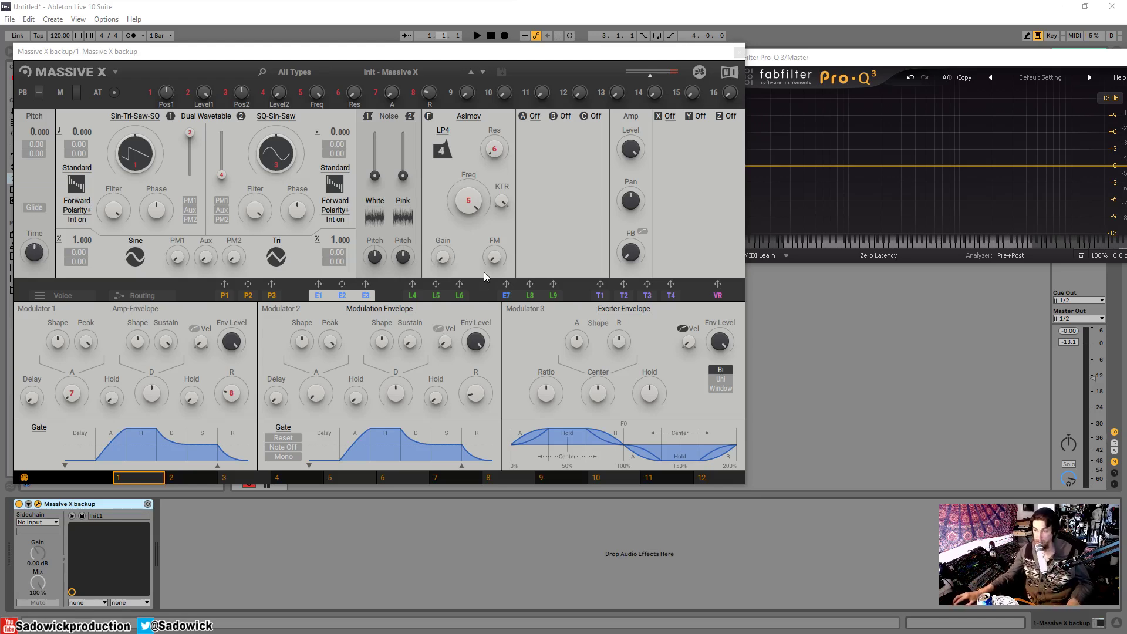
Turn up the feedback (FB) amount in the Amp section of the Massive X preset
drag(513, 57, 514, 40)
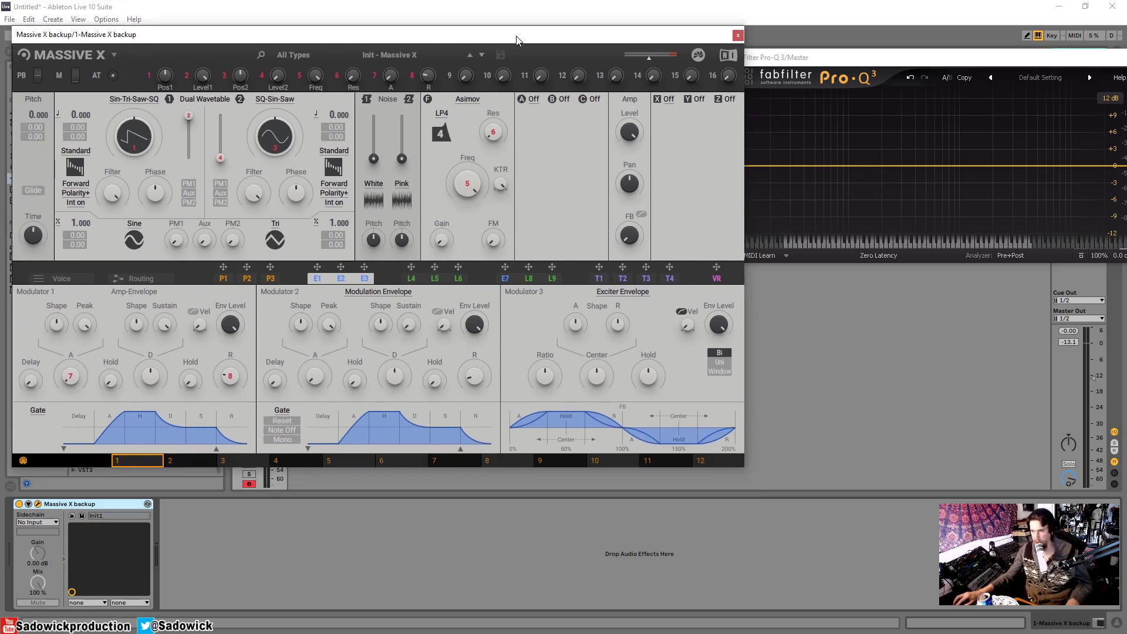
drag(516, 39, 512, 40)
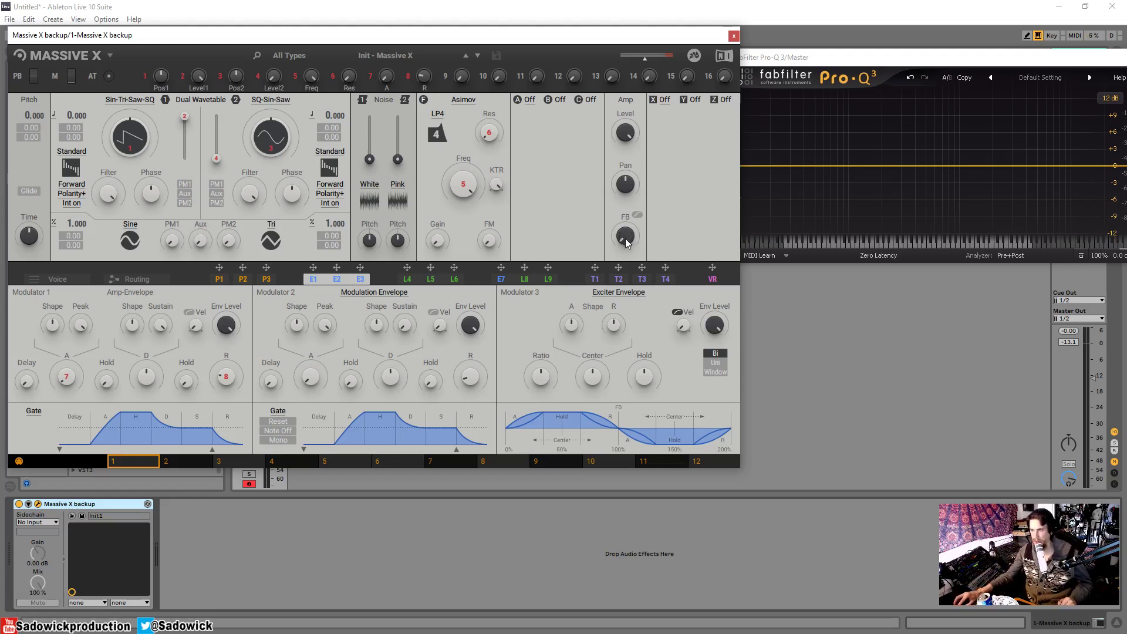
drag(625, 240, 625, 182)
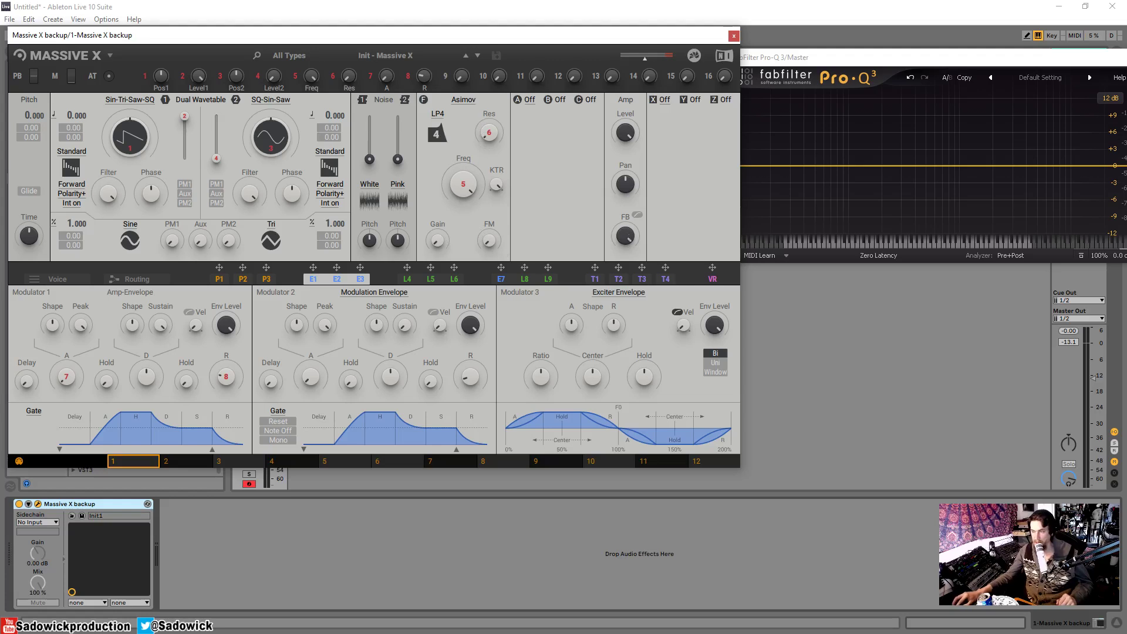
Open the Massive X routing page and shift insert A further away from the Asimov filter
click(138, 278)
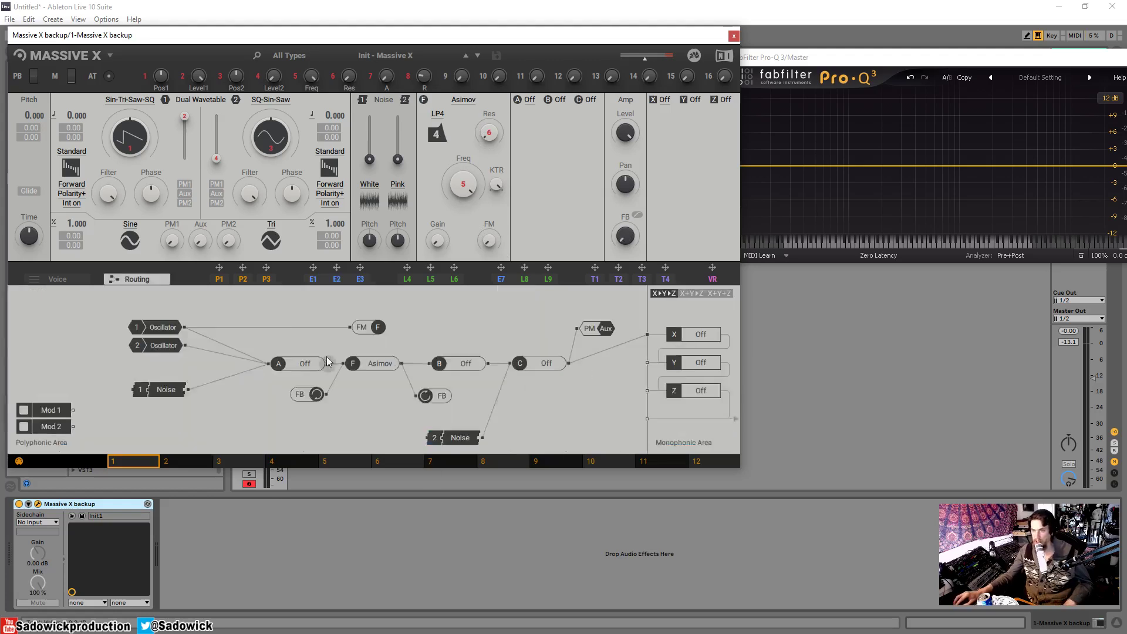
drag(290, 364, 260, 352)
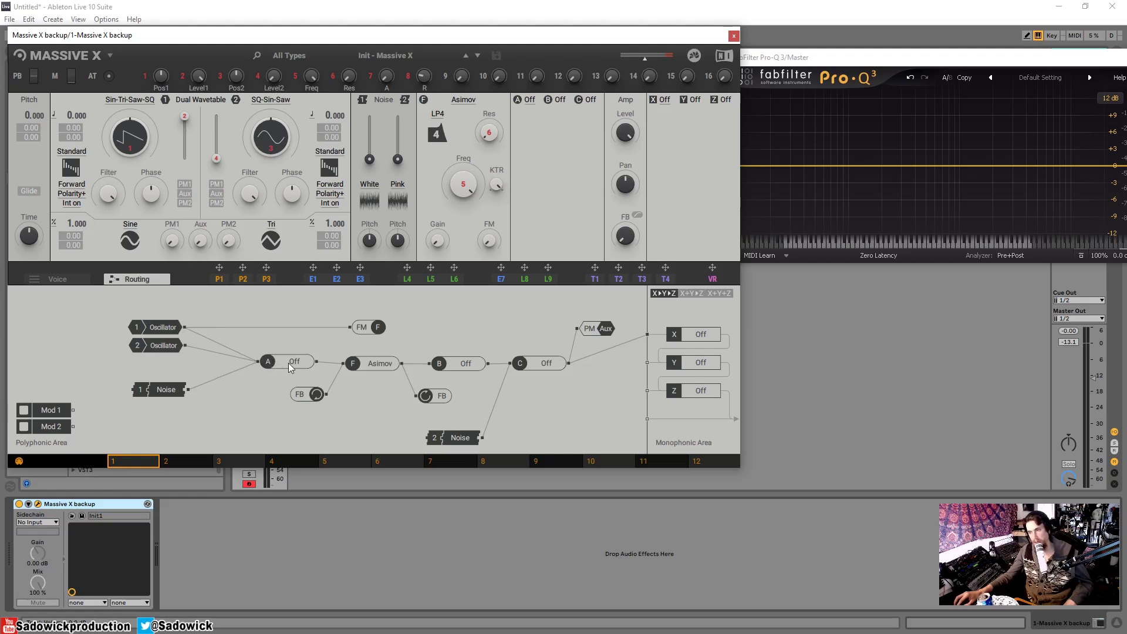
drag(288, 362, 285, 367)
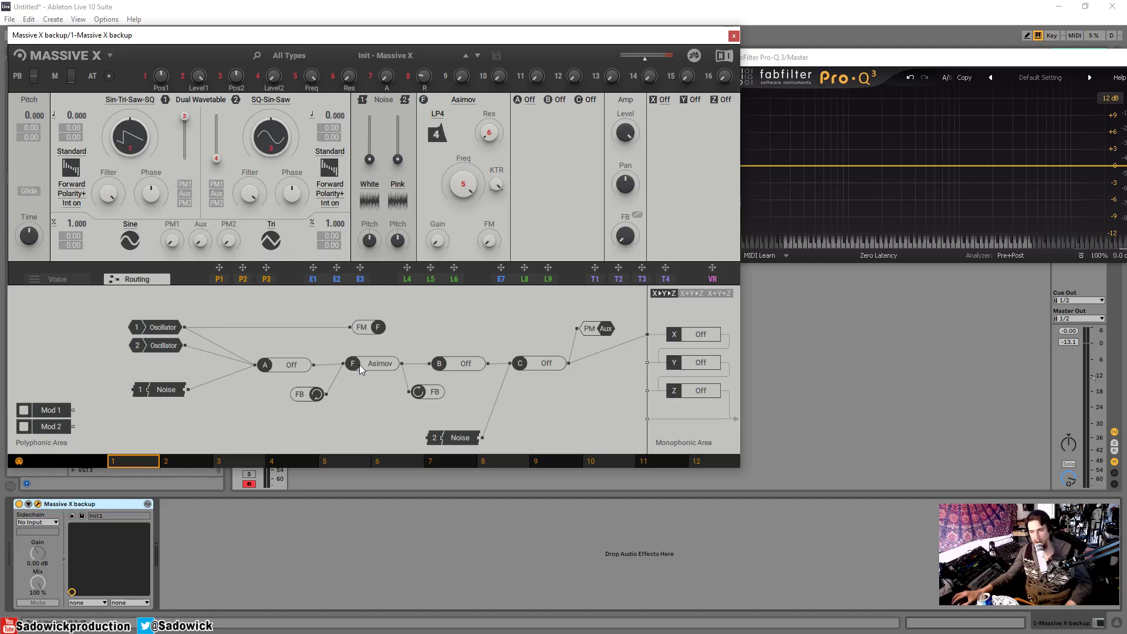
drag(290, 367, 279, 360)
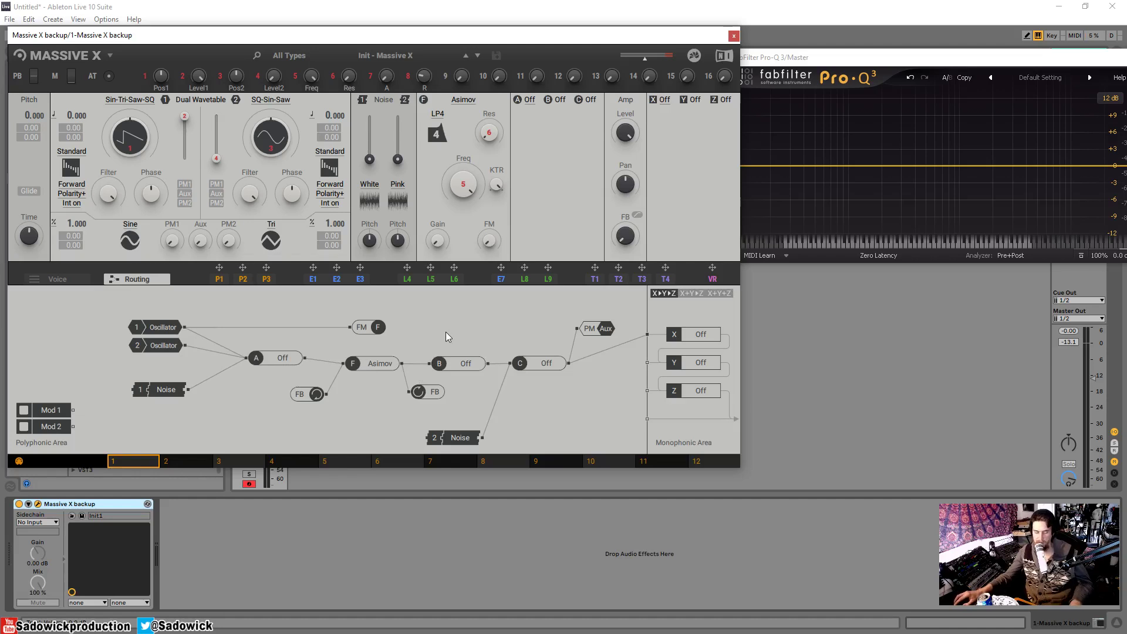
click(464, 103)
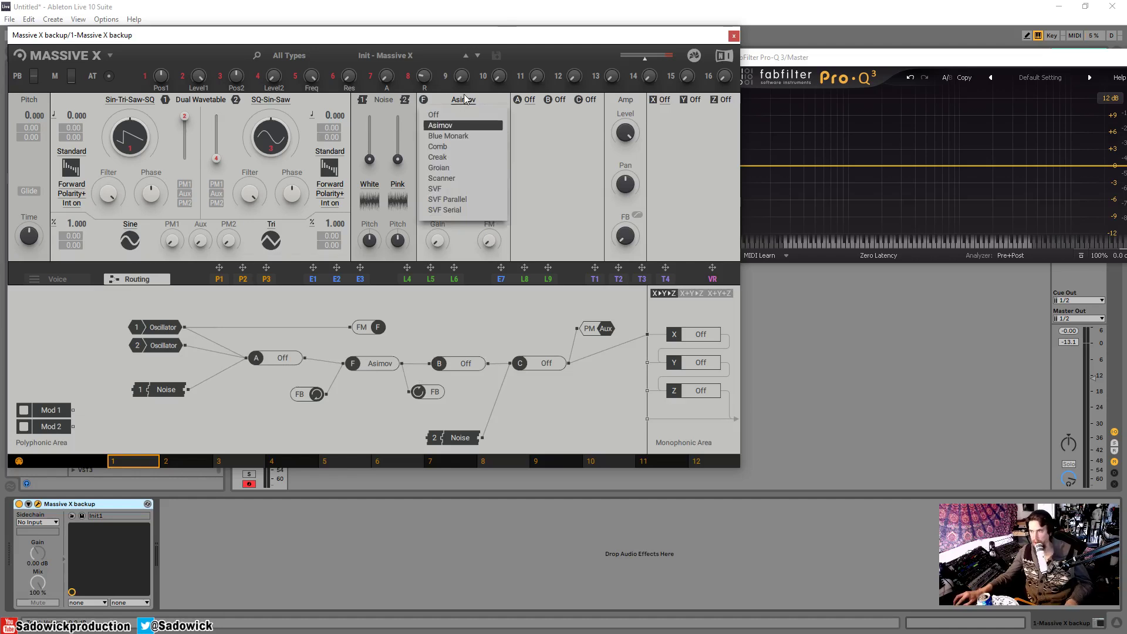
click(464, 103)
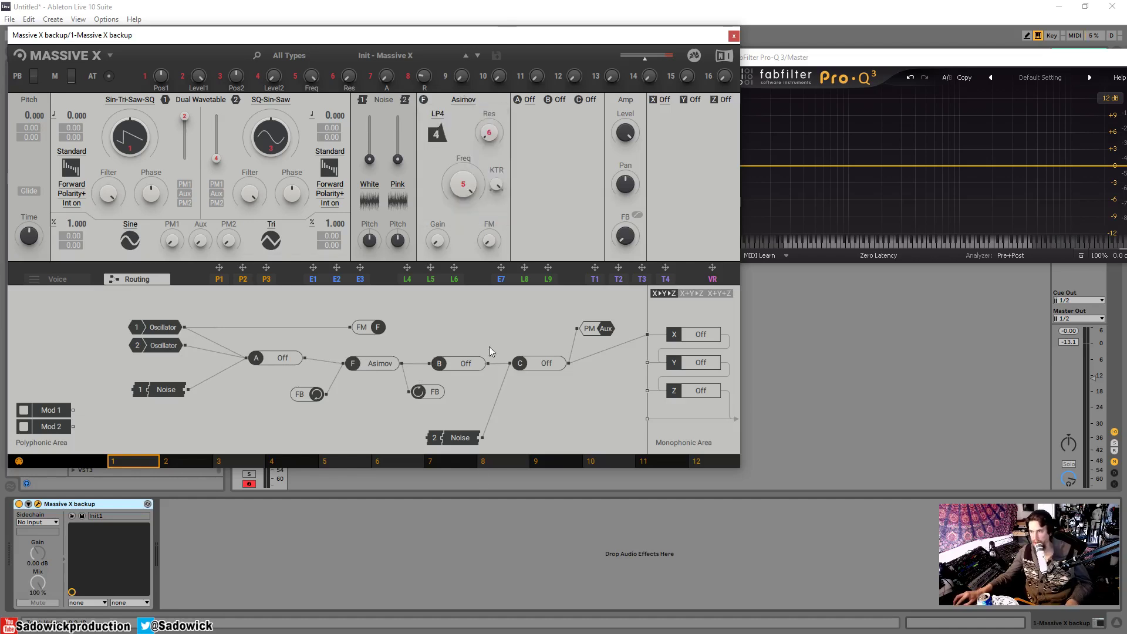
Load the Init - Massive X Blank preset and set its filter type to Asimov
click(400, 56)
click(380, 100)
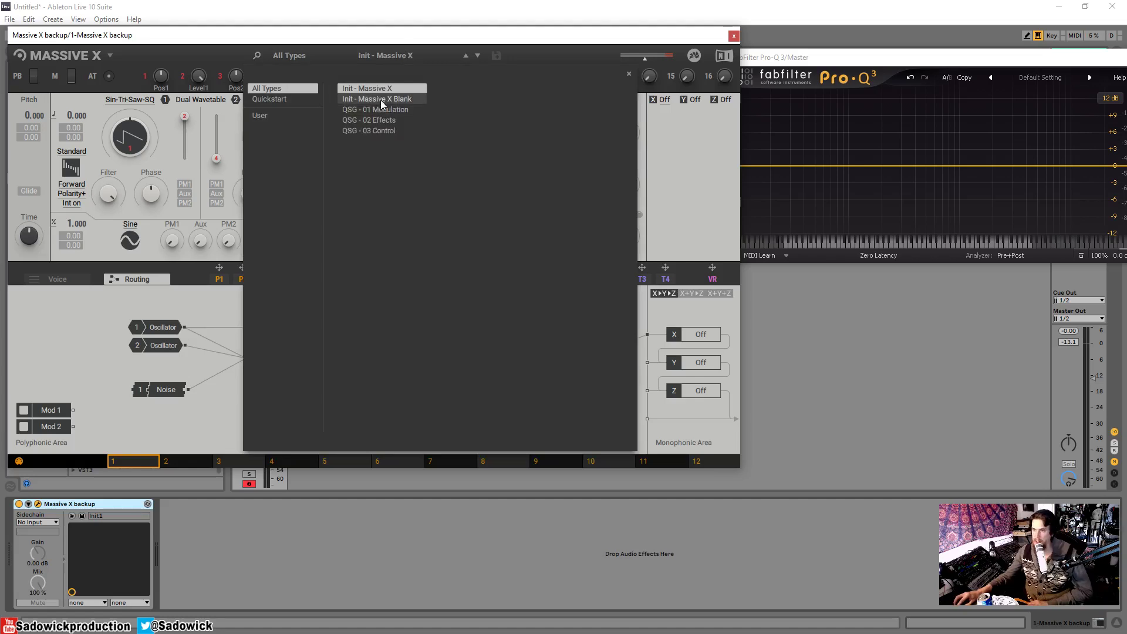
click(406, 54)
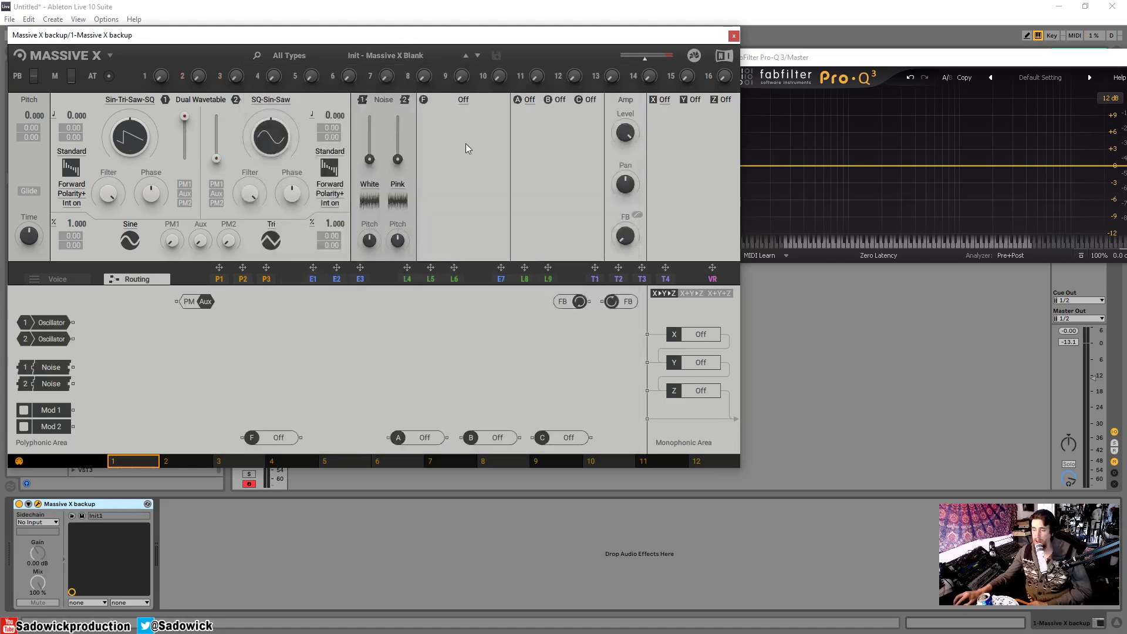
click(463, 101)
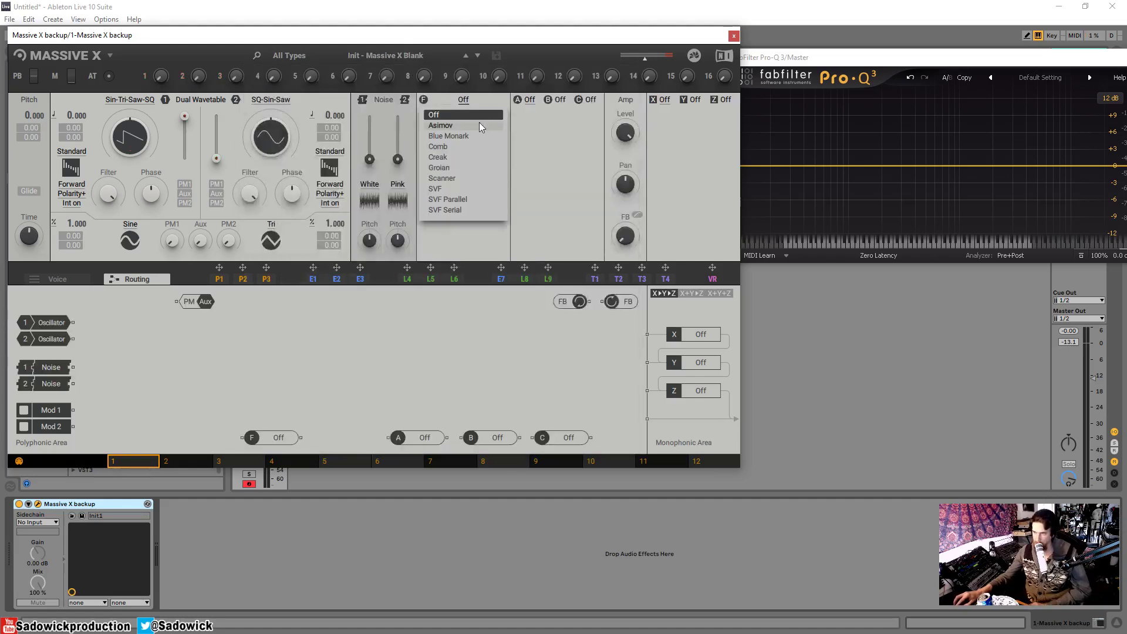
click(463, 126)
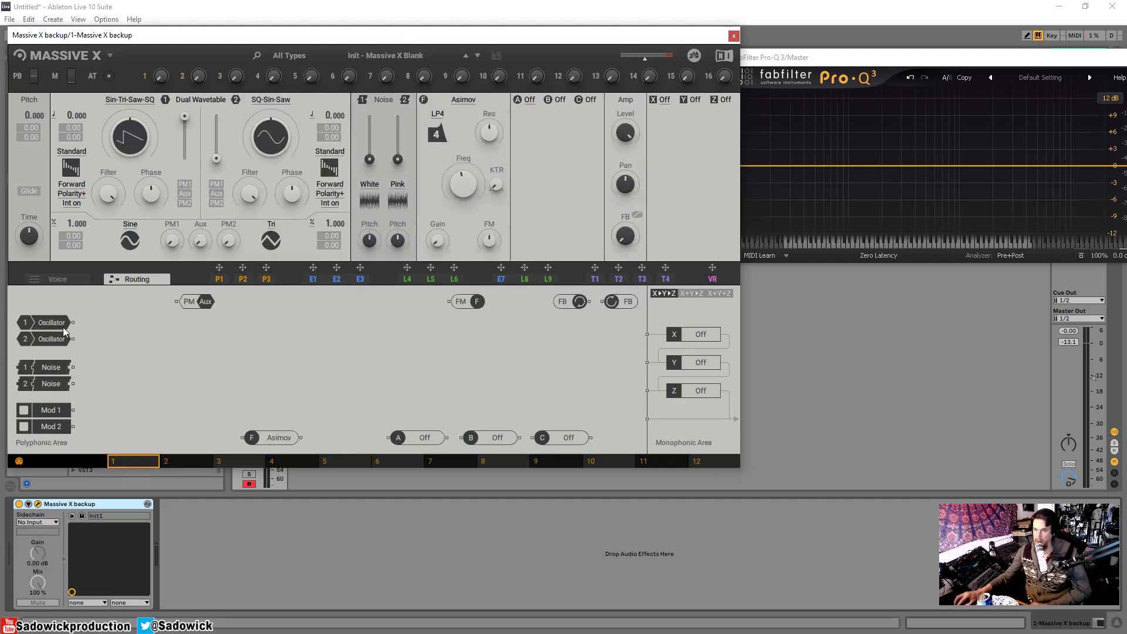
Arrange Oscillator 1, Noise 1, the Asimov filter and insert A as a chain in the polyphonic routing area
drag(46, 323, 262, 346)
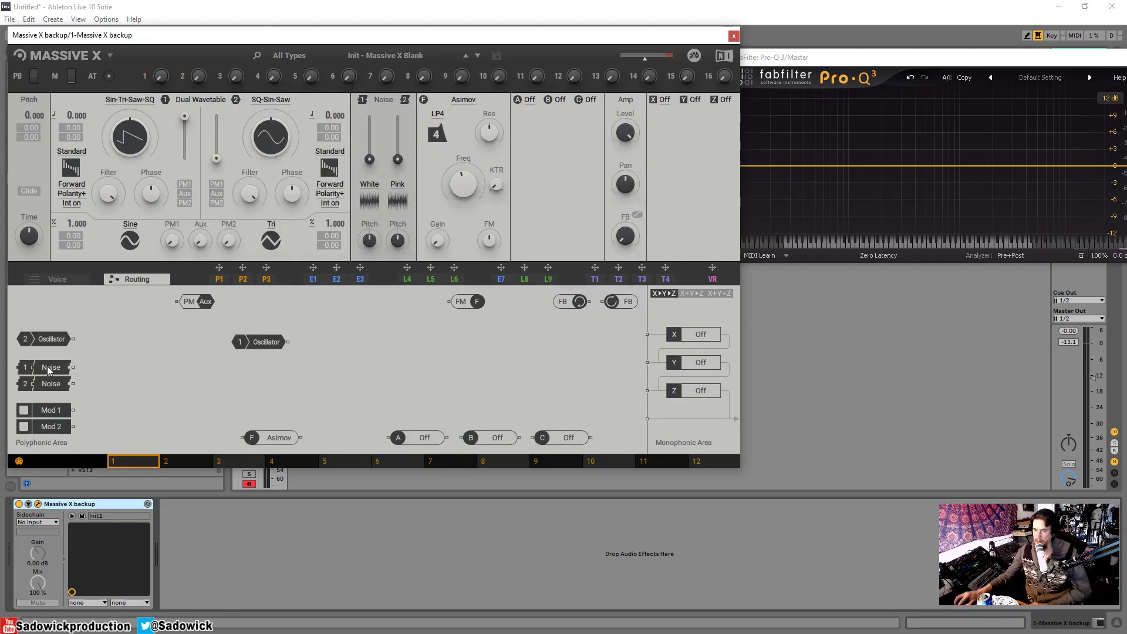
drag(50, 370, 268, 361)
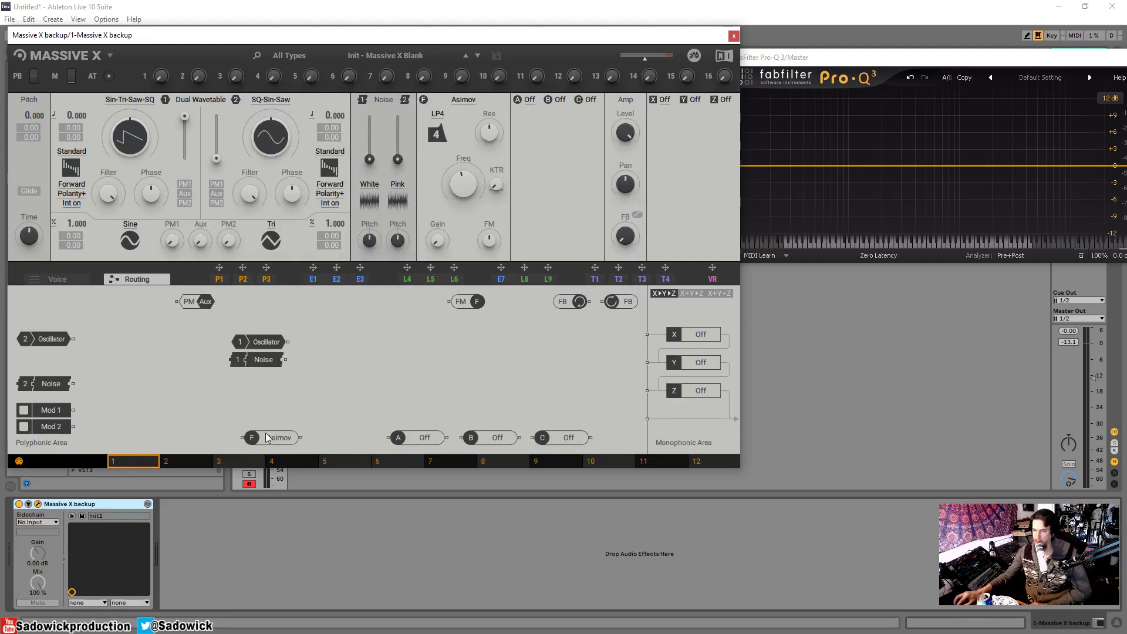
drag(267, 432, 342, 358)
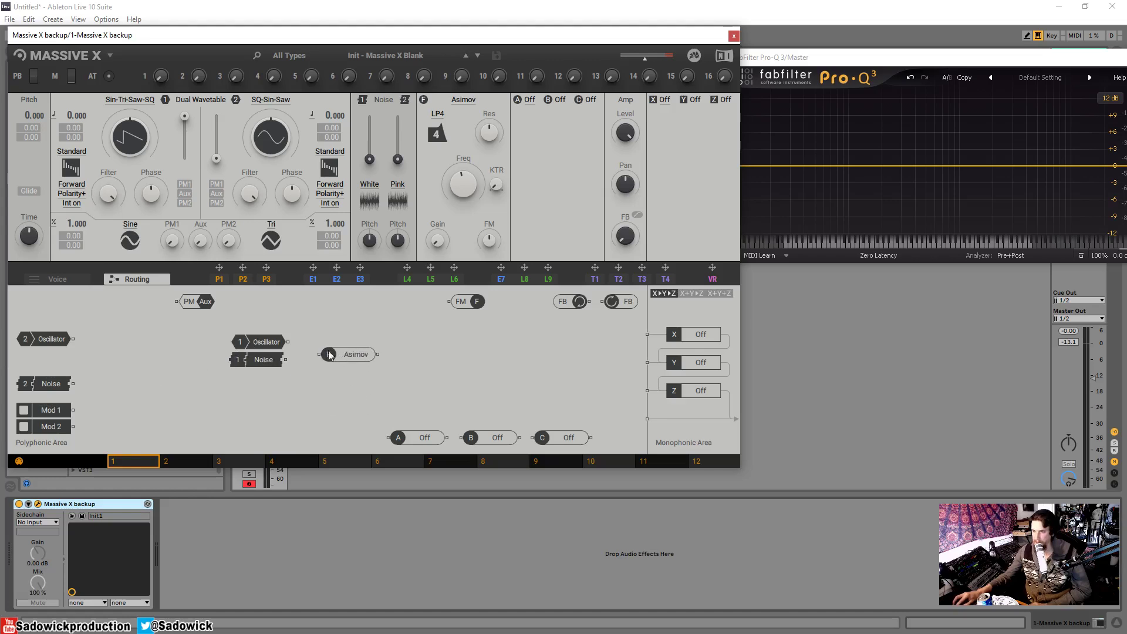
drag(288, 341, 269, 363)
drag(294, 359, 357, 354)
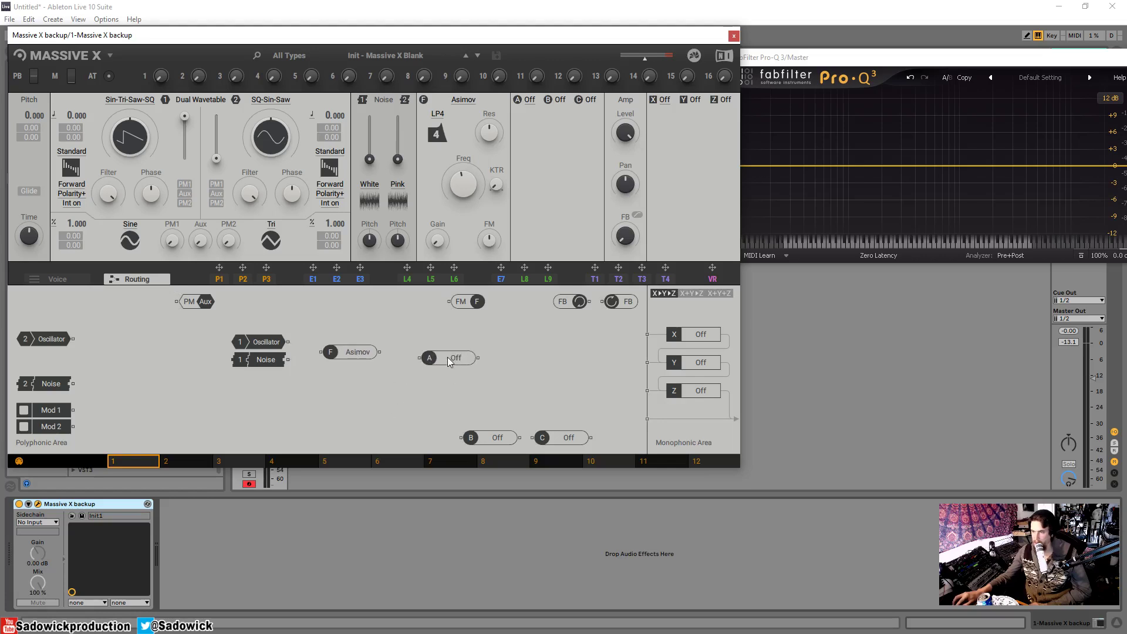
Connect Oscillator 1 and Noise 1 through the Asimov filter and insert A to the lowest monophonic input, past X, Y and Z
drag(378, 352, 422, 358)
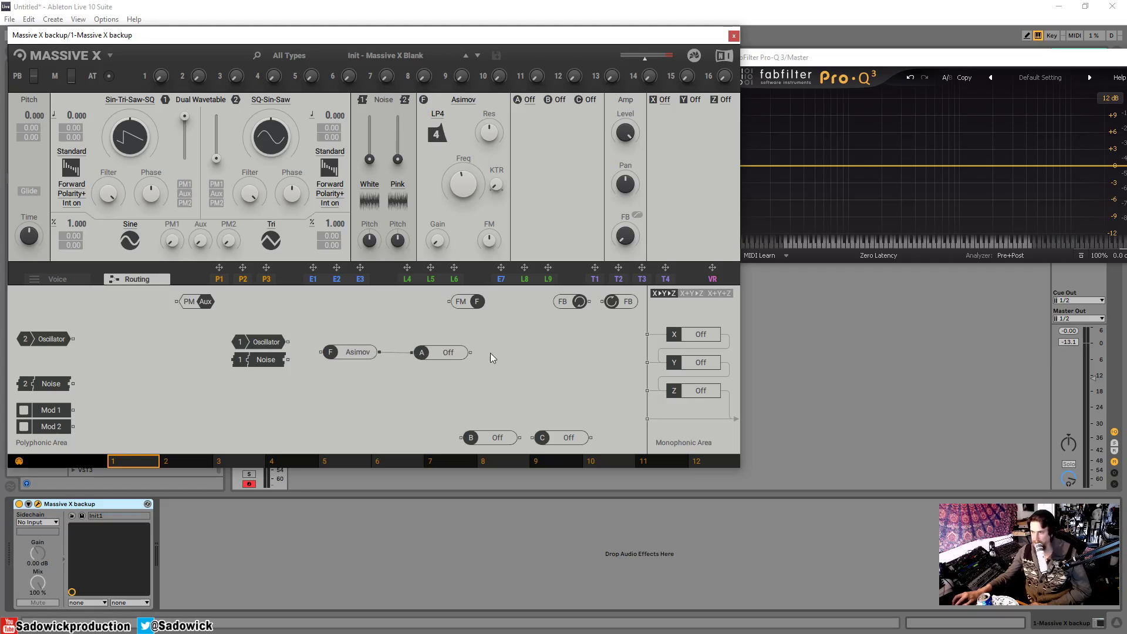
drag(470, 352, 646, 419)
drag(288, 342, 322, 352)
Place the two FB modules below the chain, the feedback source before the Asimov filter and the feedback input after it
drag(564, 302, 313, 396)
drag(622, 301, 466, 402)
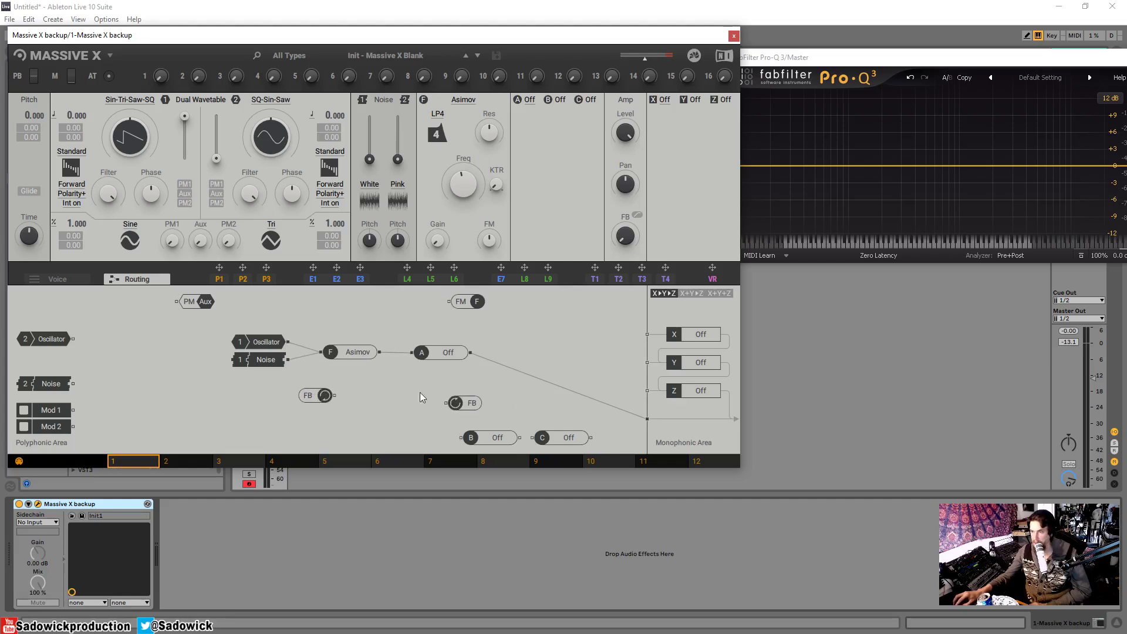
drag(329, 399, 295, 406)
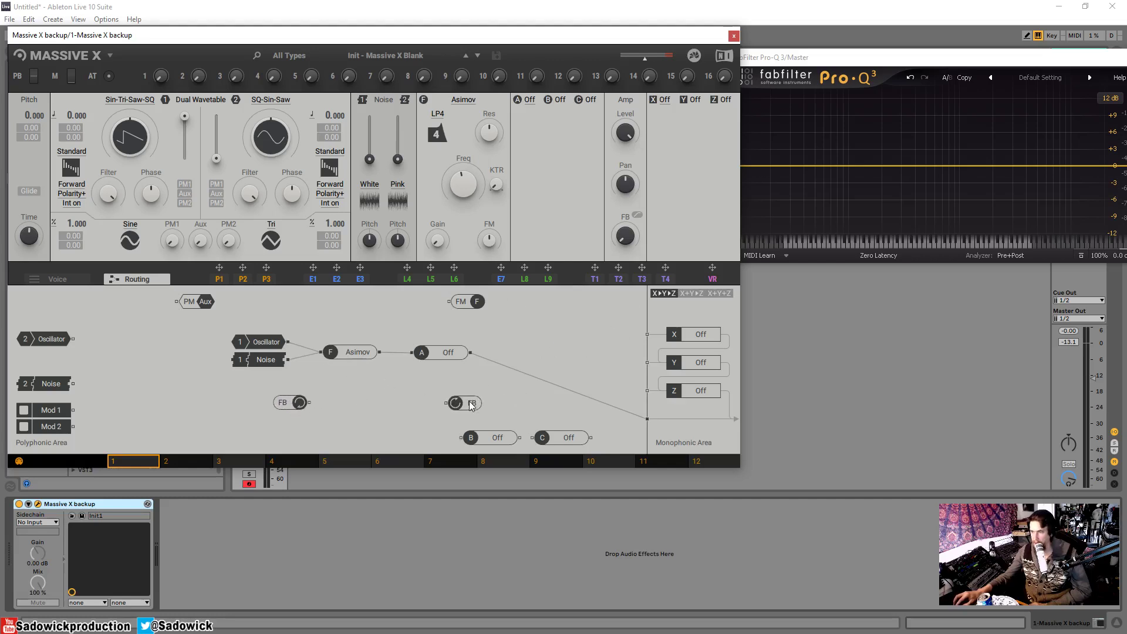
drag(471, 405, 448, 397)
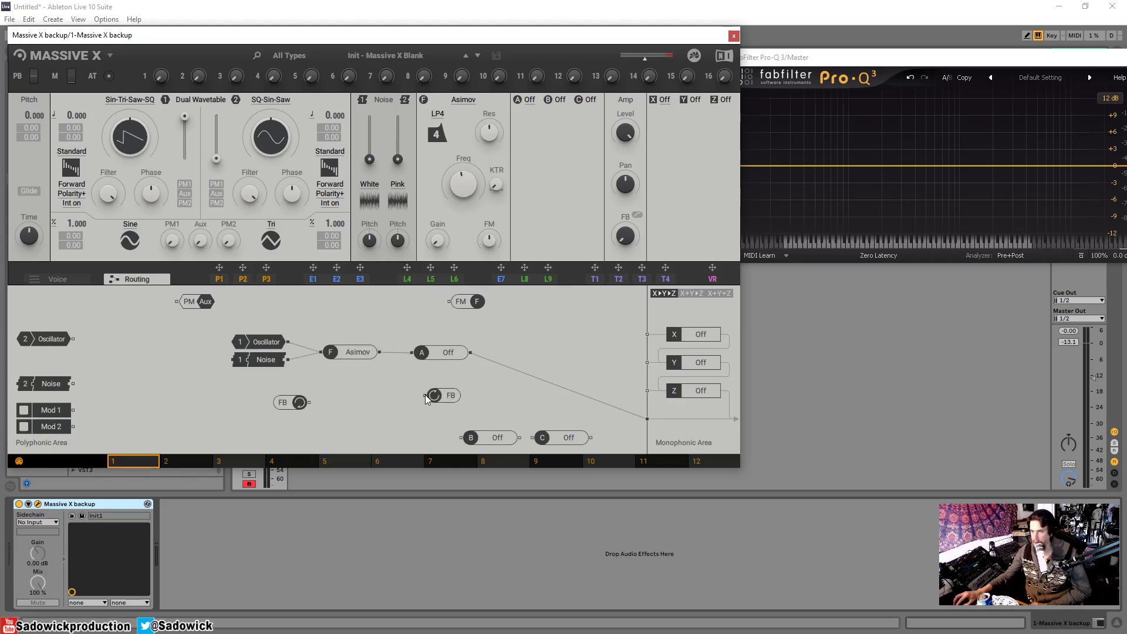
Wire a feedback loop from the Asimov filter's output through the FB modules to its input, and tidy the module spacing
drag(421, 390, 423, 395)
mouse_move(445, 395)
mouse_down()
mouse_move(433, 386)
mouse_move(442, 389)
mouse_up()
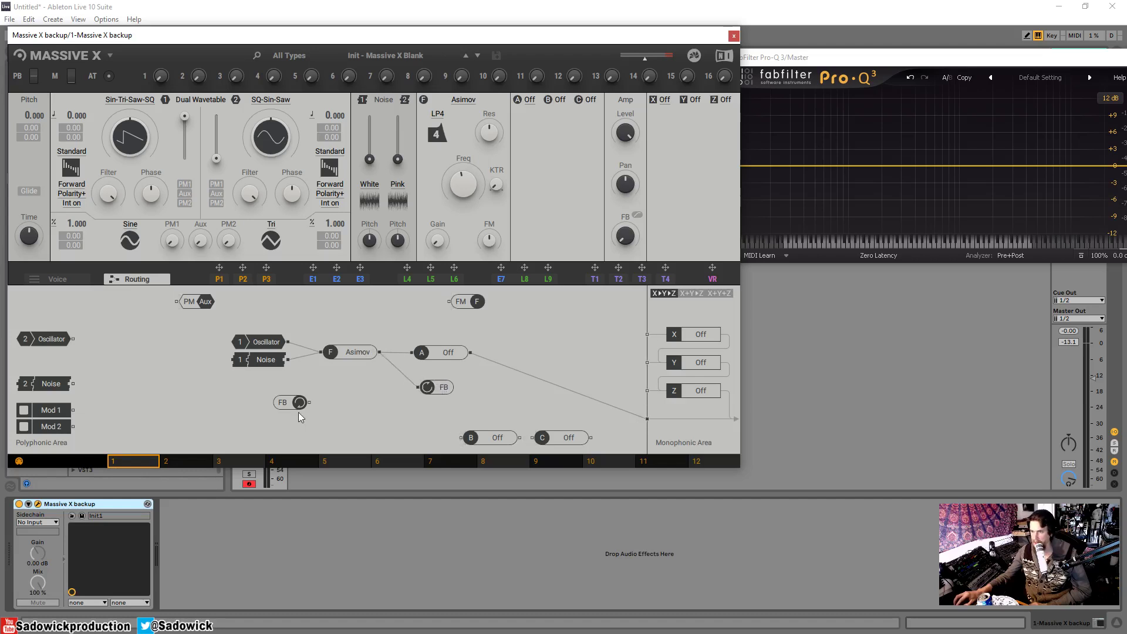
drag(306, 403, 321, 352)
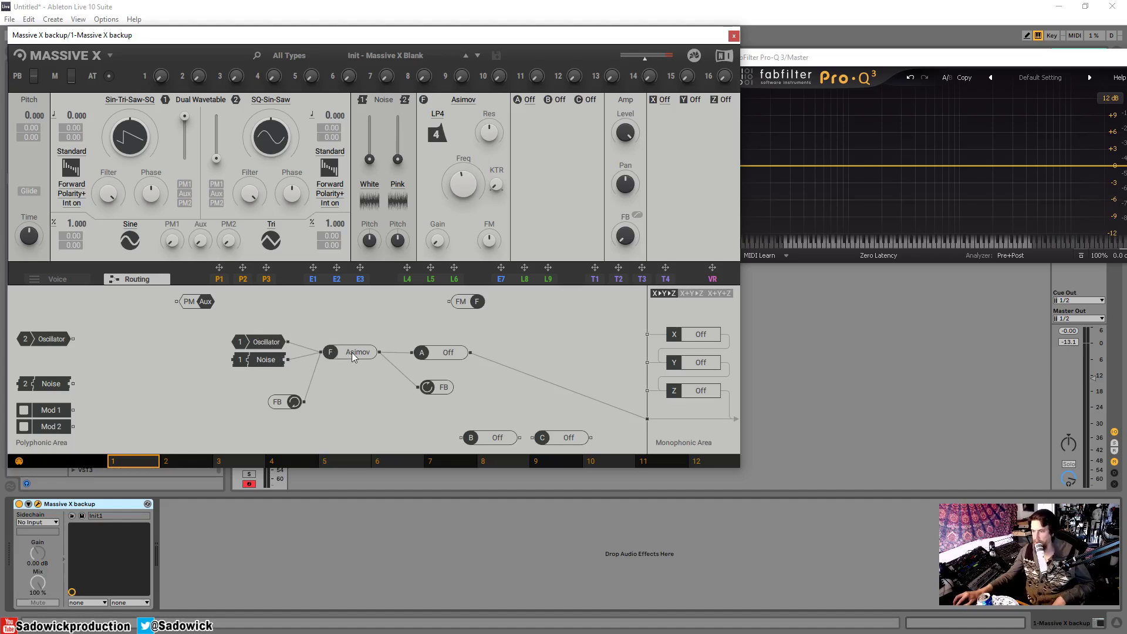
drag(449, 352, 450, 349)
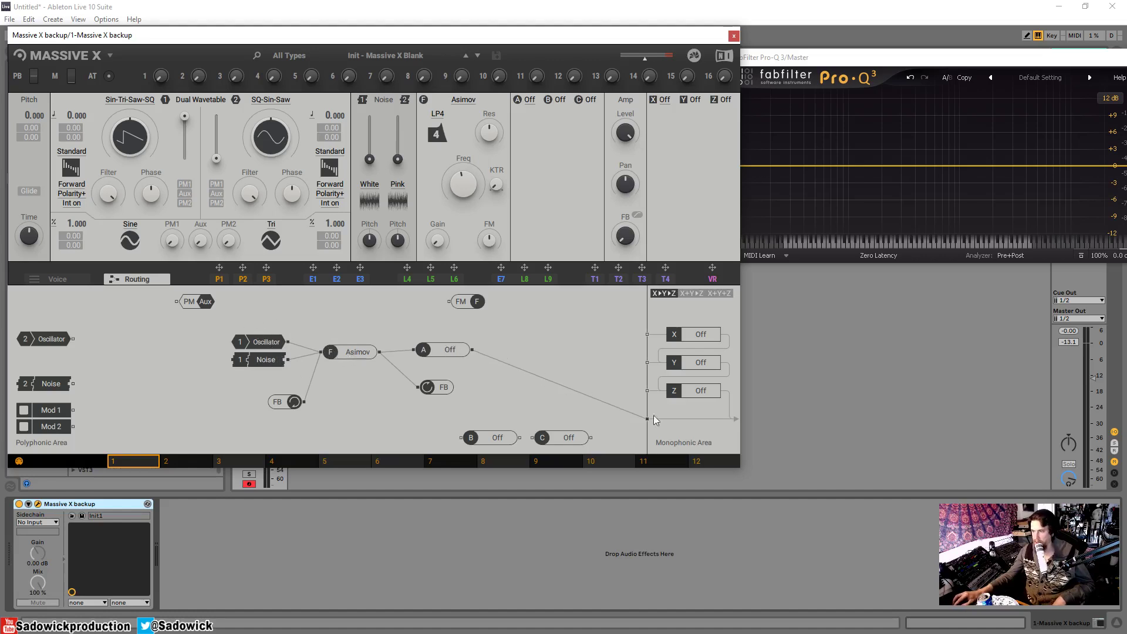
drag(354, 350, 360, 349)
drag(443, 384, 440, 389)
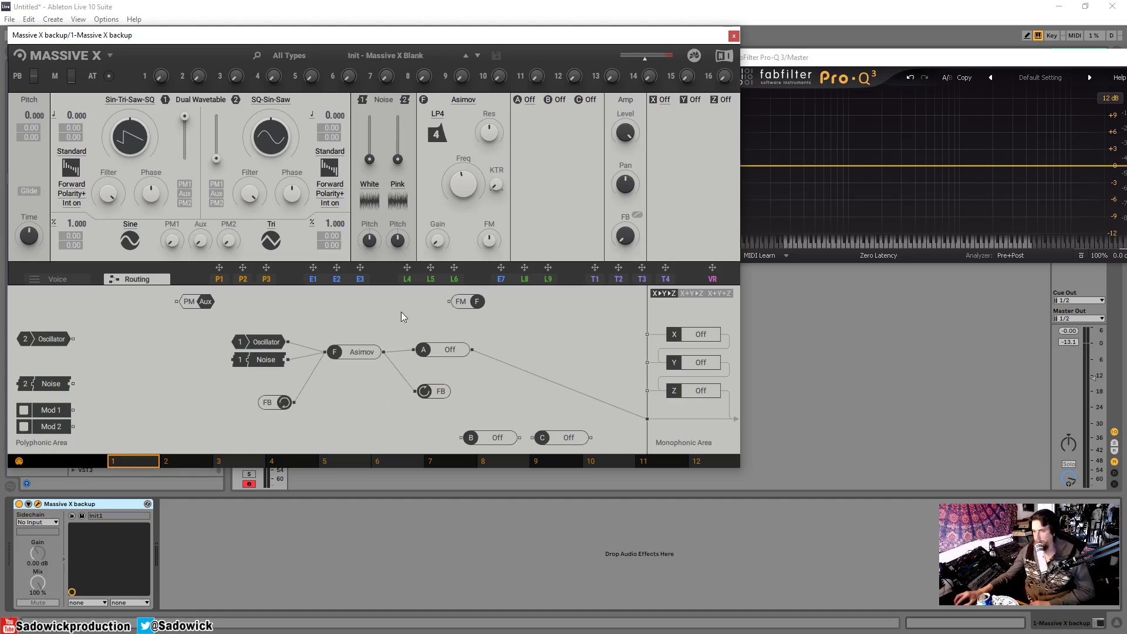
Raise the Noise 1 White level to maximum and bypass Oscillator 1 in the routing
drag(485, 42, 494, 41)
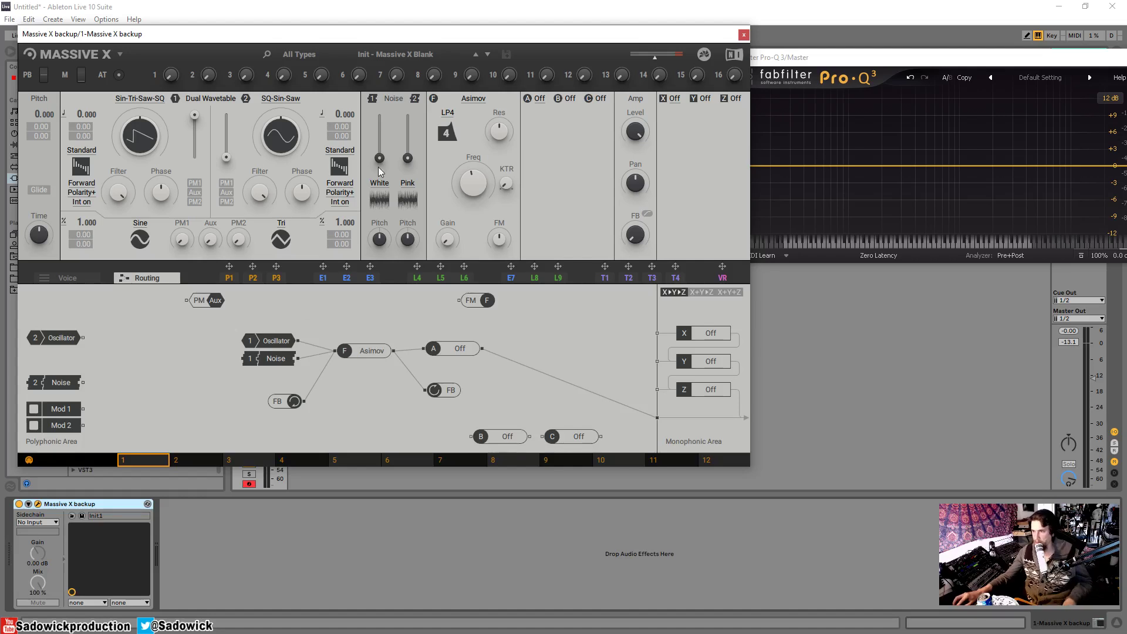
drag(379, 125, 379, 115)
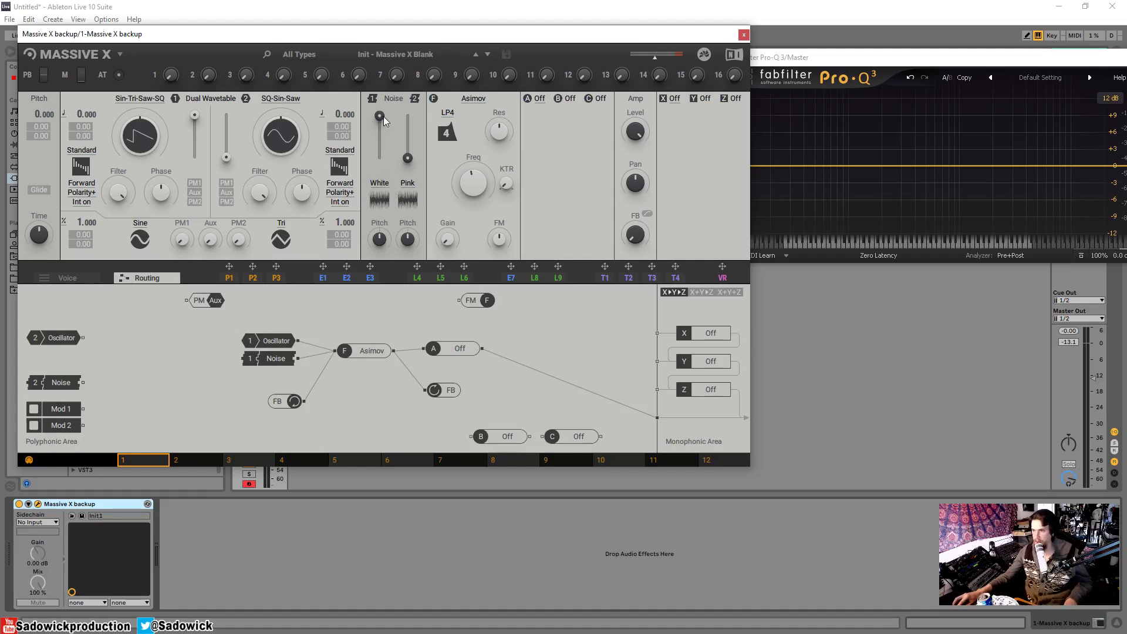
click(263, 344)
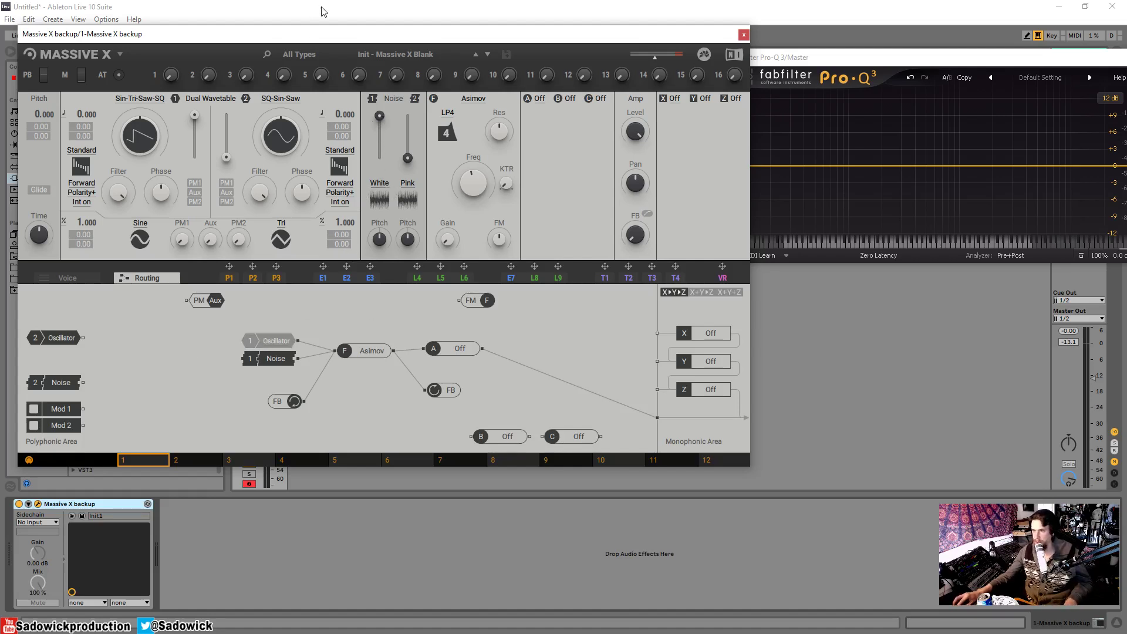
drag(324, 35, 317, 40)
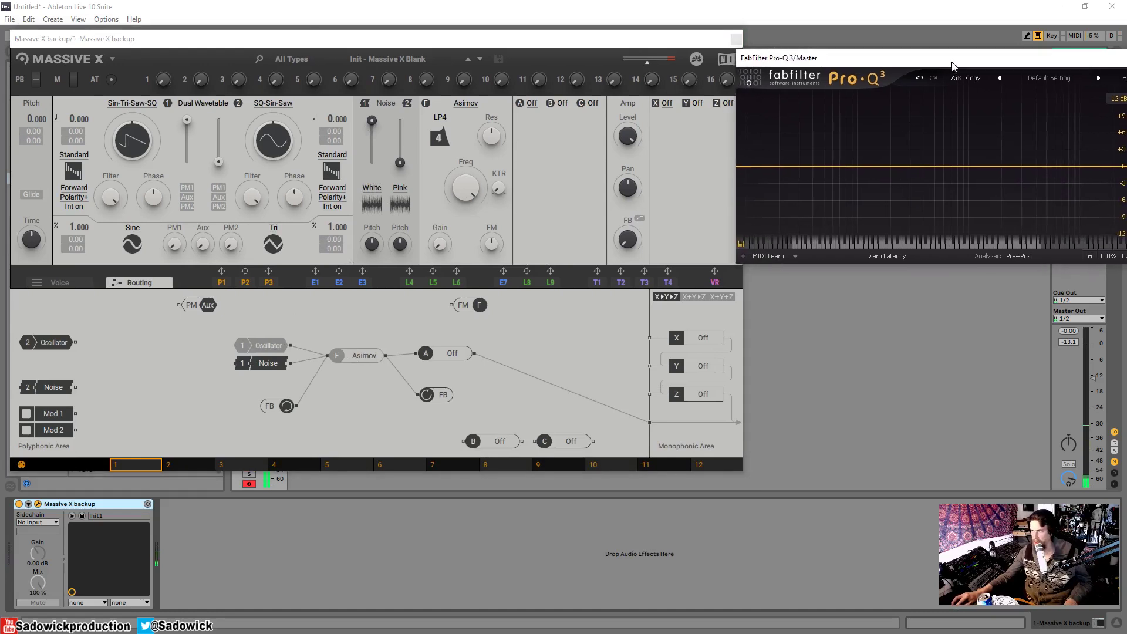
drag(637, 45, 629, 38)
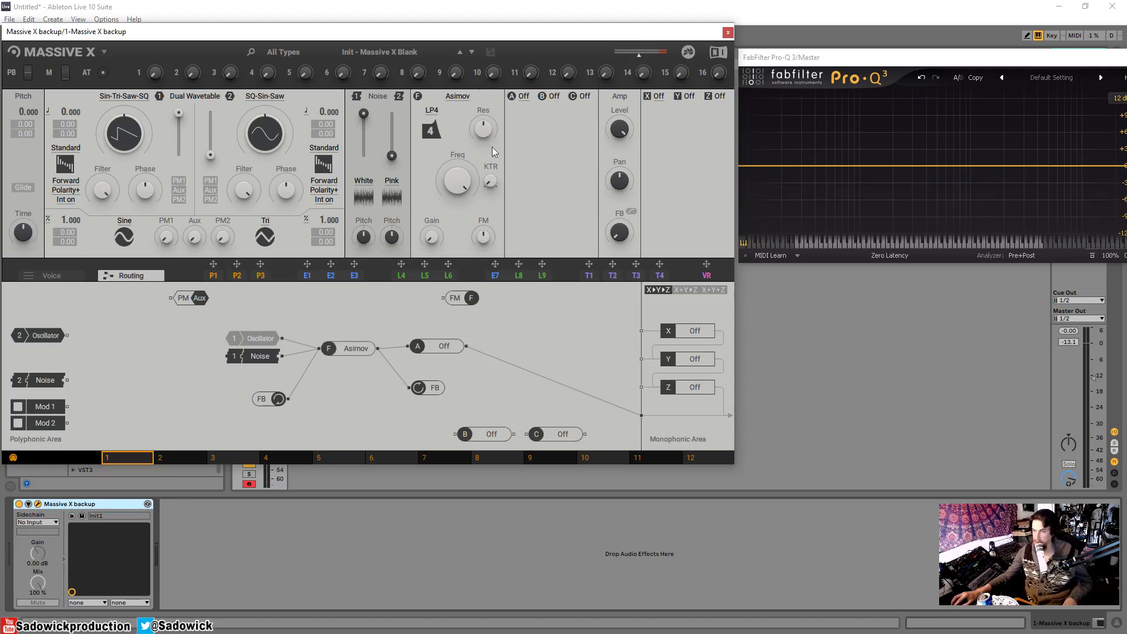
Sweep the Asimov filter's cutoff frequency, leave it lowered from maximum, and raise the resonance
drag(454, 188, 455, 187)
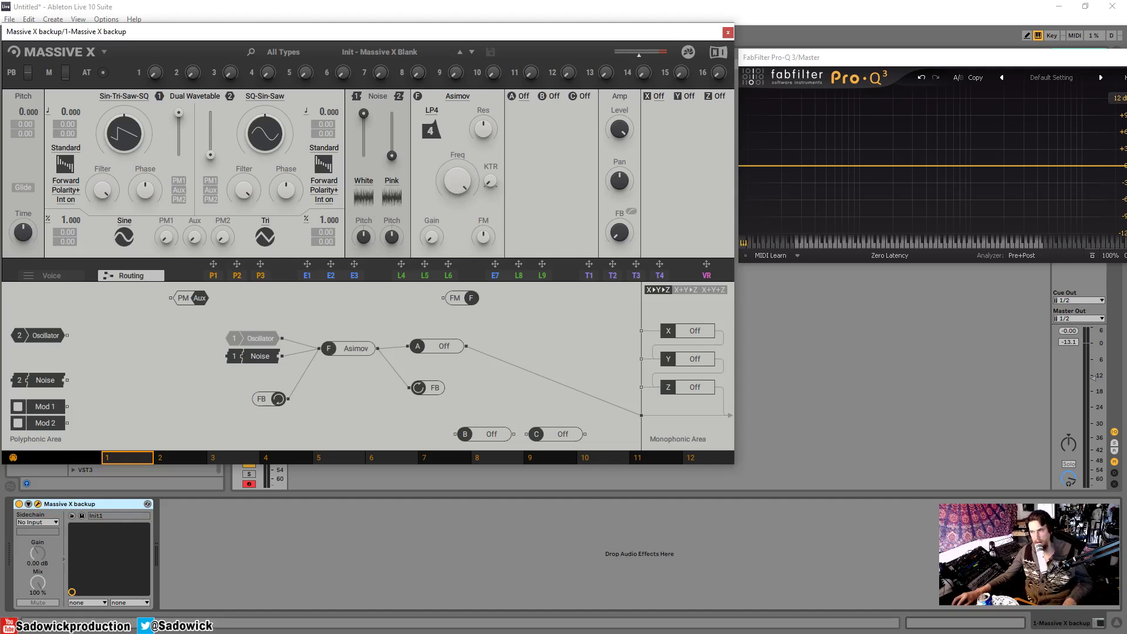
mouse_move(467, 193)
mouse_down()
mouse_move(467, 210)
mouse_move(467, 193)
mouse_up()
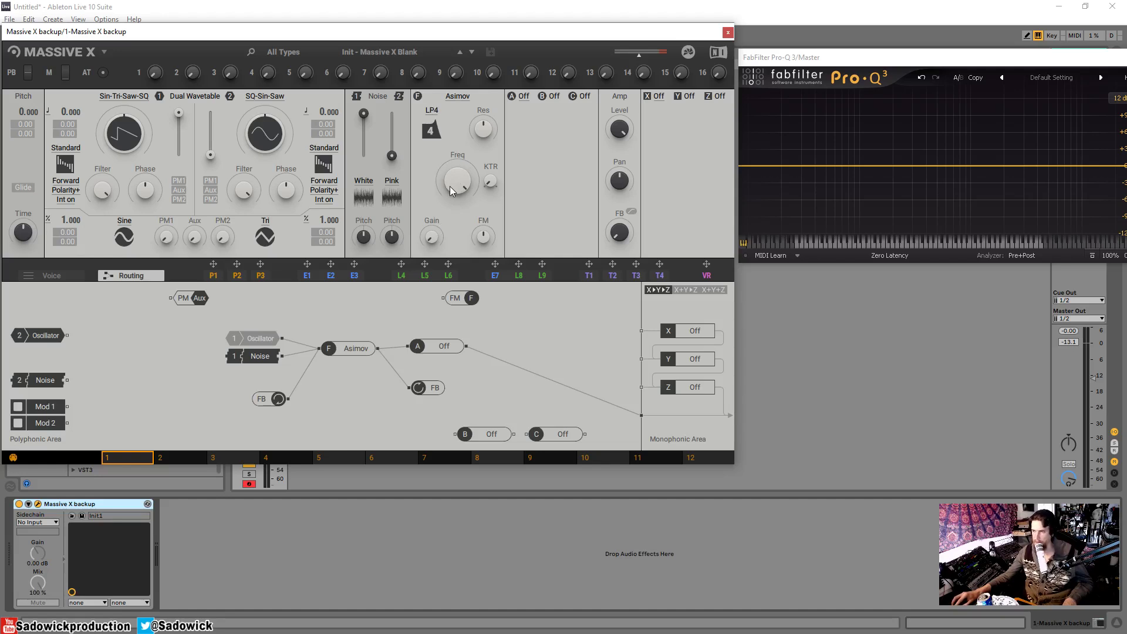
drag(450, 188, 459, 221)
mouse_move(459, 182)
mouse_down()
mouse_move(459, 210)
mouse_move(459, 194)
mouse_up()
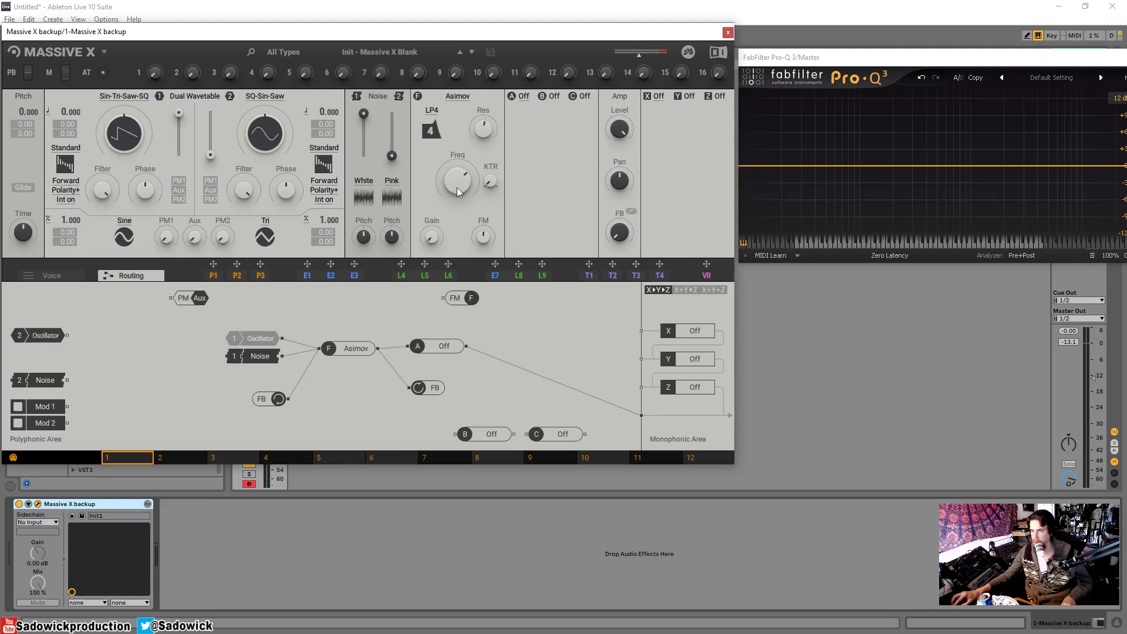
drag(459, 183, 460, 180)
drag(485, 127, 485, 100)
mouse_move(459, 181)
mouse_down()
mouse_move(458, 199)
mouse_move(459, 181)
mouse_up()
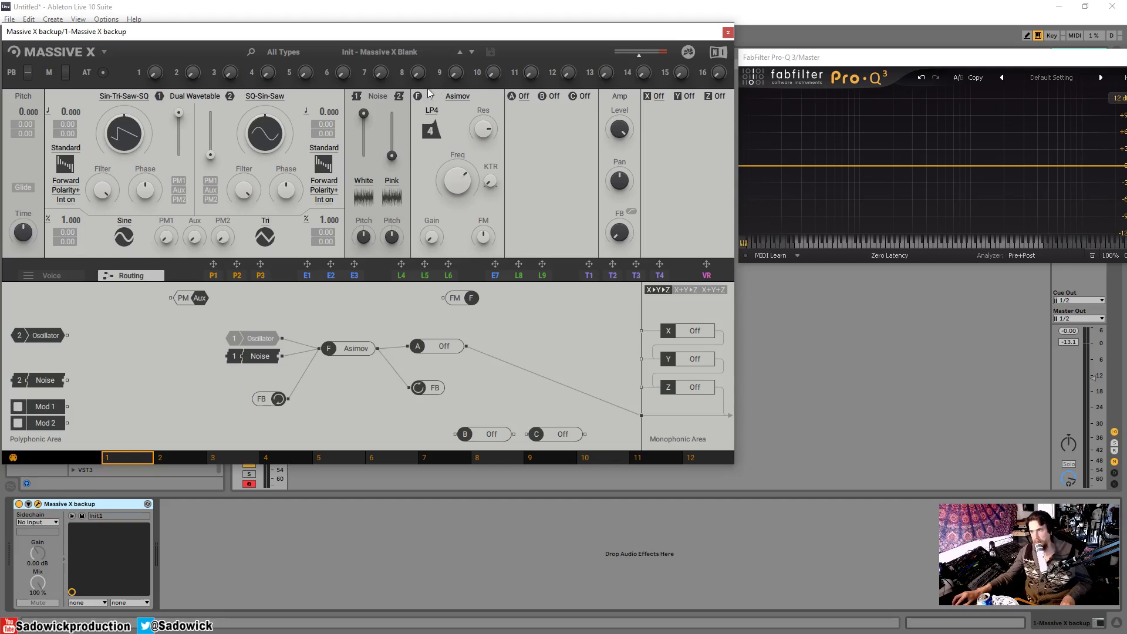
Move the FabFilter Pro-Q 3 analyzer window over the Massive X window
drag(922, 59, 495, 98)
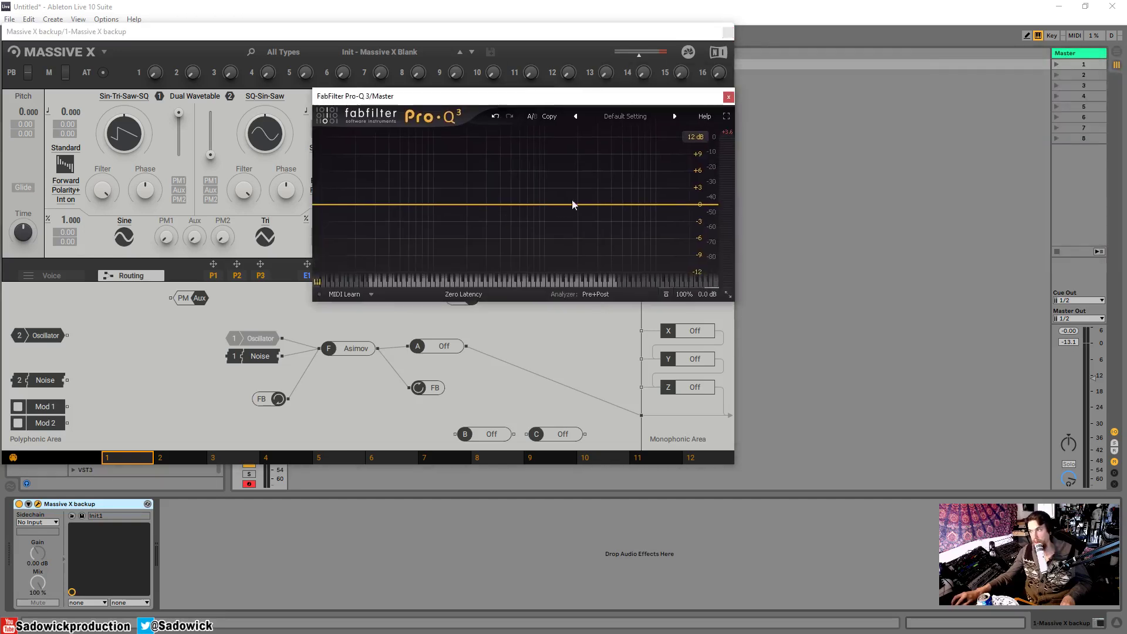
Add a high-cut band at about 3208 Hz in Pro-Q 3, step its slope up to Brickwall, and return it to 48 dB/oct
click(680, 205)
drag(680, 205, 601, 207)
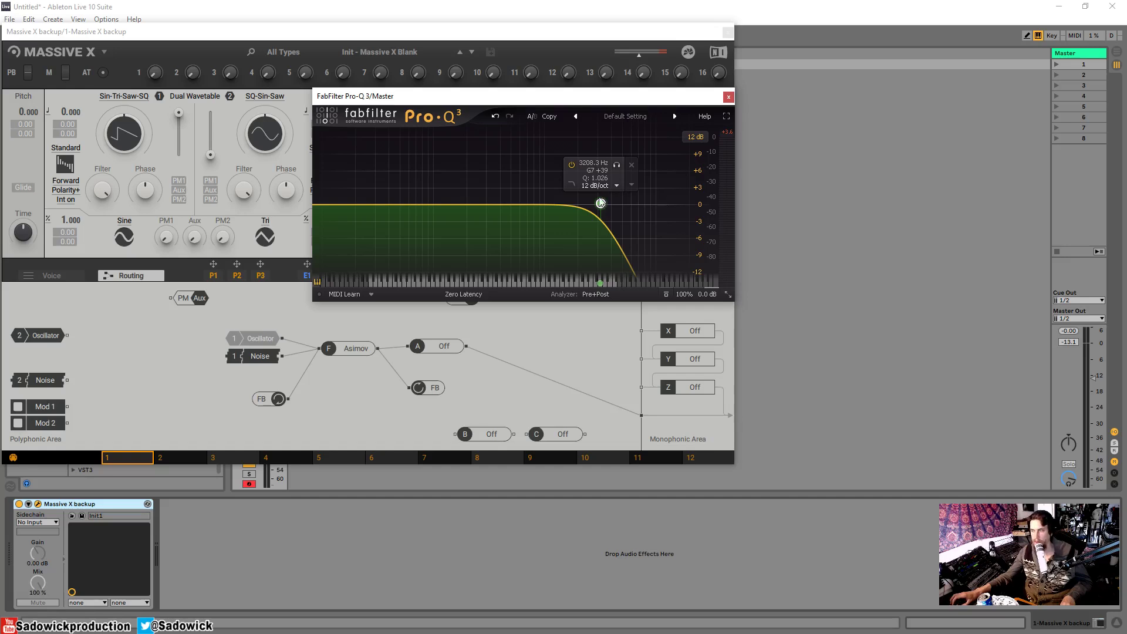
scroll(601, 205, up, 2)
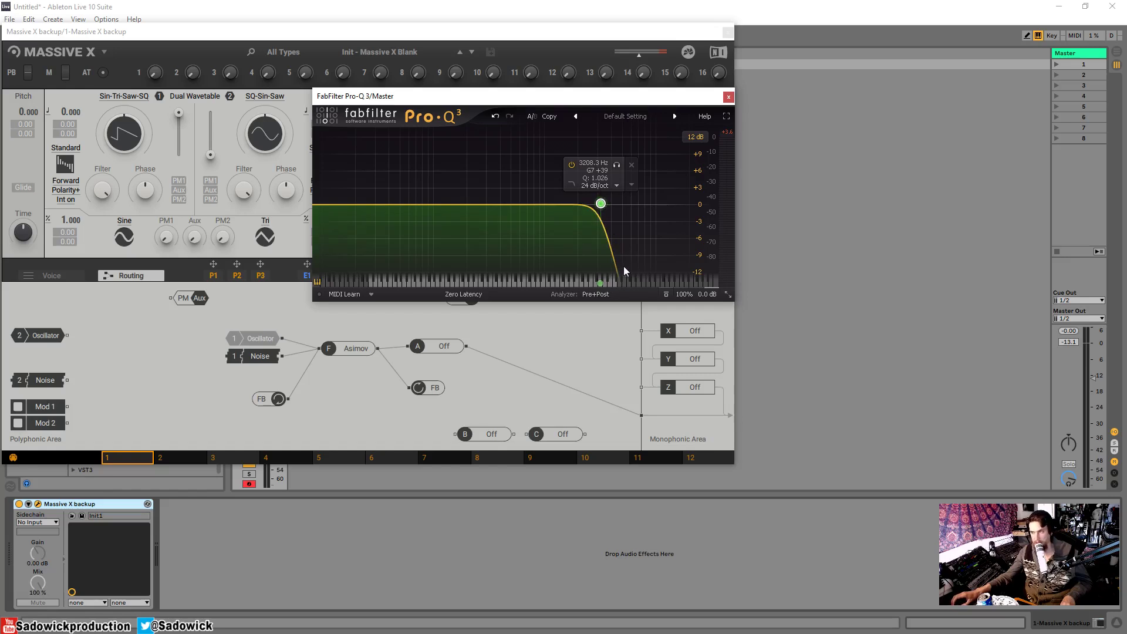
scroll(601, 204, up, 1)
scroll(600, 204, up, 4)
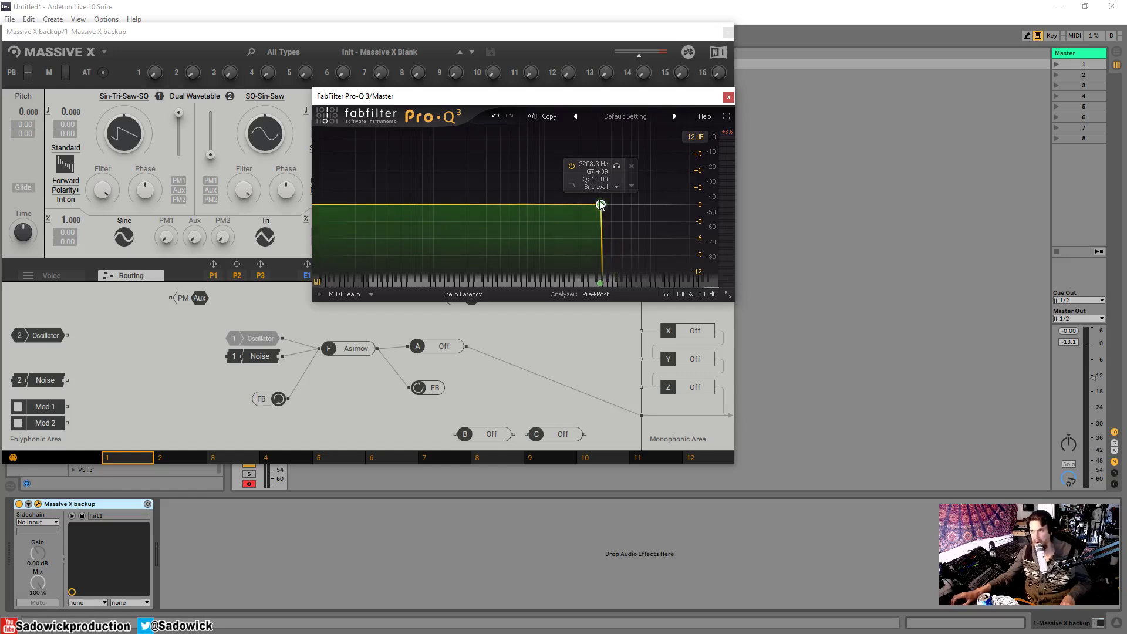
scroll(600, 203, down, 2)
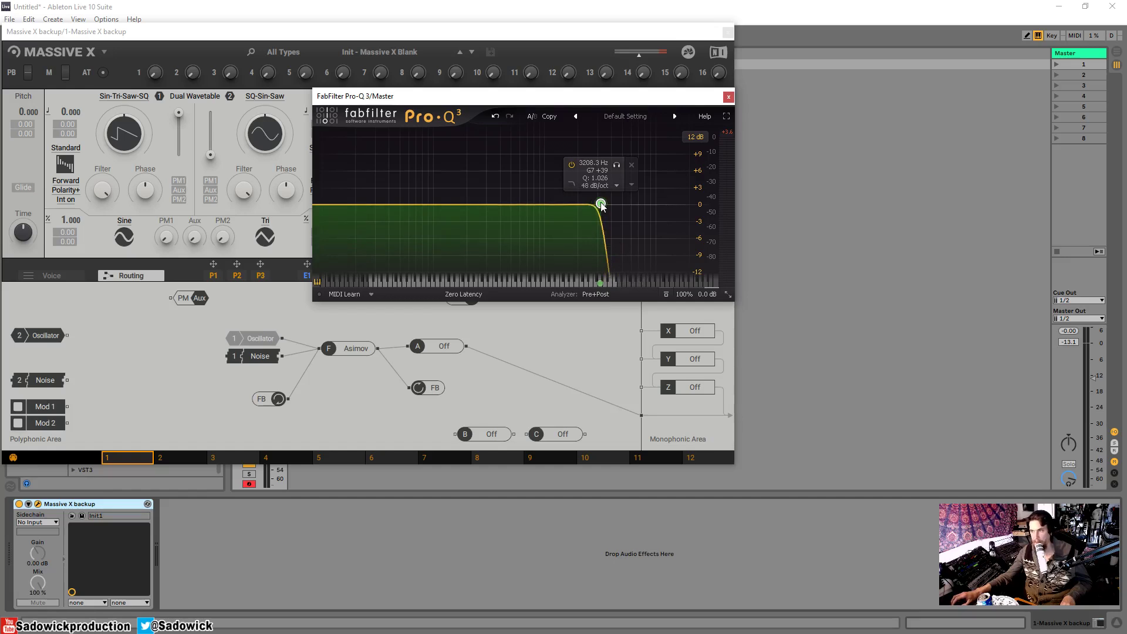
Lower the high-cut band to about 2706 Hz, set its slope to Brickwall, and move the cutoff up to about 9345 Hz
drag(600, 203, 596, 208)
scroll(595, 209, up, 1)
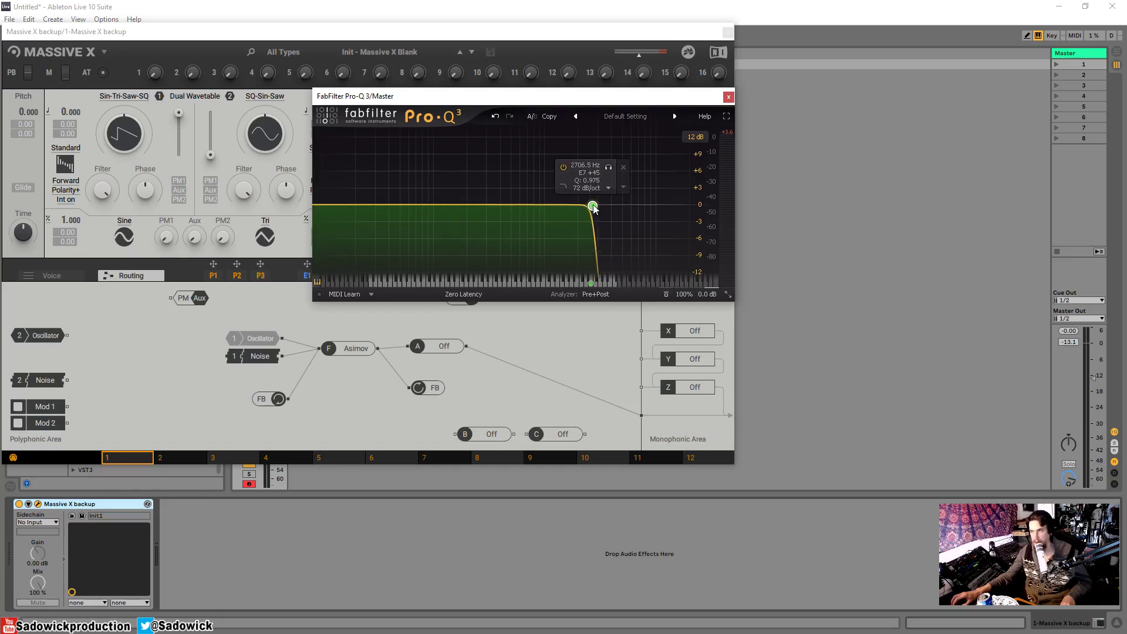
scroll(595, 210, up, 1)
scroll(594, 209, up, 1)
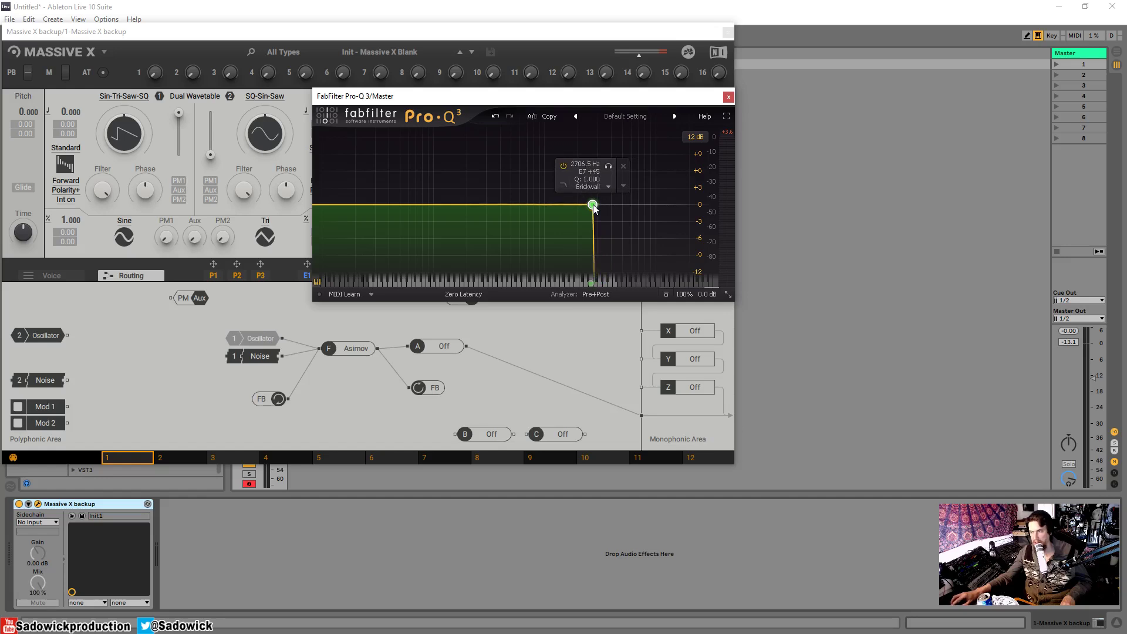
drag(594, 209, 652, 205)
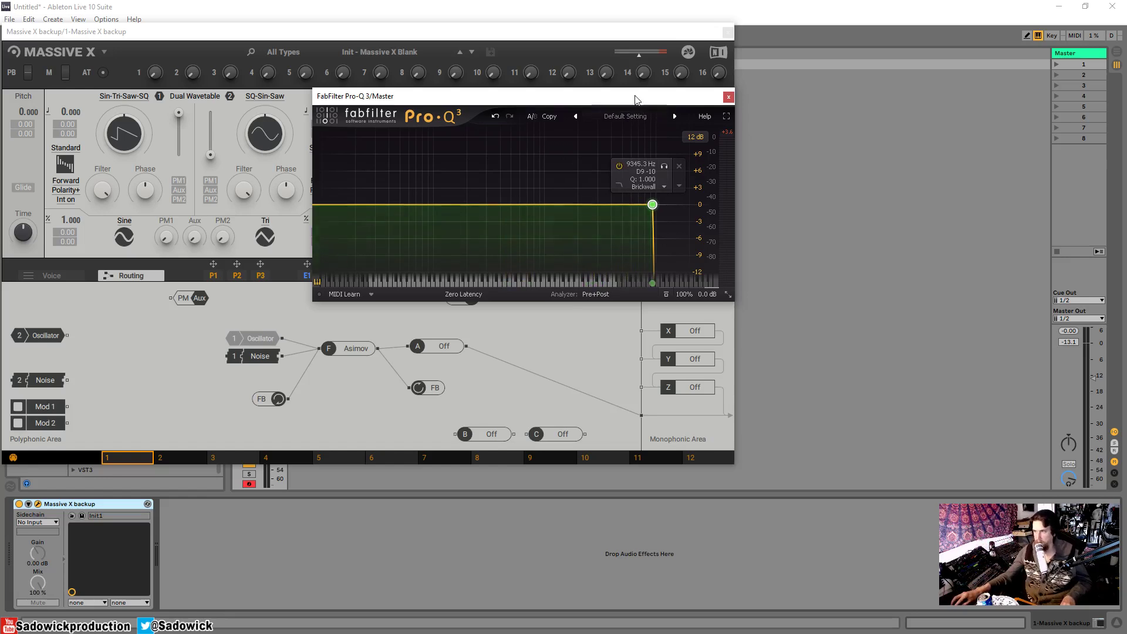
Bypass the Asimov filter and lower the Pro-Q 3 high cut to about 803 Hz with a 24 dB/oct slope
drag(636, 98, 549, 67)
click(493, 306)
drag(583, 178, 477, 178)
scroll(478, 175, down, 7)
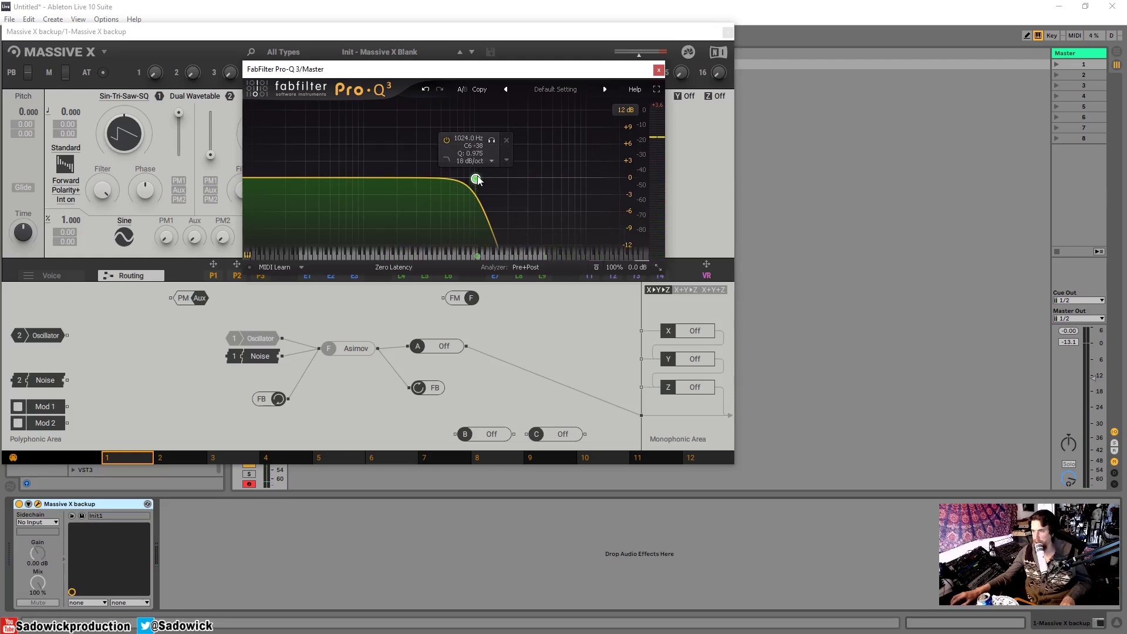
scroll(477, 180, up, 1)
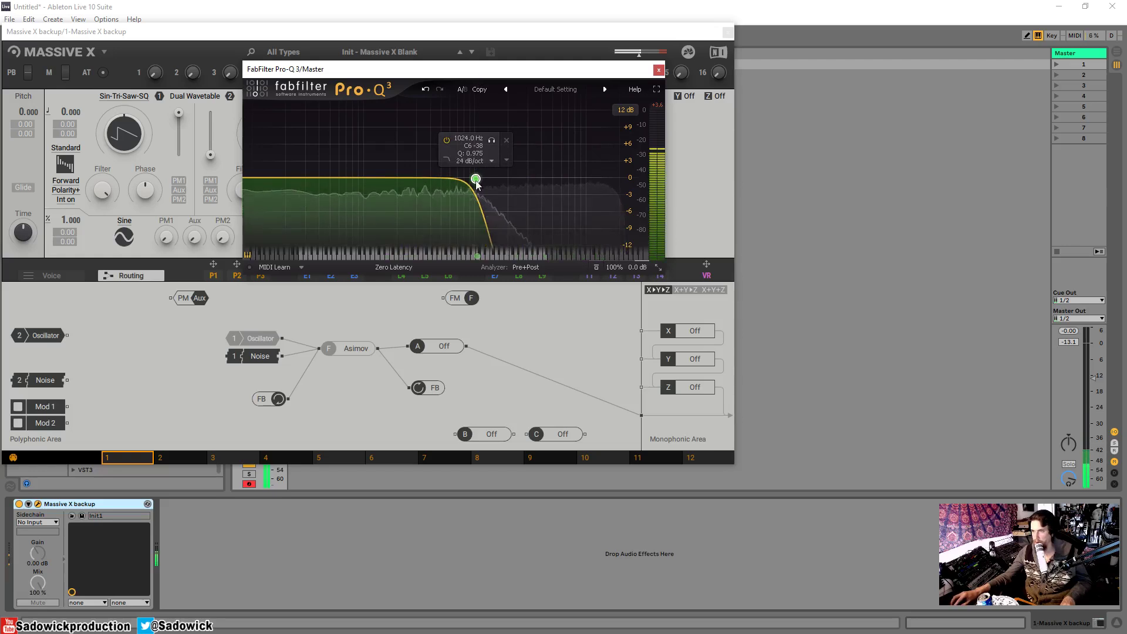
mouse_move(478, 178)
mouse_down()
mouse_move(575, 183)
mouse_move(463, 182)
mouse_up()
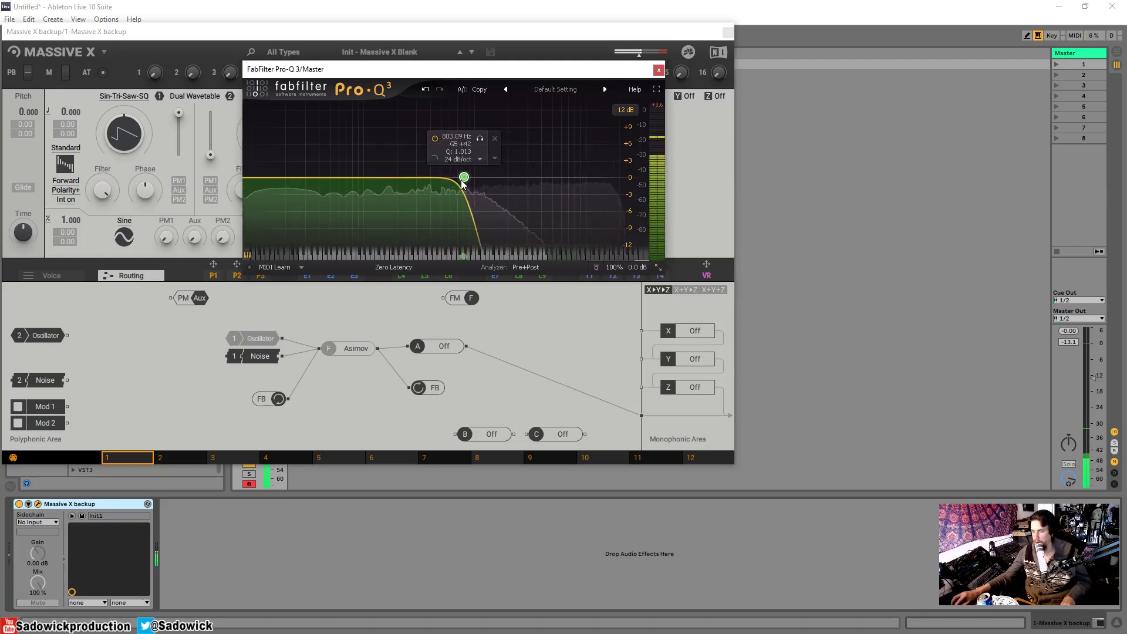
Delete the high-cut band and place the Pro-Q 3 window beside the Massive X window
click(495, 139)
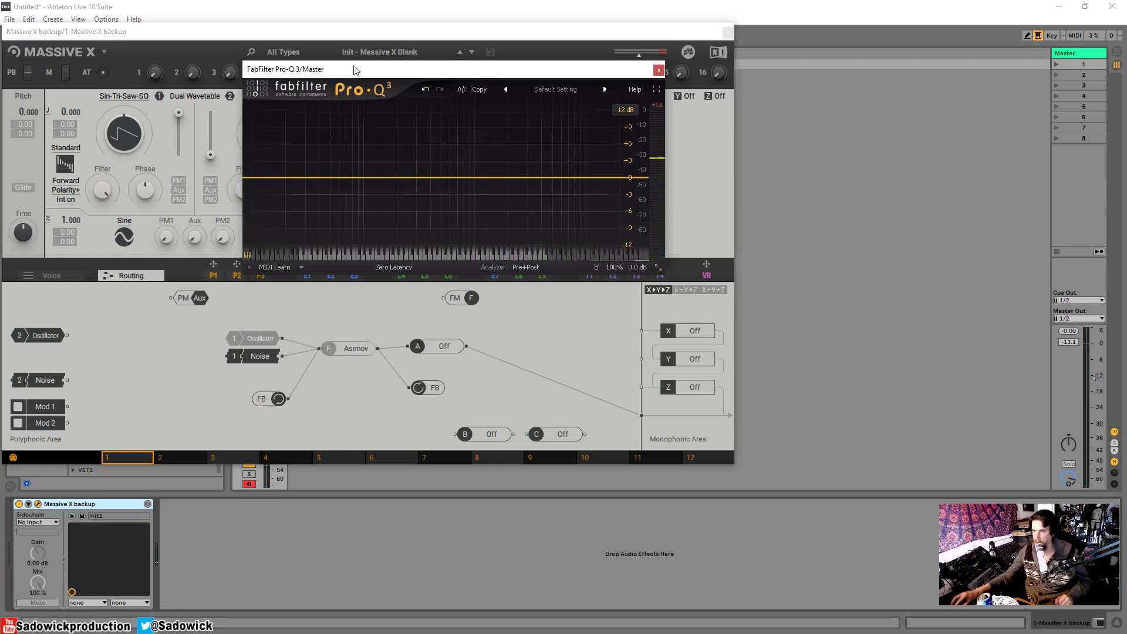
drag(354, 71, 850, 52)
click(524, 39)
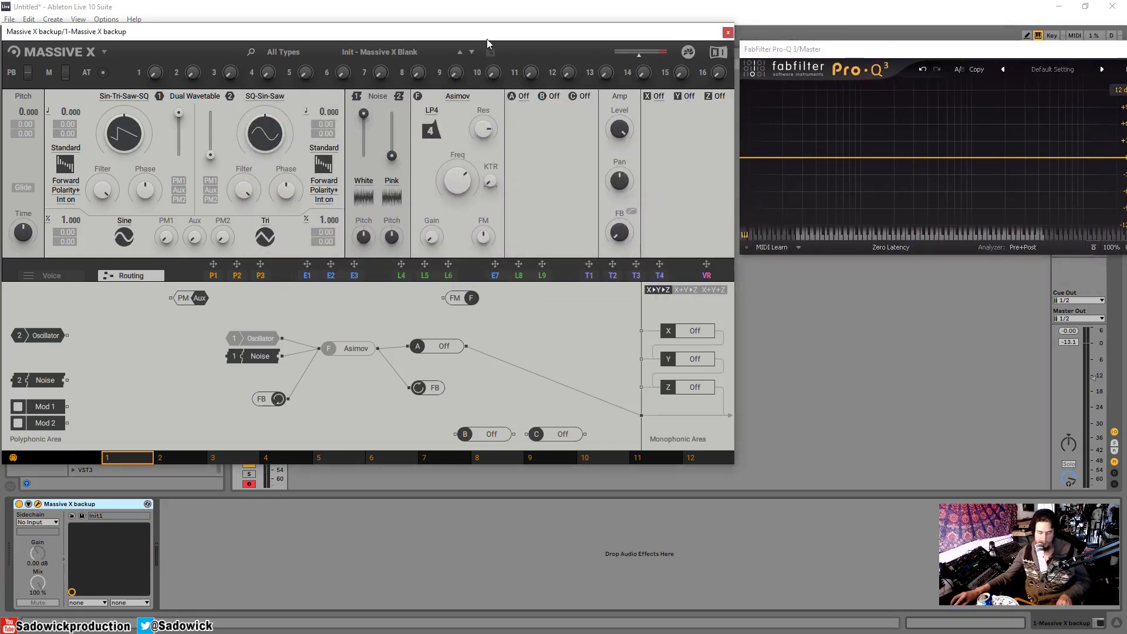
mouse_move(487, 38)
mouse_down()
mouse_move(498, 34)
mouse_move(492, 44)
mouse_up()
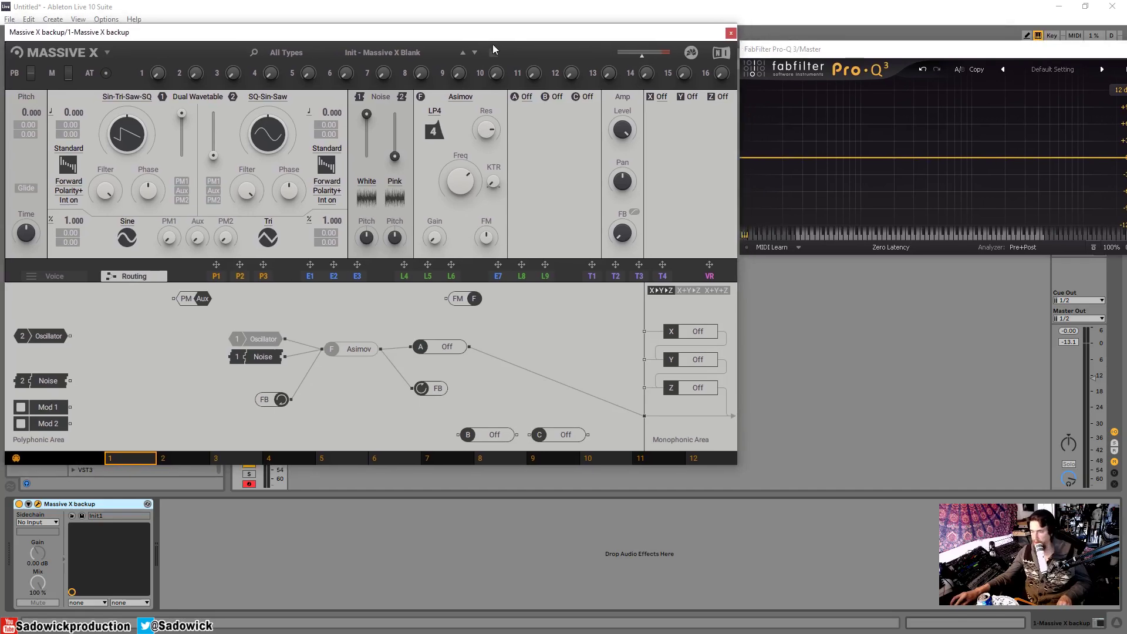
Set the Asimov filter's mode to LP2 and, with the filter active again, sweep its cutoff frequency down
click(436, 112)
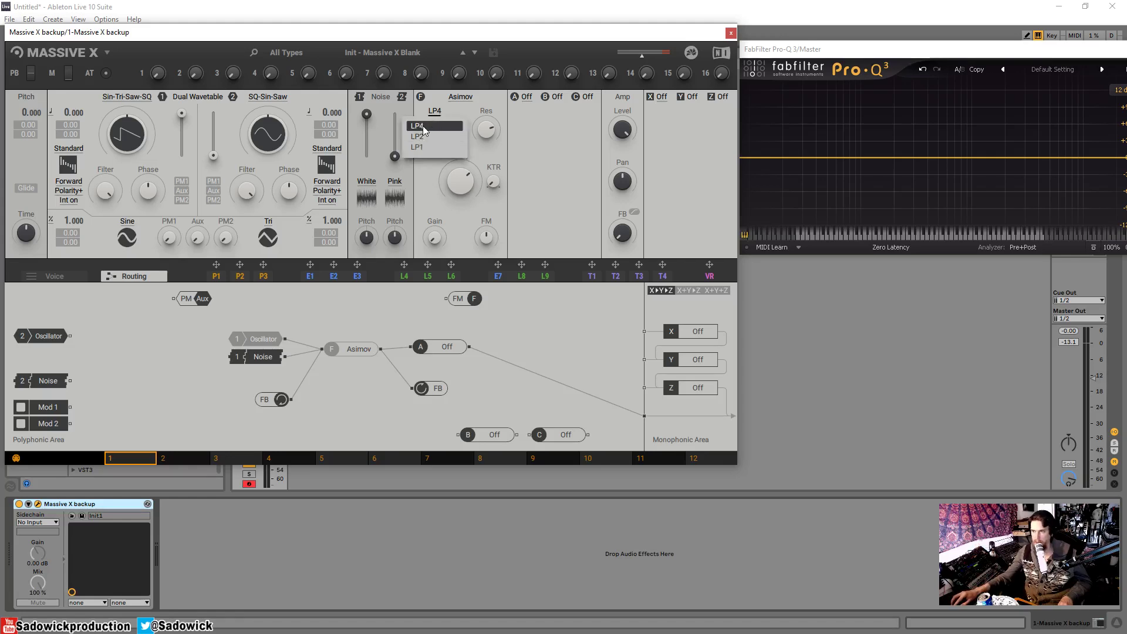
click(425, 138)
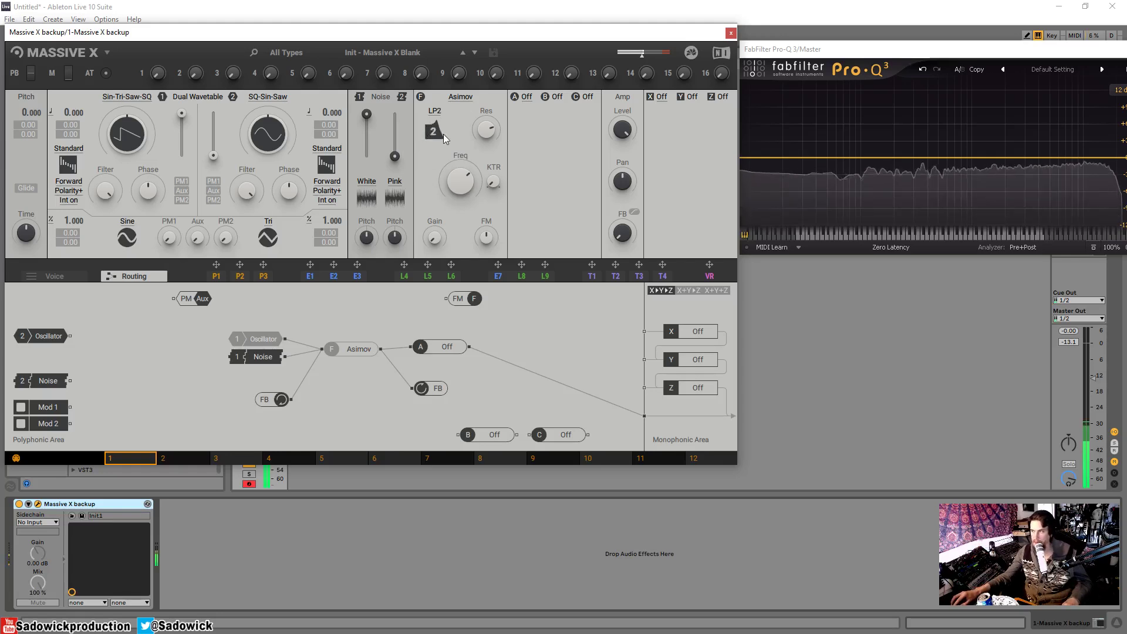
drag(464, 177, 383, 422)
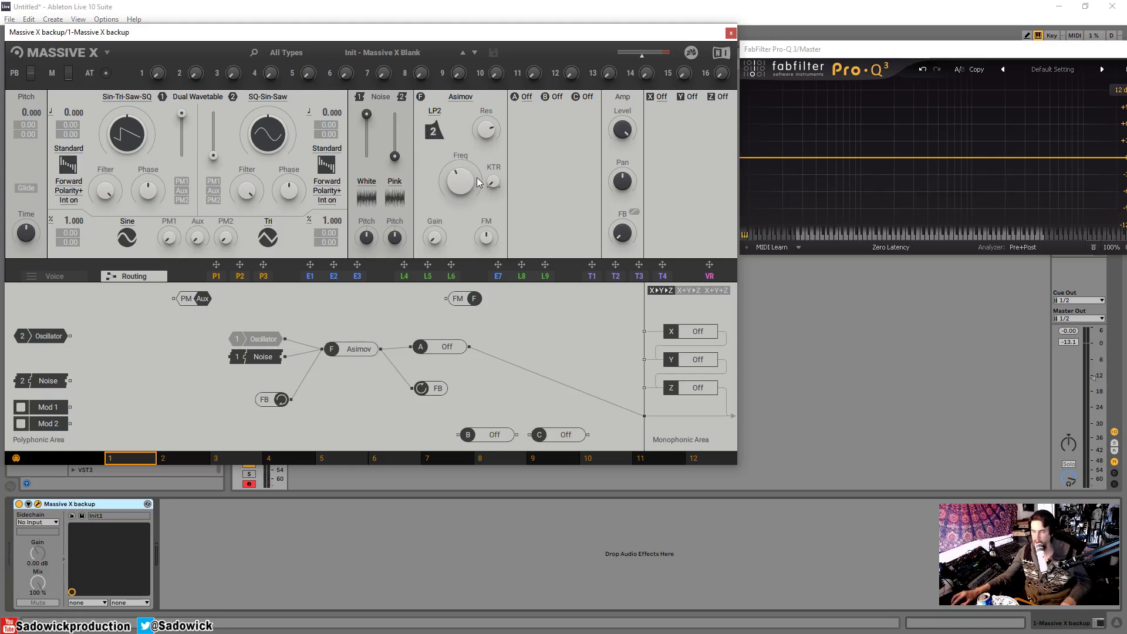
Switch the Asimov mode back and forth between LP4 and LP2 to compare their slopes, ending on LP4
click(433, 129)
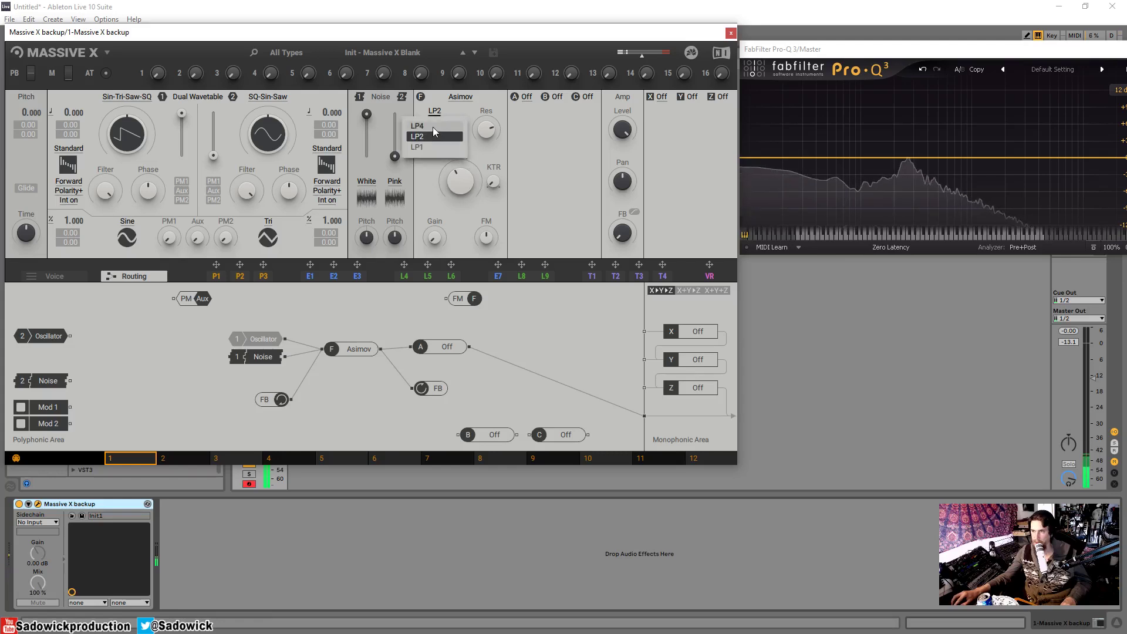
click(433, 127)
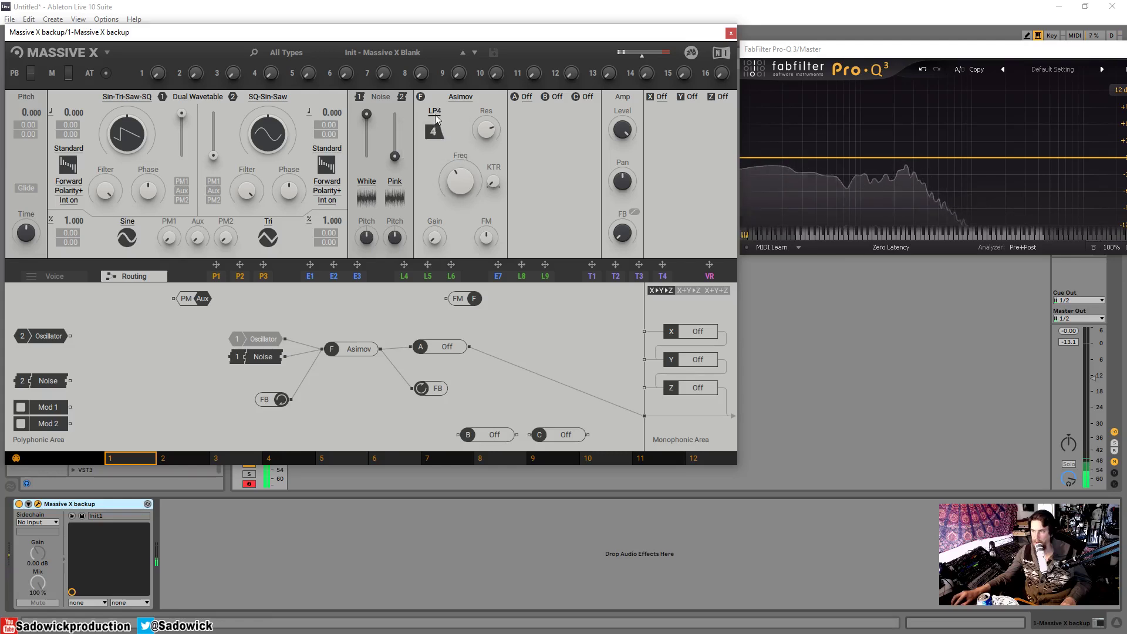
click(434, 129)
click(430, 138)
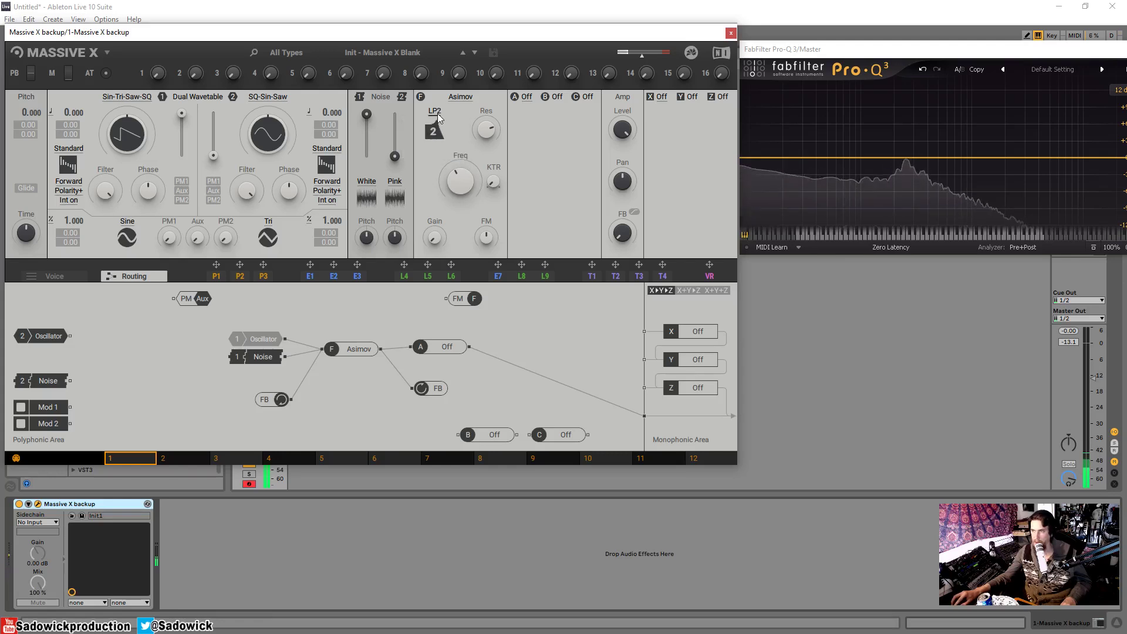
click(433, 130)
click(428, 125)
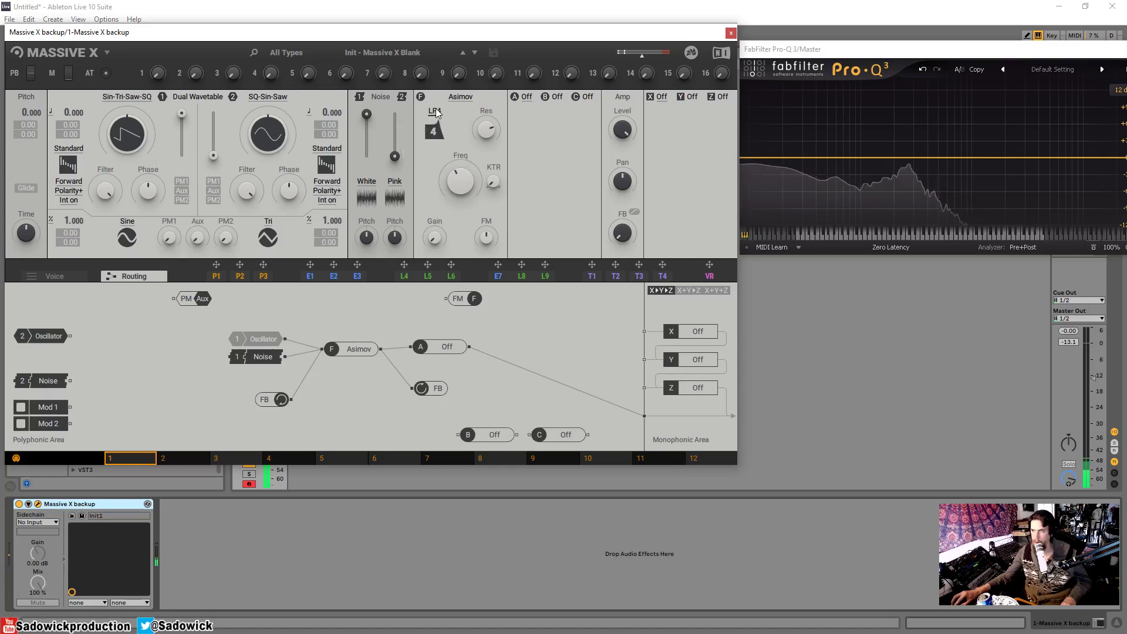
Set the Asimov mode to LP1, sweep its cutoff, and leave the cutoff at maximum with the resonance at minimum
click(436, 112)
click(432, 145)
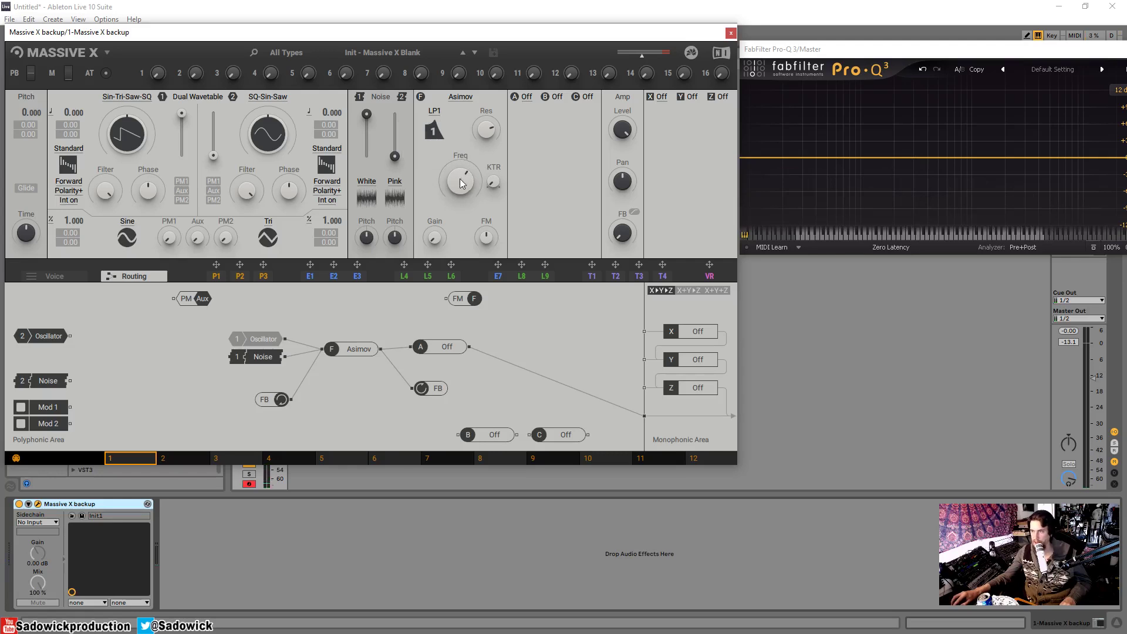
drag(460, 181, 460, 195)
drag(463, 182, 464, 132)
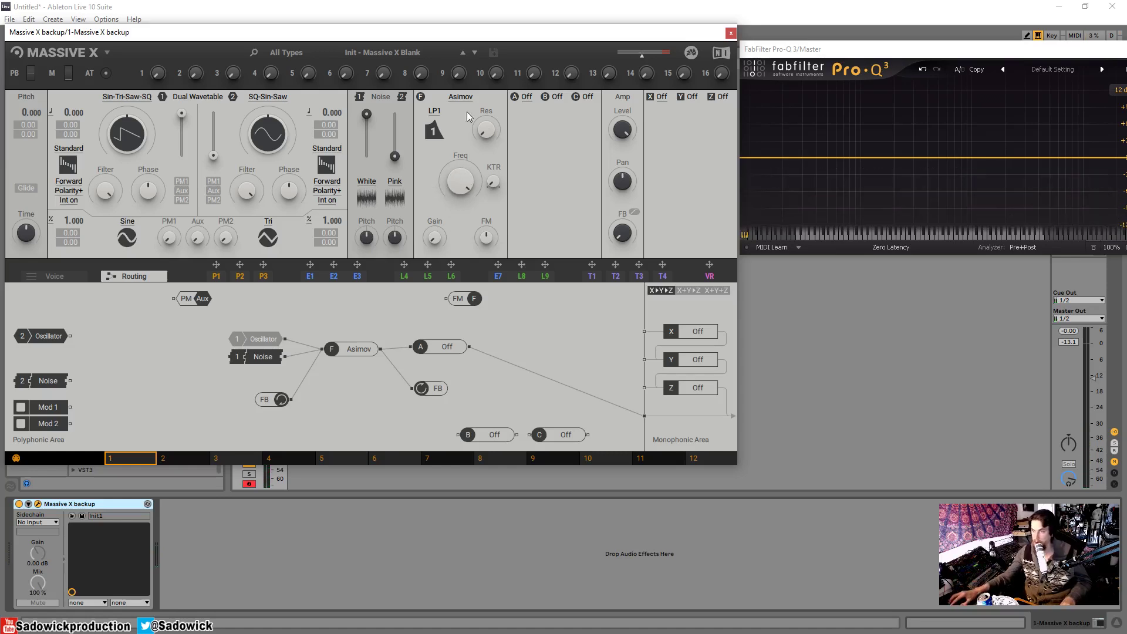
Set the Asimov mode back to LP4, lower its cutoff frequency, and raise the resonance
click(436, 113)
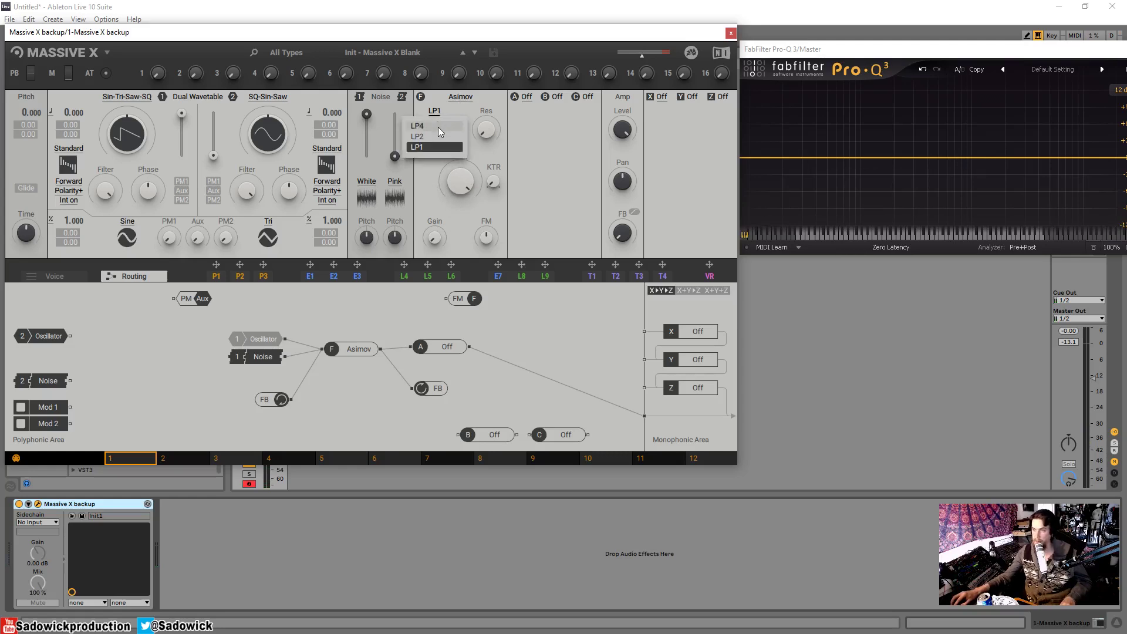
click(438, 127)
click(438, 113)
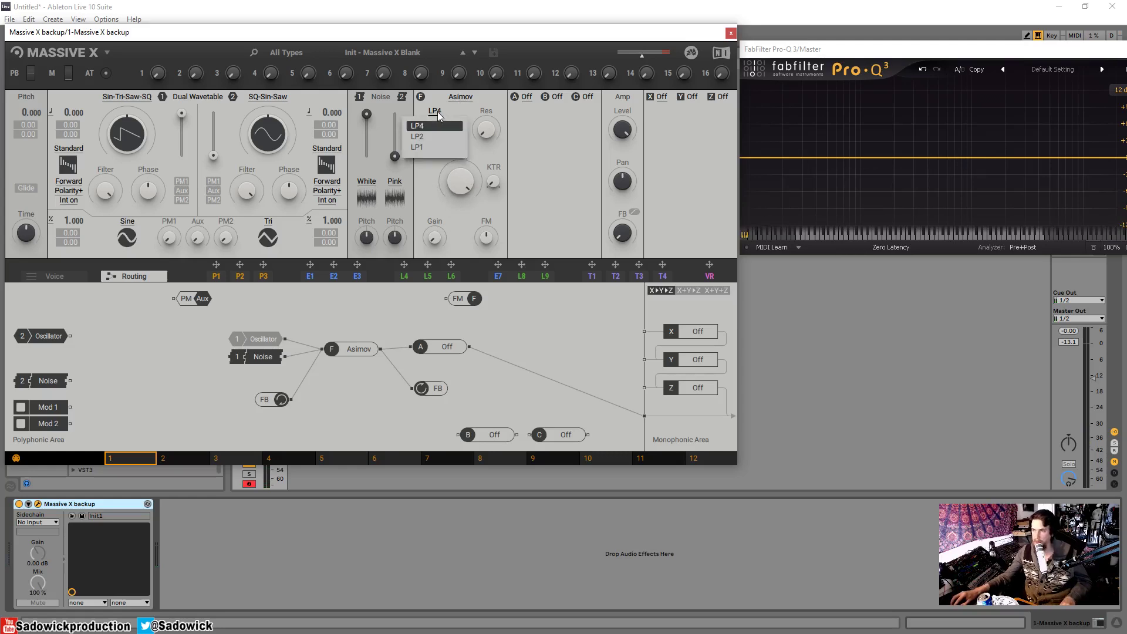
click(460, 116)
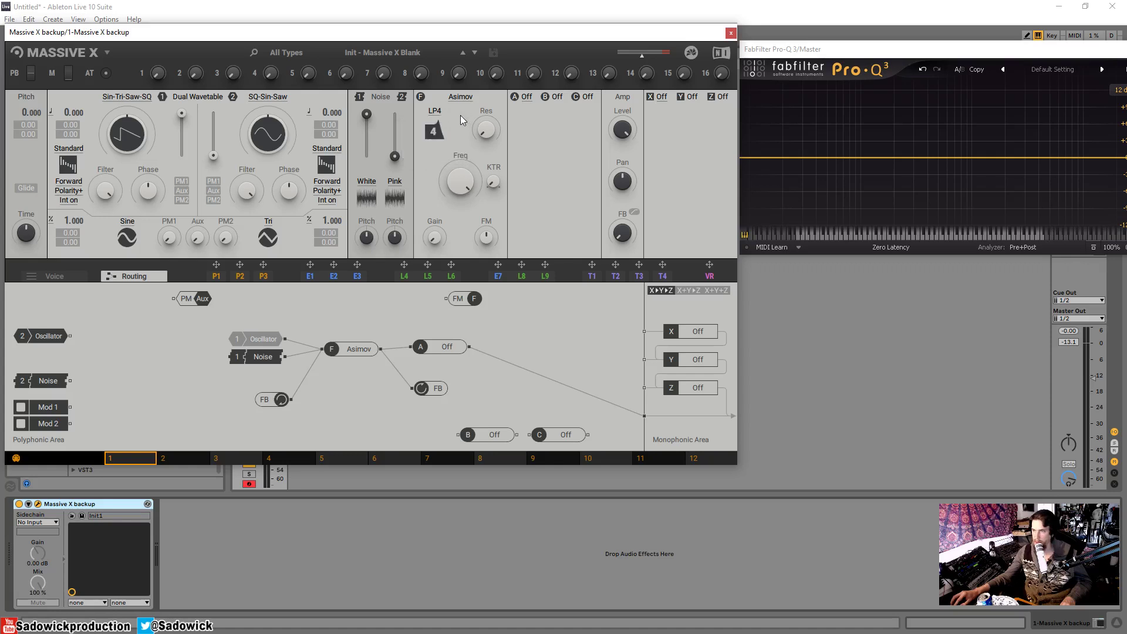
drag(461, 179, 460, 223)
drag(487, 130, 487, 88)
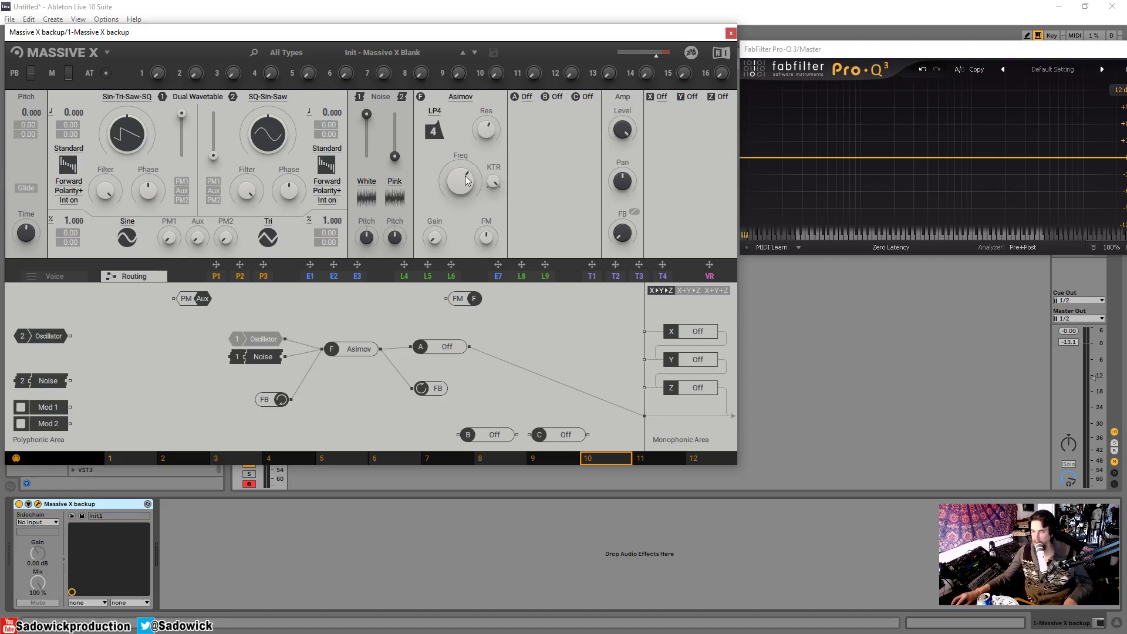
Sweep the Asimov cutoff and leave it at maximum, and swap the active routing source from Noise 1 to Oscillator 1
drag(465, 176, 465, 246)
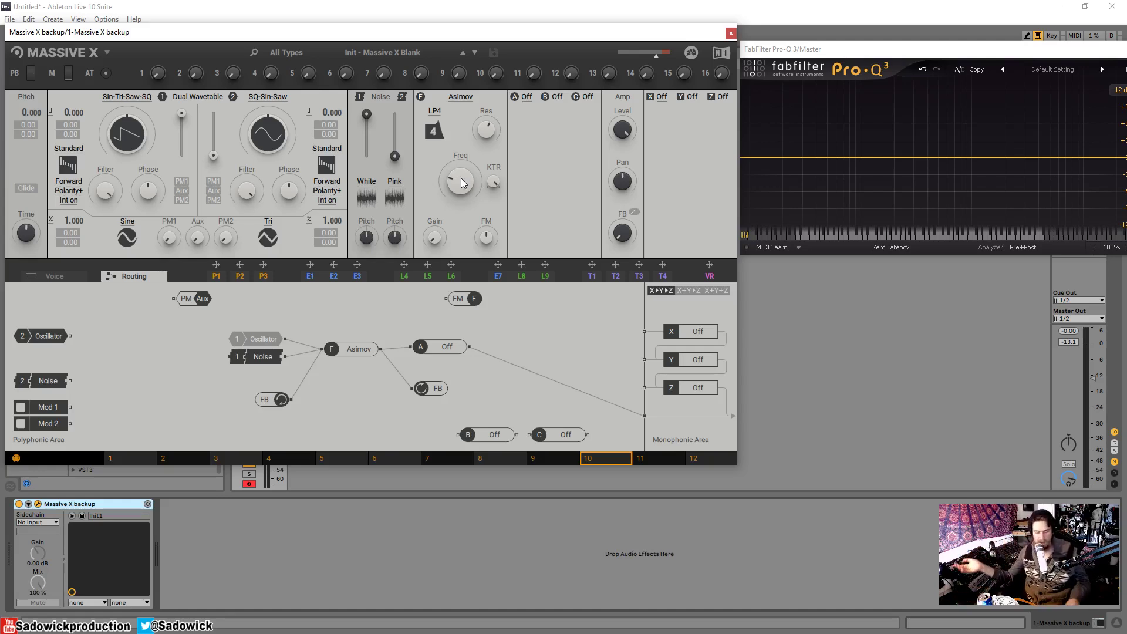
drag(459, 188, 460, 178)
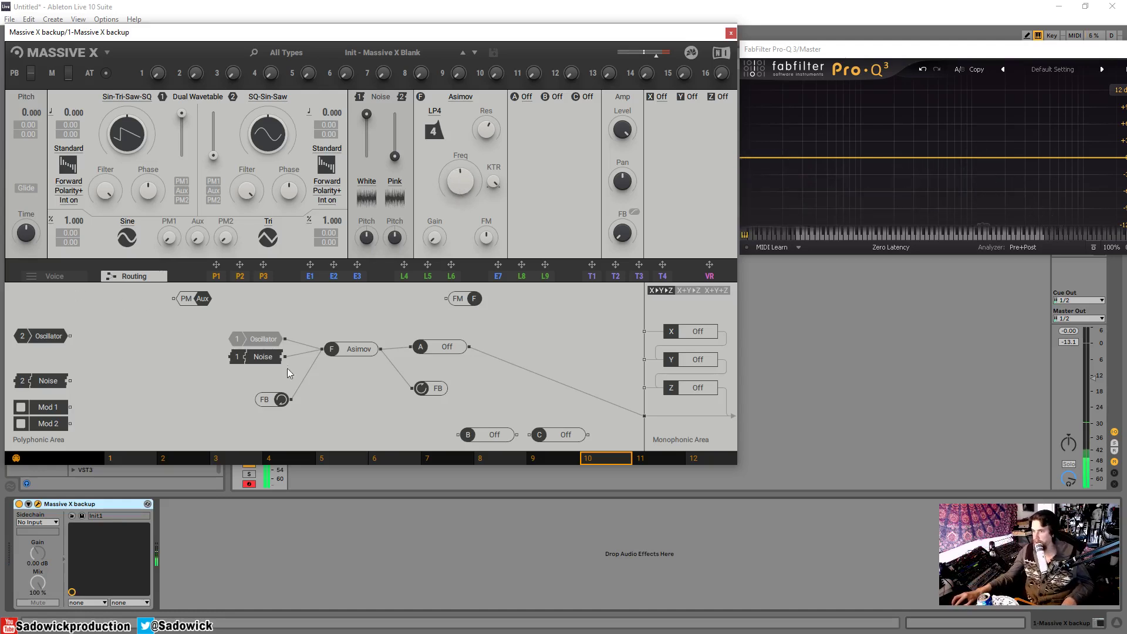
drag(460, 180, 487, 181)
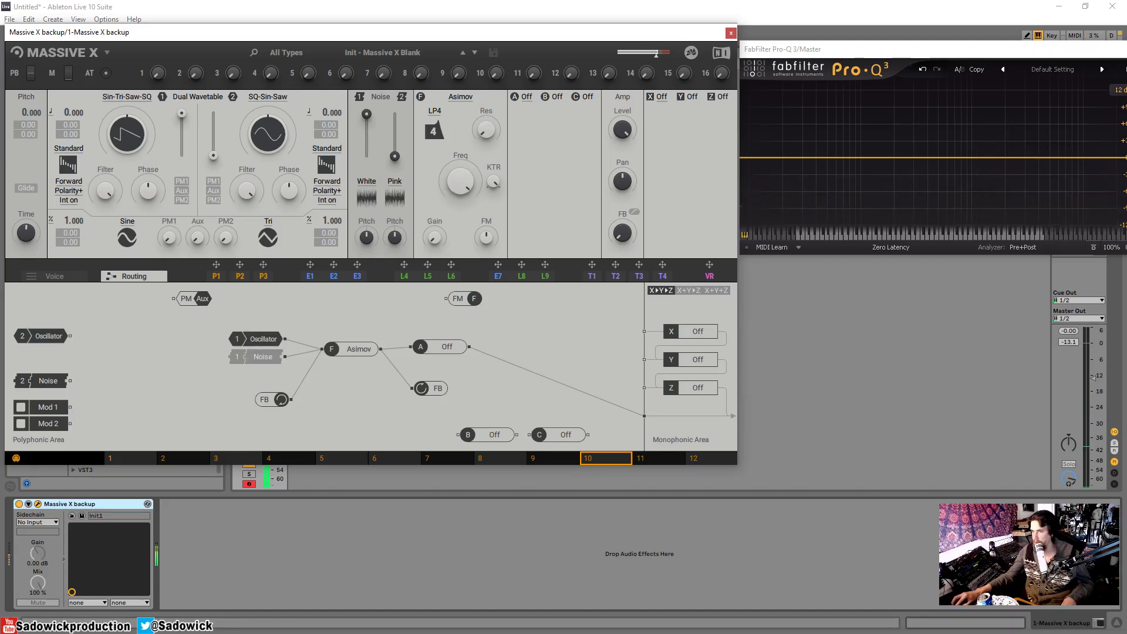
Play a note while sweeping the Asimov cutoff down and back to maximum, and bypass the filter for comparison
key(z)
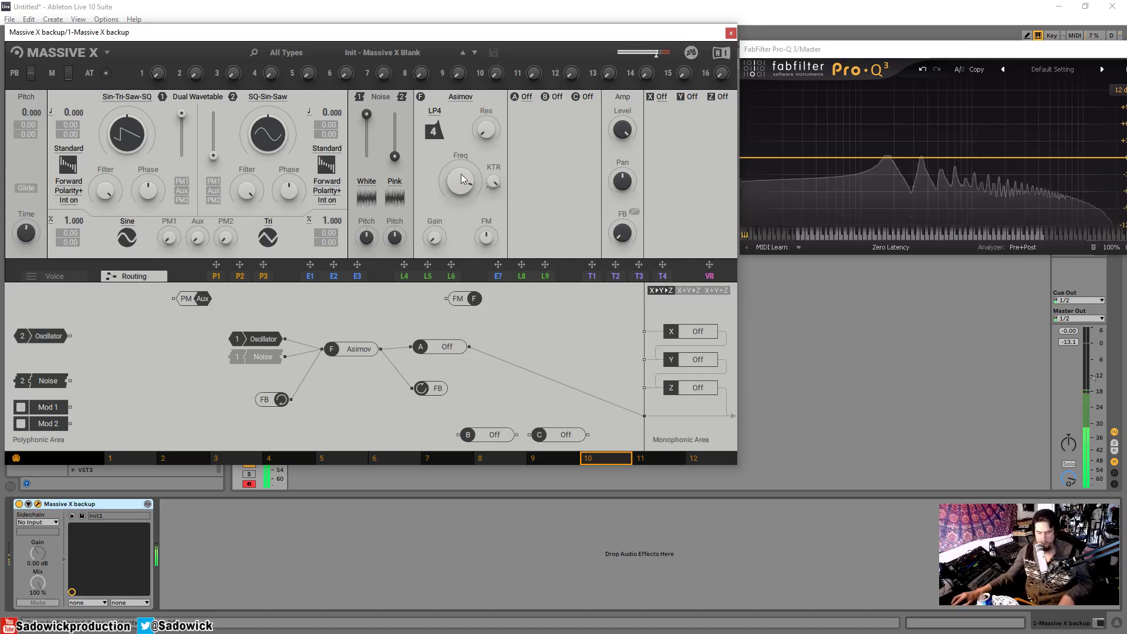
drag(461, 174, 460, 187)
key(z)
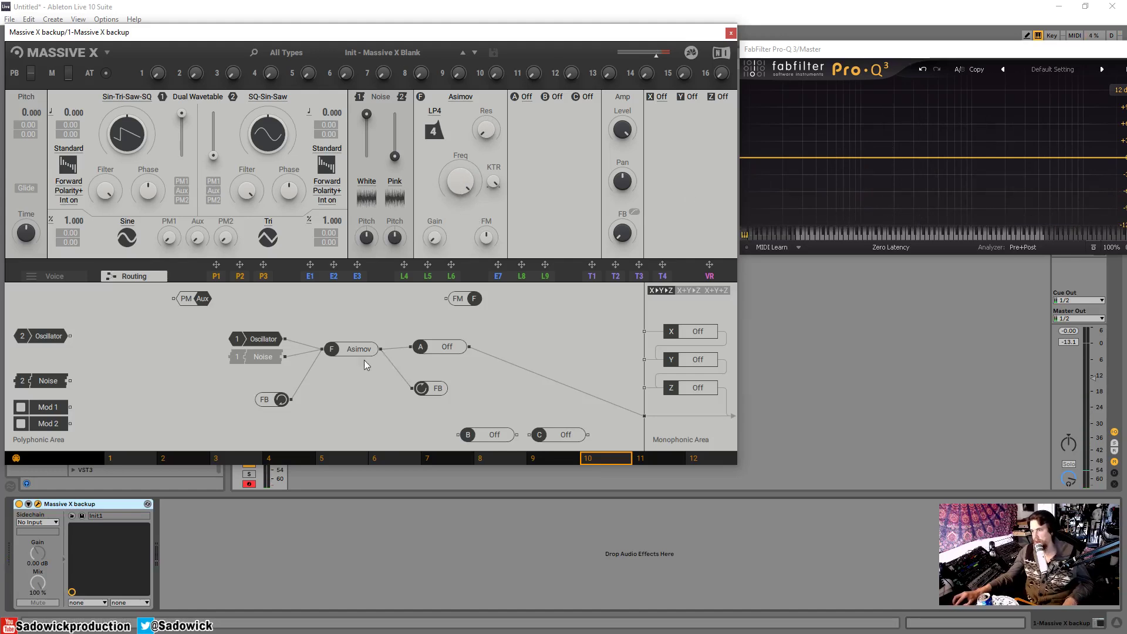
click(331, 349)
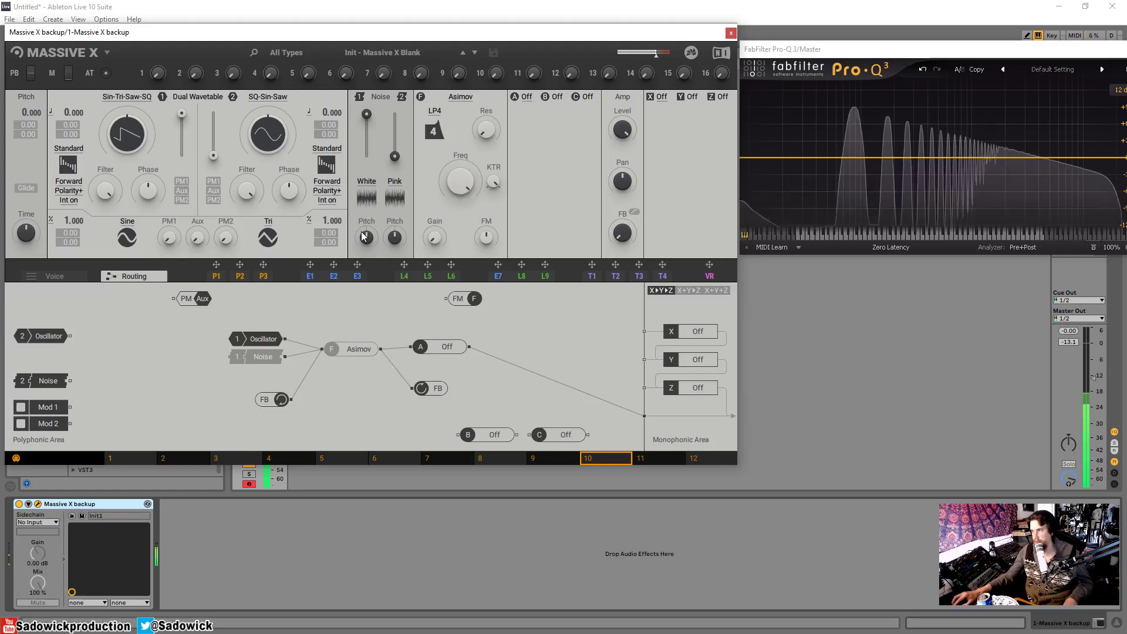
Raise the master track's volume slightly and, with the Asimov filter active again, lower its cutoff frequency
drag(1093, 378, 1093, 371)
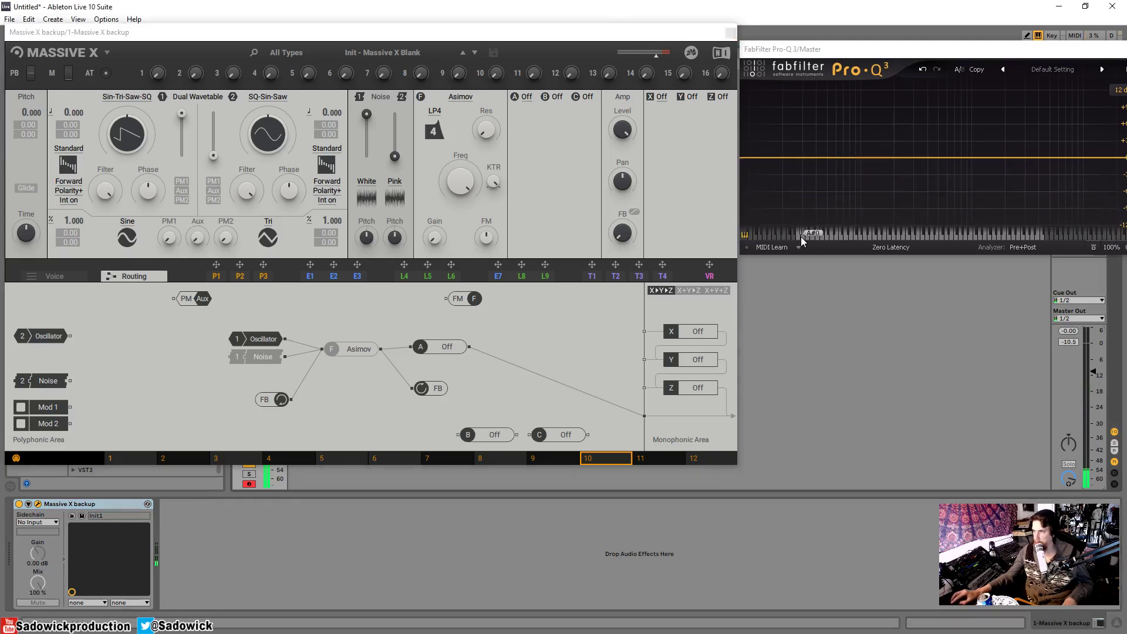
click(507, 33)
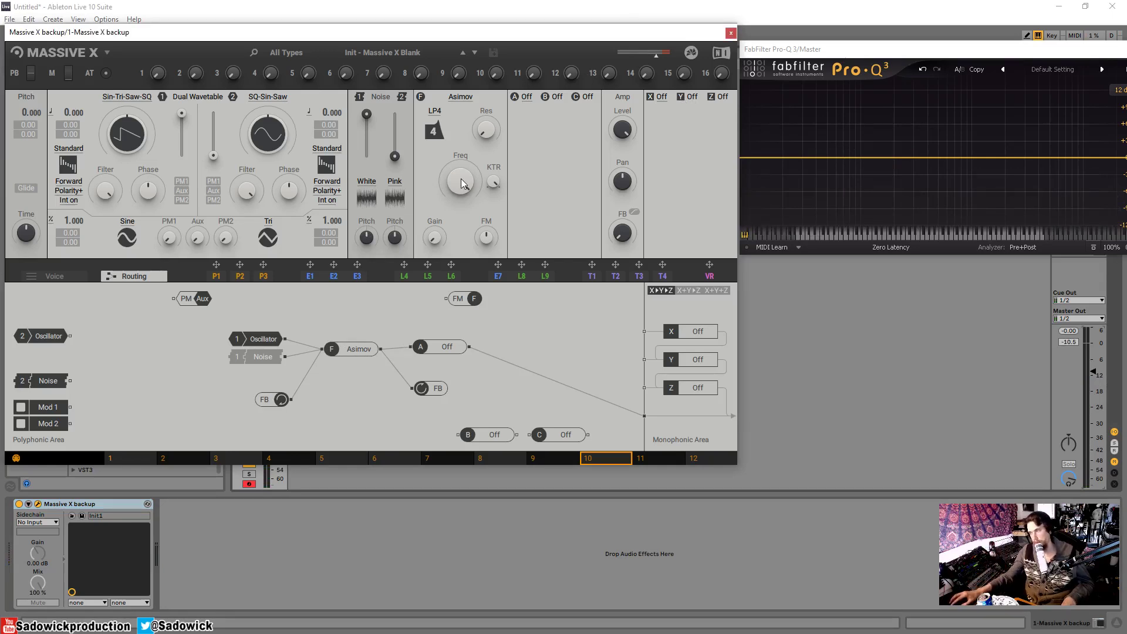
drag(466, 181, 467, 224)
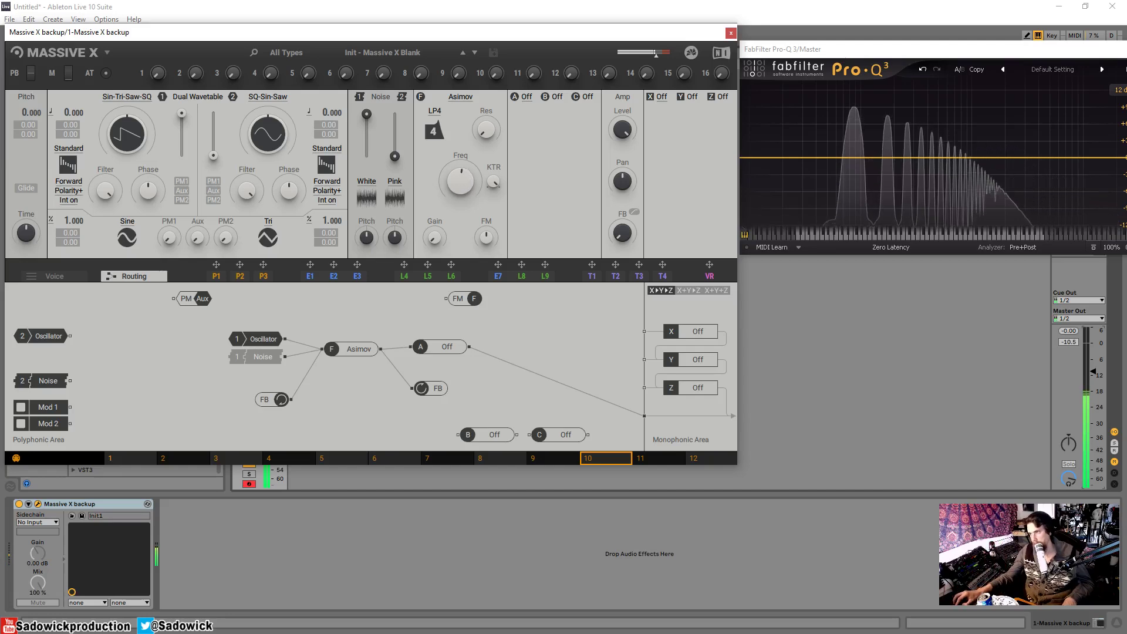
Compare the Asimov LP4, LP2 and LP1 modes on a played note, and return the filter to LP4
click(434, 111)
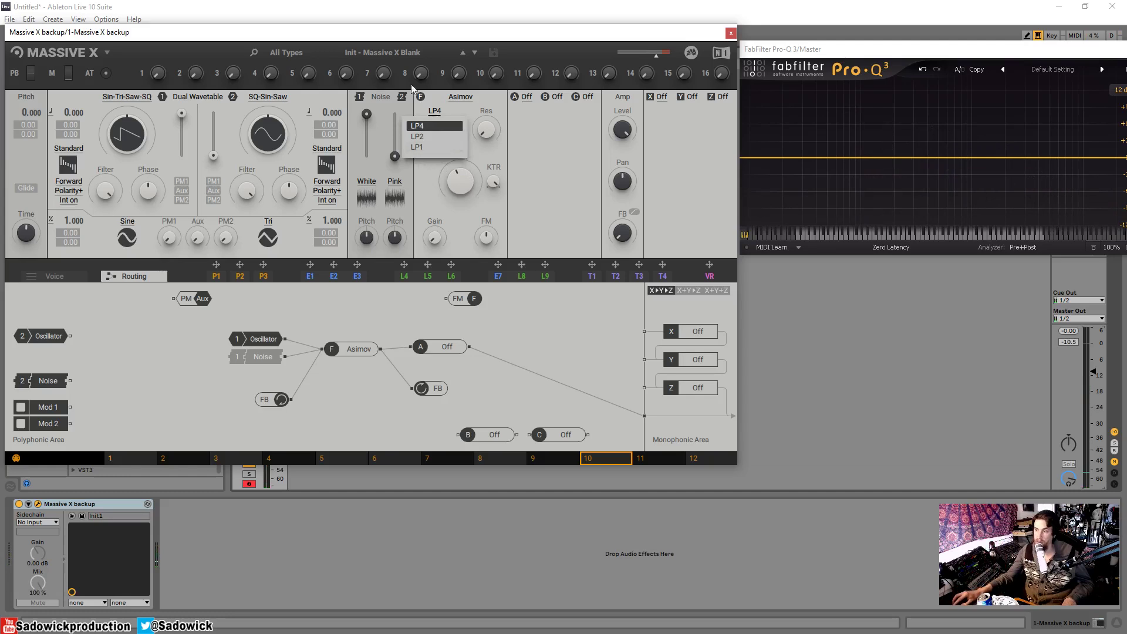
click(423, 126)
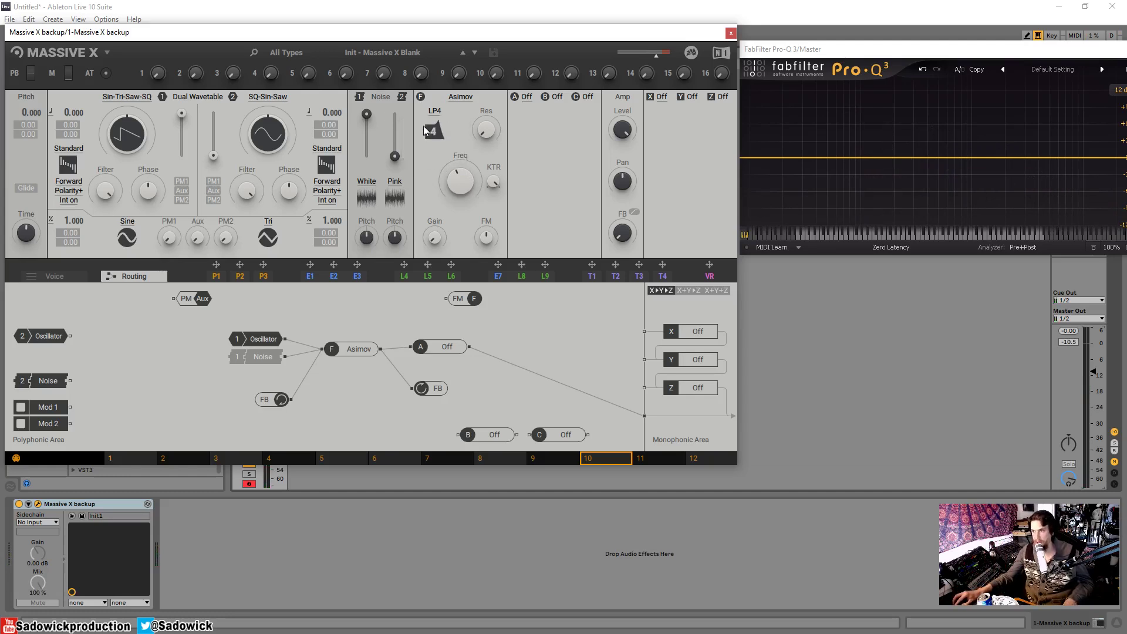
click(441, 114)
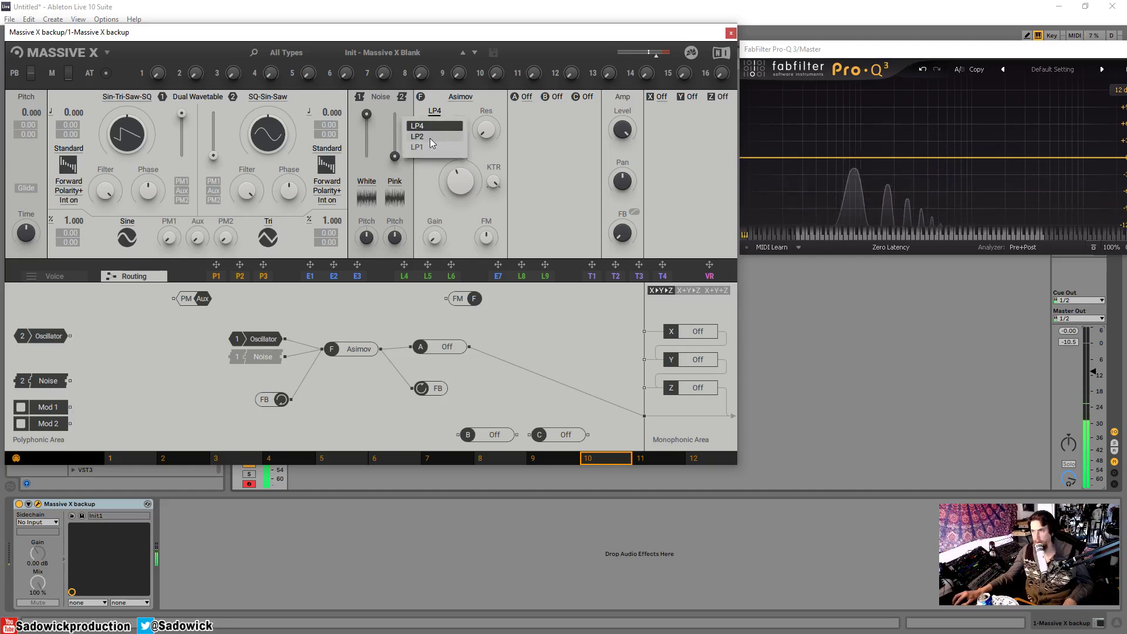
click(430, 138)
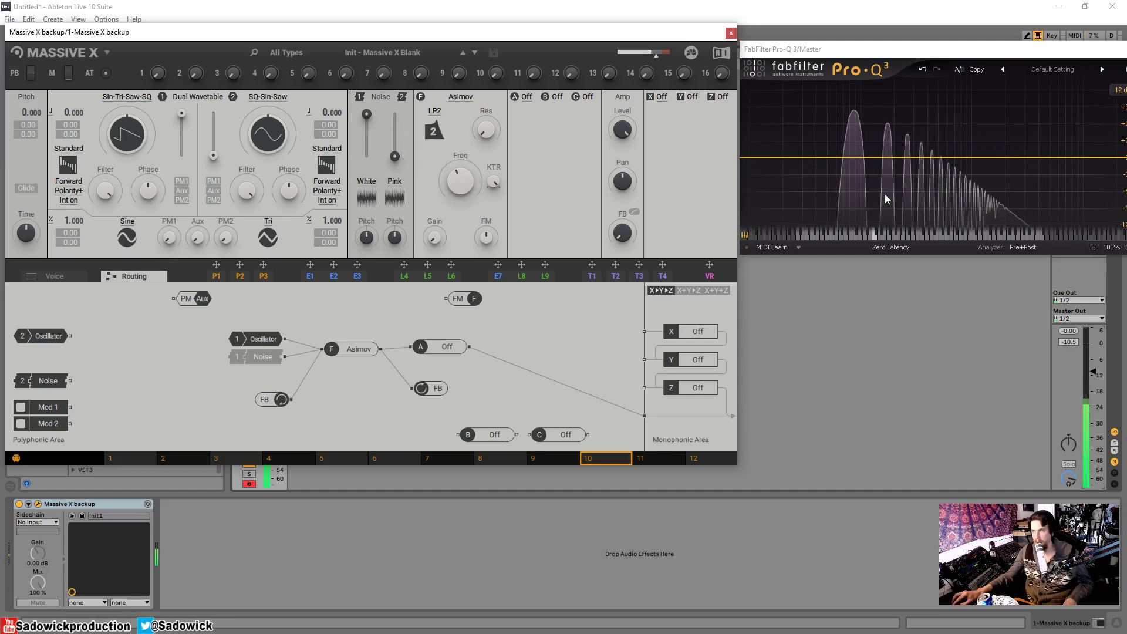
click(437, 111)
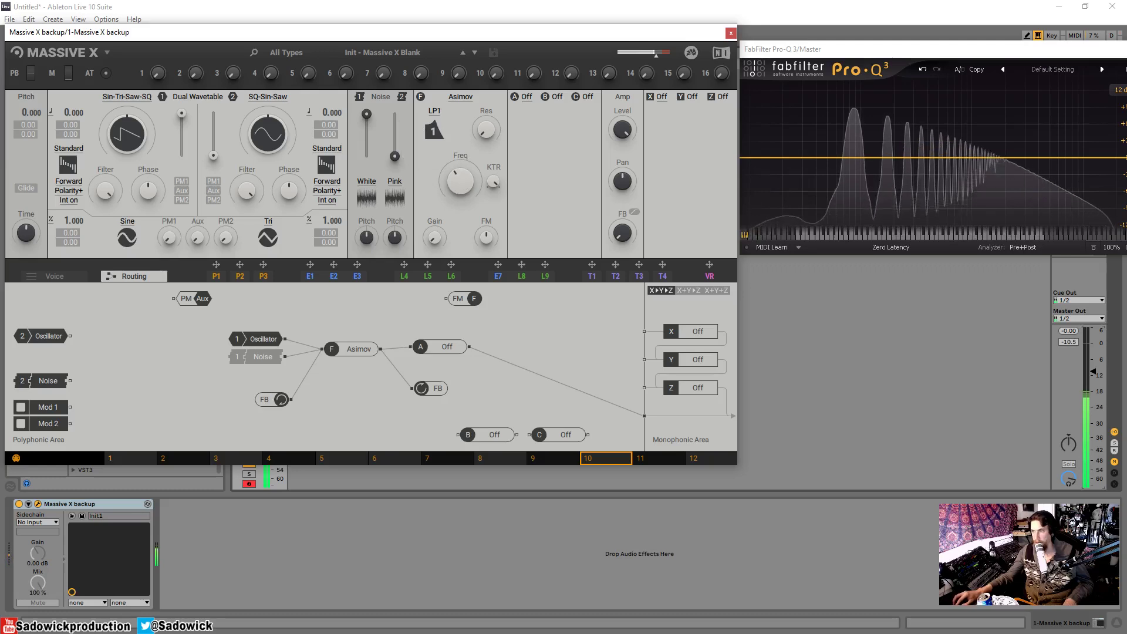
click(435, 112)
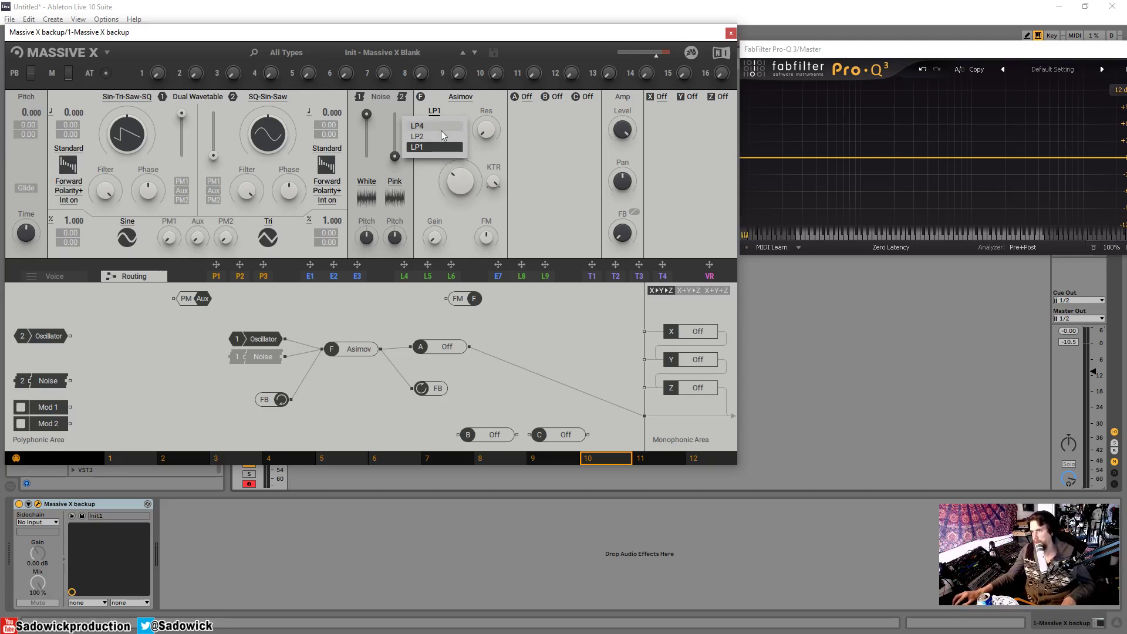
click(441, 130)
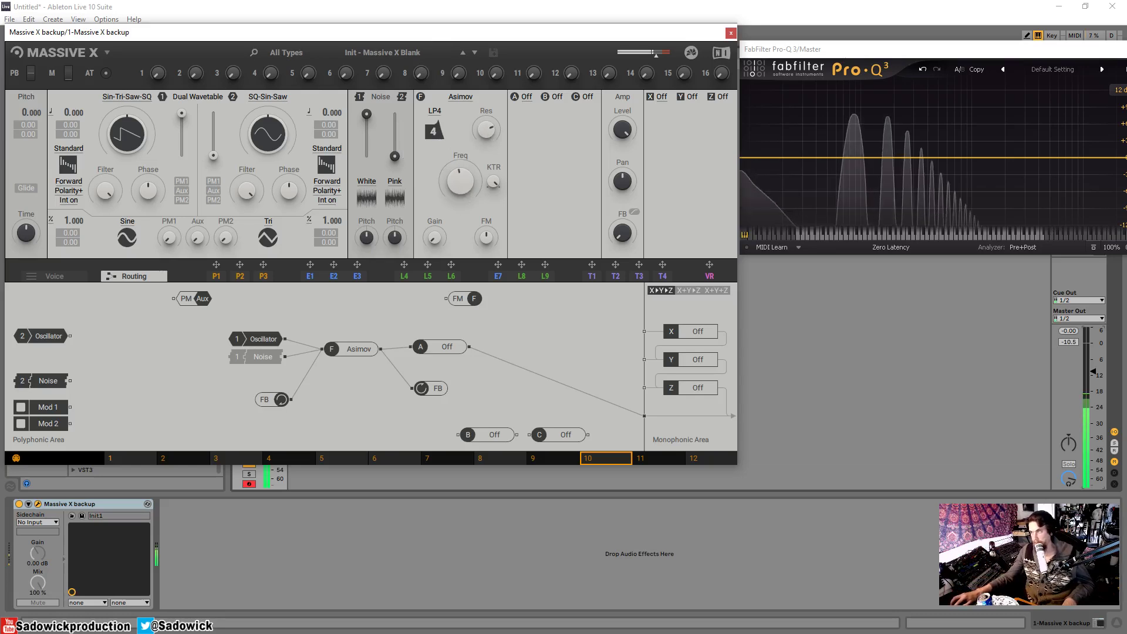
Raise the Asimov cutoff frequency, and play notes in different registers while trying the filter's key tracking amount
drag(460, 187, 486, 169)
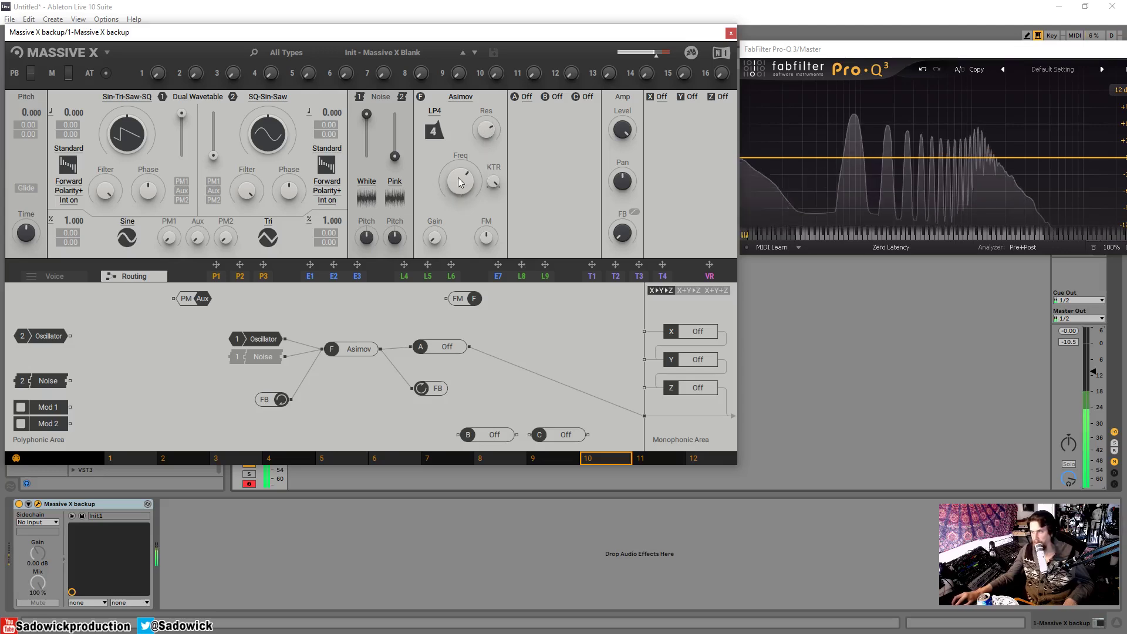
drag(462, 193, 462, 158)
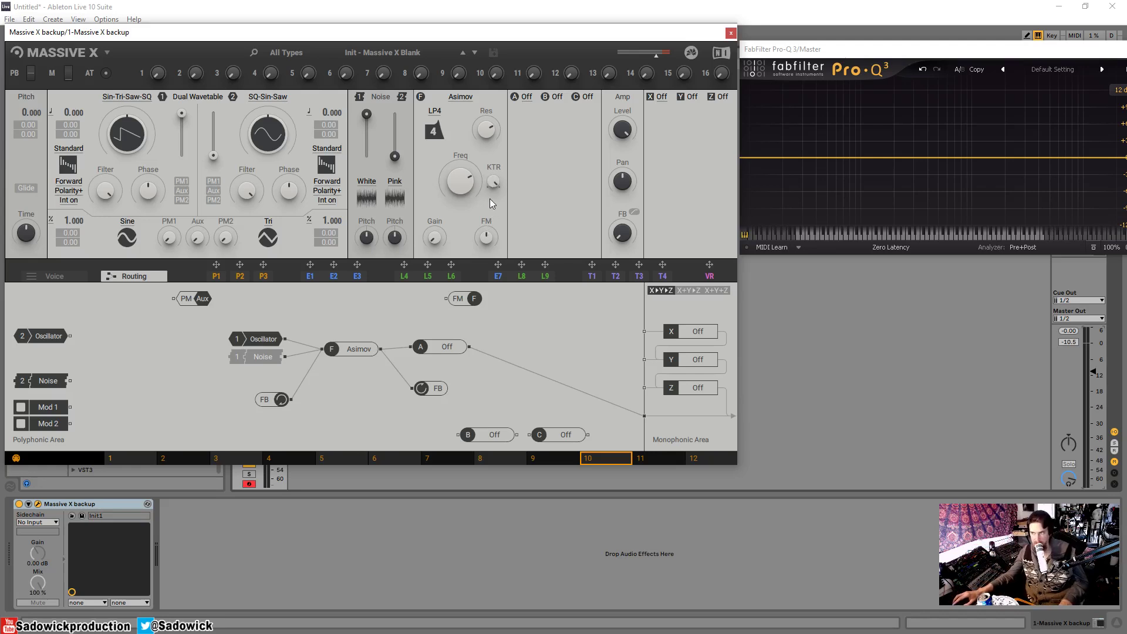
key(f)
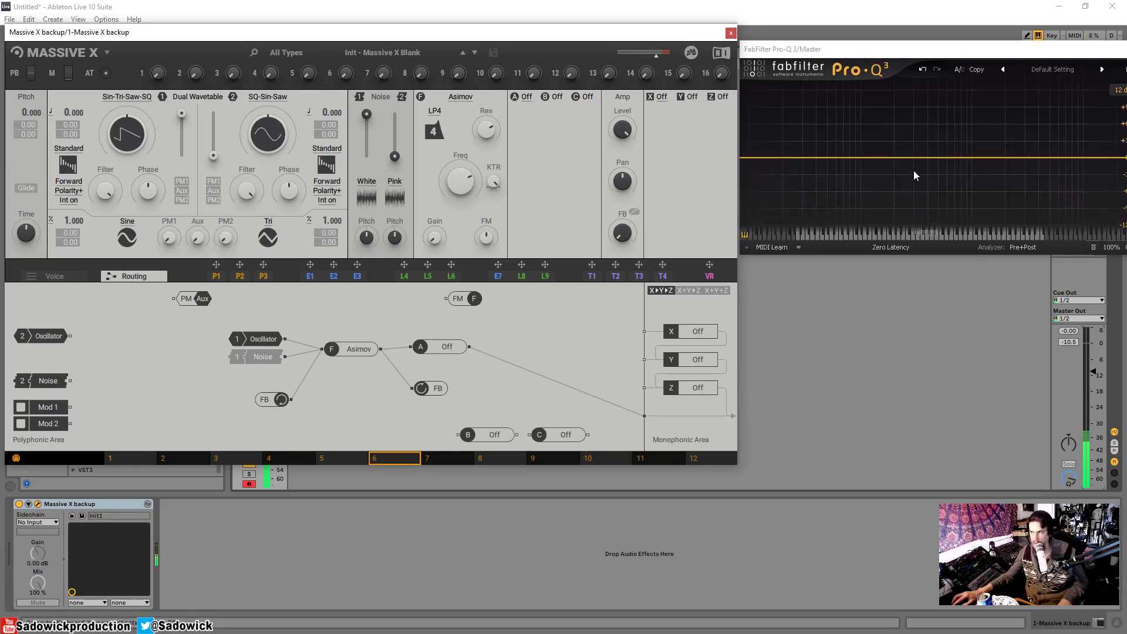
key(f)
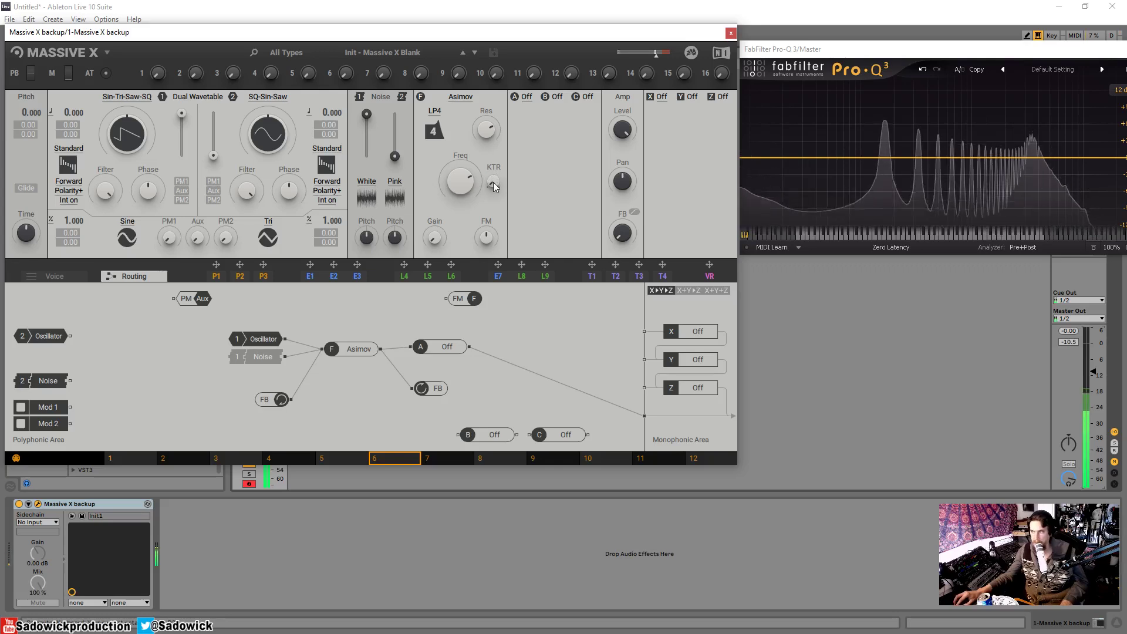
drag(494, 183, 495, 115)
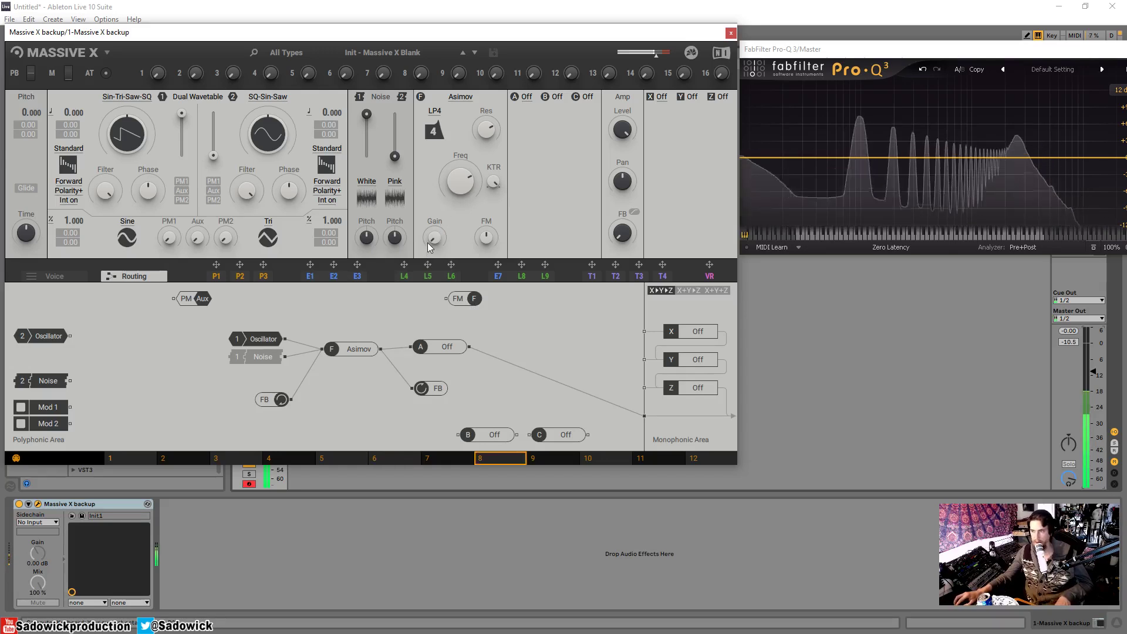
Try a higher Asimov gain and return it to minimum
drag(434, 238, 434, 237)
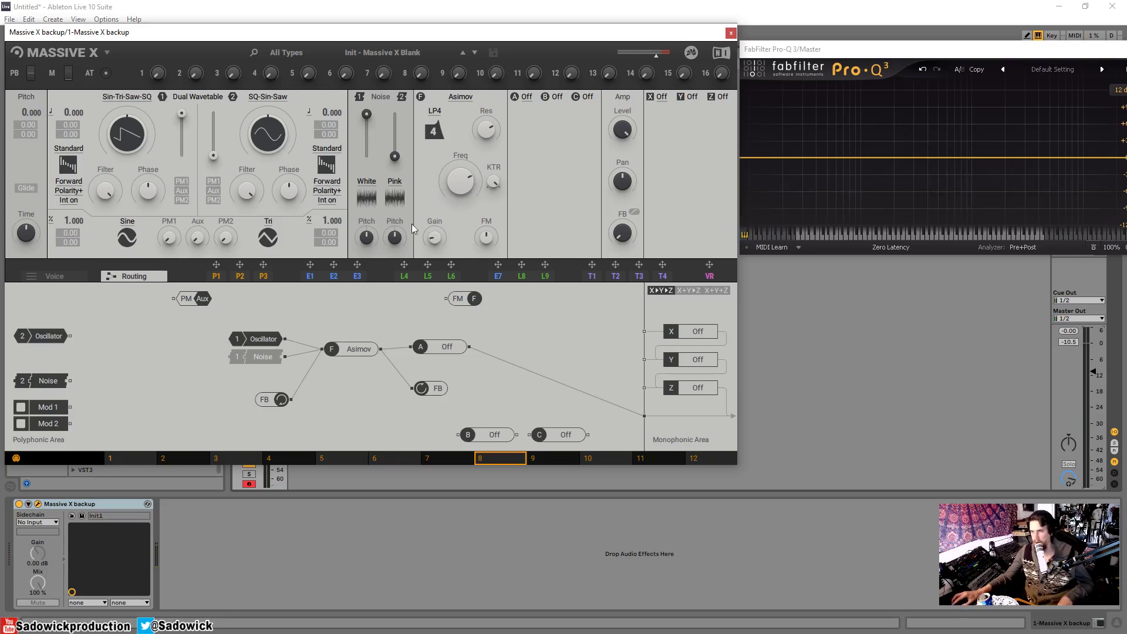
drag(440, 241, 440, 206)
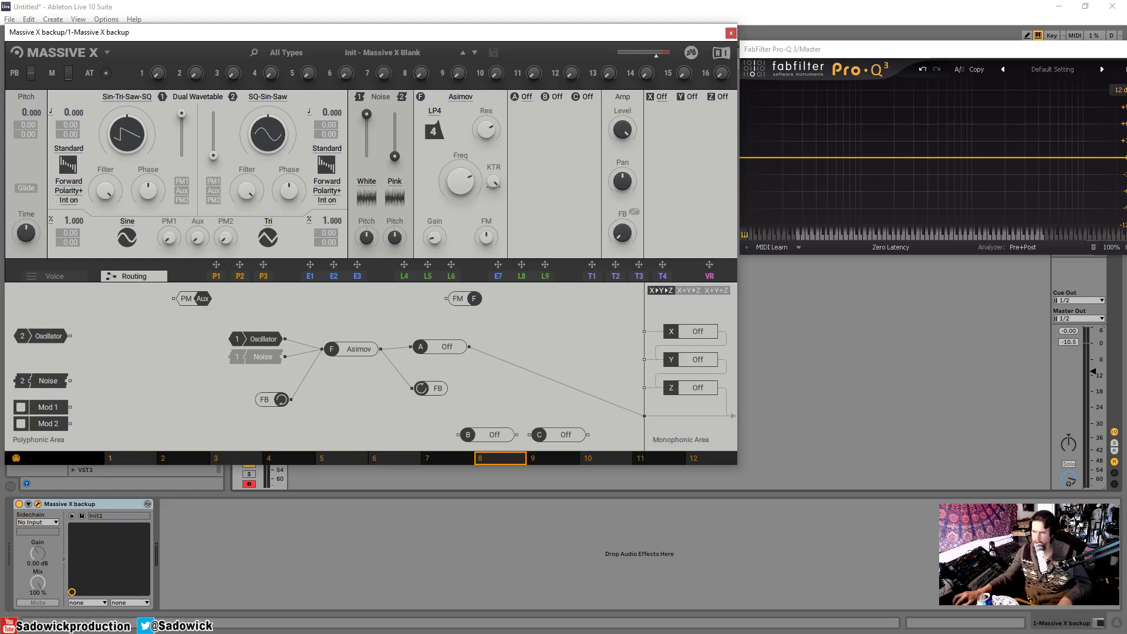
drag(440, 241, 440, 250)
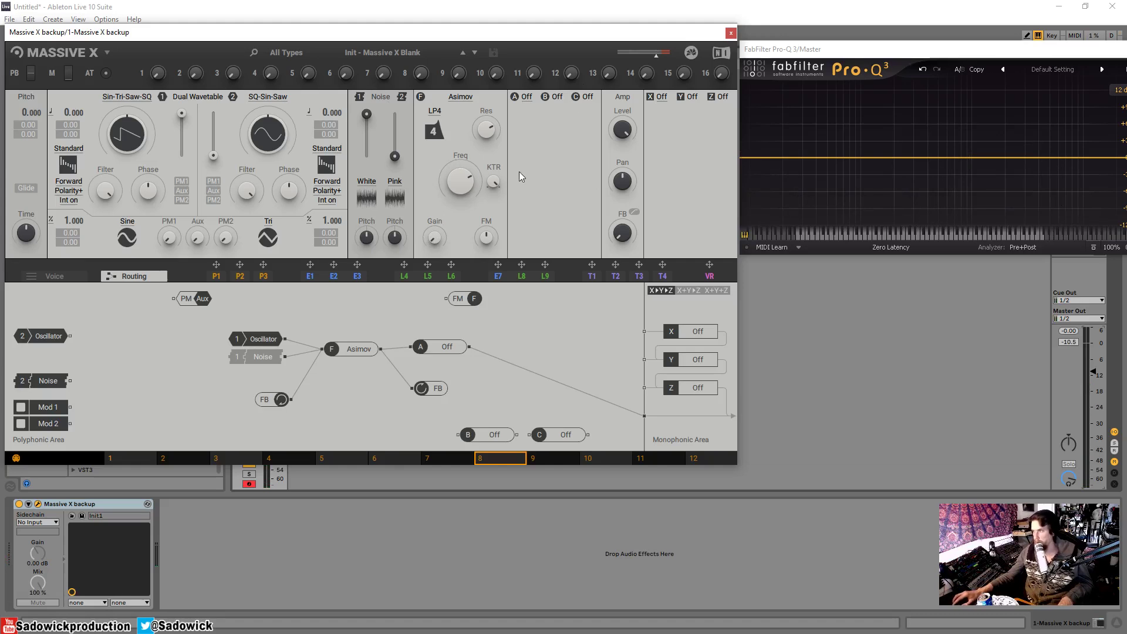
click(458, 98)
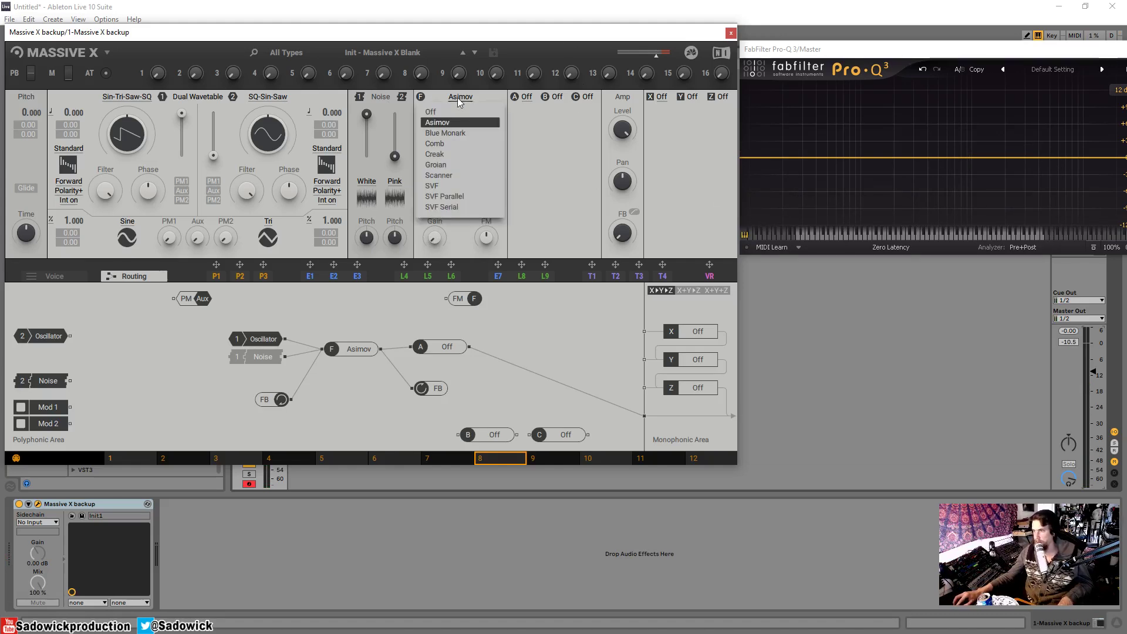
click(458, 98)
click(457, 97)
click(457, 98)
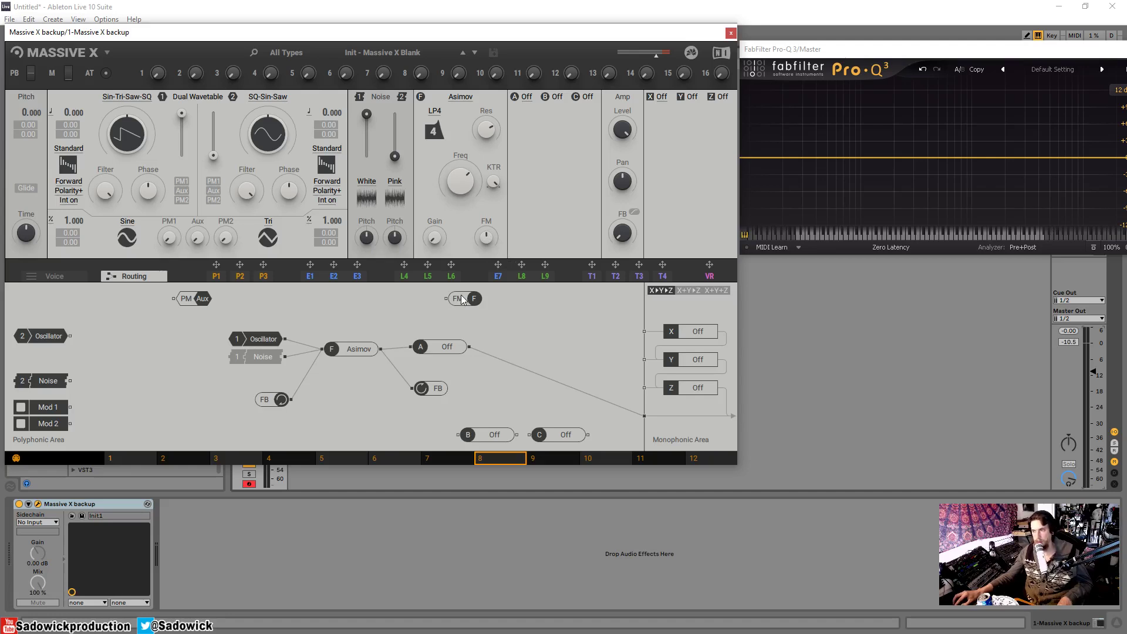
Route Oscillator 2 to the filter's FM input, with its level at maximum and pitch at -64, and adjust the FM amount
drag(461, 302, 129, 336)
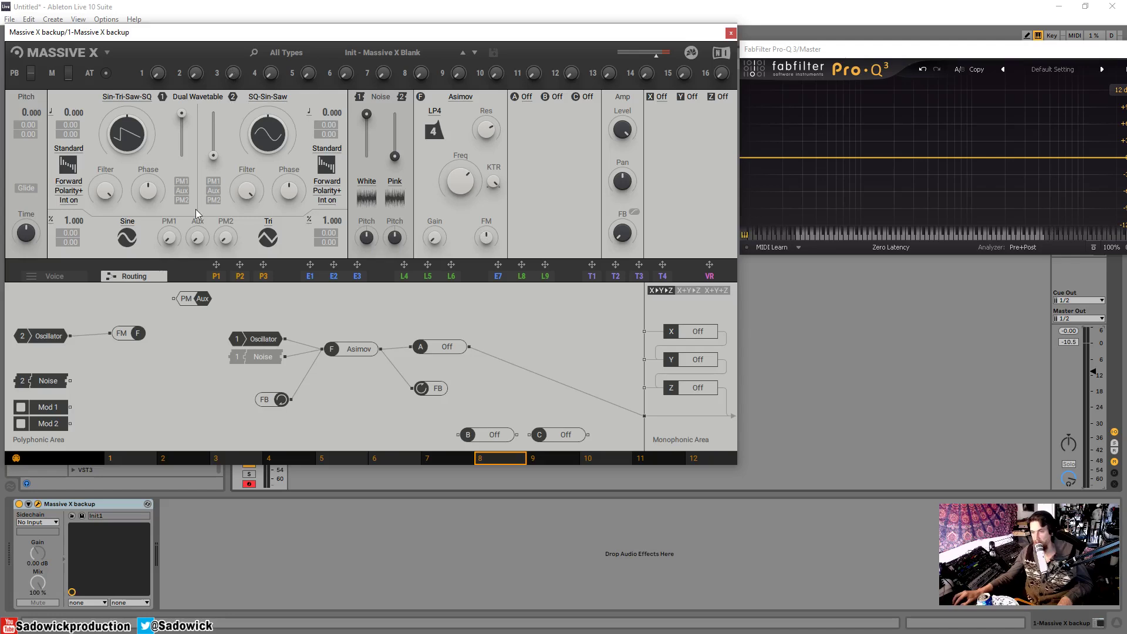
drag(214, 156, 214, 113)
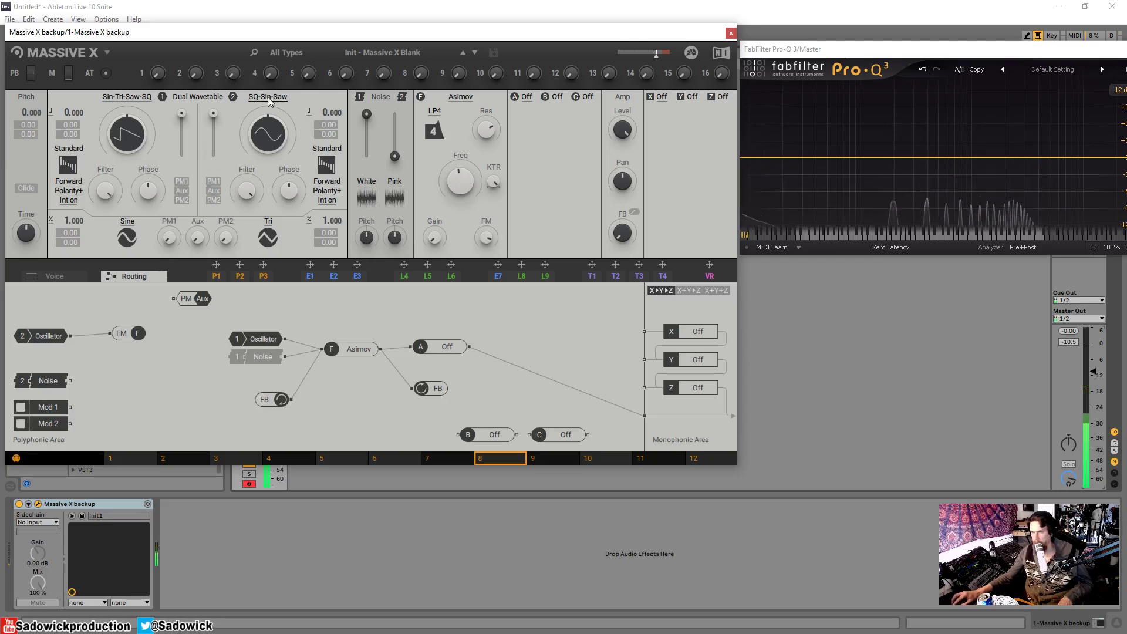
drag(324, 112, 324, 125)
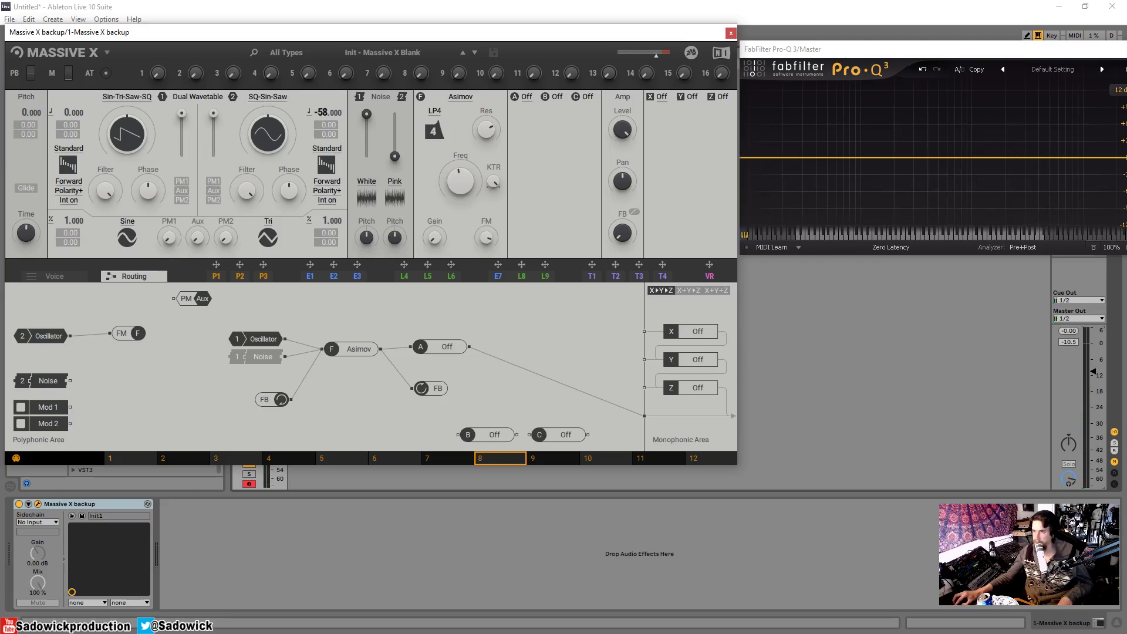
drag(486, 238, 486, 263)
Rearrange the routing so Oscillator 2 and the filter FM node sit above the Asimov row and the PM Aux node is out of the way
drag(121, 338, 411, 315)
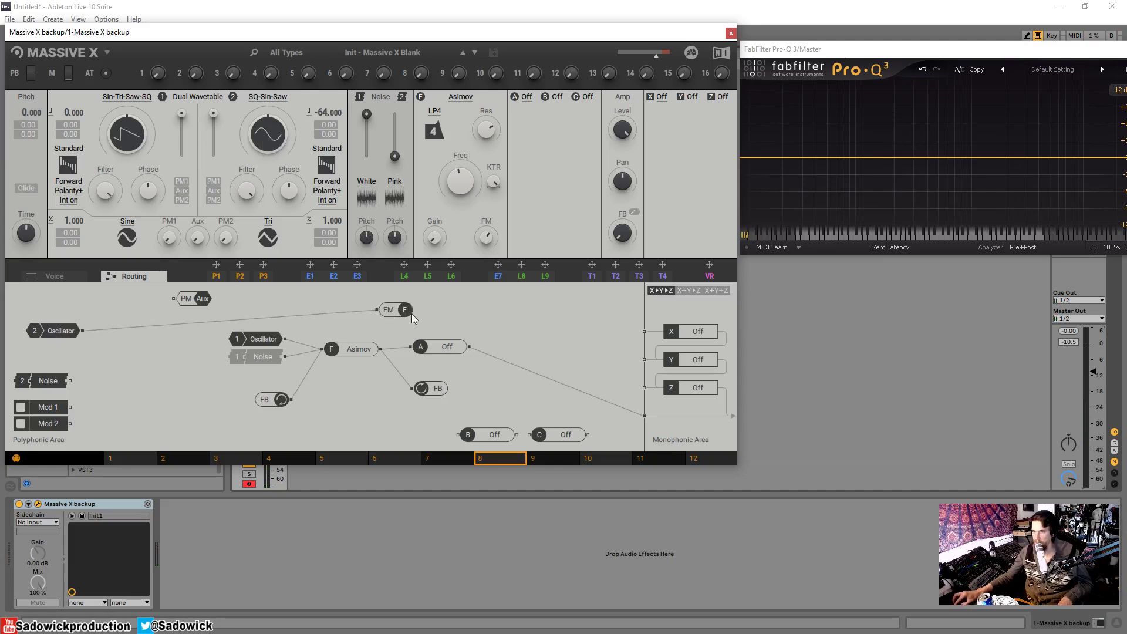
drag(58, 331, 331, 304)
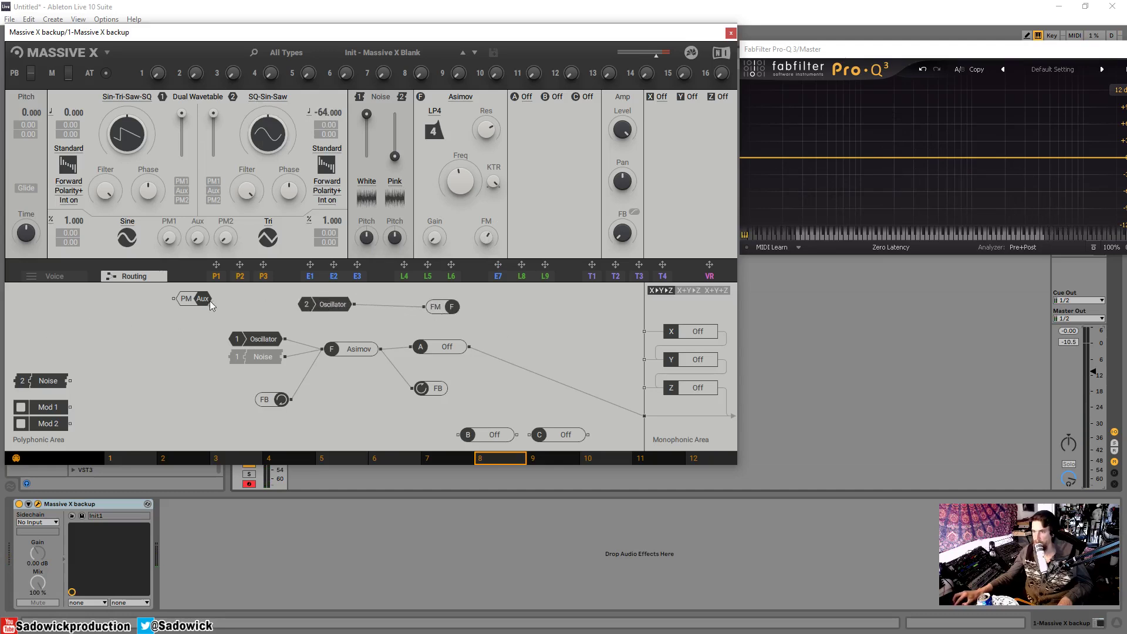
drag(191, 299, 9, 323)
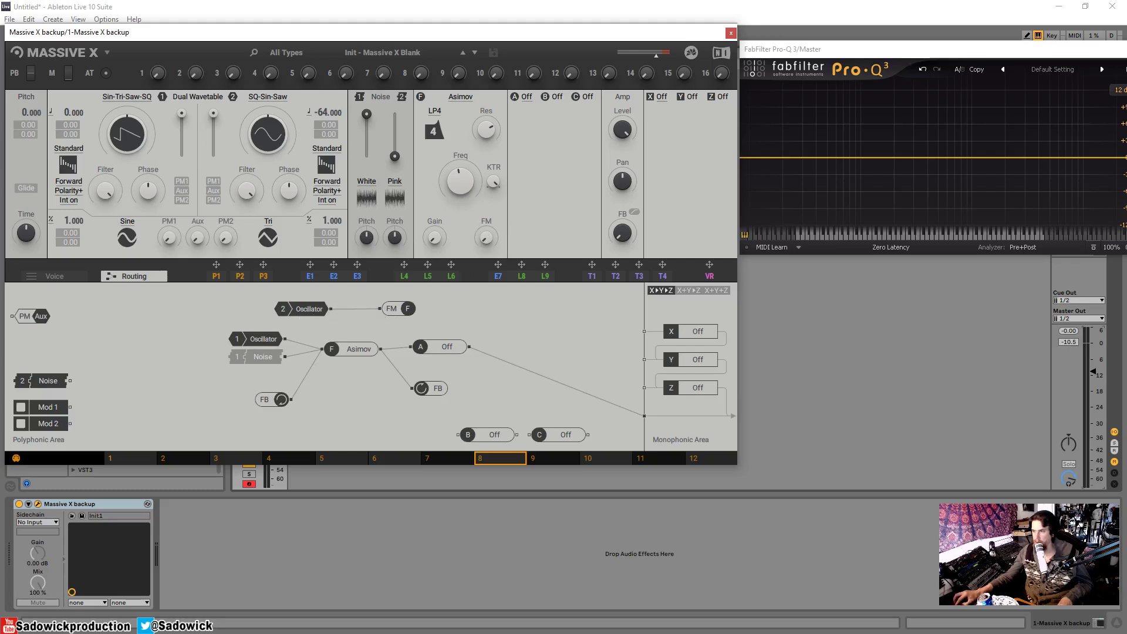
Vary the filter FM amount, sweep Oscillator 2's pitch upward, and reset that pitch to 0
mouse_move(487, 238)
mouse_down()
mouse_move(488, 312)
mouse_move(488, 238)
mouse_up()
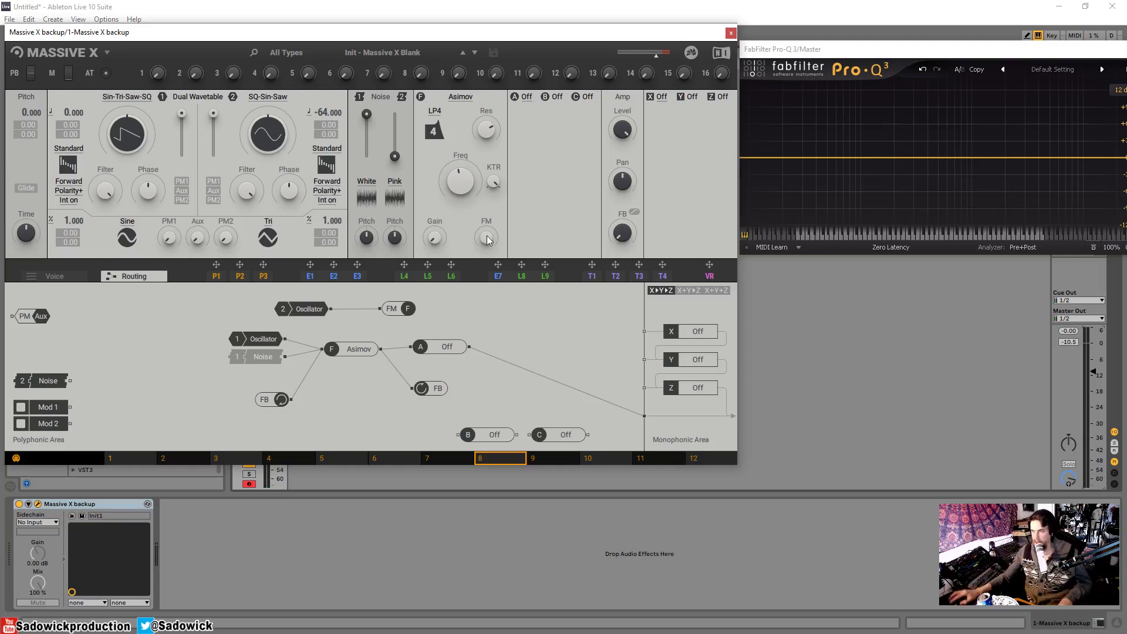
drag(486, 237, 486, 281)
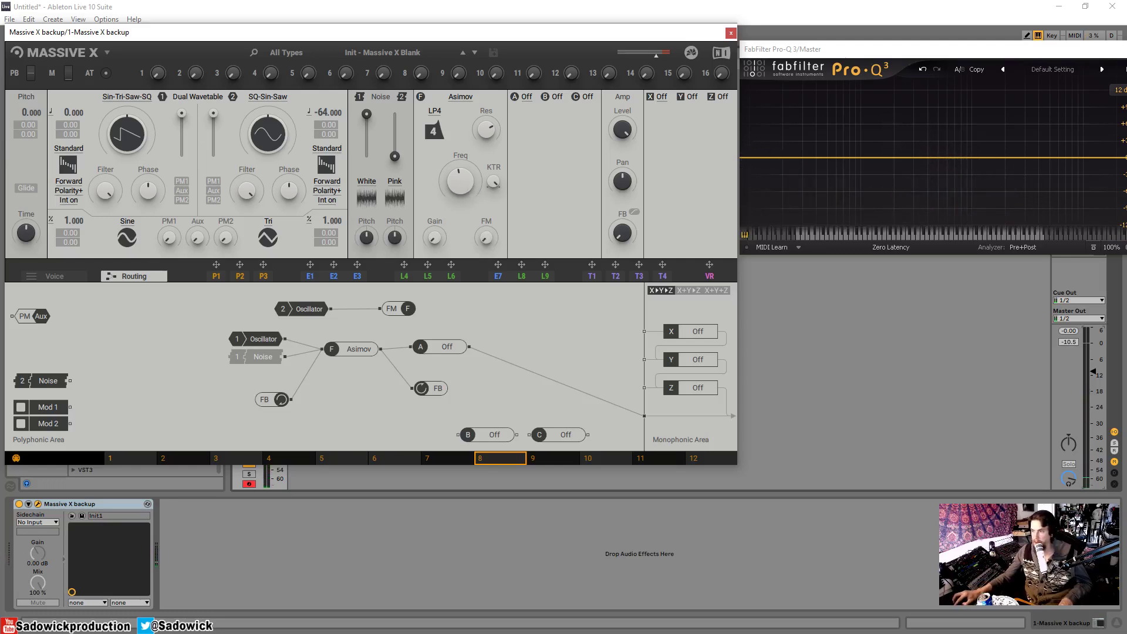
drag(215, 113, 213, 160)
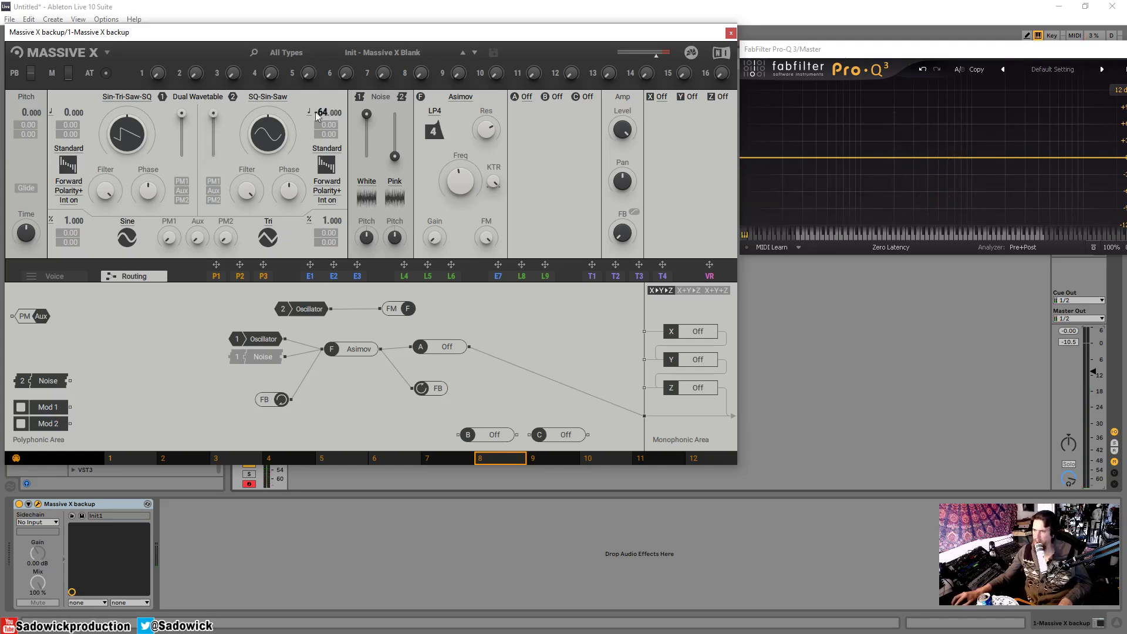
drag(319, 112, 318, 97)
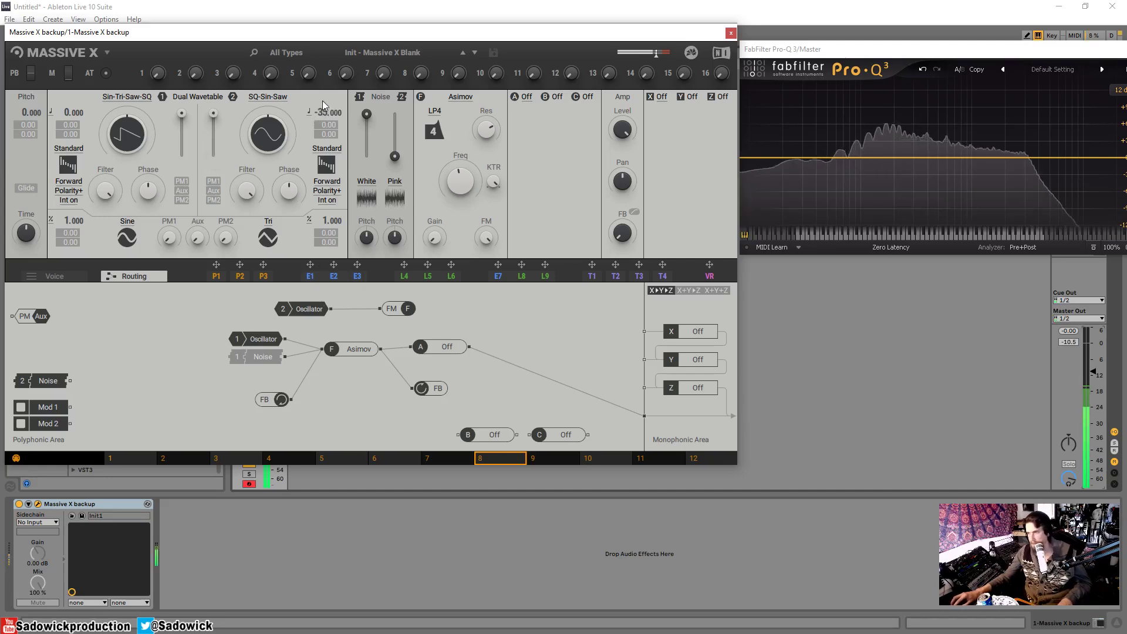
drag(327, 119, 323, 114)
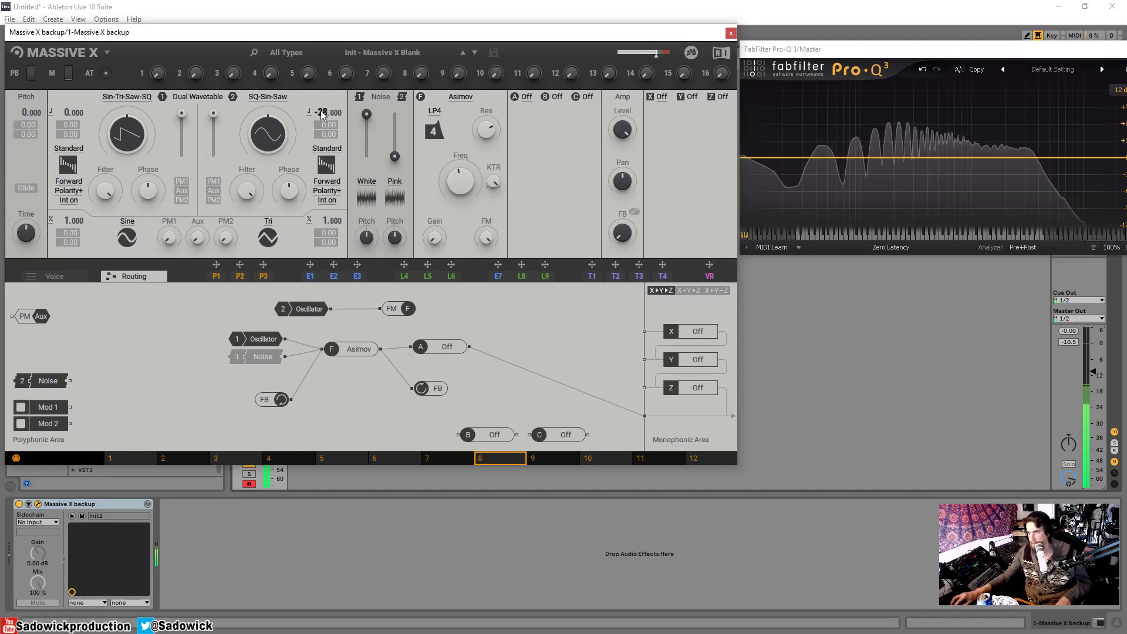
double_click(322, 115)
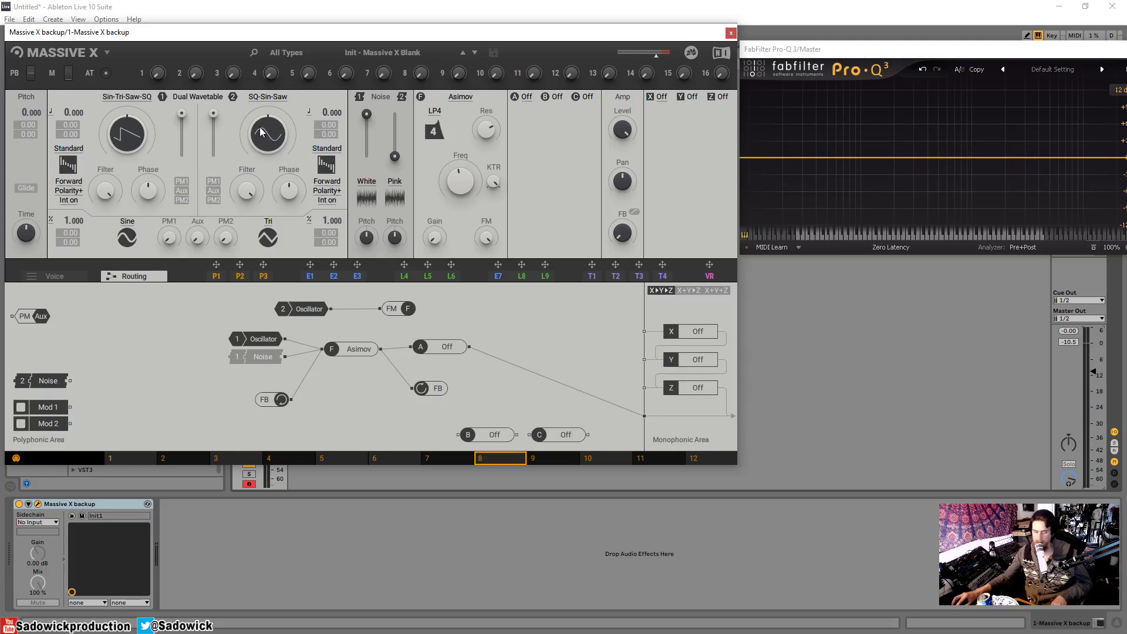
Play notes while increasing the Asimov filter's FM amount
key(x)
key(h)
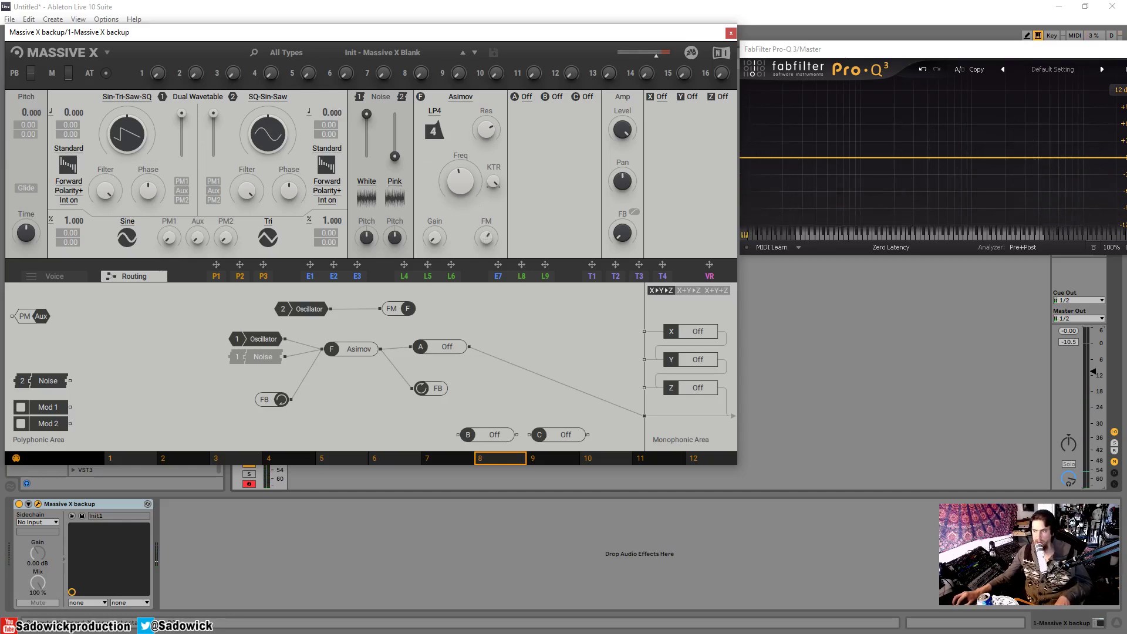
key(h)
drag(487, 240, 487, 199)
key(f)
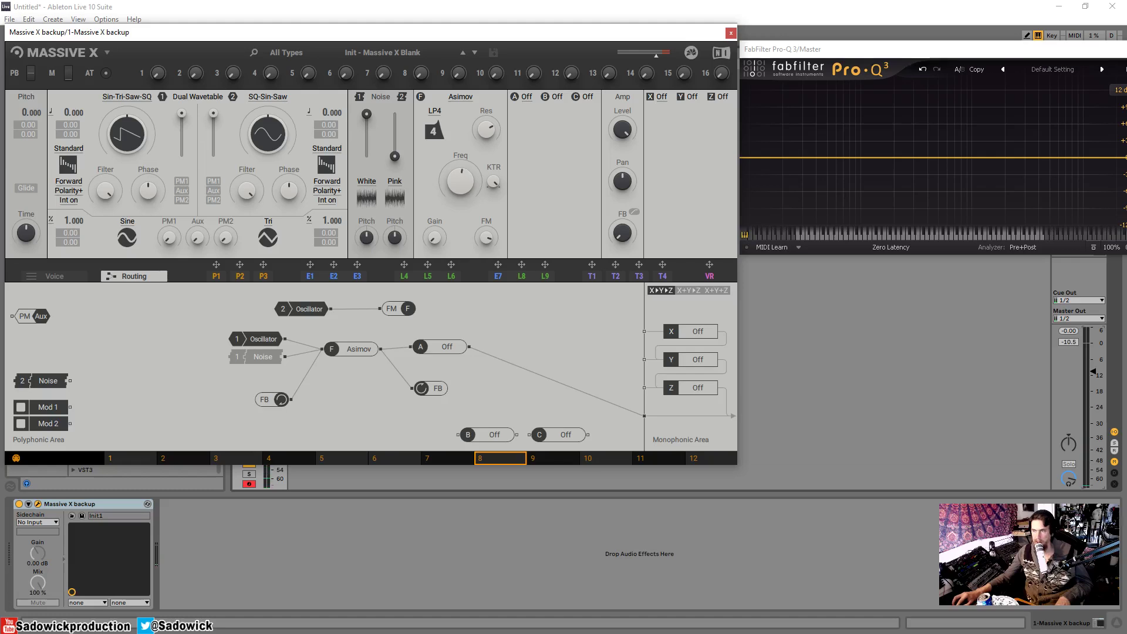
Play a note while varying the Asimov cutoff frequency, and set Oscillator 2's pitch to -12
key(f)
drag(460, 181, 466, 213)
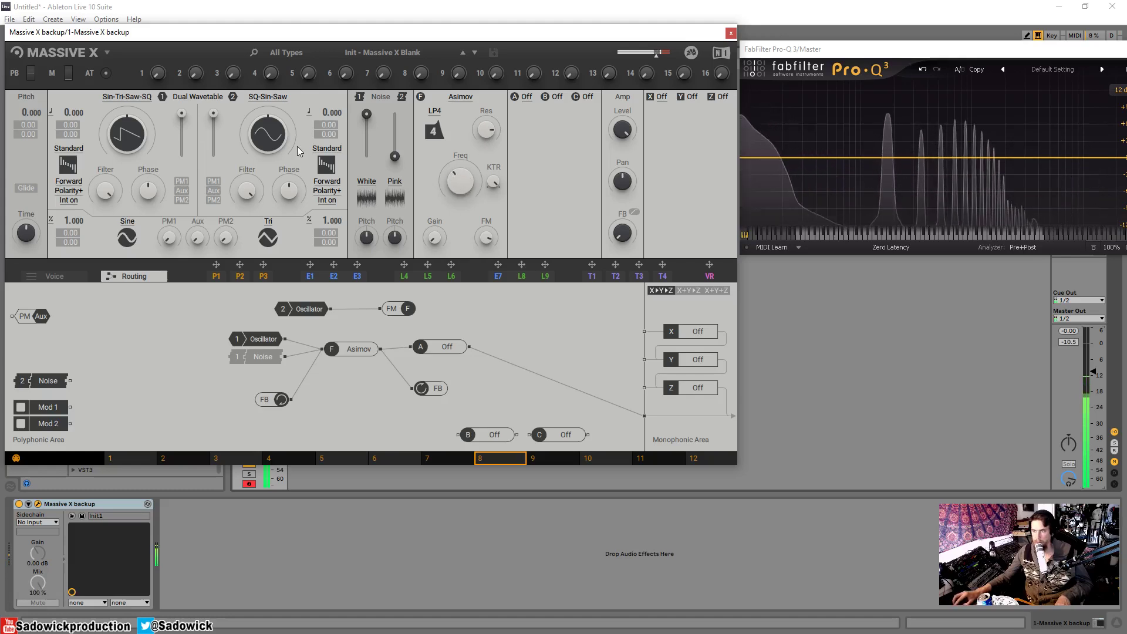
mouse_move(339, 117)
mouse_down()
mouse_move(339, 151)
mouse_move(339, 118)
mouse_up()
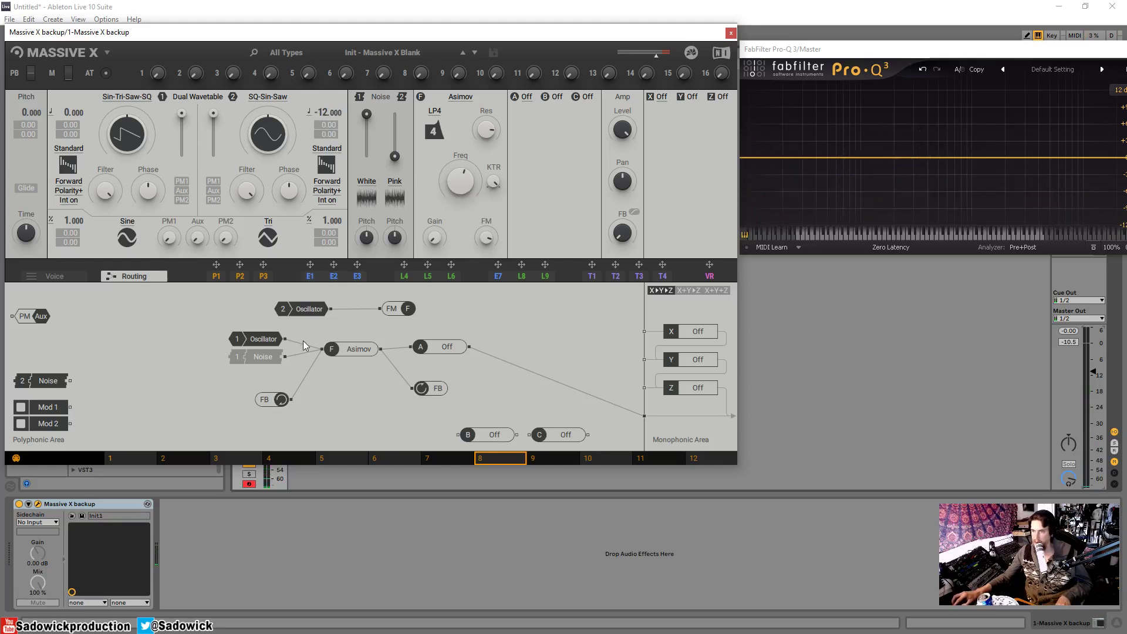
Bypass Oscillator 2 in the routing and close the Massive X window
click(312, 309)
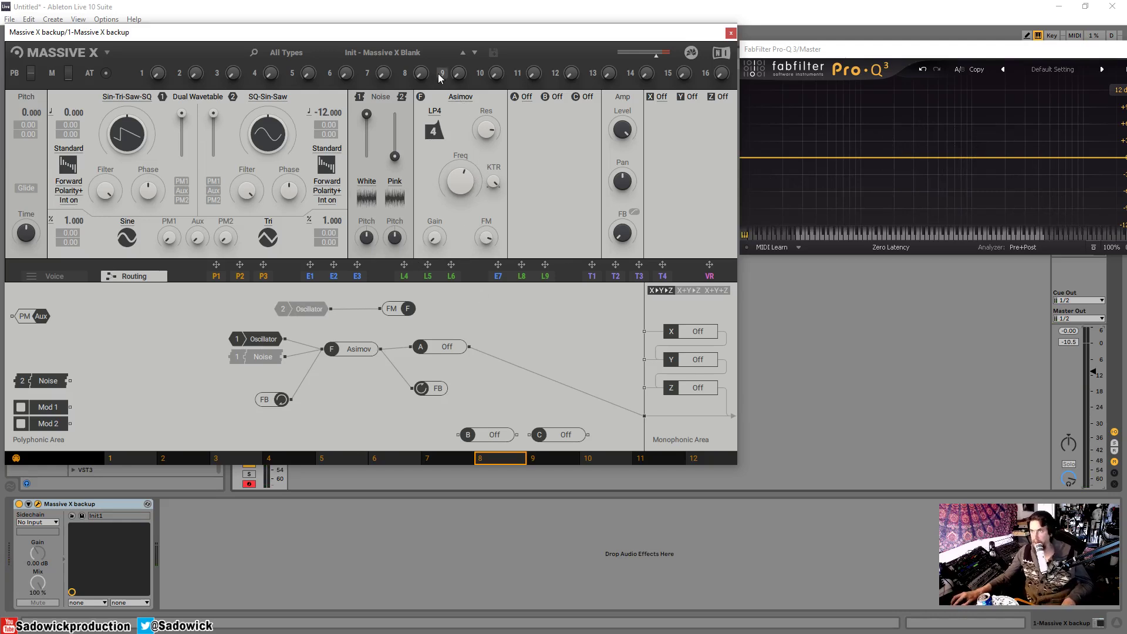
click(732, 34)
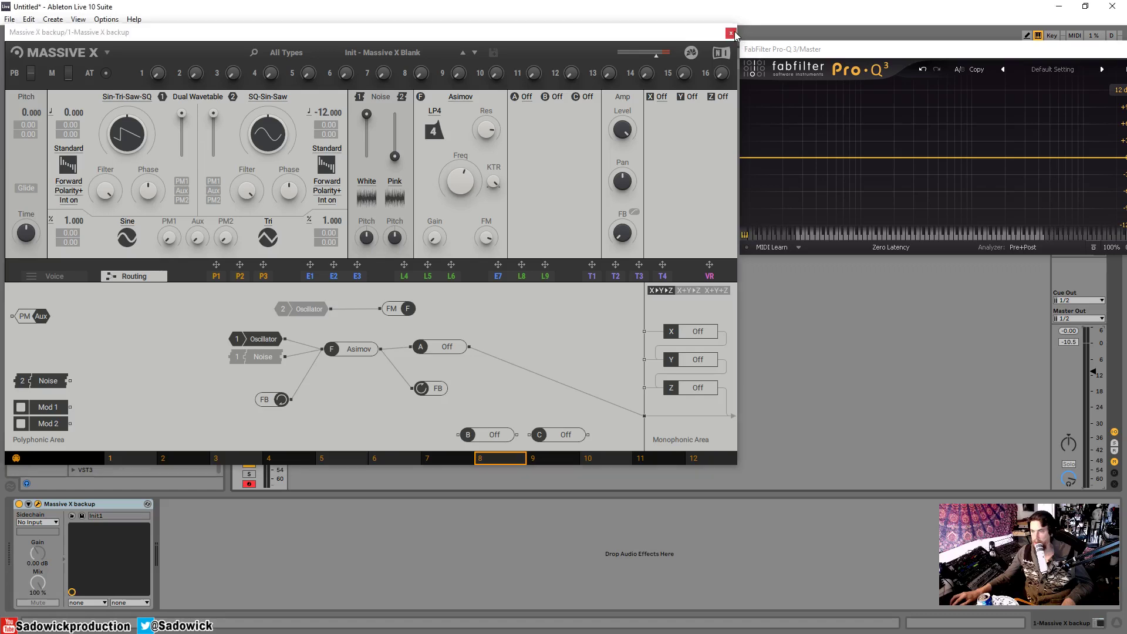
Replace the Massive X device on the track with a fresh instance, run it in Demo mode and show its routing page
right_click(89, 502)
click(102, 508)
drag(138, 337, 141, 535)
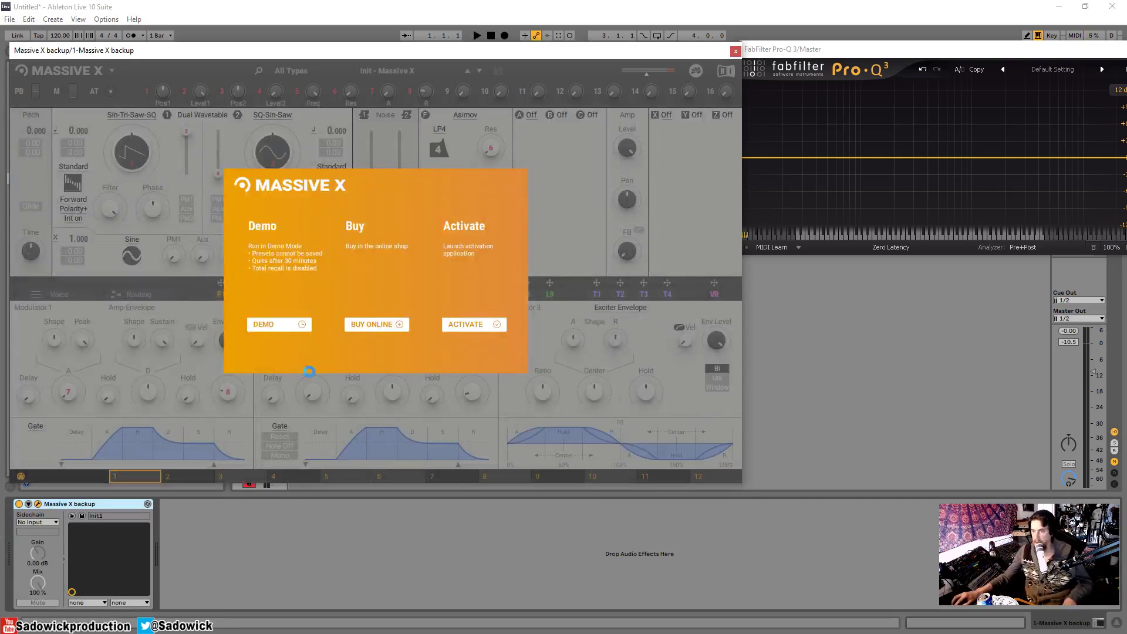
click(263, 324)
click(136, 294)
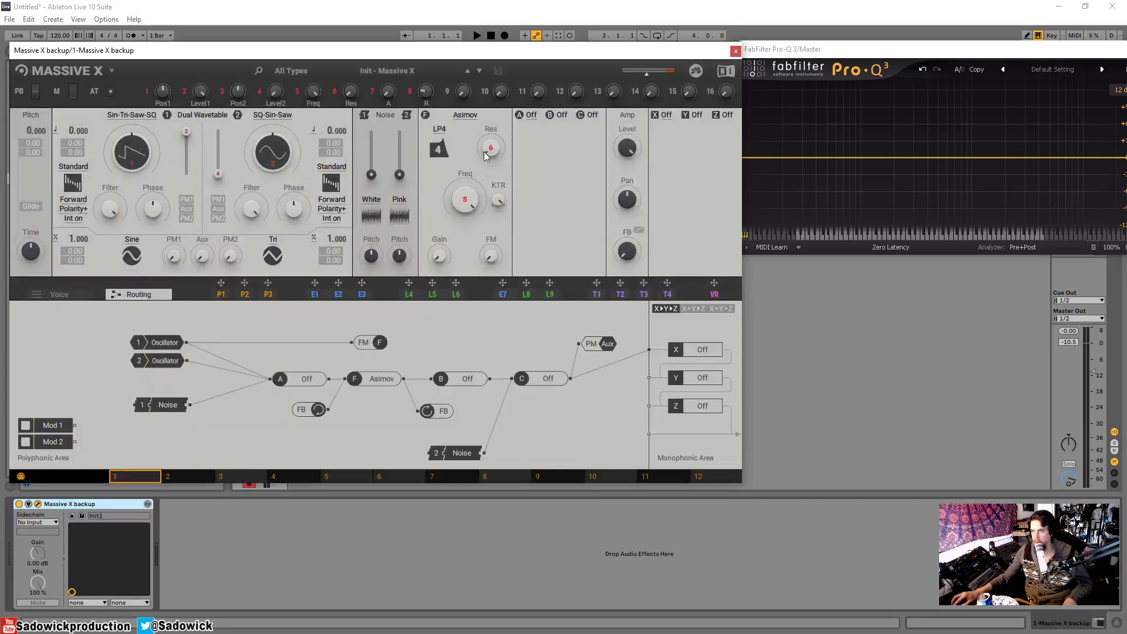
Switch the filter type to Monark and reposition the Massive X window
click(464, 119)
click(454, 150)
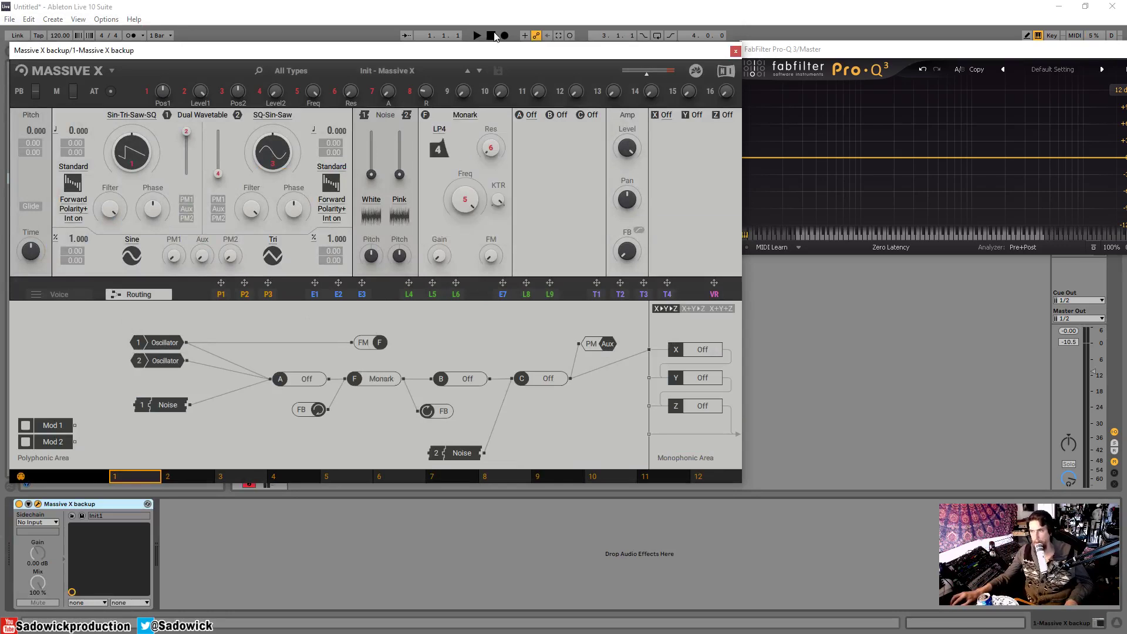
mouse_move(491, 59)
mouse_down()
mouse_move(497, 43)
mouse_move(482, 44)
mouse_up()
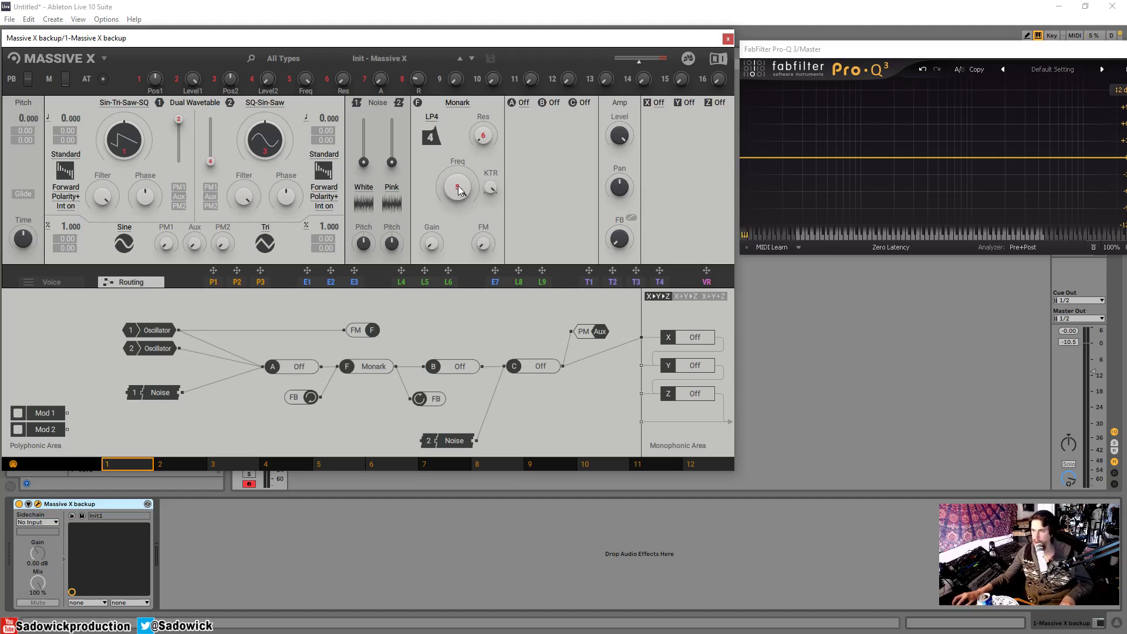
Vary the Monark filter's cutoff, resonance and gain while playing notes in LP4 mode
mouse_move(460, 190)
mouse_down()
mouse_move(459, 218)
mouse_move(459, 188)
mouse_up()
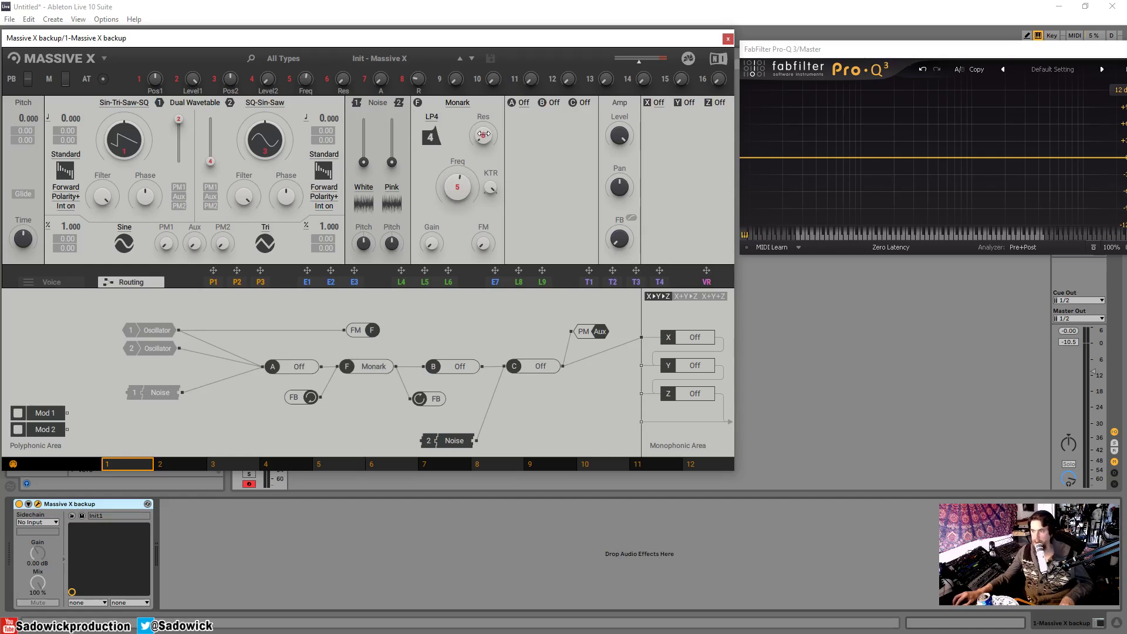
drag(483, 134, 483, 150)
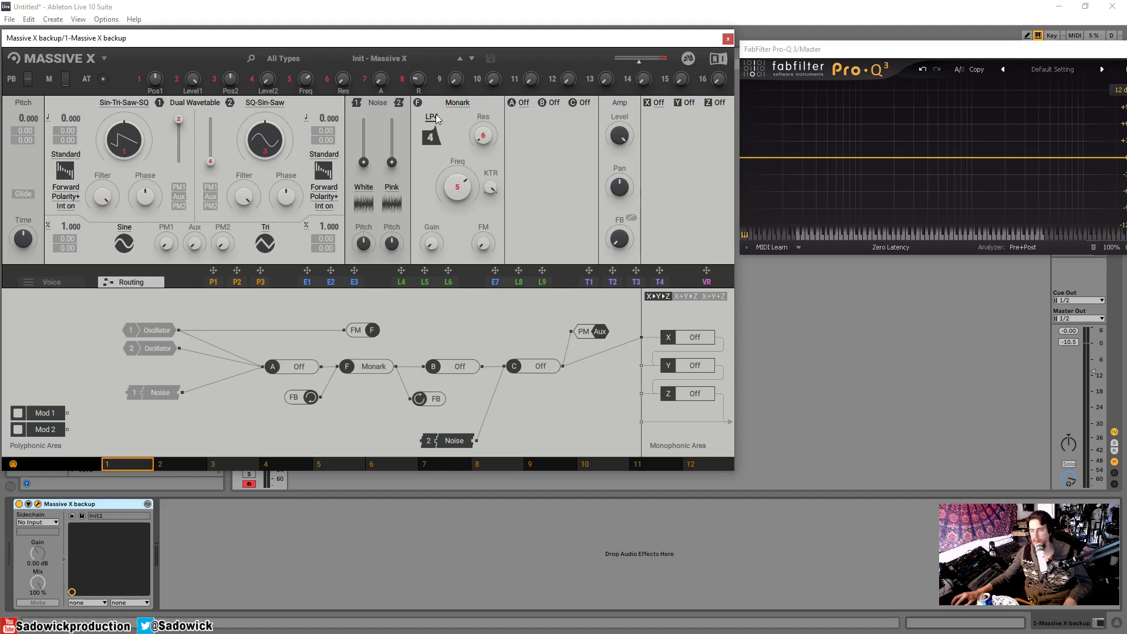
drag(484, 127, 483, 147)
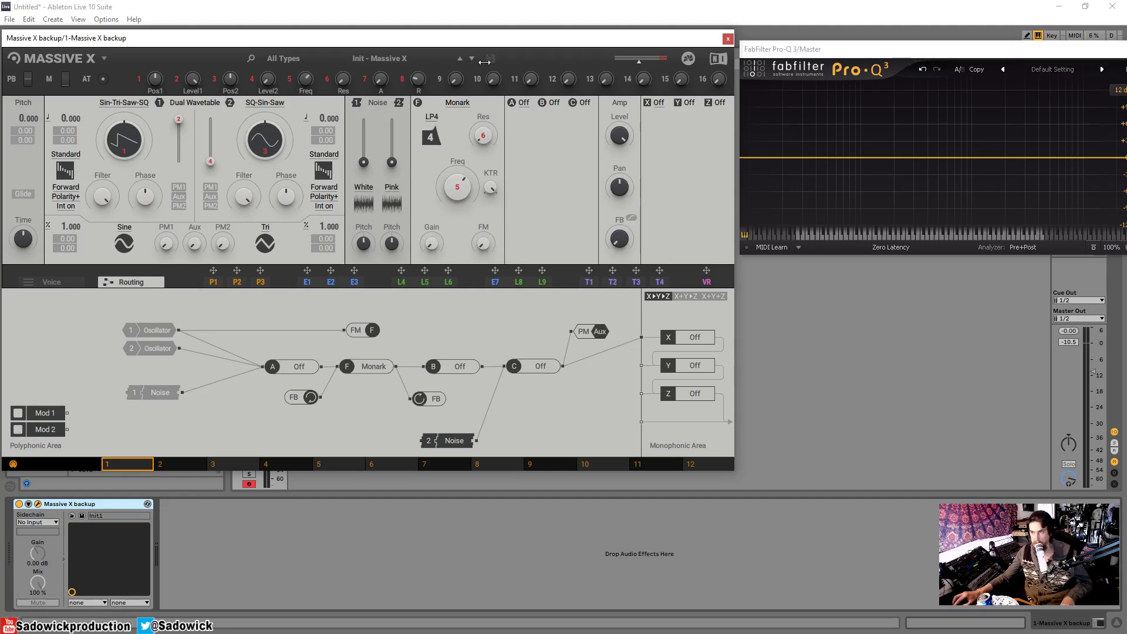
drag(490, 39, 496, 41)
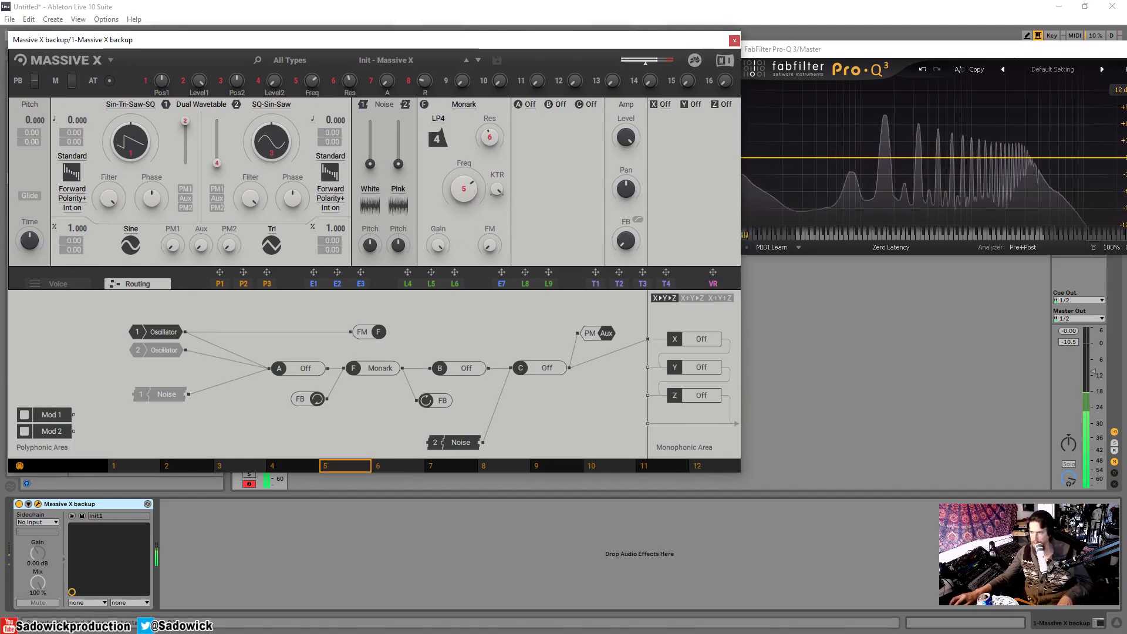
drag(491, 144, 468, 143)
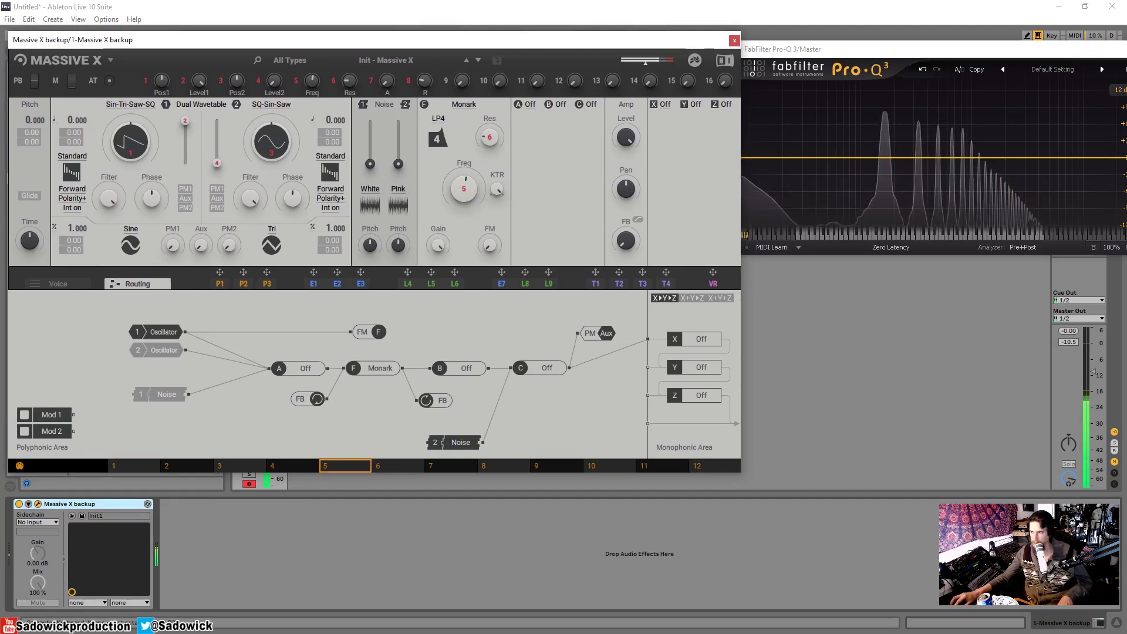
mouse_move(438, 246)
mouse_down()
mouse_move(397, 246)
mouse_move(424, 246)
mouse_up()
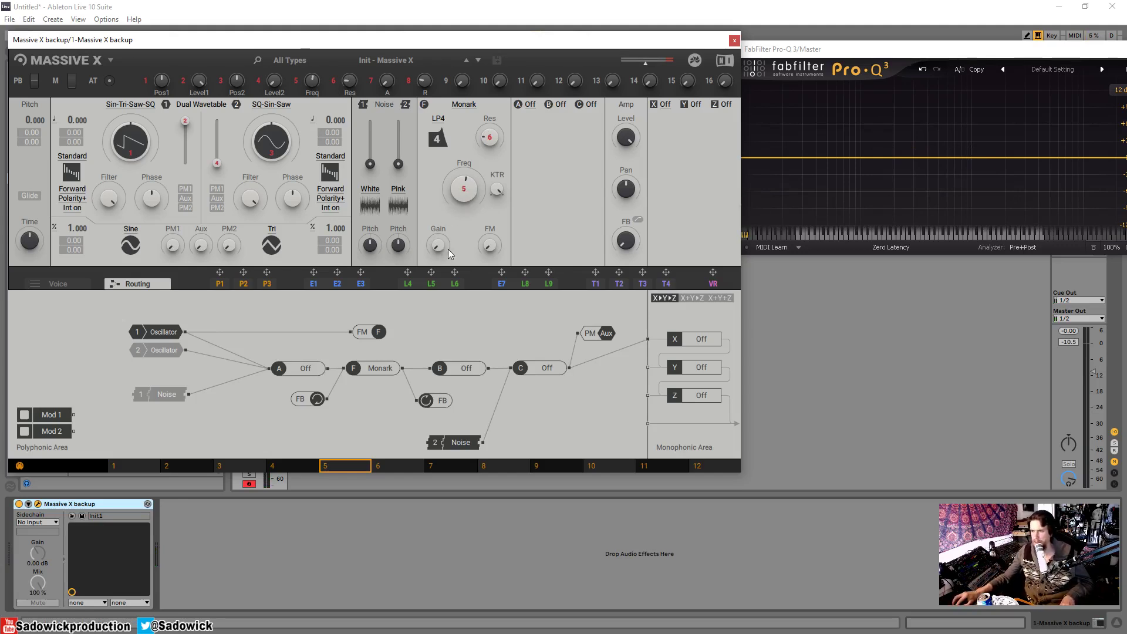
drag(439, 248, 439, 248)
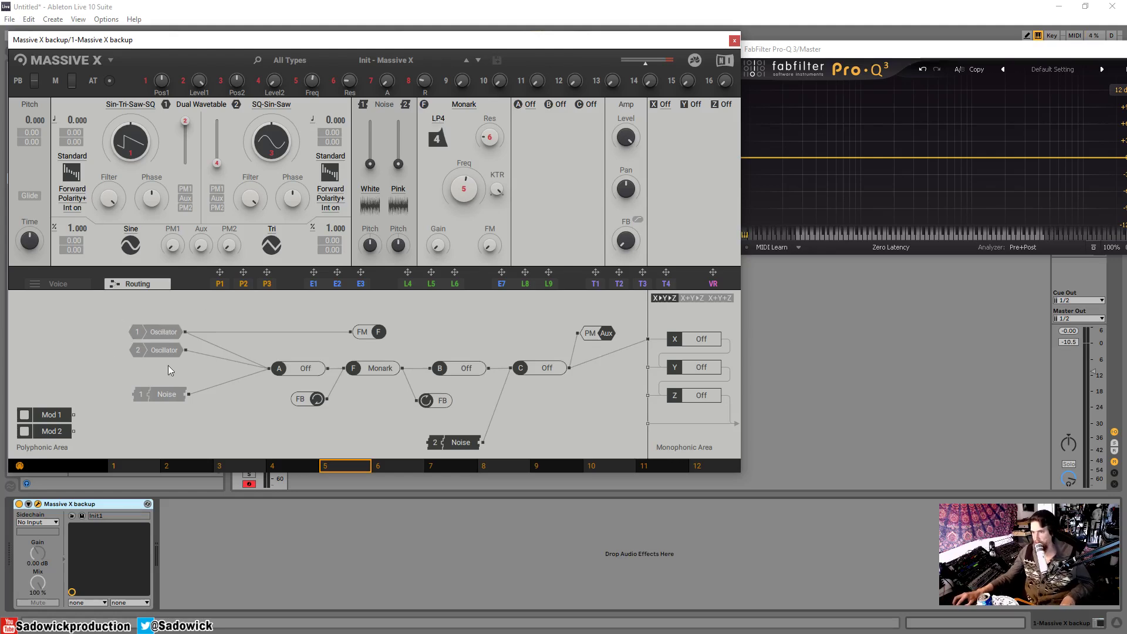
Enable Noise 1 in the routing, raise the white noise to full level, and sweep the Monark cutoff and resonance
click(164, 395)
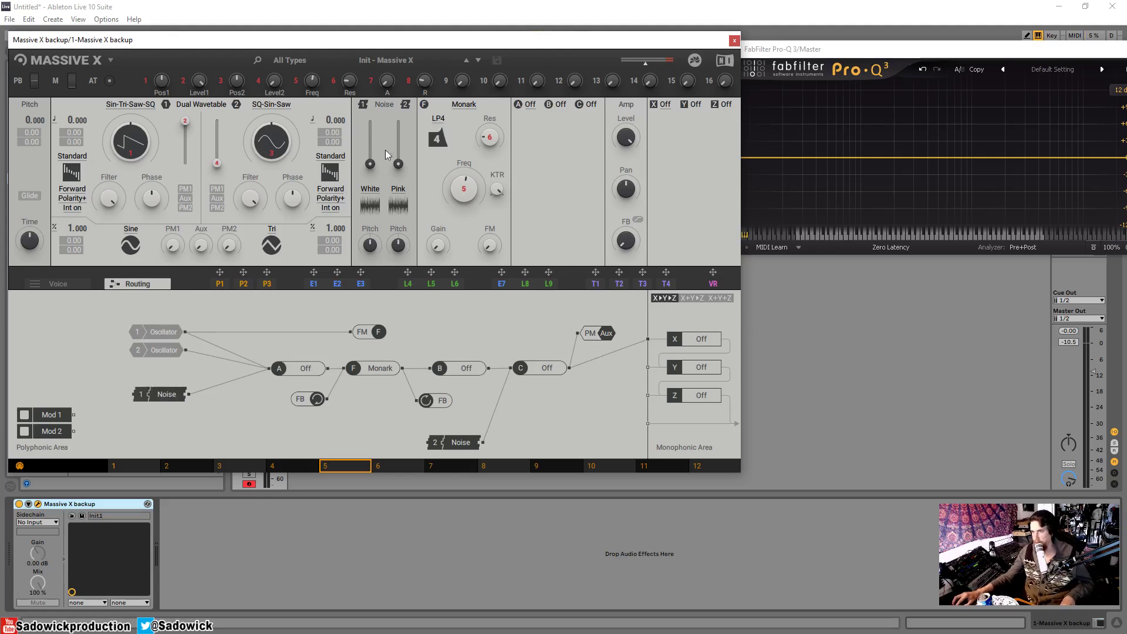
drag(370, 164, 370, 121)
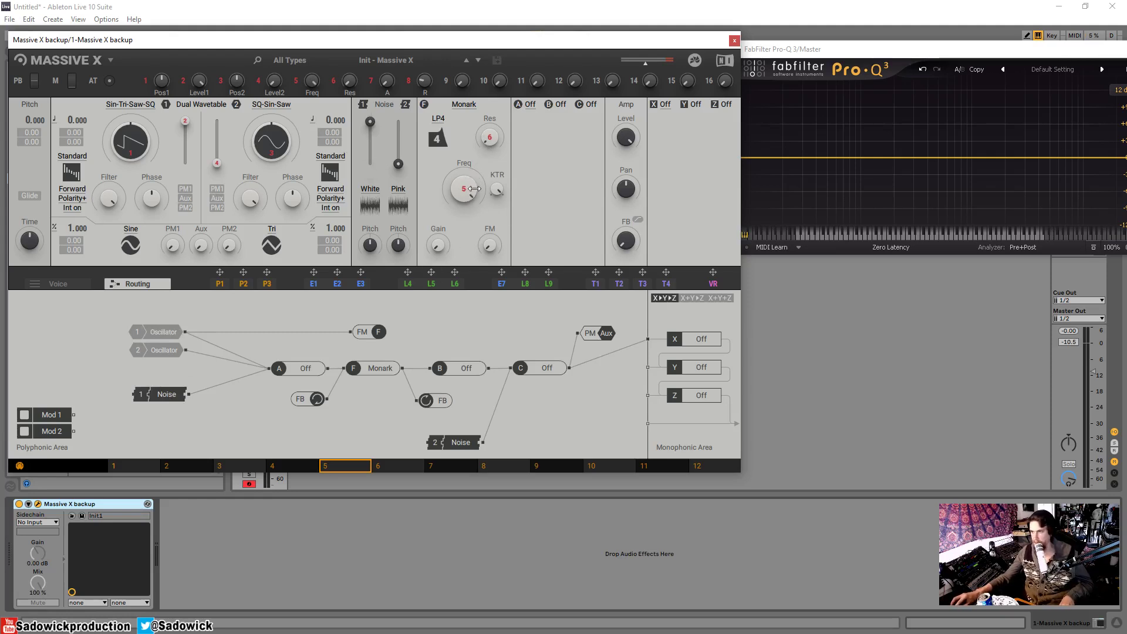
drag(474, 189, 474, 241)
drag(489, 138, 490, 65)
mouse_move(469, 189)
mouse_down()
mouse_move(469, 203)
mouse_move(469, 167)
mouse_move(468, 230)
mouse_move(467, 182)
mouse_up()
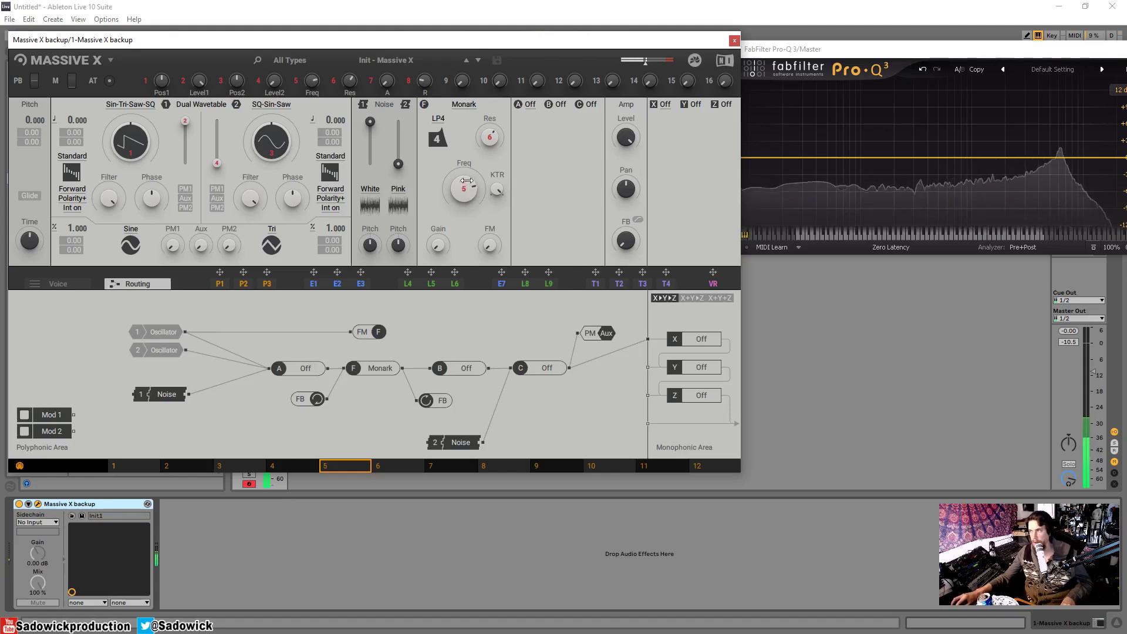
Set the Monark filter mode to BP and sweep its cutoff with the noise source and with Oscillator 1
click(438, 119)
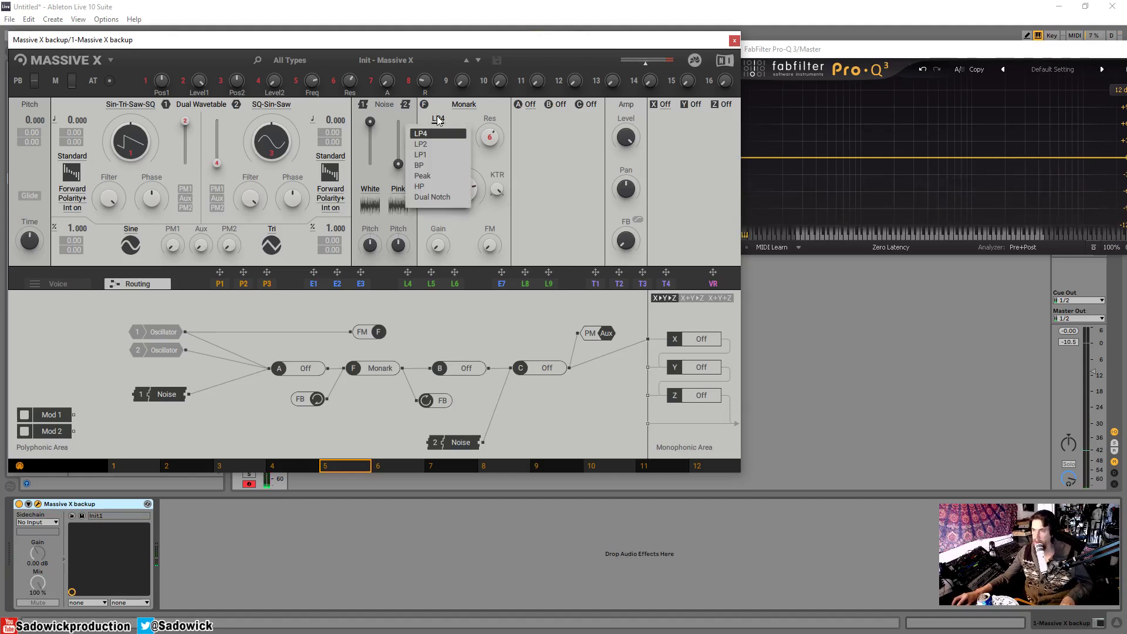
click(425, 164)
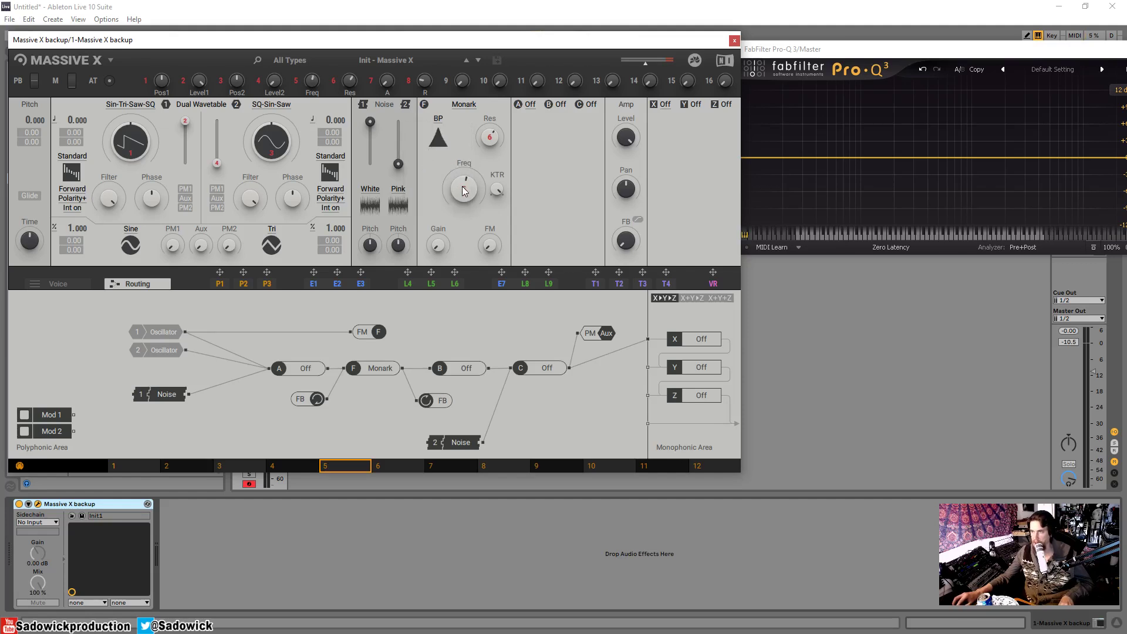
mouse_move(463, 186)
mouse_down()
mouse_move(462, 197)
mouse_move(462, 178)
mouse_up()
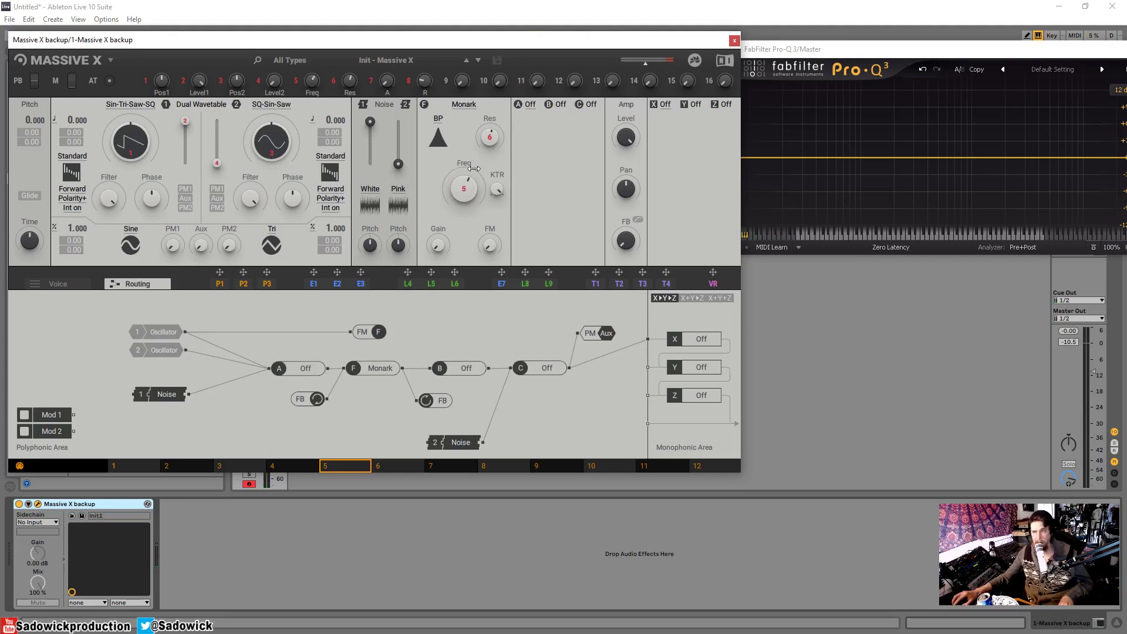
click(438, 119)
click(438, 118)
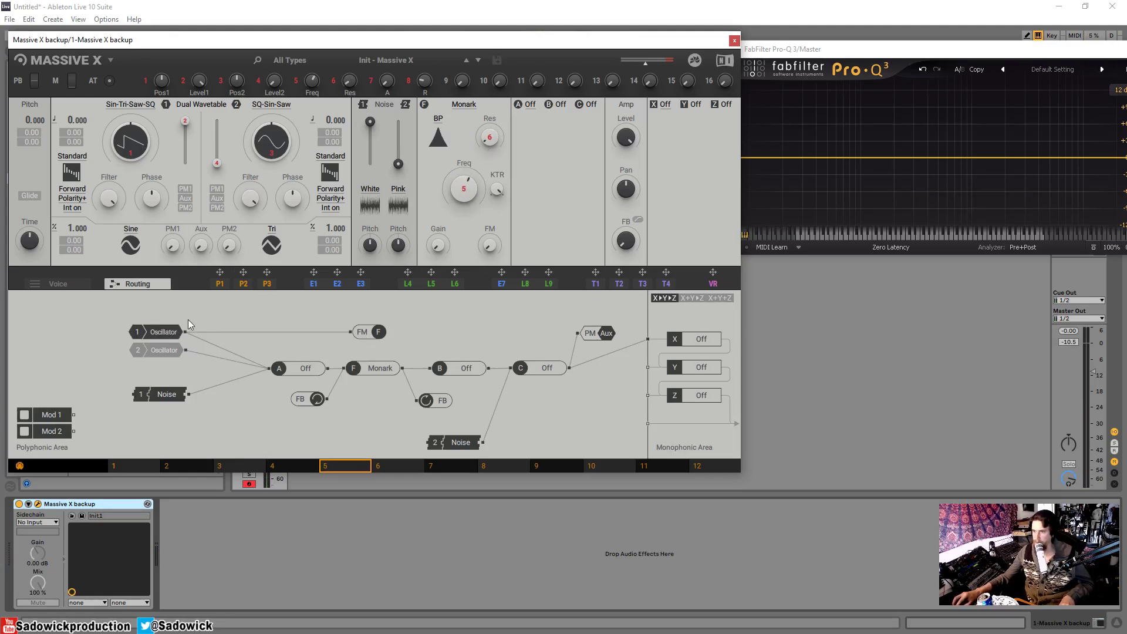
drag(463, 186, 463, 181)
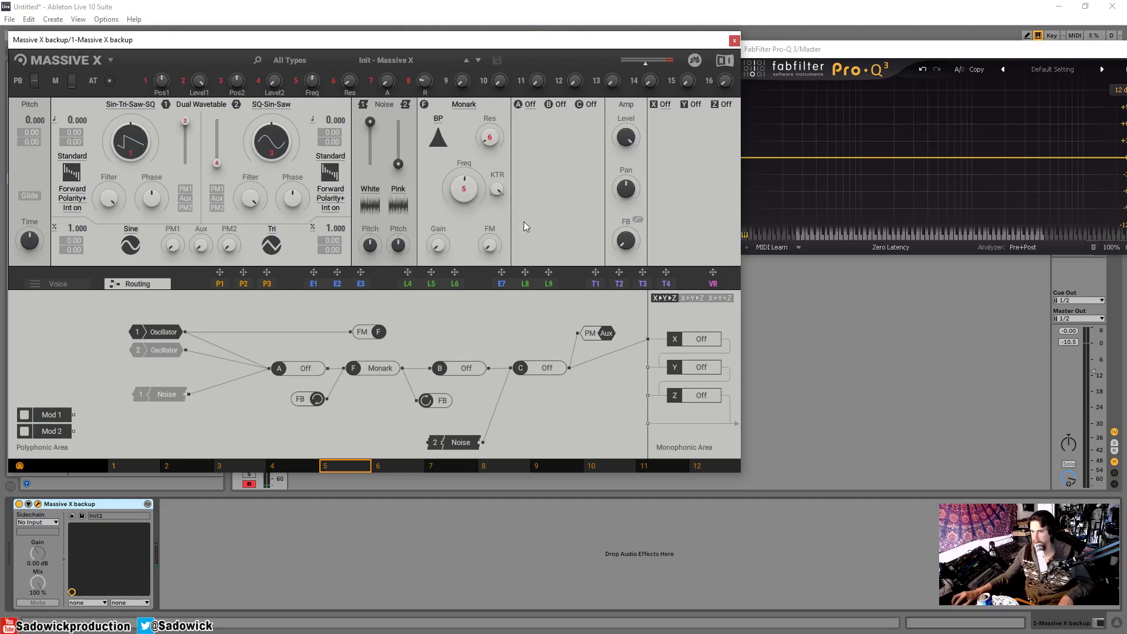
Load Distortion with HQ enabled in insert A, play a note, and bypass the insert in the routing
click(528, 104)
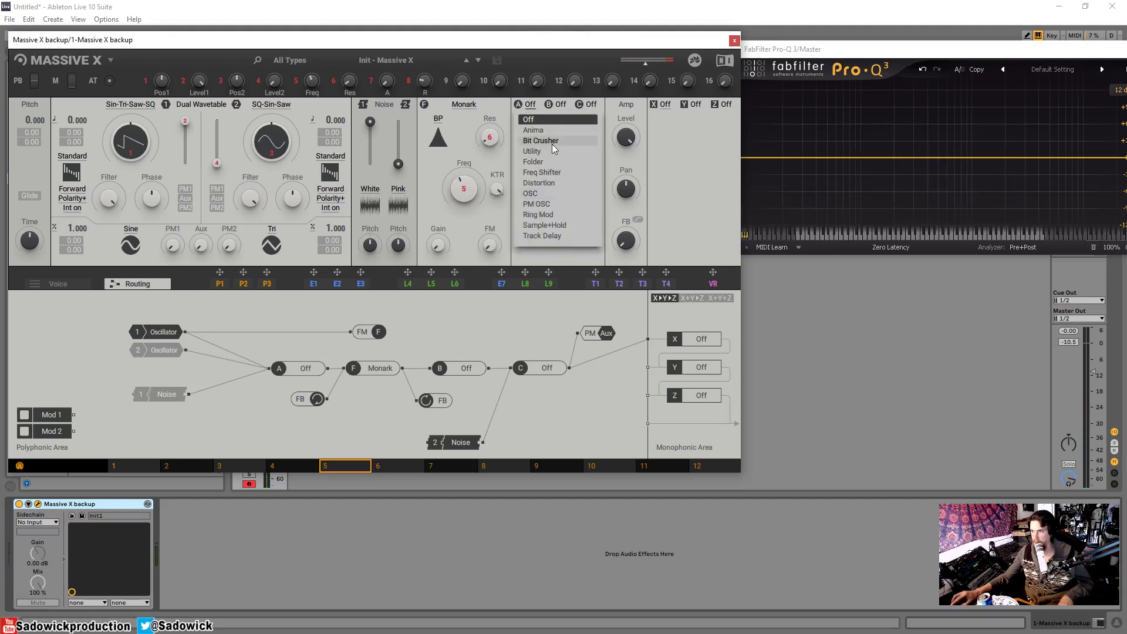
click(556, 182)
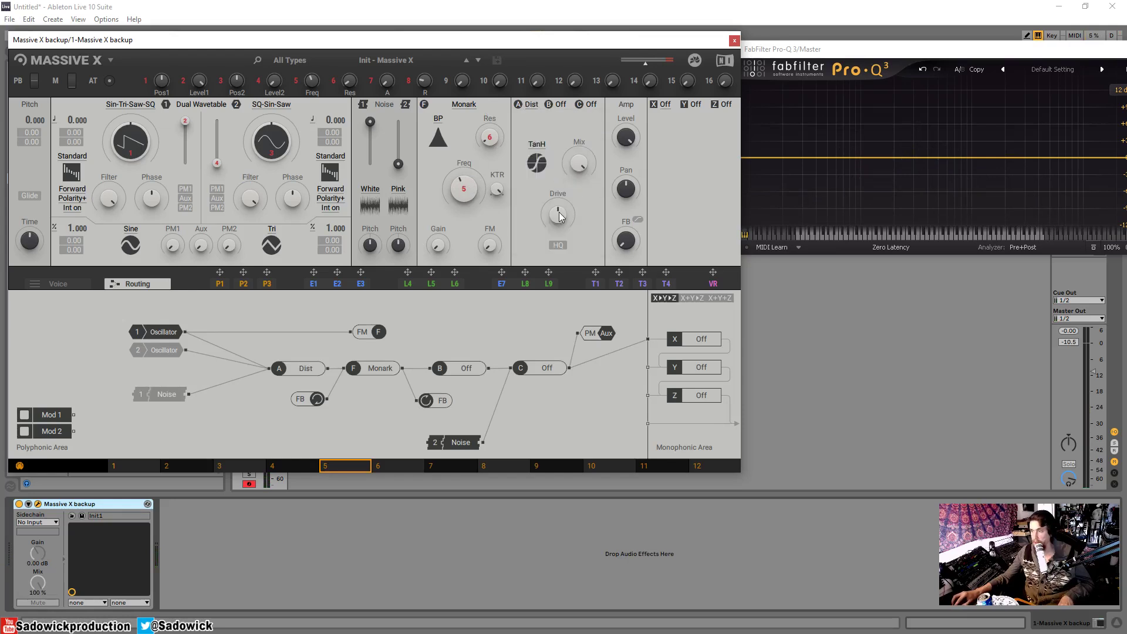
click(559, 246)
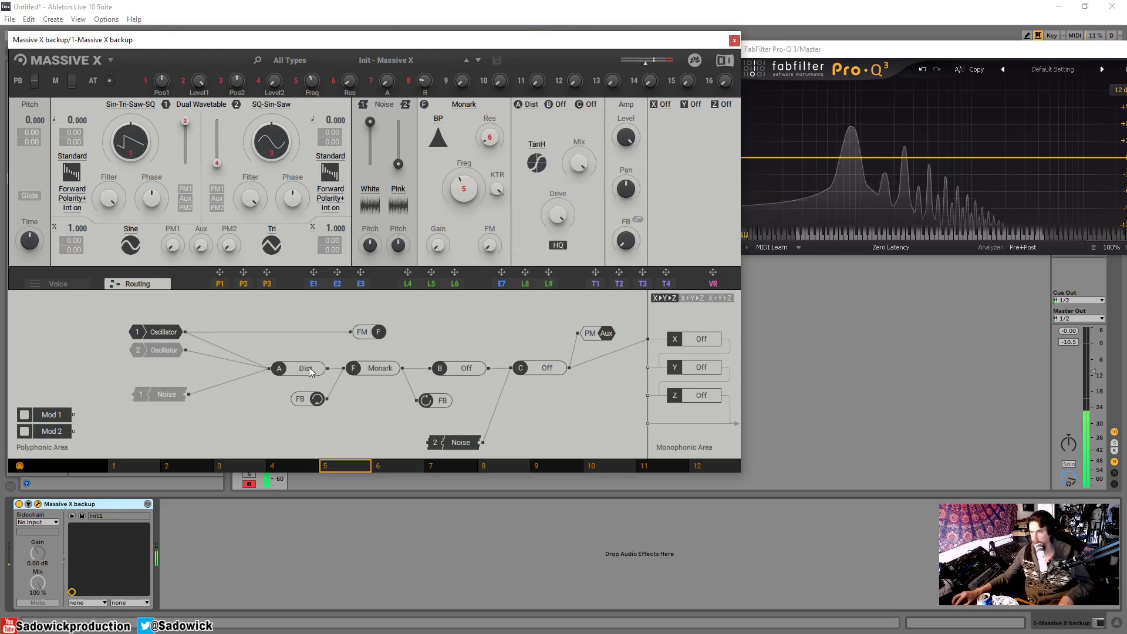
click(280, 368)
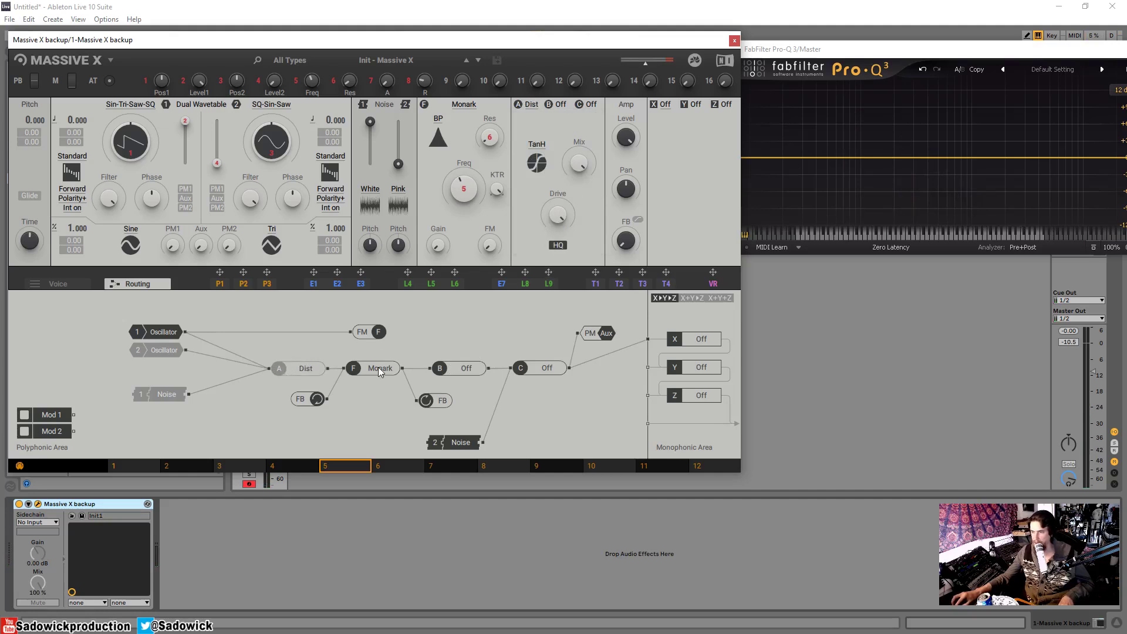
Load Distortion in insert B after the Monark filter and enable its HQ mode
click(561, 107)
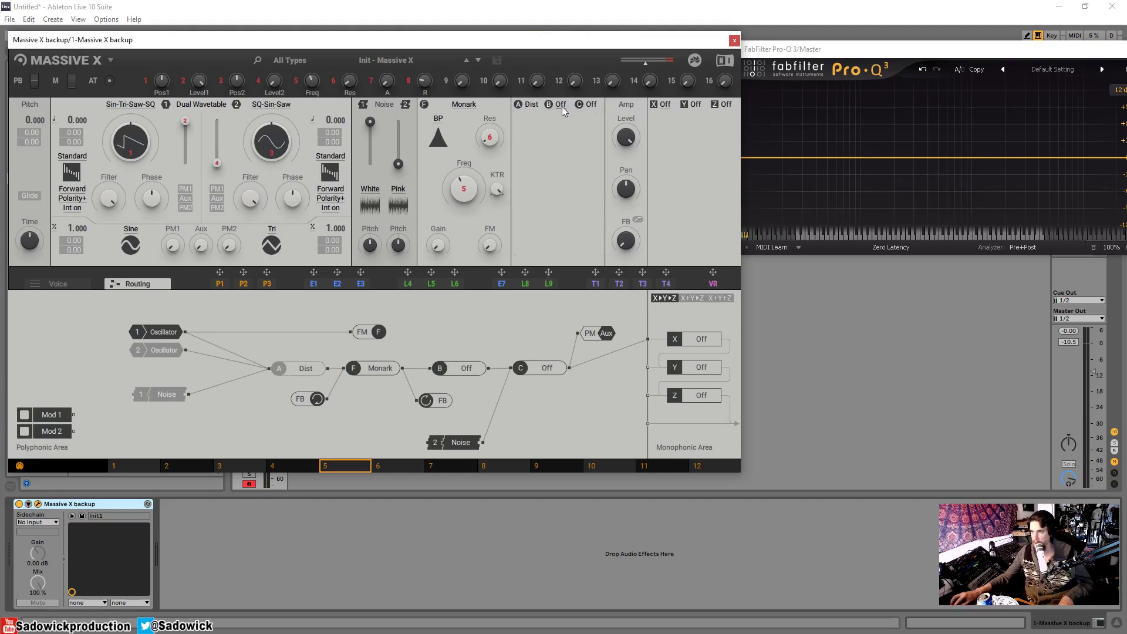
click(560, 105)
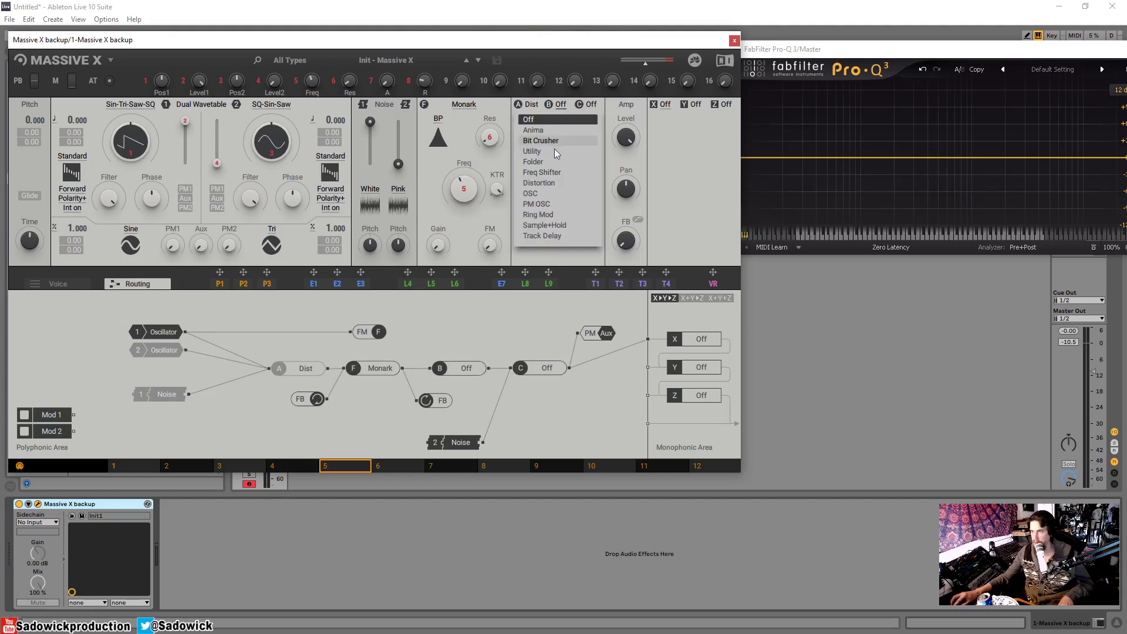
click(552, 171)
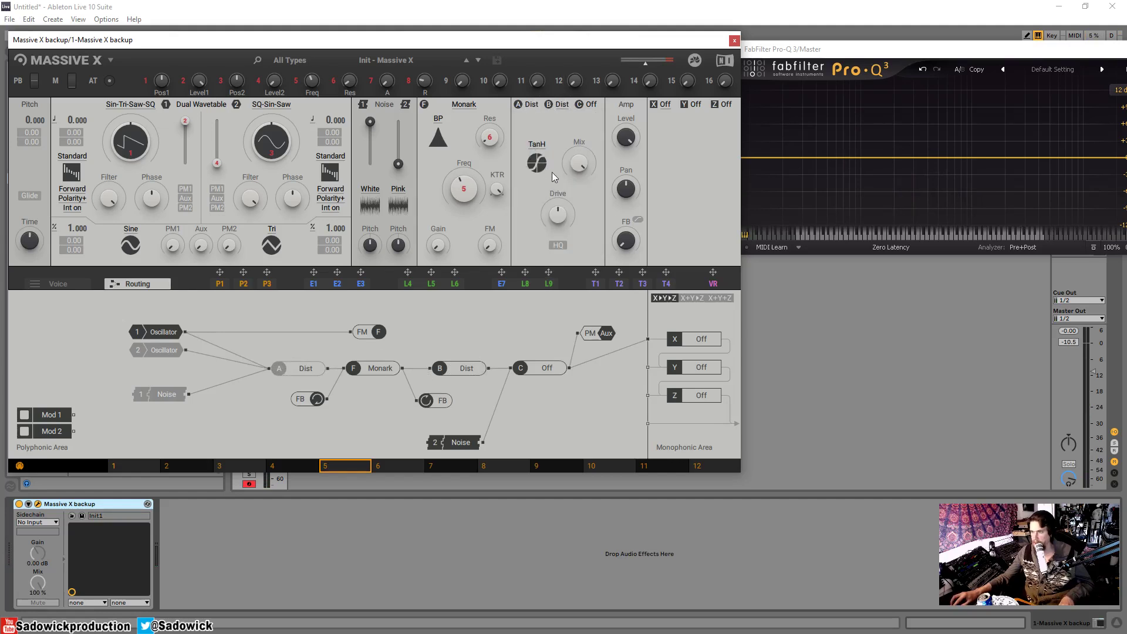
click(558, 244)
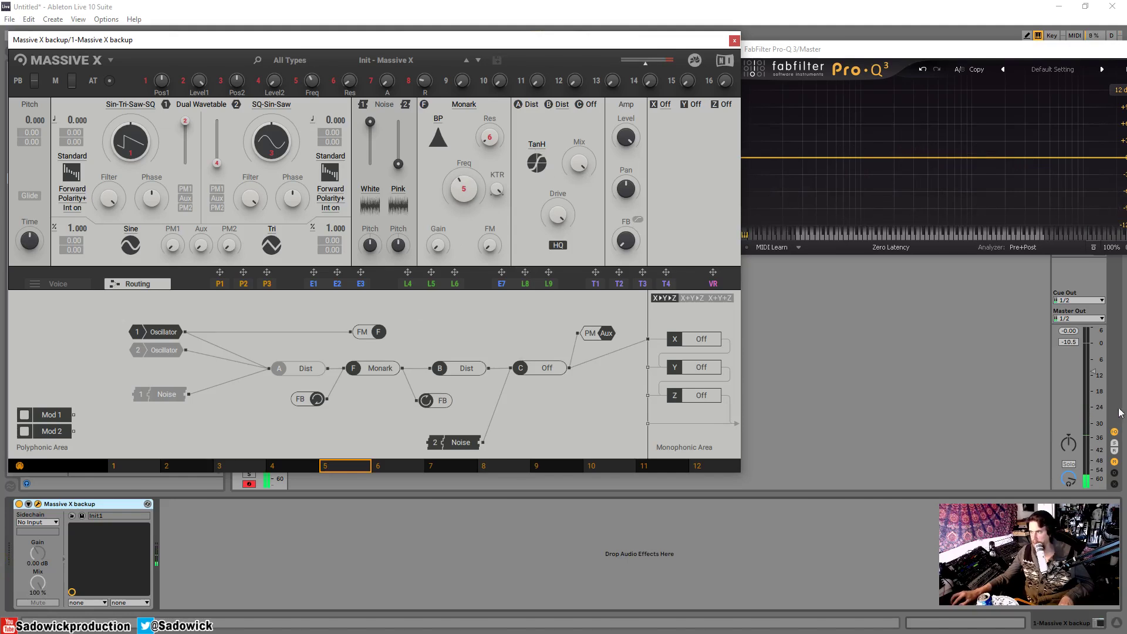
Raise the master volume to -2.4 dB and vary the Monark resonance and cutoff through the distortion
drag(1093, 371, 1095, 352)
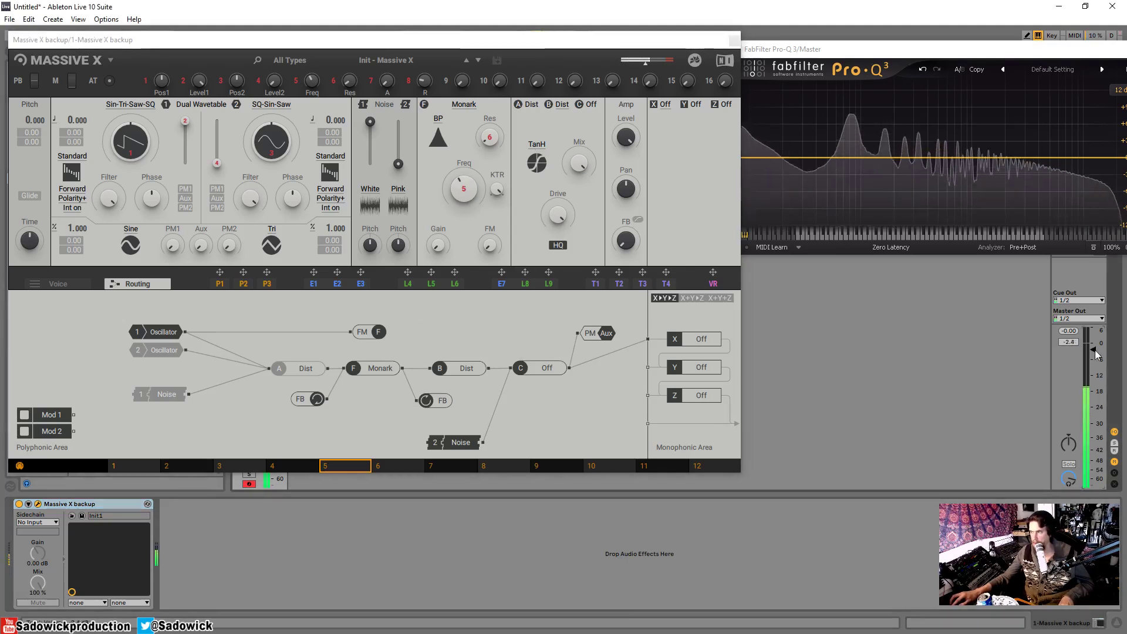
click(496, 139)
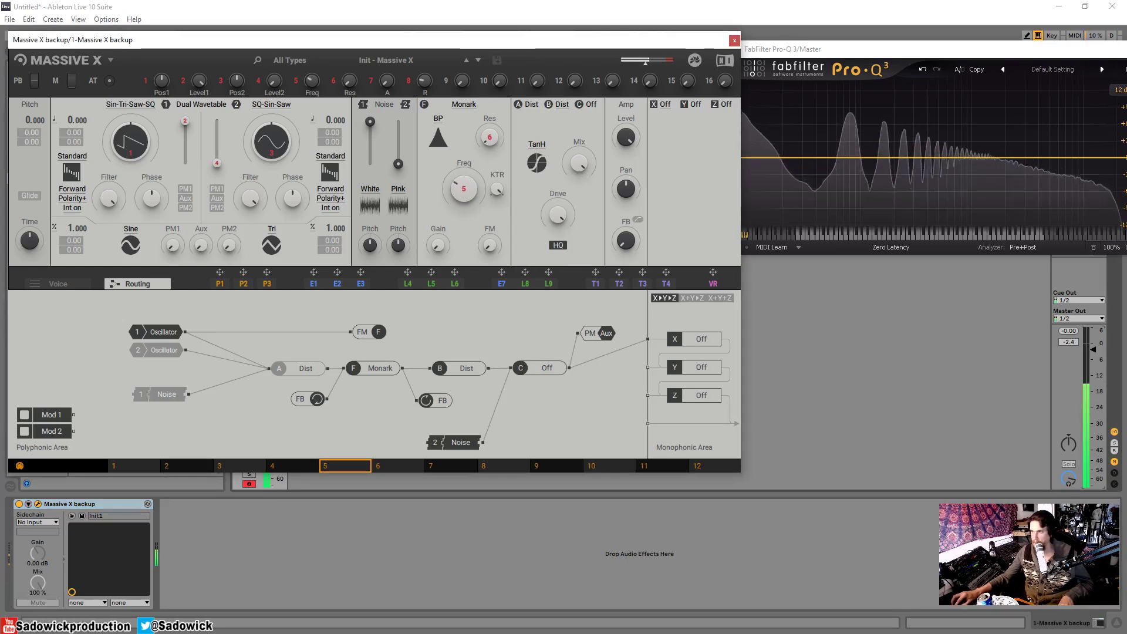
drag(464, 188, 464, 181)
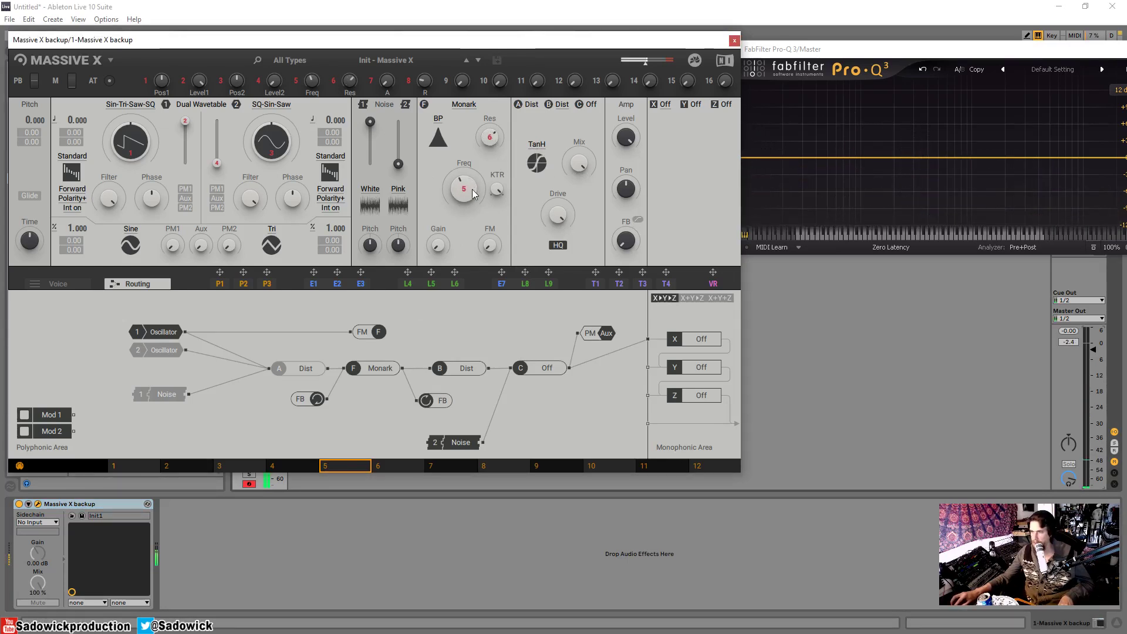
drag(471, 190, 472, 171)
Set the master volume to -4.0 dB and Oscillator 1's pitch to -12
mouse_move(1093, 350)
mouse_down()
mouse_move(1092, 367)
mouse_move(1093, 354)
mouse_up()
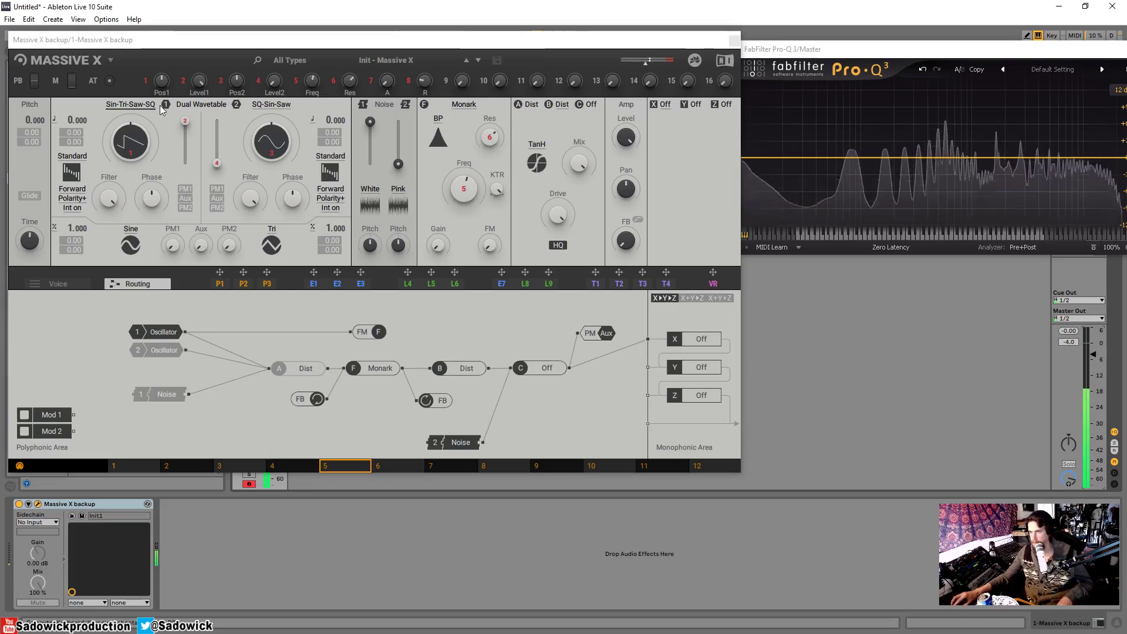
drag(70, 124, 70, 153)
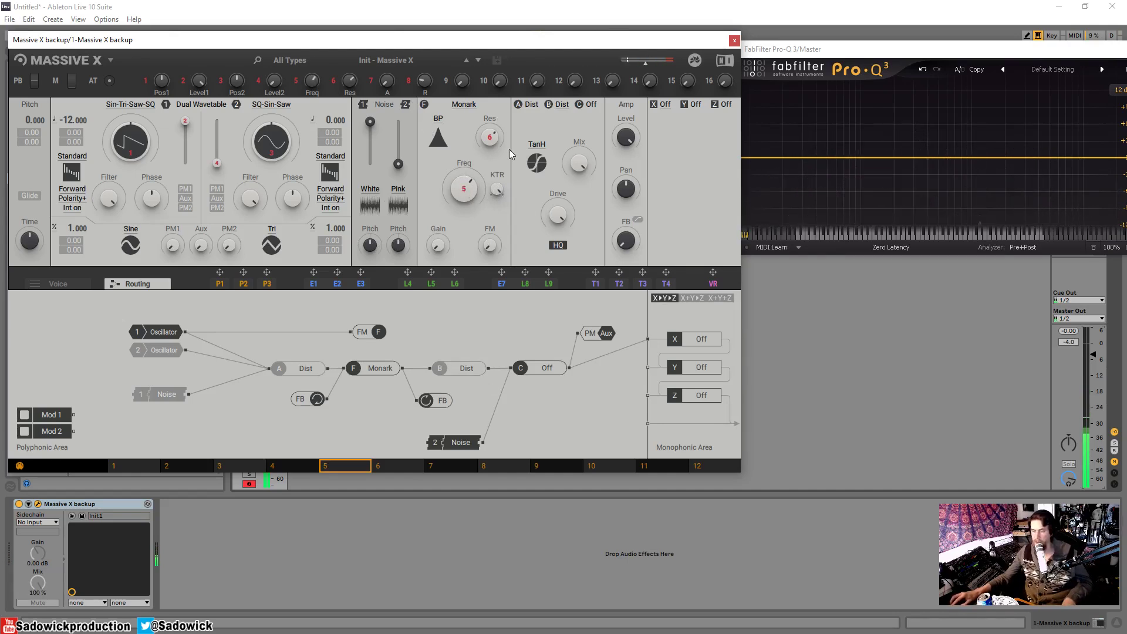
Set the Monark filter mode to Peak and sweep its cutoff using Noise 1 as the source
click(440, 117)
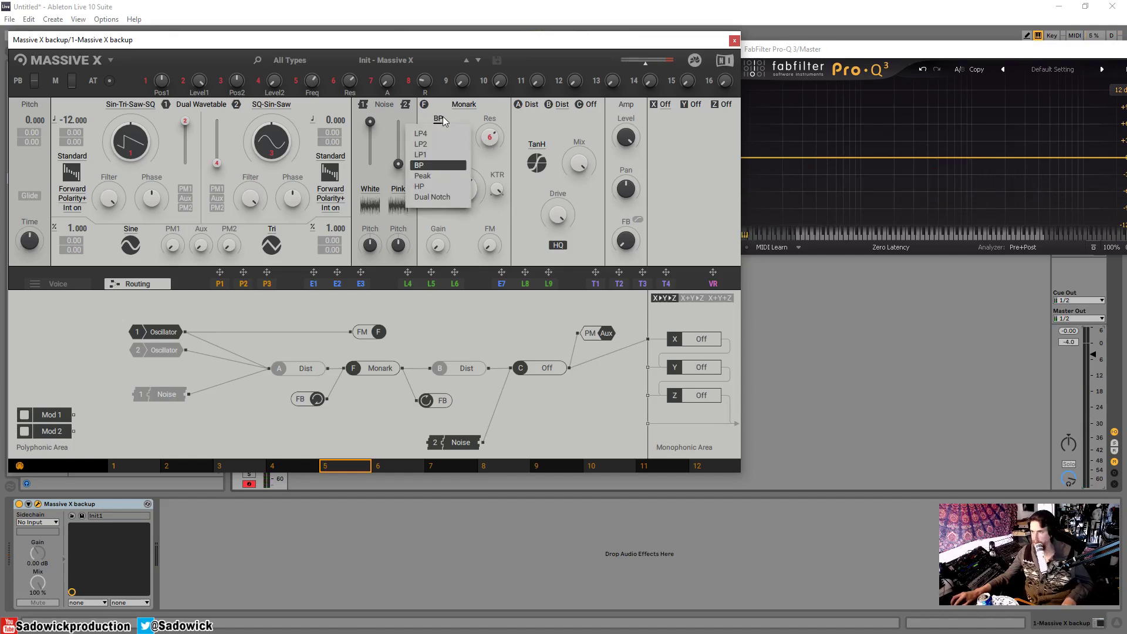
click(423, 176)
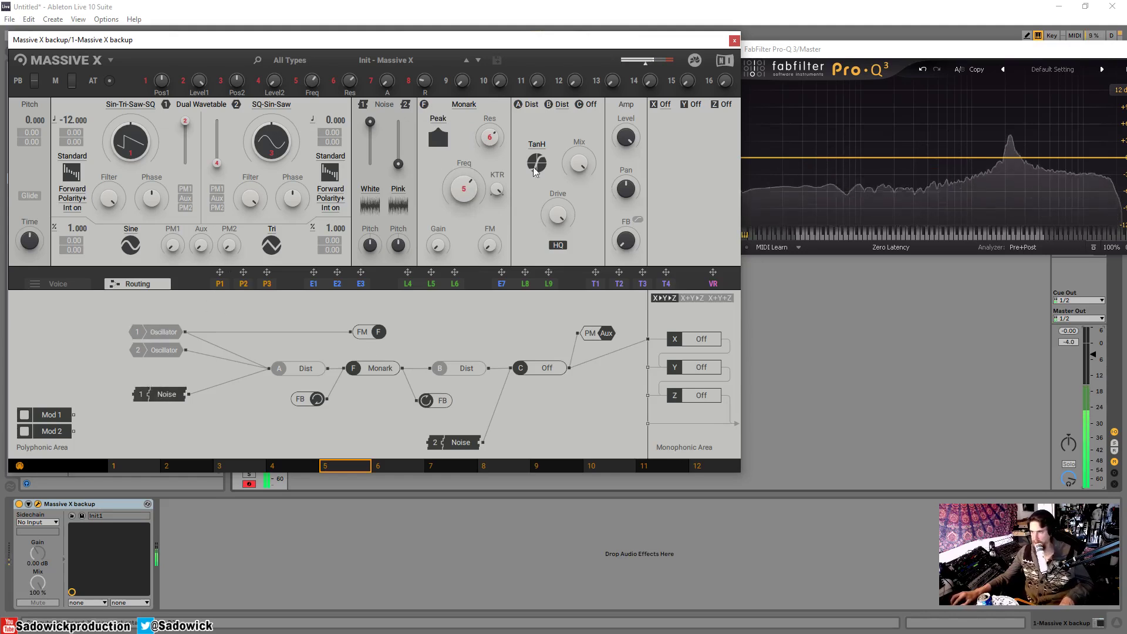
drag(466, 187, 467, 164)
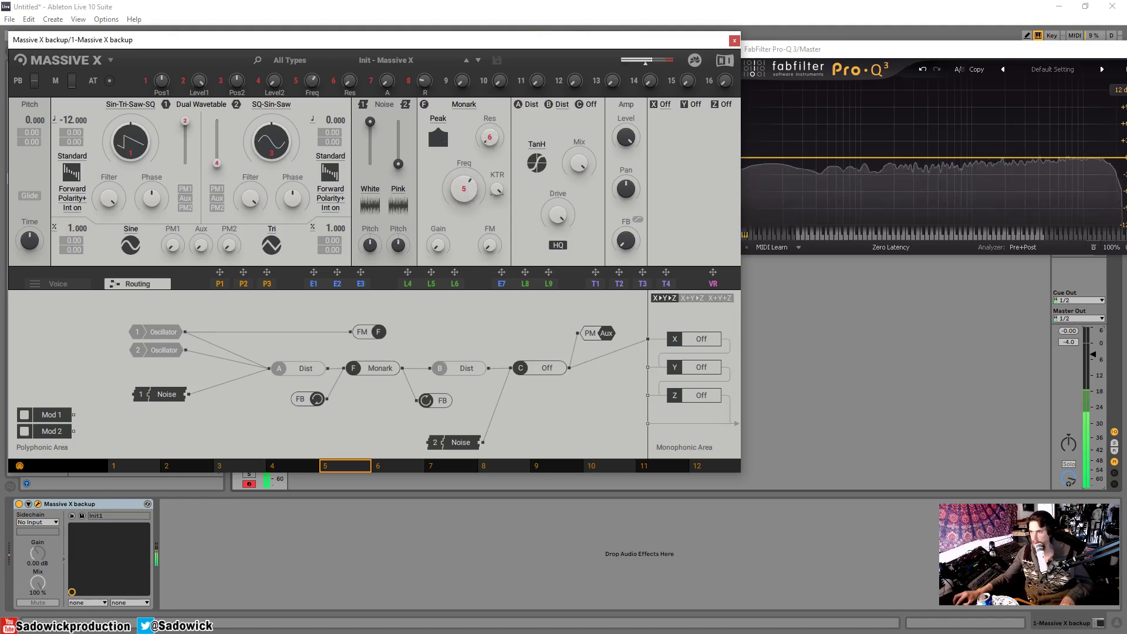
Vary the Monark resonance and cutoff in Peak mode and switch the sound source from Noise 1 to Oscillator 1
drag(485, 153, 484, 141)
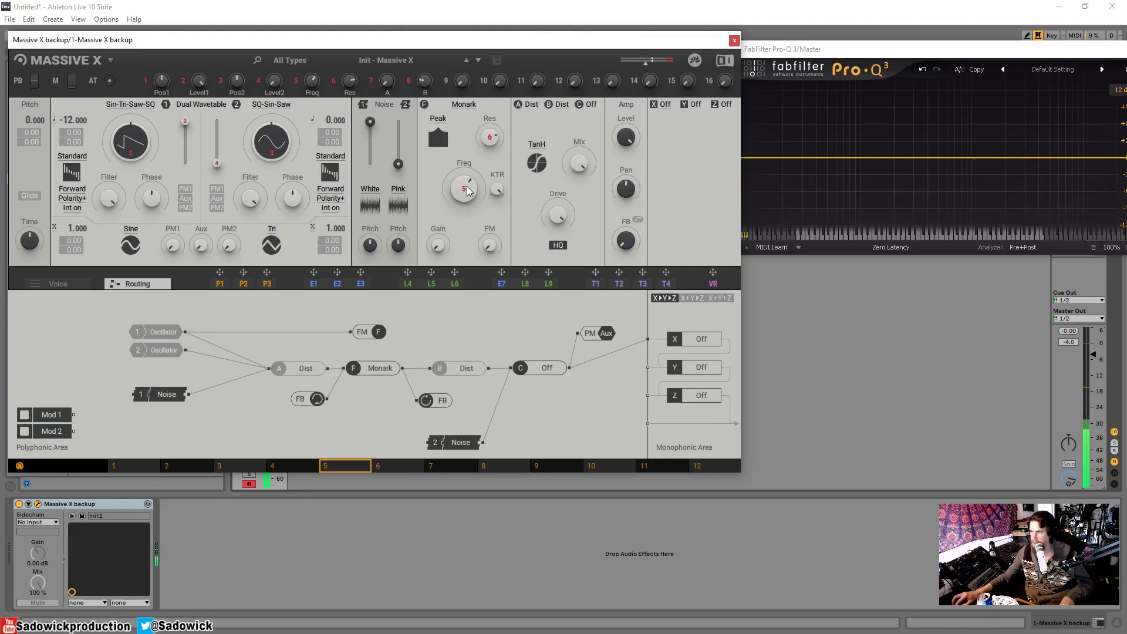
mouse_move(467, 188)
mouse_down()
mouse_move(467, 221)
mouse_move(467, 182)
mouse_up()
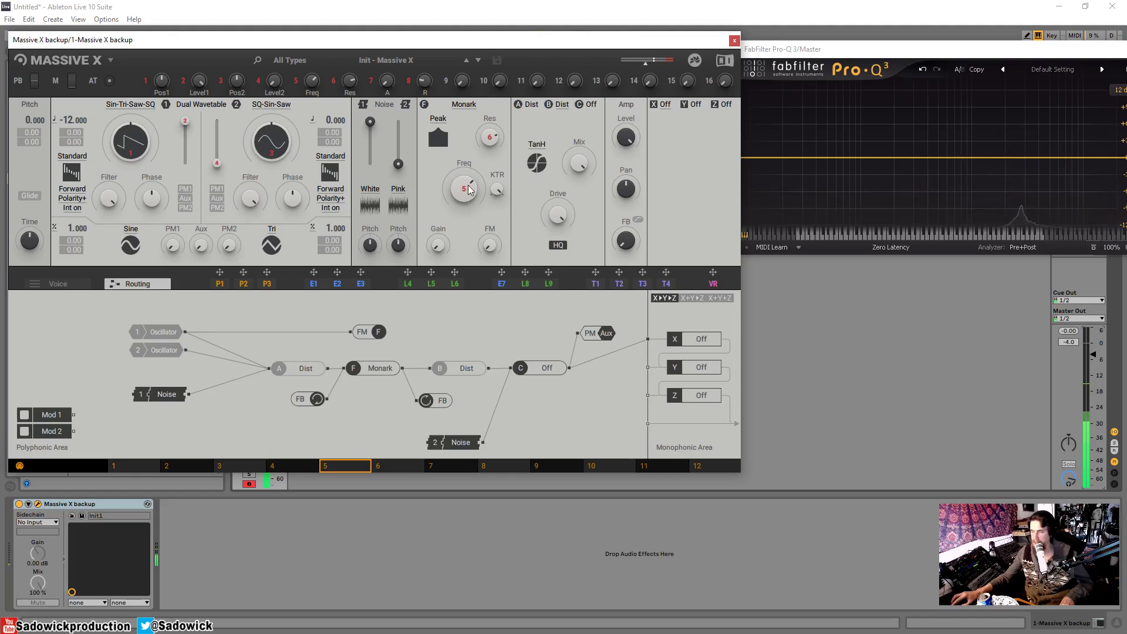
click(173, 333)
click(171, 393)
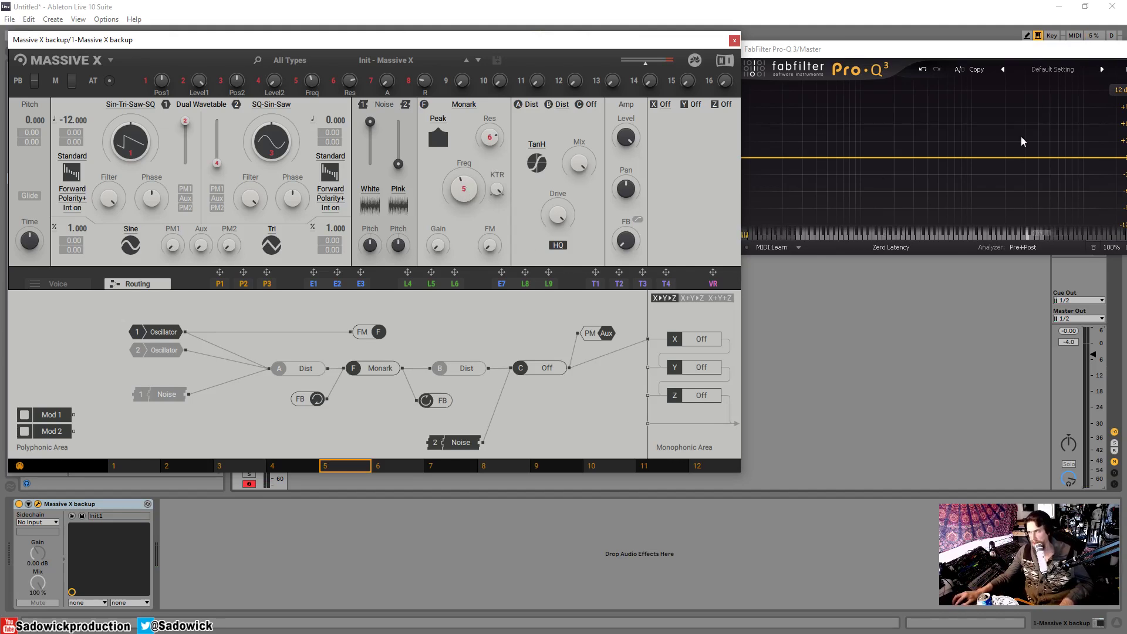
drag(1019, 143, 1047, 114)
click(1070, 135)
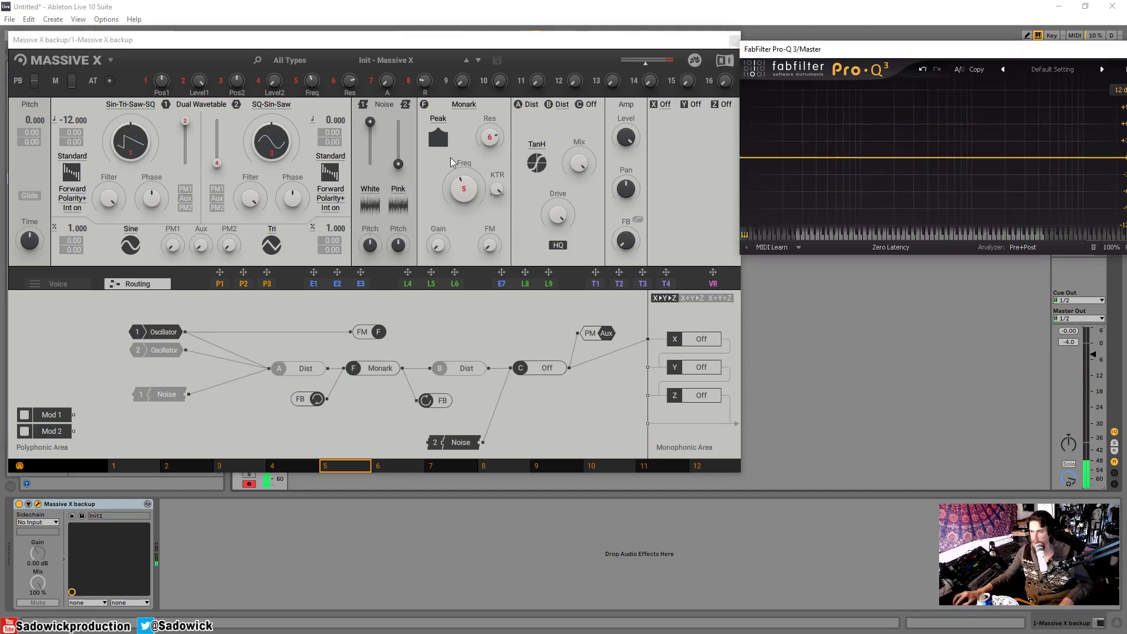
Set the Monark filter mode to HP, sweep its cutoff on noise and oscillator sources, and compare with the filter bypassed
click(441, 137)
click(435, 187)
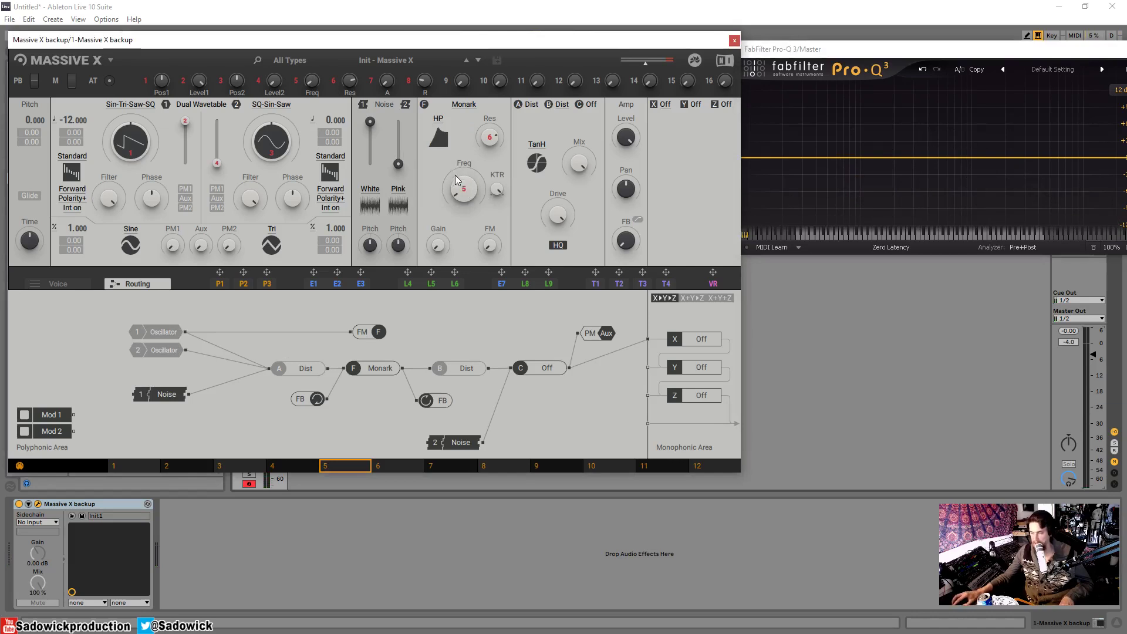
drag(463, 202, 465, 187)
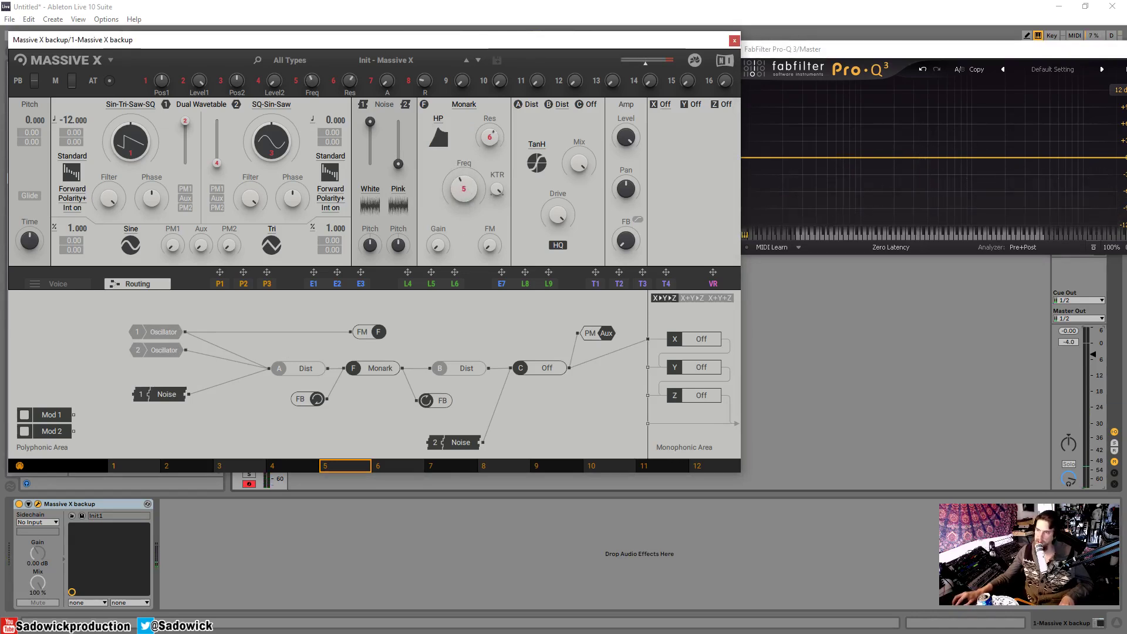
drag(460, 200, 460, 207)
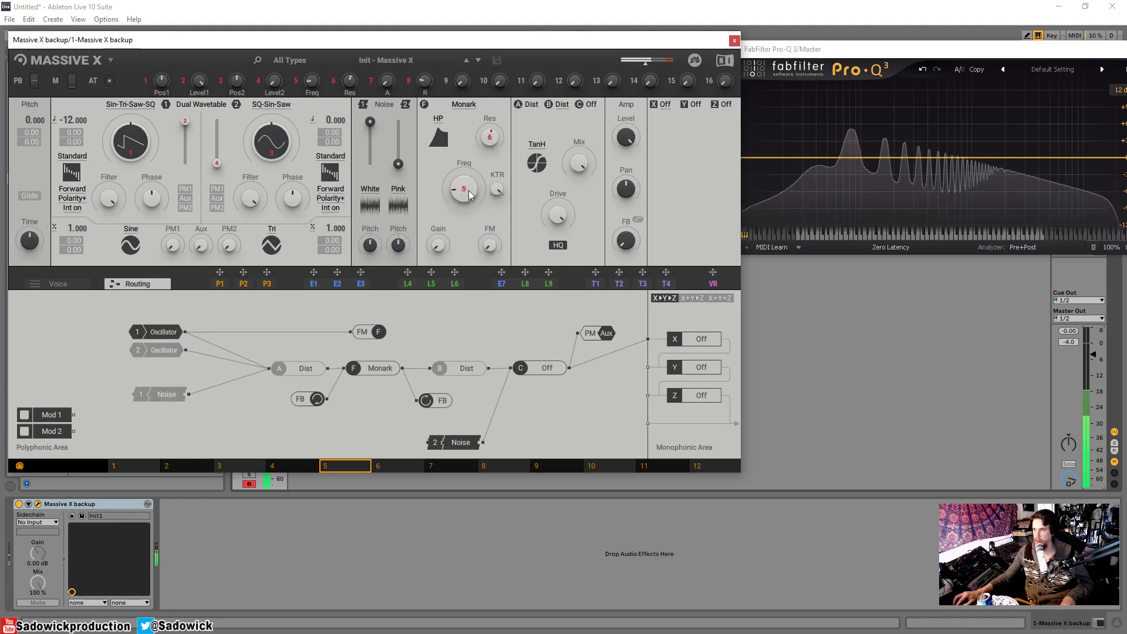
mouse_move(468, 190)
mouse_down()
mouse_move(468, 150)
mouse_move(468, 172)
mouse_up()
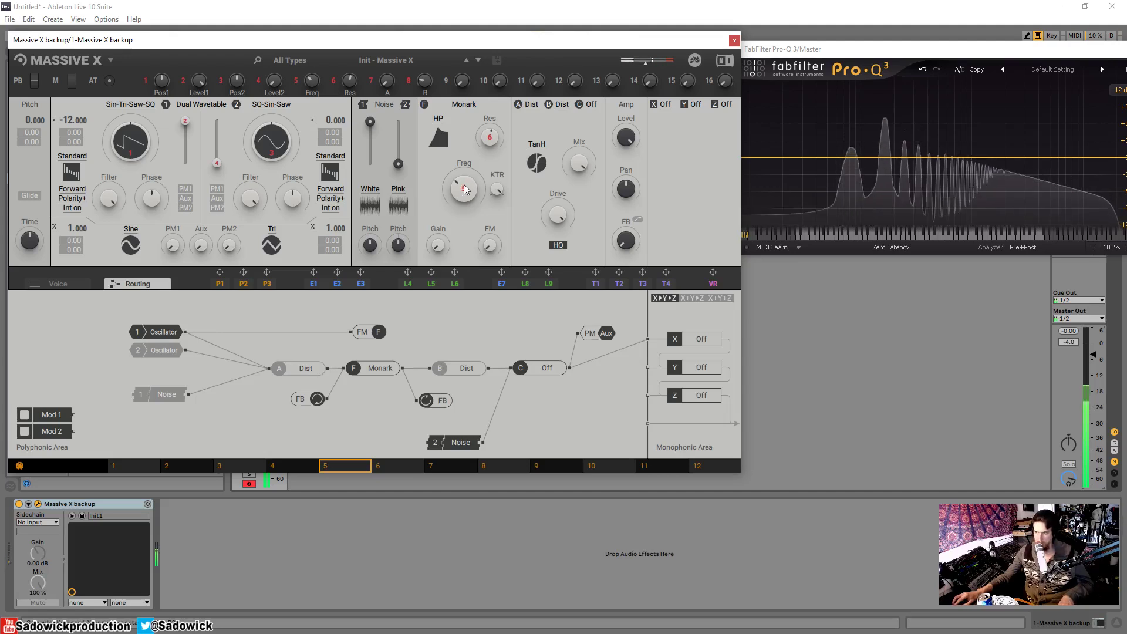
click(378, 369)
click(378, 368)
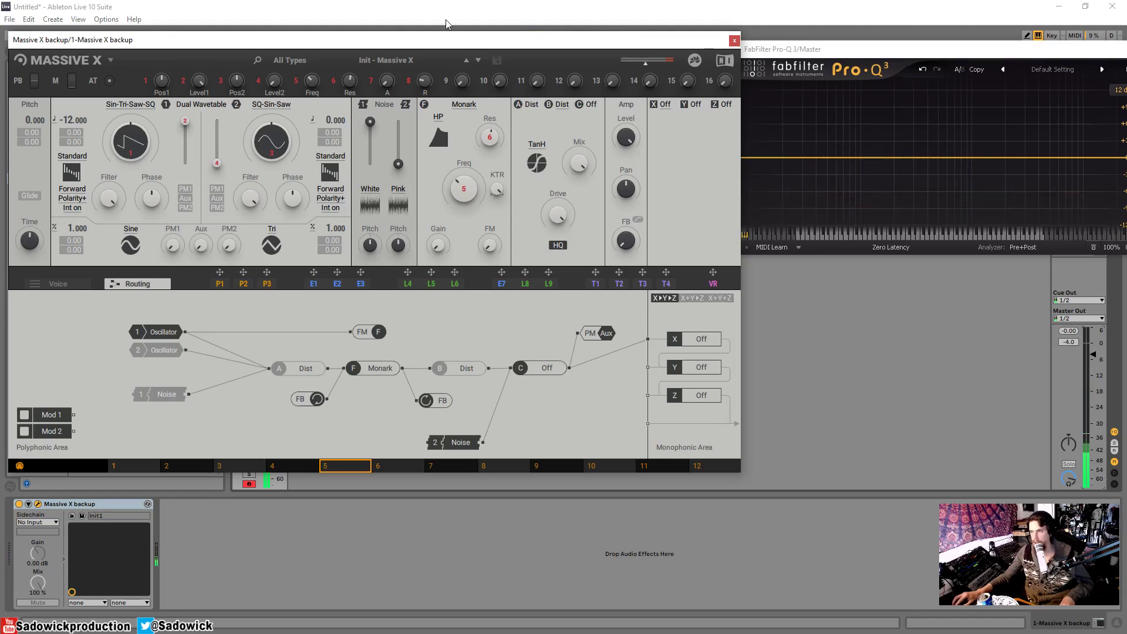
Try Dual Notch briefly, return the Monark mode to Peak, and sweep the cutoff with Noise 1 as the source
click(438, 120)
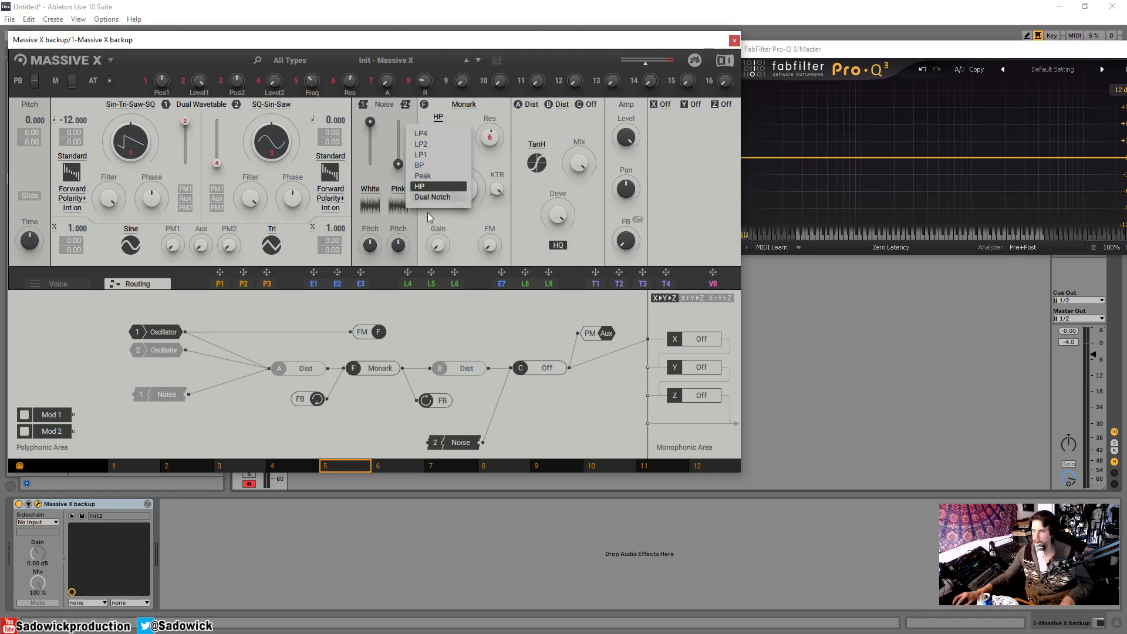
click(433, 193)
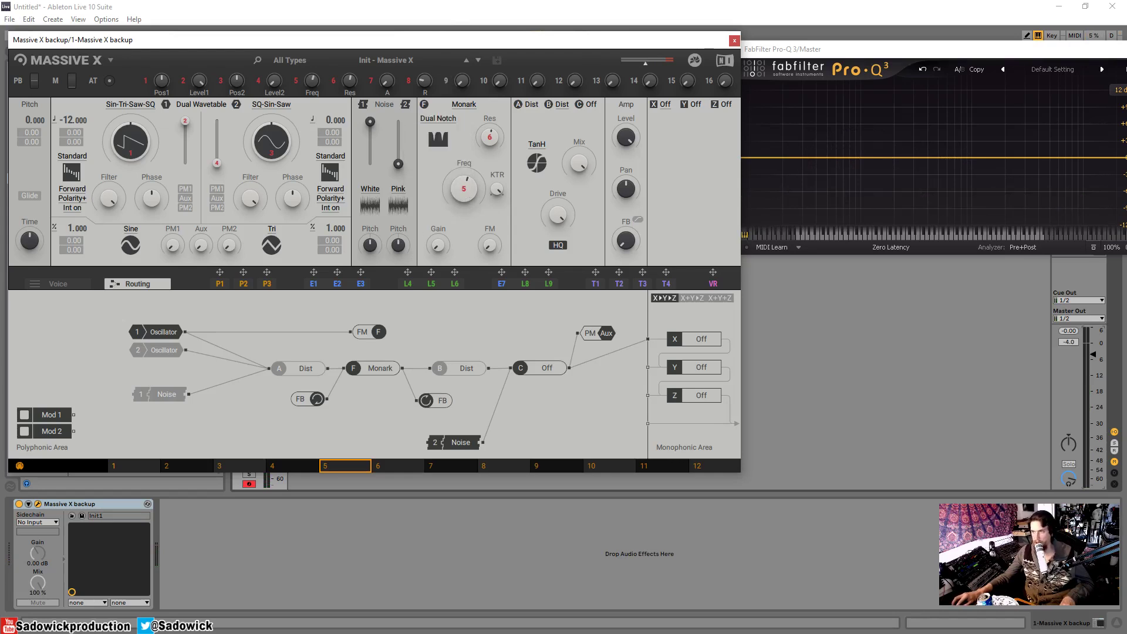
click(440, 118)
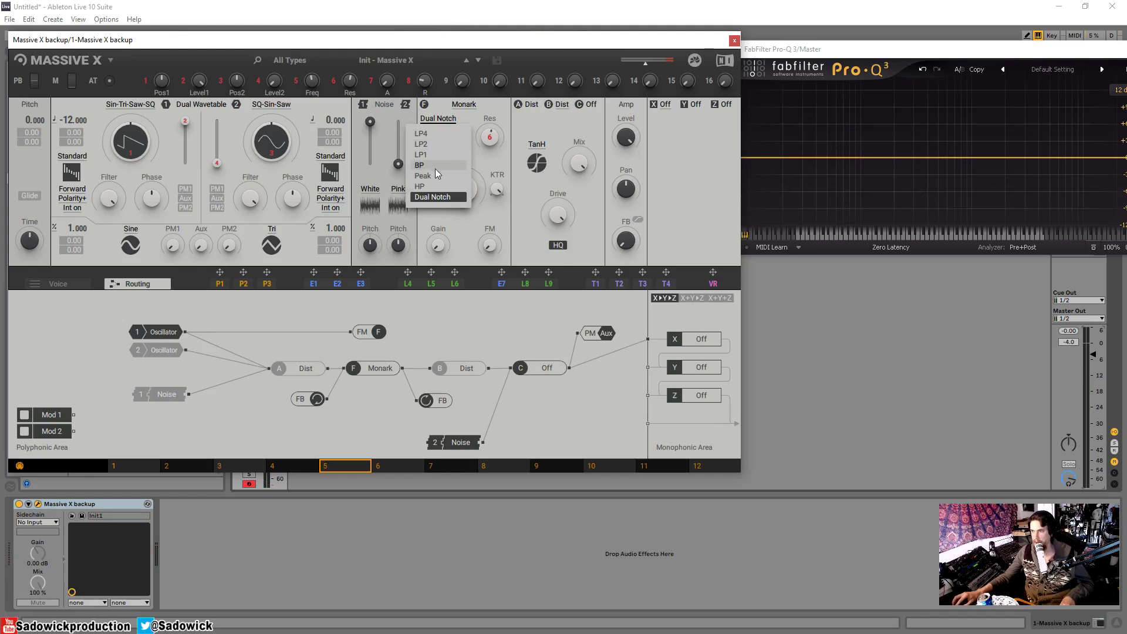
click(436, 167)
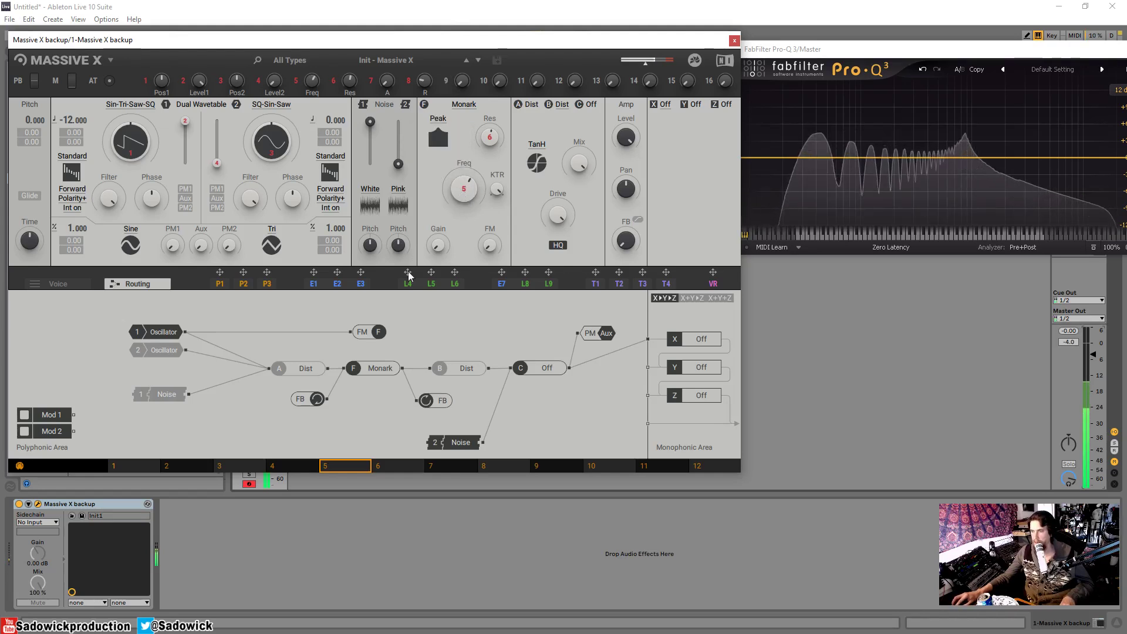
click(159, 391)
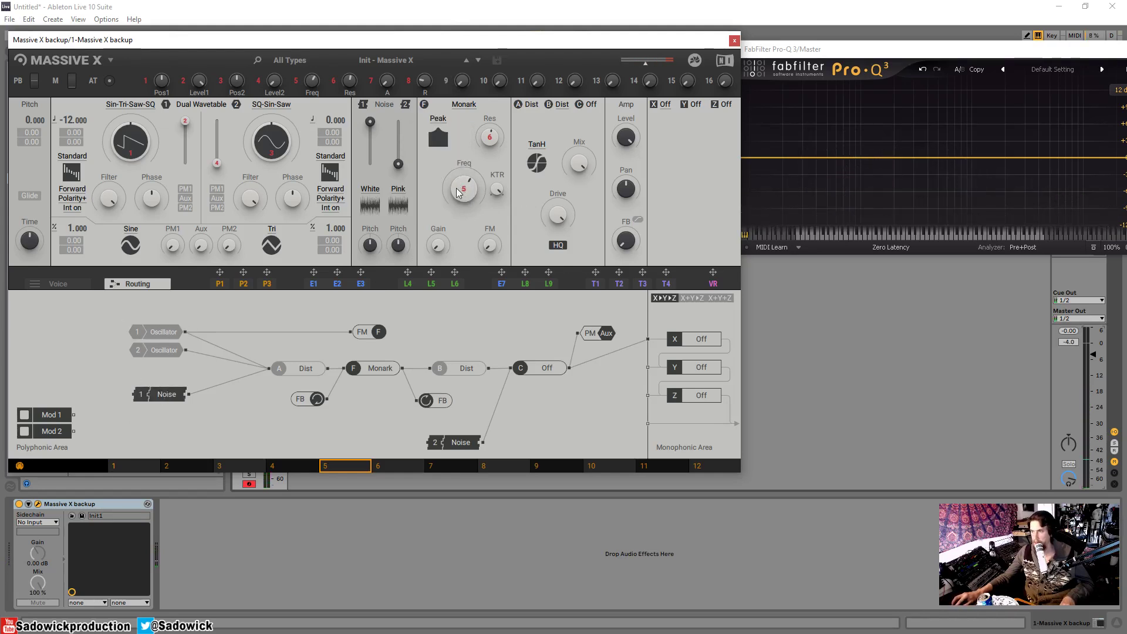
mouse_move(458, 193)
mouse_down()
mouse_move(458, 213)
mouse_move(458, 157)
mouse_move(459, 195)
mouse_up()
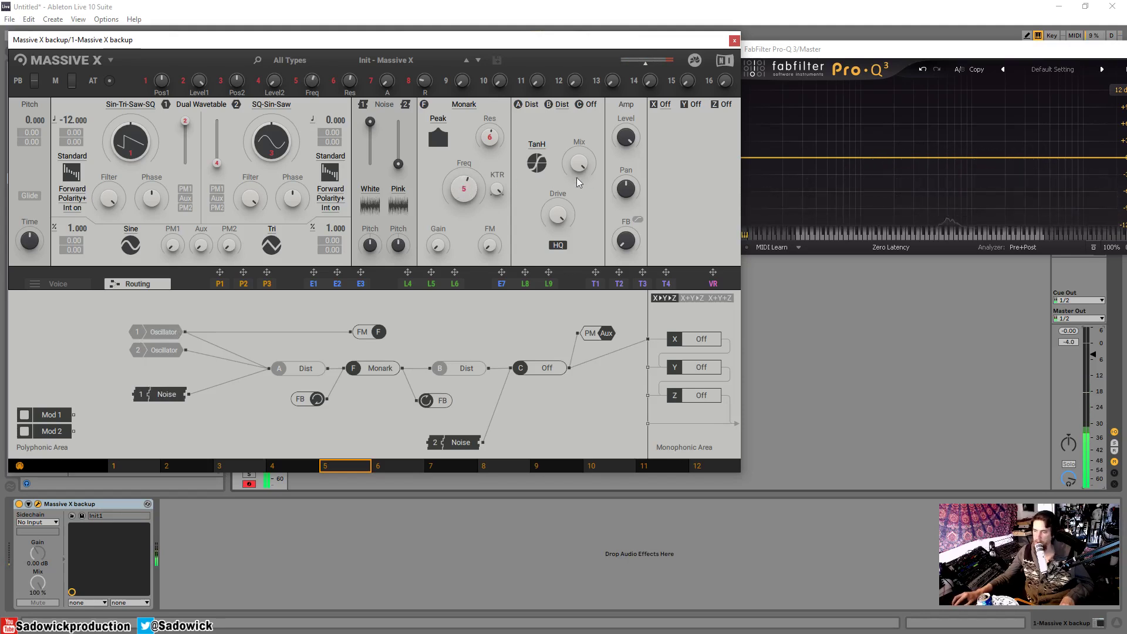
Set the Monark filter mode to Dual Notch and vary its cutoff and resonance on Noise 1
click(438, 117)
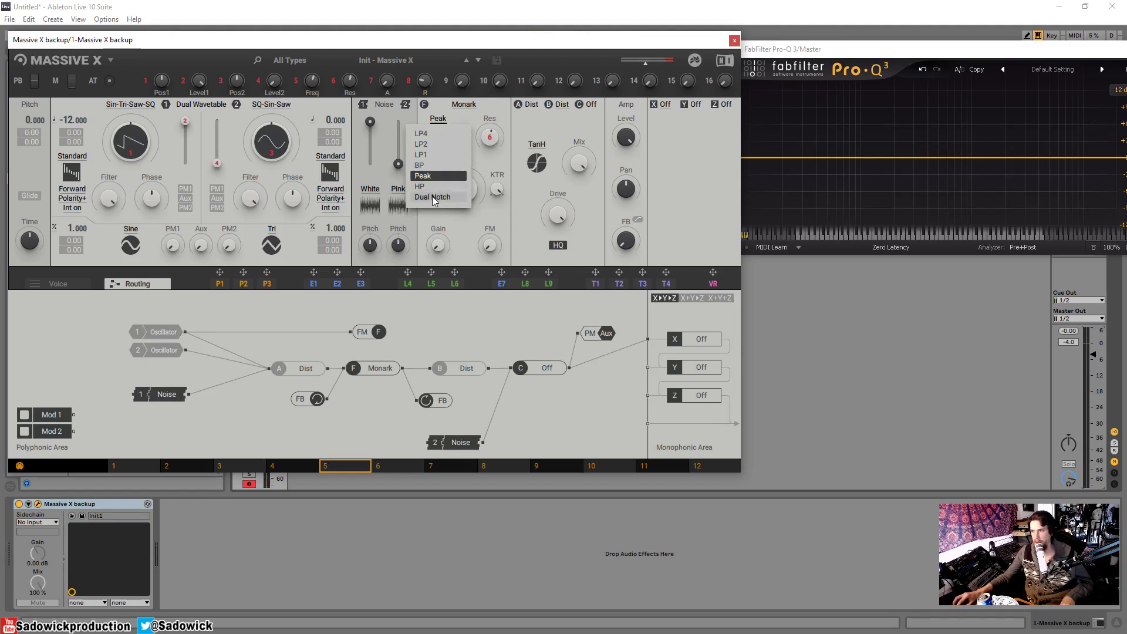
click(431, 196)
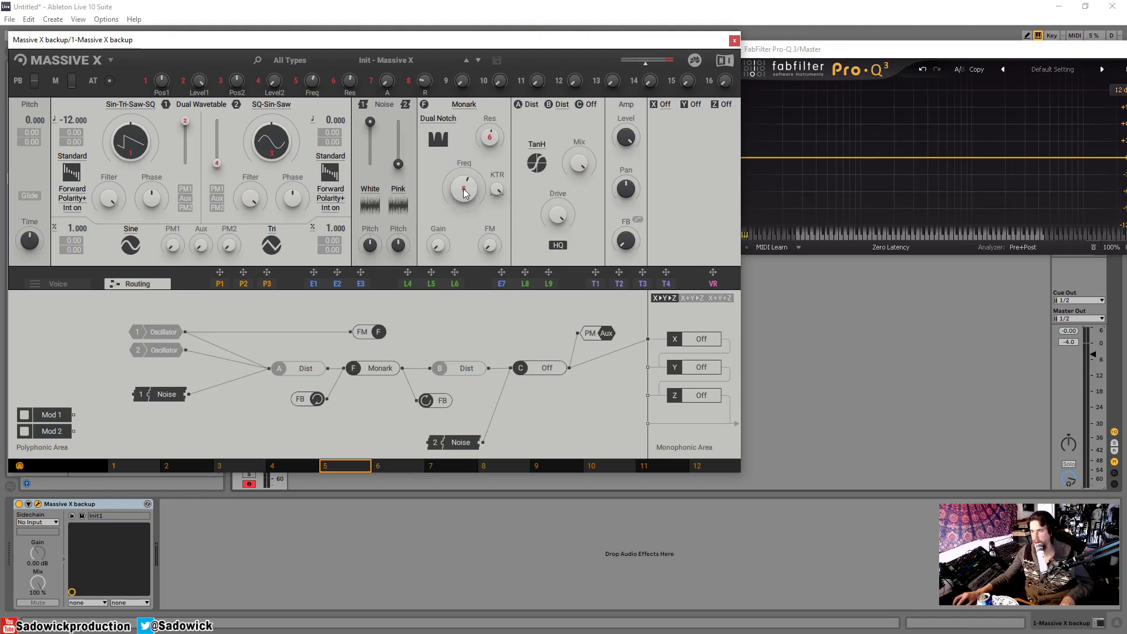
drag(472, 197, 472, 175)
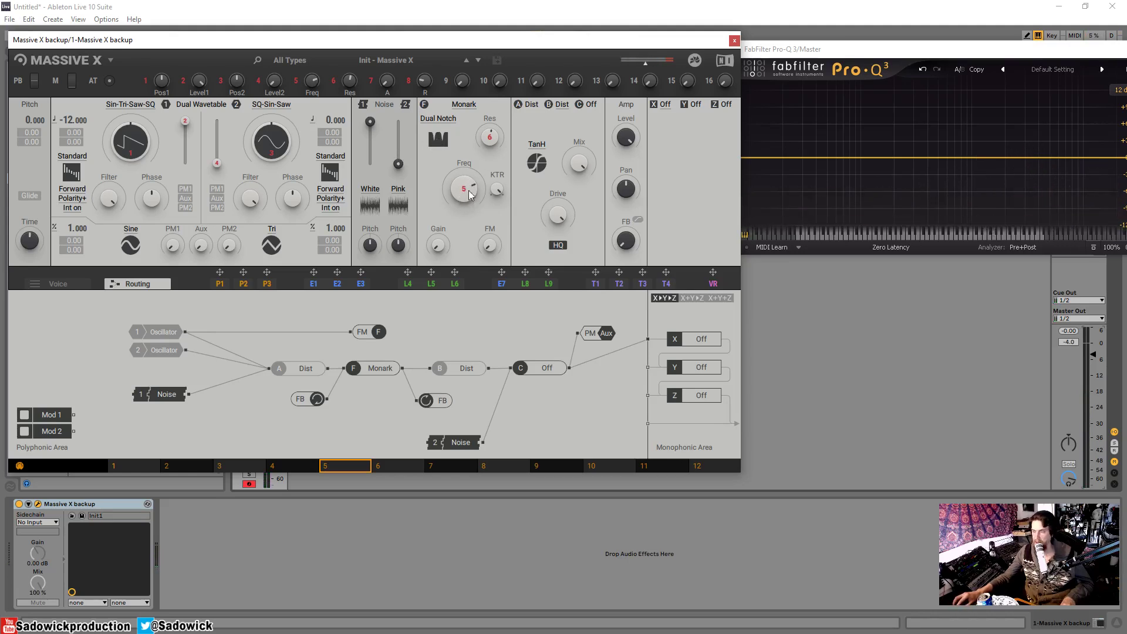
drag(465, 190, 466, 201)
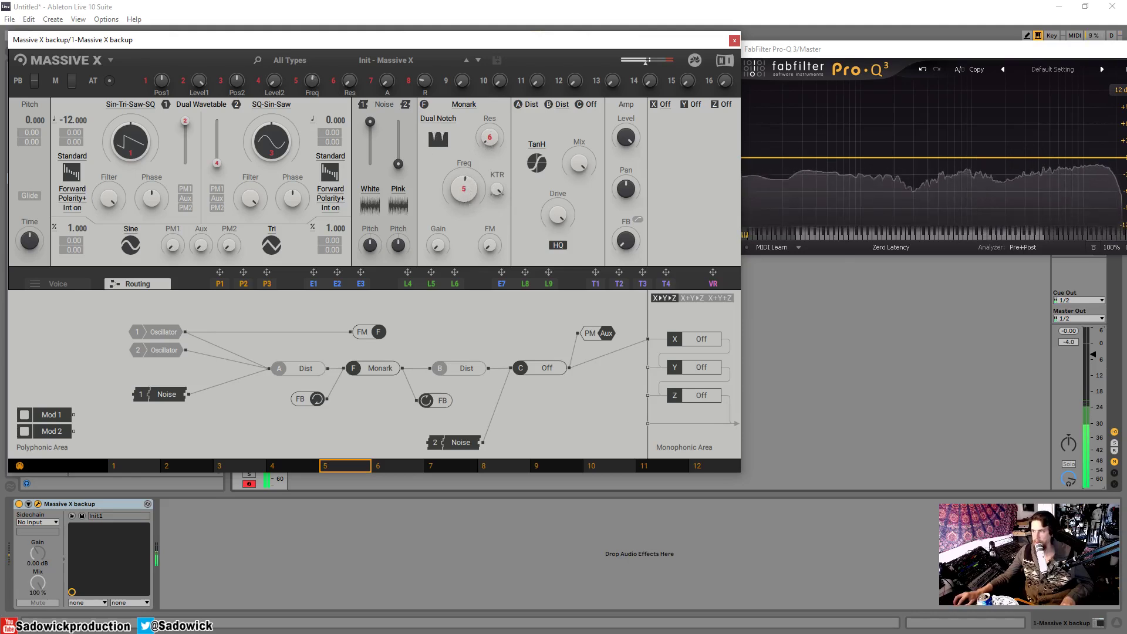
drag(489, 139, 489, 124)
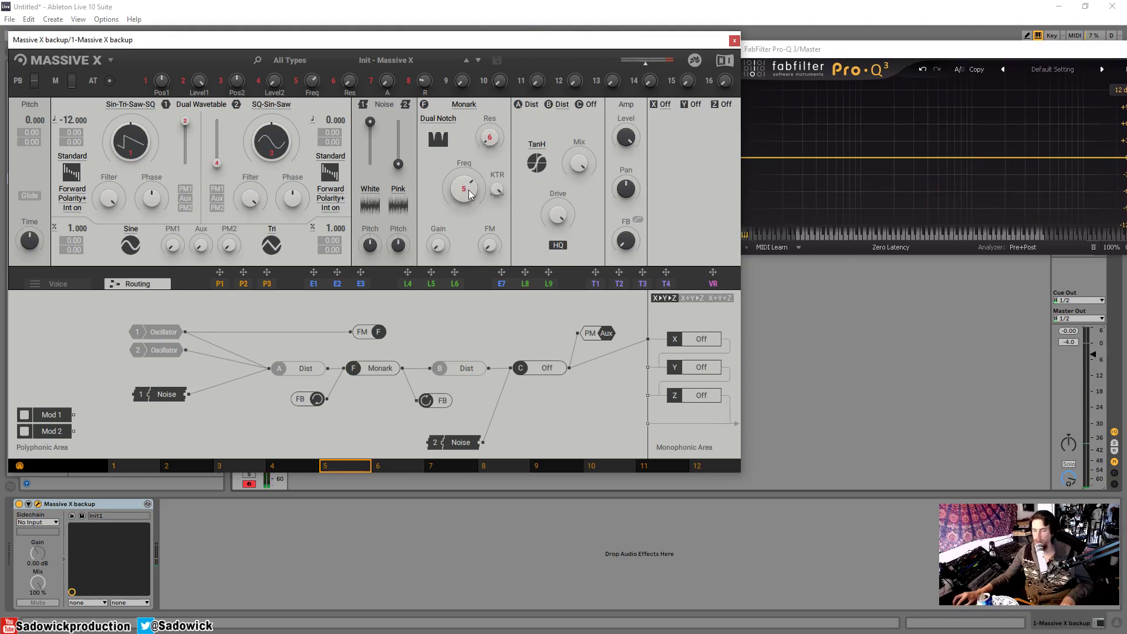
drag(466, 180, 465, 169)
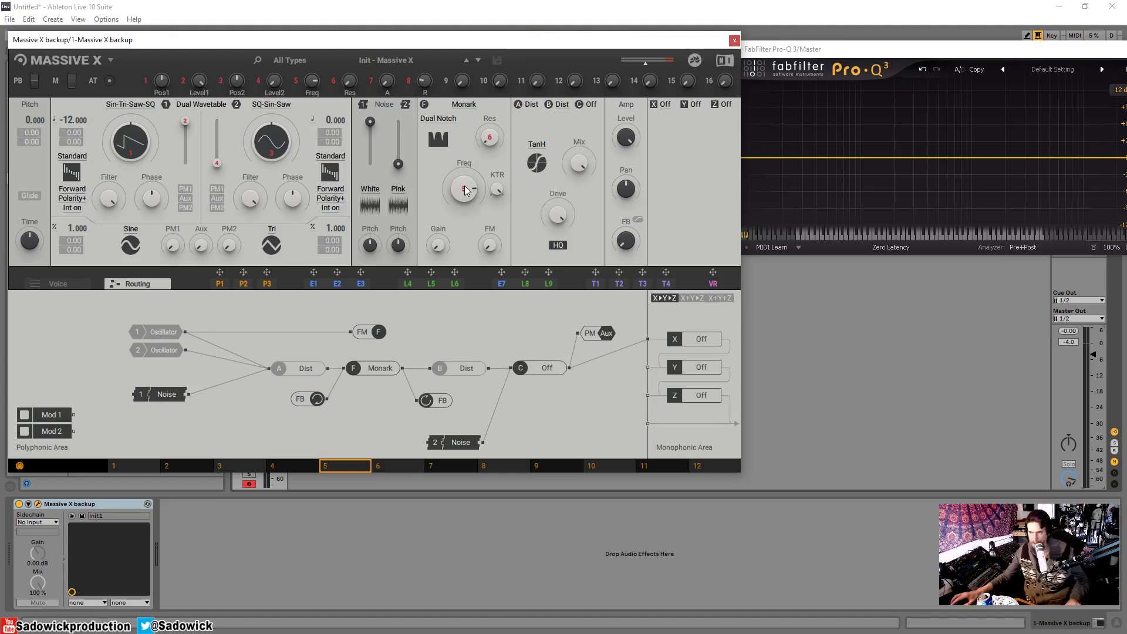
drag(462, 189, 462, 218)
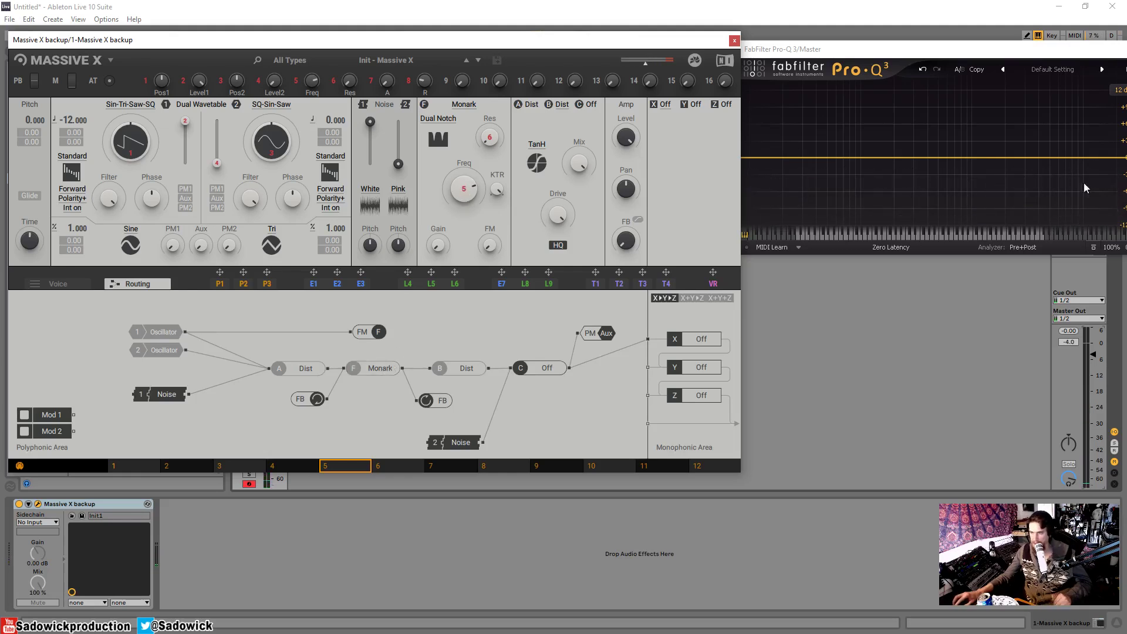
Illustrate the dual notch in Pro-Q 3 with narrow cuts near 326 Hz and 1214 Hz, shift them together, and remove both
drag(908, 157, 917, 183)
scroll(917, 183, up, 6)
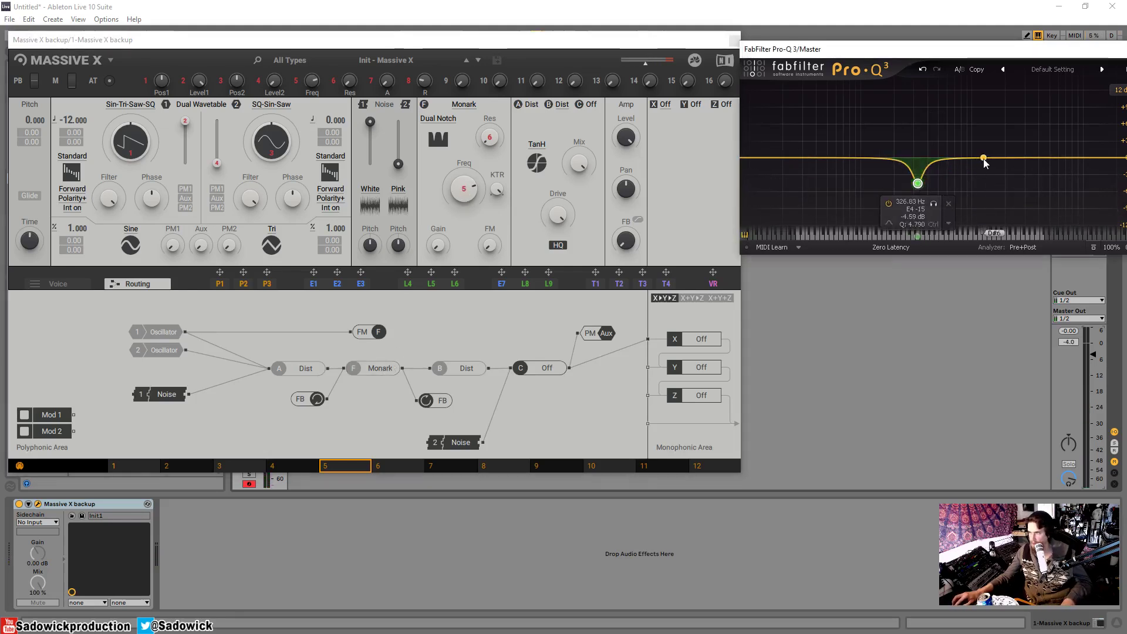
drag(983, 158, 980, 184)
scroll(980, 184, up, 5)
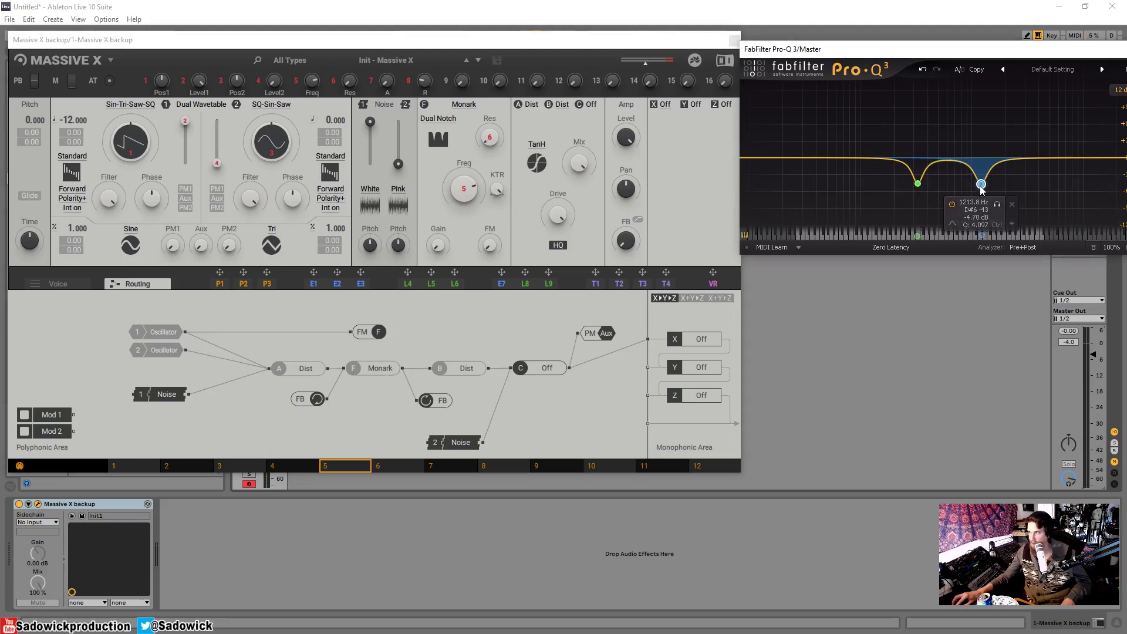
drag(882, 166, 1038, 207)
mouse_move(980, 185)
mouse_down()
mouse_move(1050, 196)
mouse_move(1018, 226)
mouse_move(928, 234)
mouse_move(1088, 226)
mouse_move(922, 220)
mouse_move(1097, 223)
mouse_move(921, 214)
mouse_move(1041, 211)
mouse_move(984, 167)
mouse_up()
click(1016, 184)
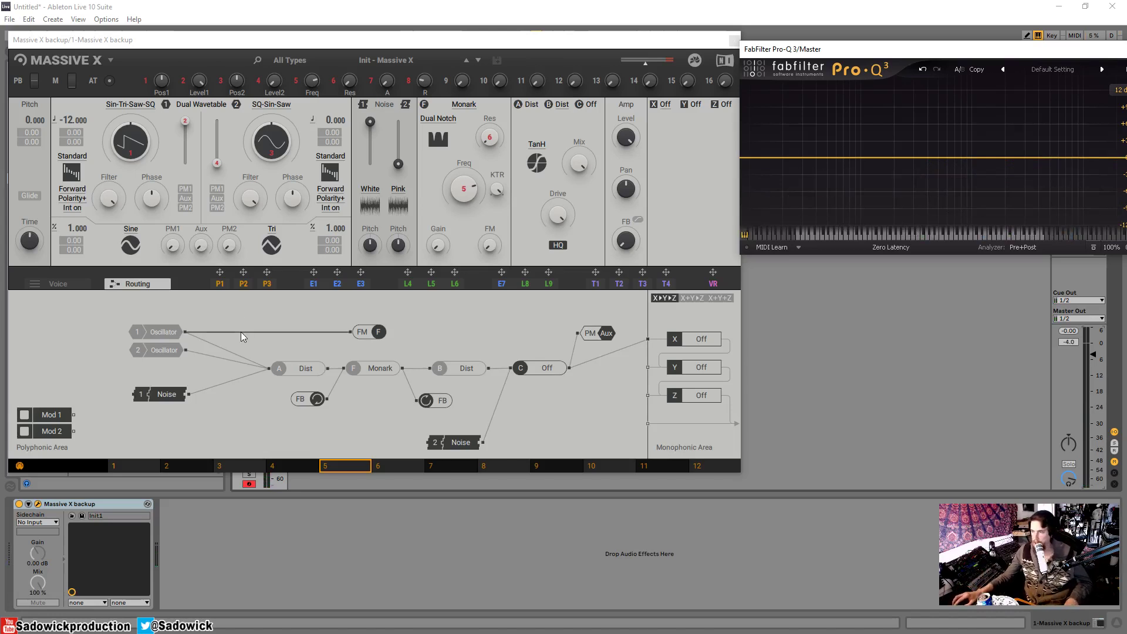
Re-enable the Monark filter, set its mode to LP4, and vary the cutoff with Oscillator 1 as the source
click(383, 369)
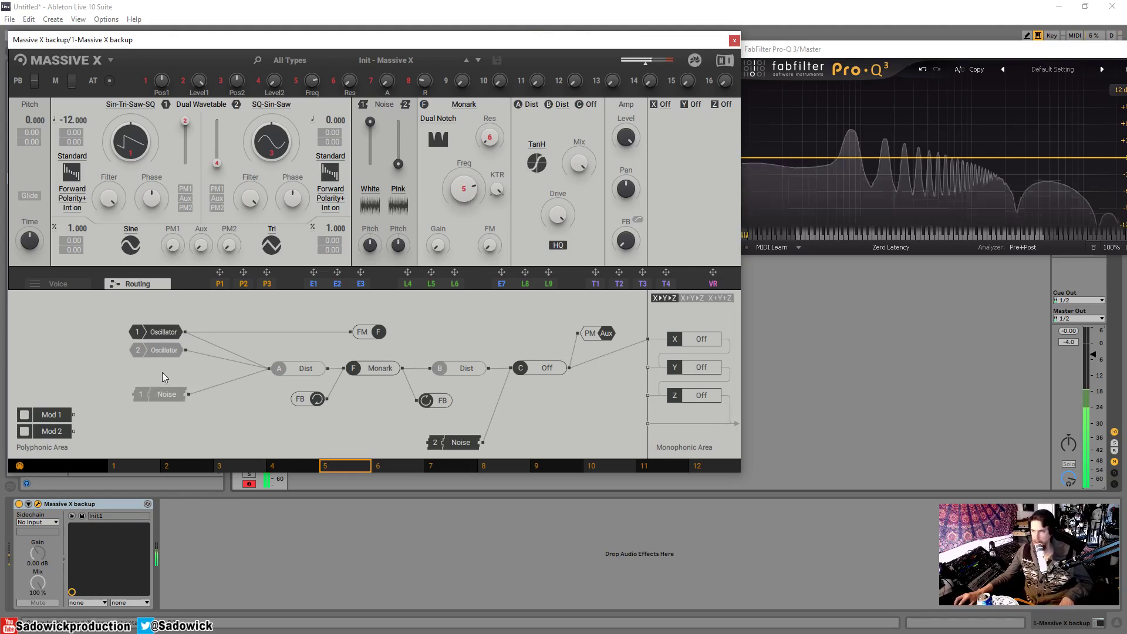
click(440, 119)
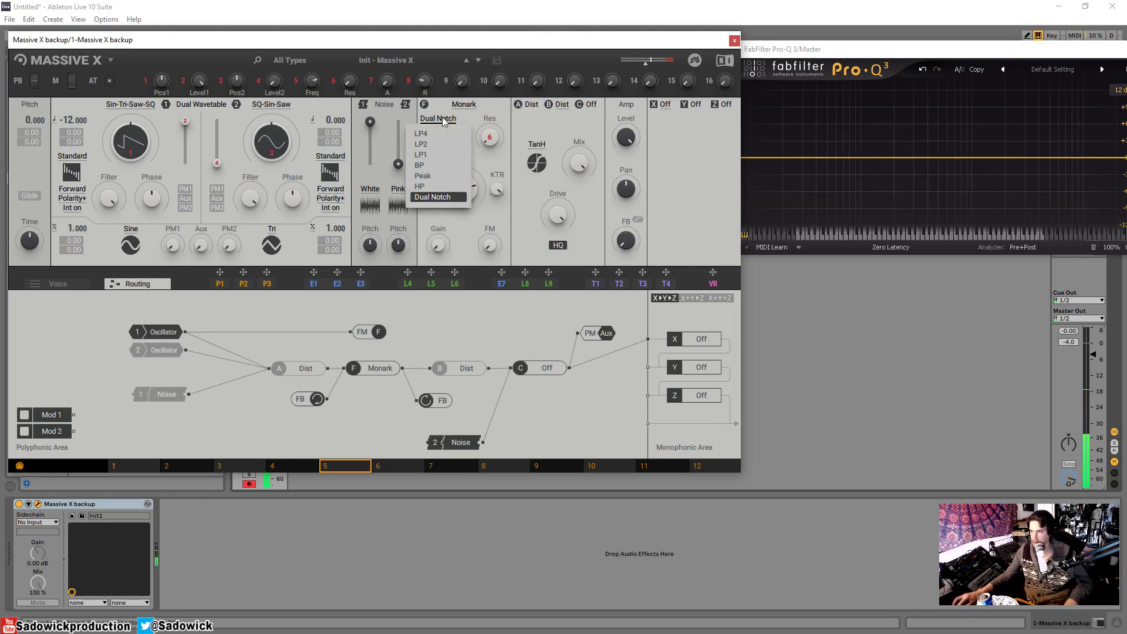
click(431, 135)
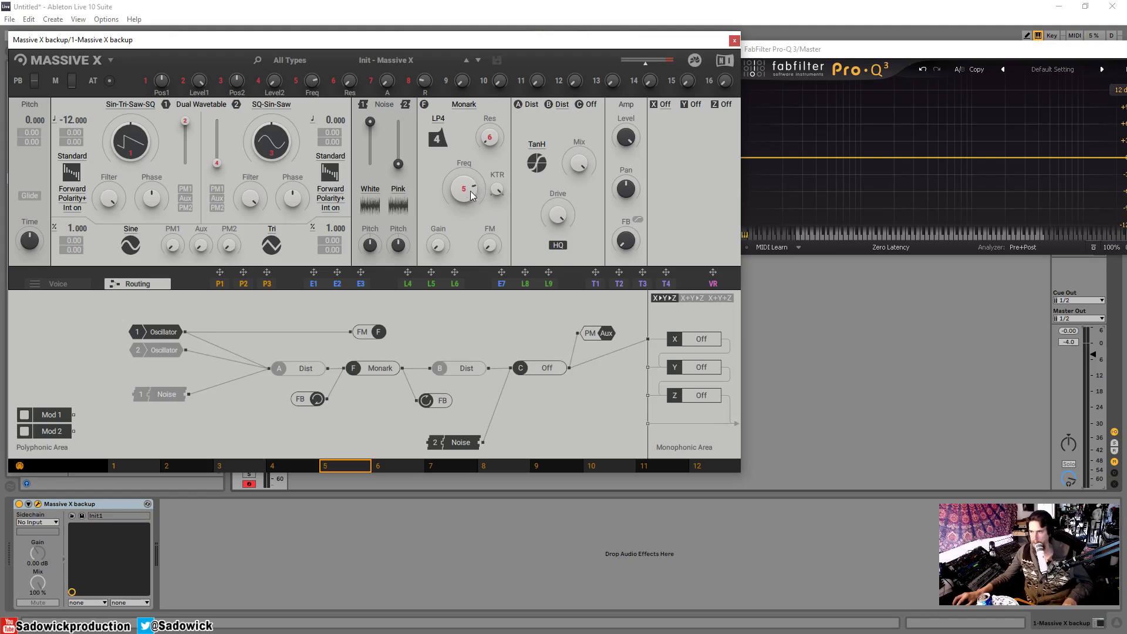
drag(470, 191, 471, 195)
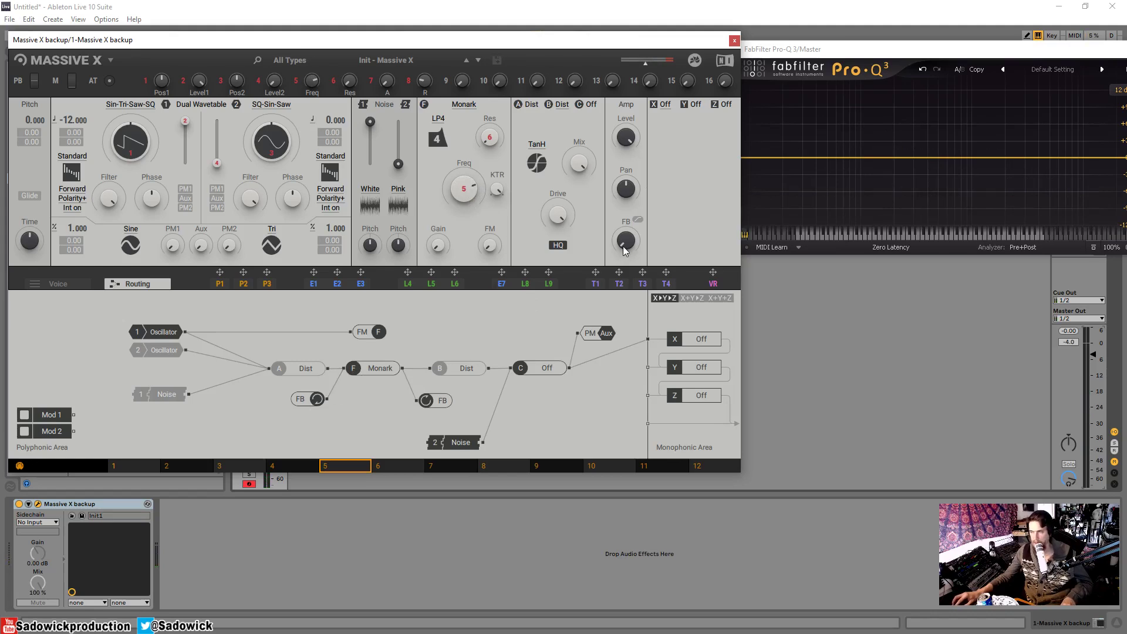
Raise the amp section's feedback amount and compare the sound with the Monark filter bypassed and active
drag(625, 241, 626, 216)
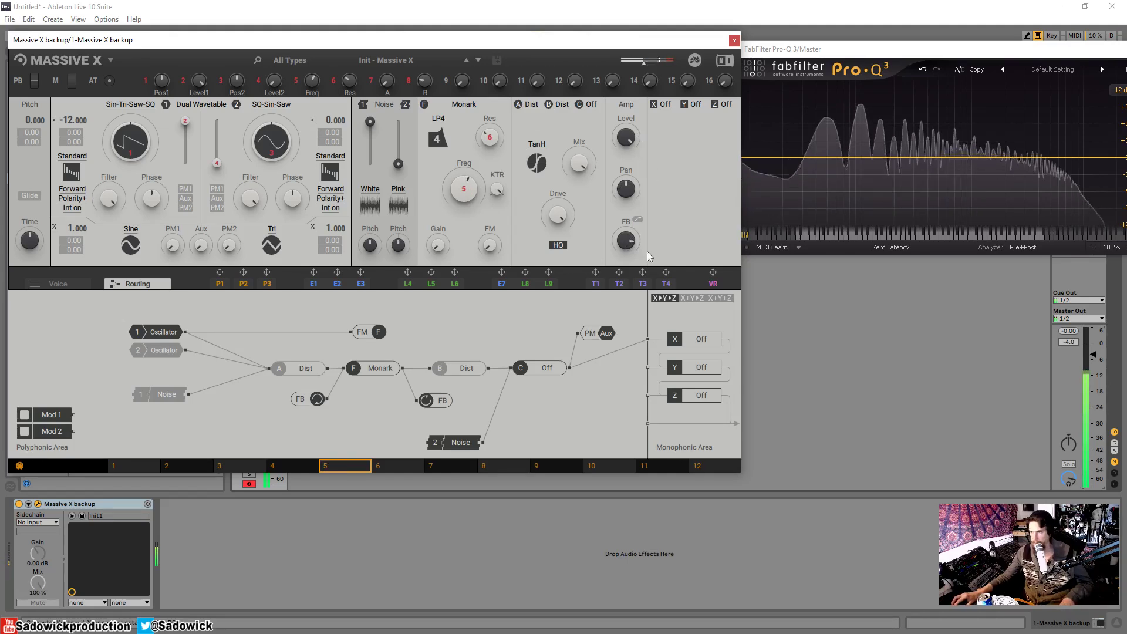
click(375, 374)
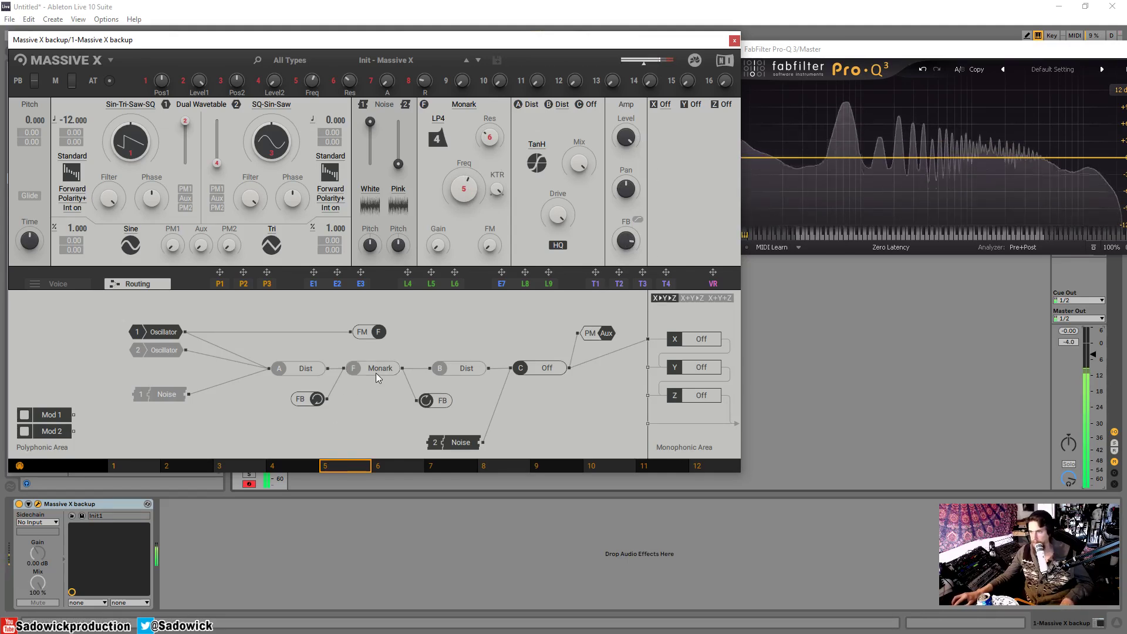
click(375, 372)
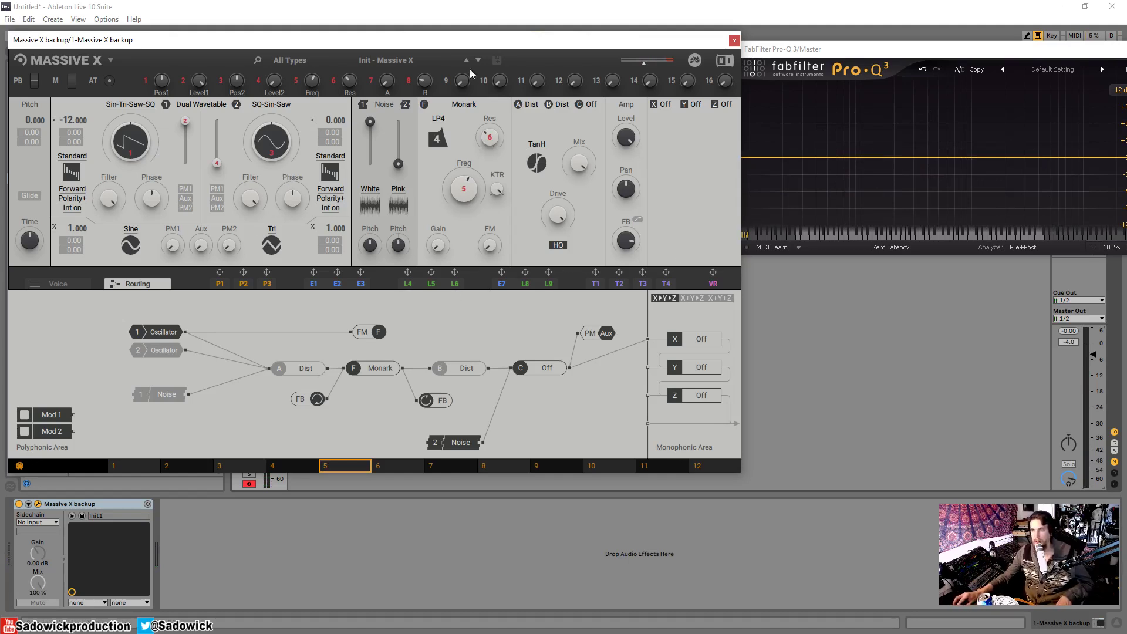
Lower the master volume to -6.0 dB
drag(478, 44, 477, 41)
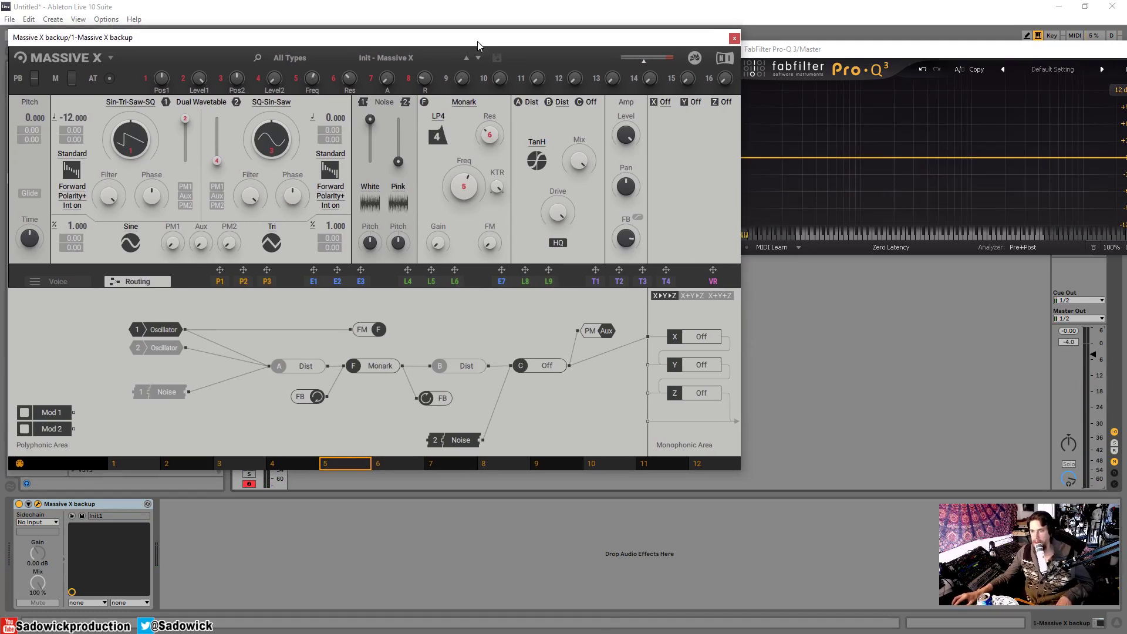
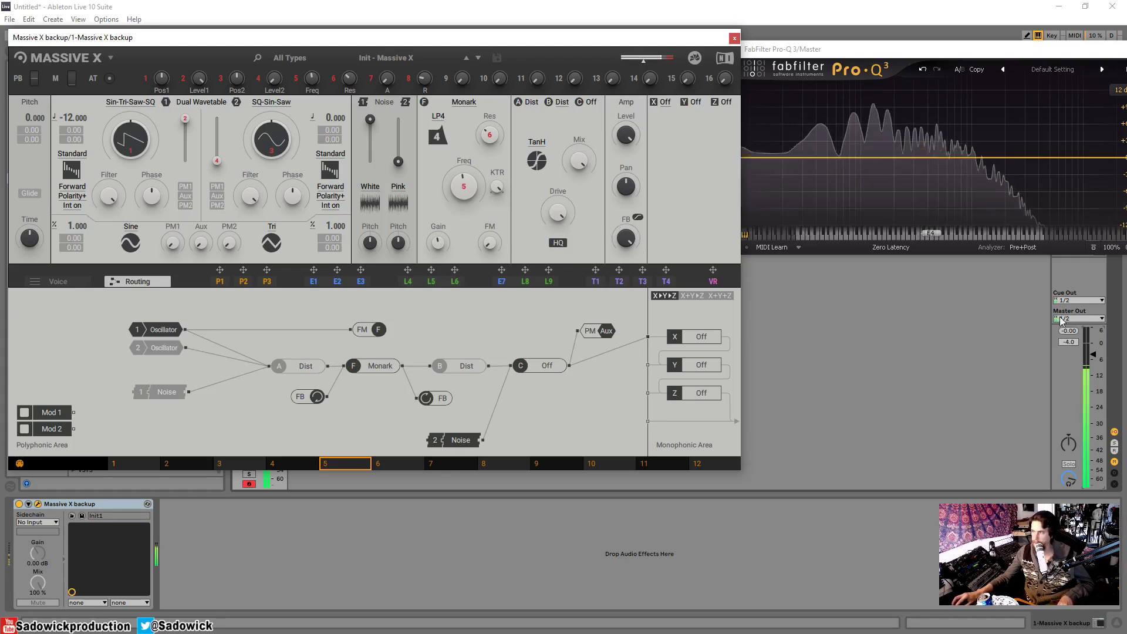
drag(1093, 355, 1094, 362)
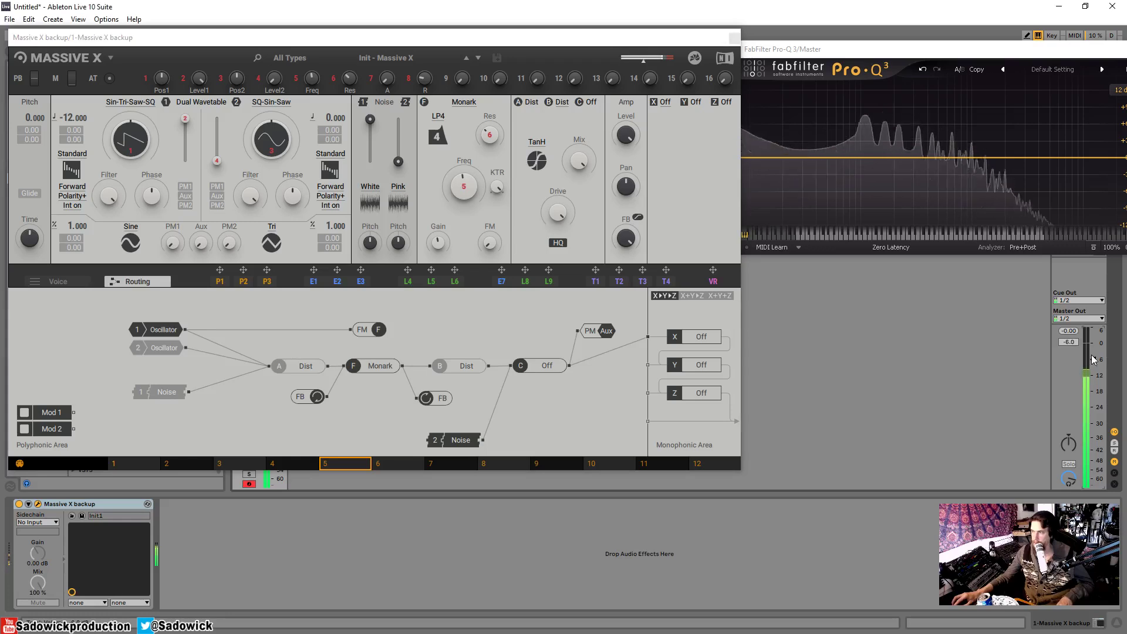
Load the Init - Massive X Blank preset and set its filter type to Comb
click(496, 187)
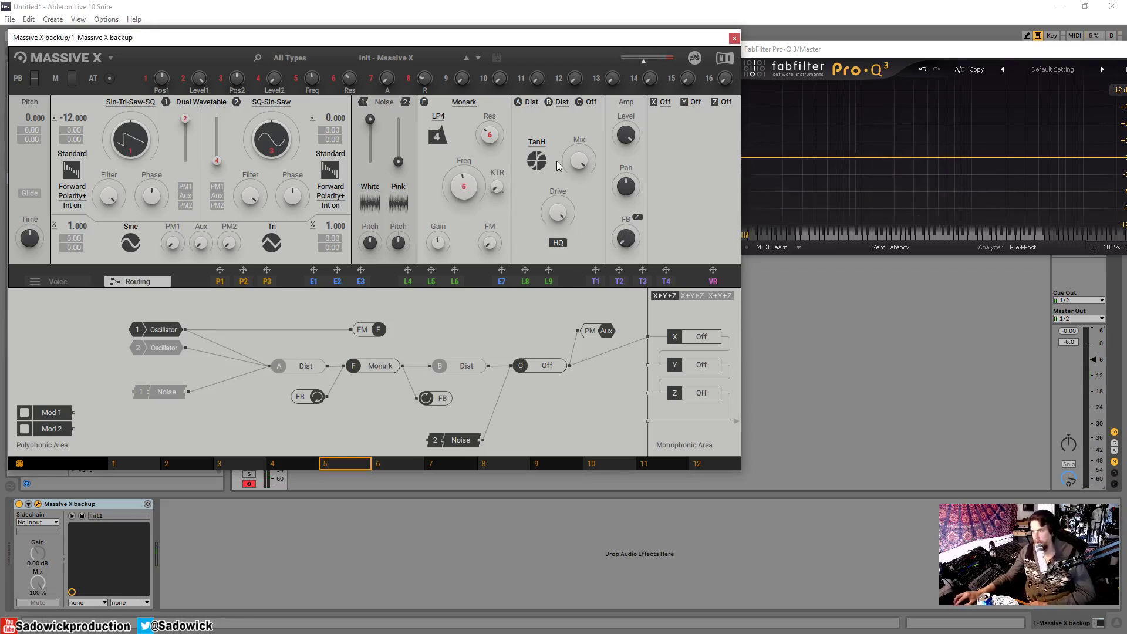
click(389, 58)
click(375, 100)
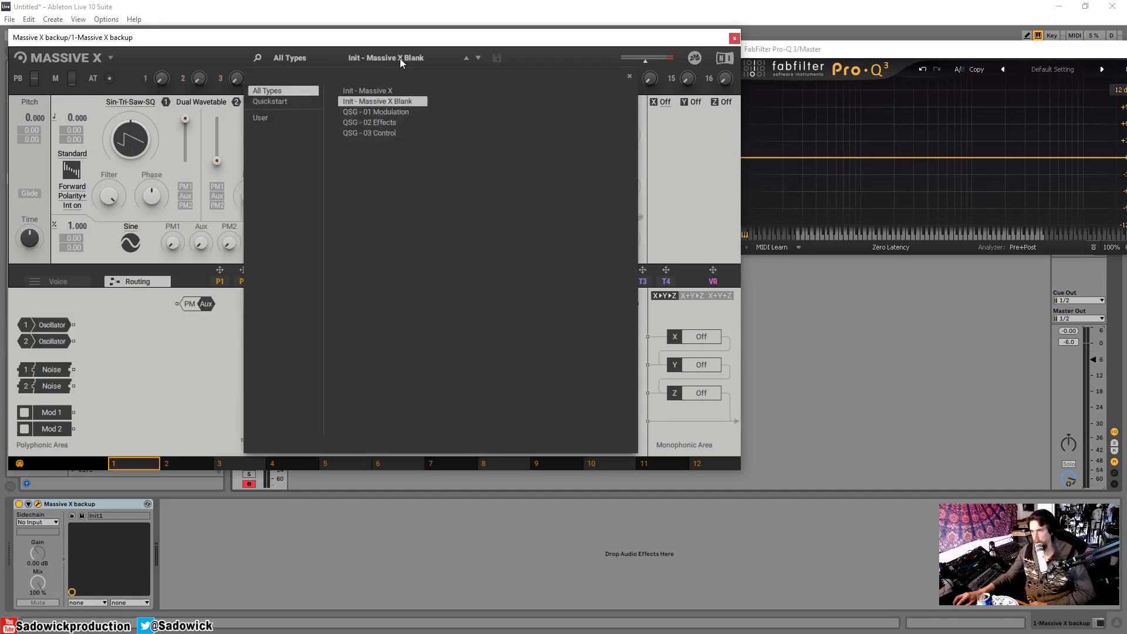
click(400, 58)
click(463, 101)
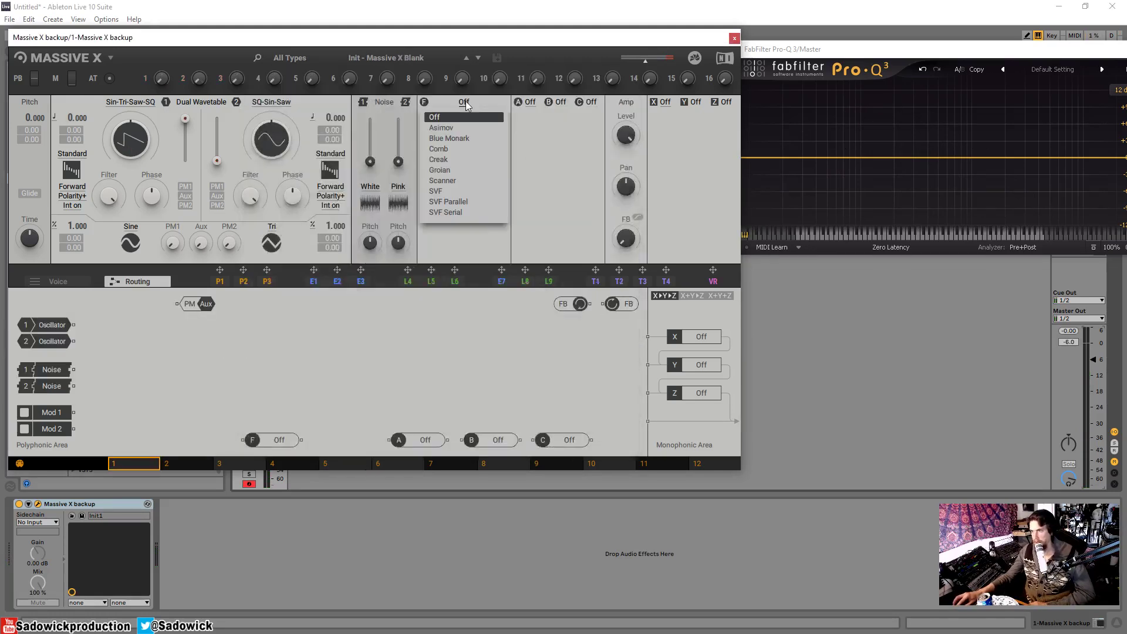
click(457, 149)
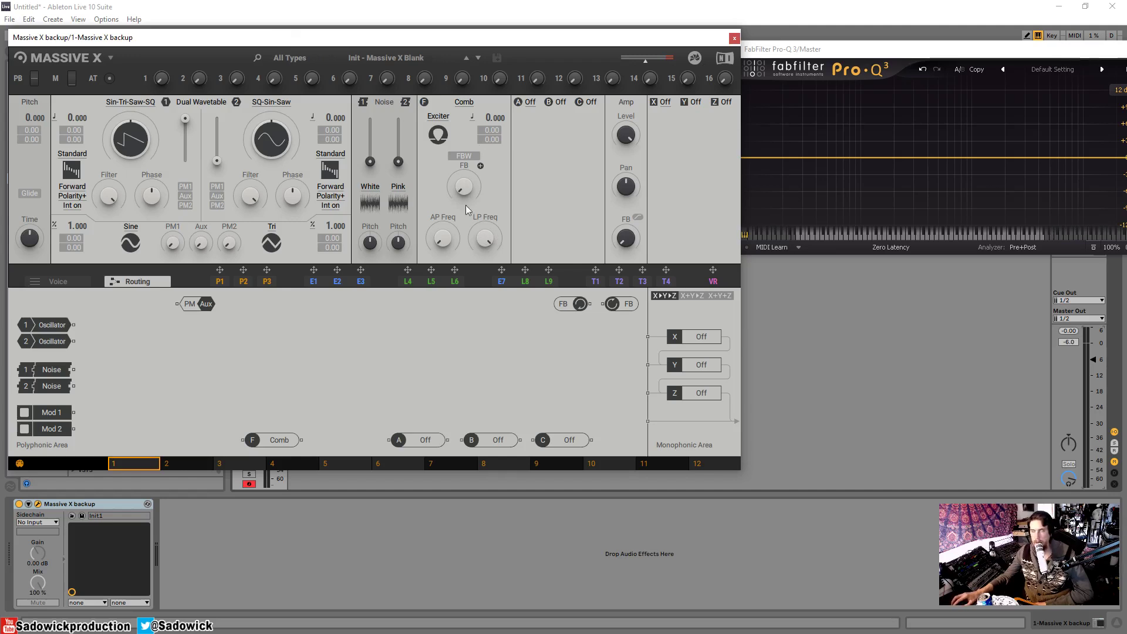
Reposition the Massive X window, close and reopen it, and continue in demo mode
drag(439, 42, 448, 65)
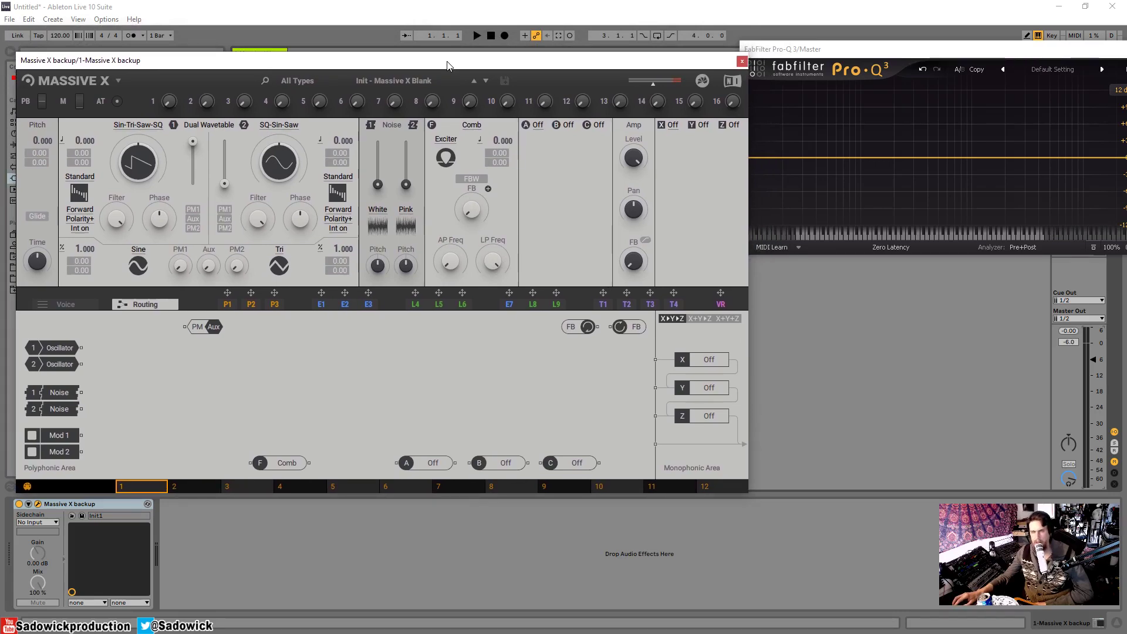
drag(447, 65, 446, 53)
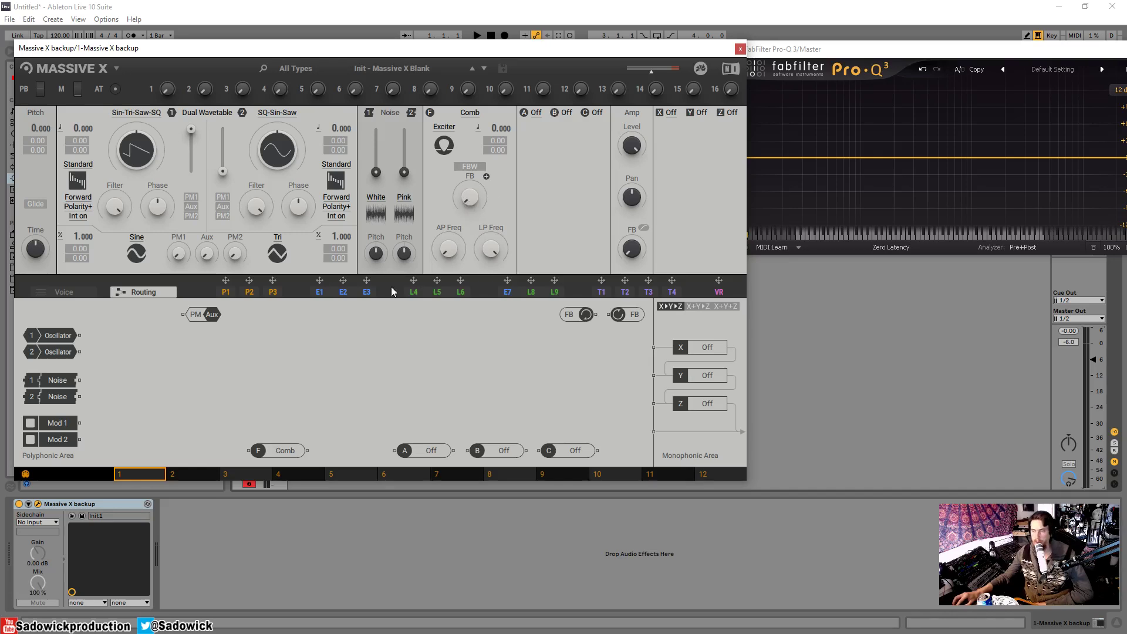
mouse_move(612, 53)
mouse_down()
mouse_move(632, 53)
mouse_move(622, 59)
mouse_up()
click(750, 56)
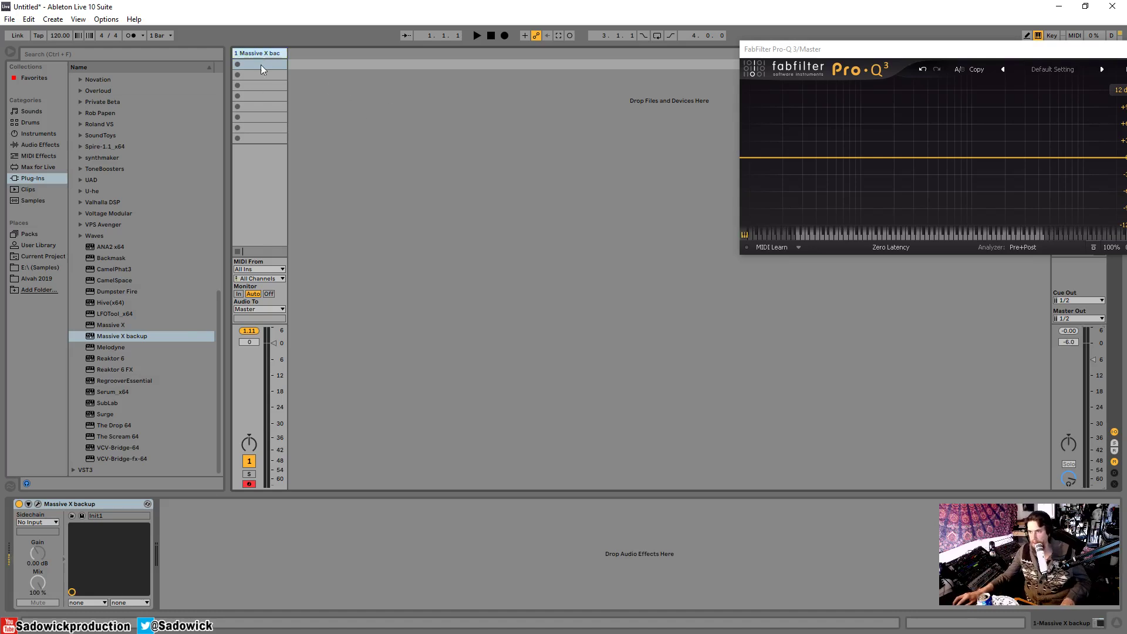
click(38, 504)
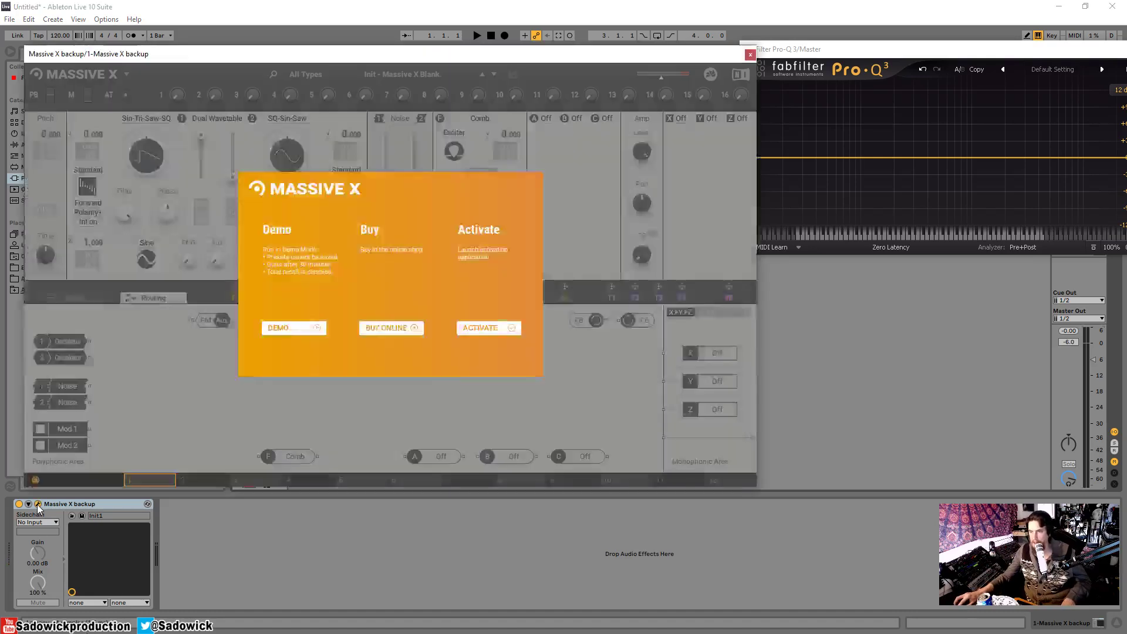
click(305, 330)
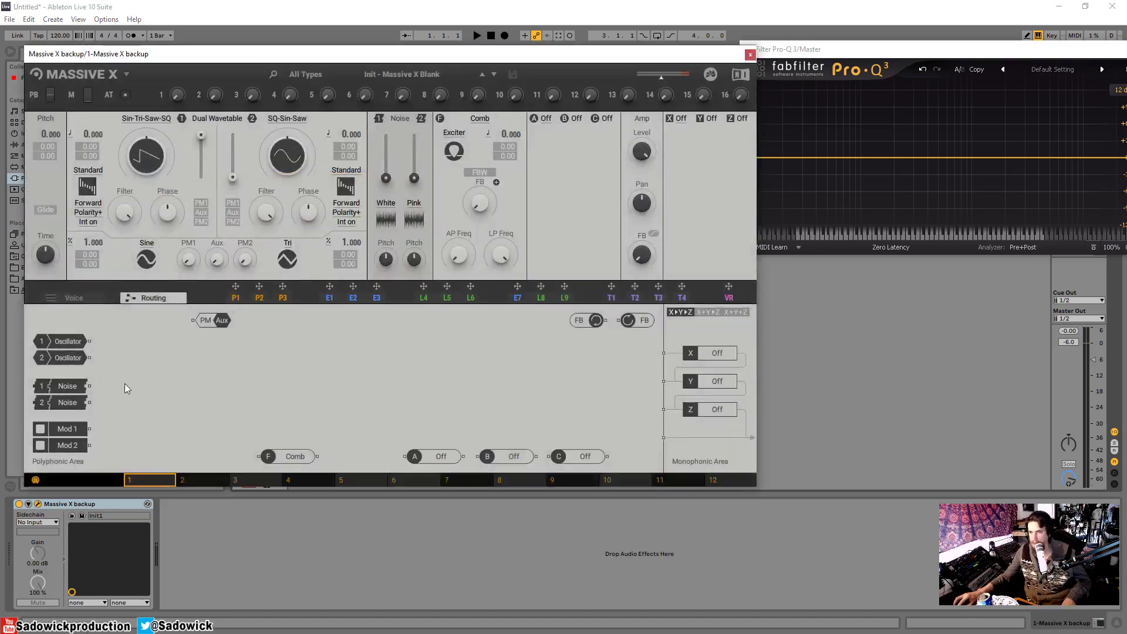
Route Oscillator 1 through the Comb filter into the monophonic area's output in the routing view
drag(61, 337, 338, 376)
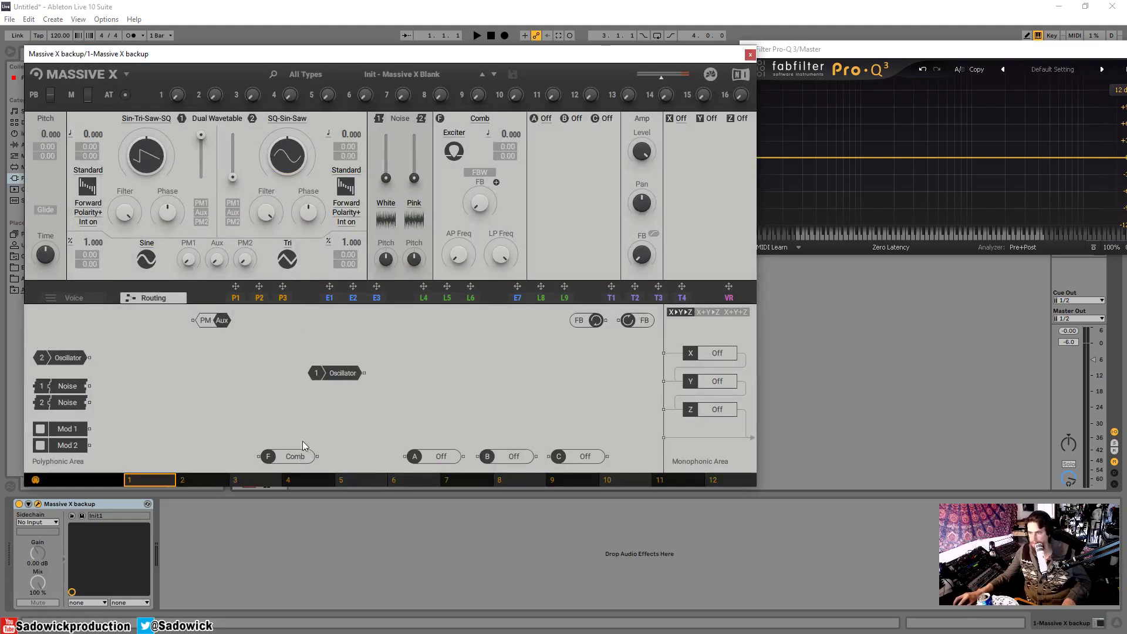
drag(293, 456, 659, 440)
drag(439, 374, 663, 439)
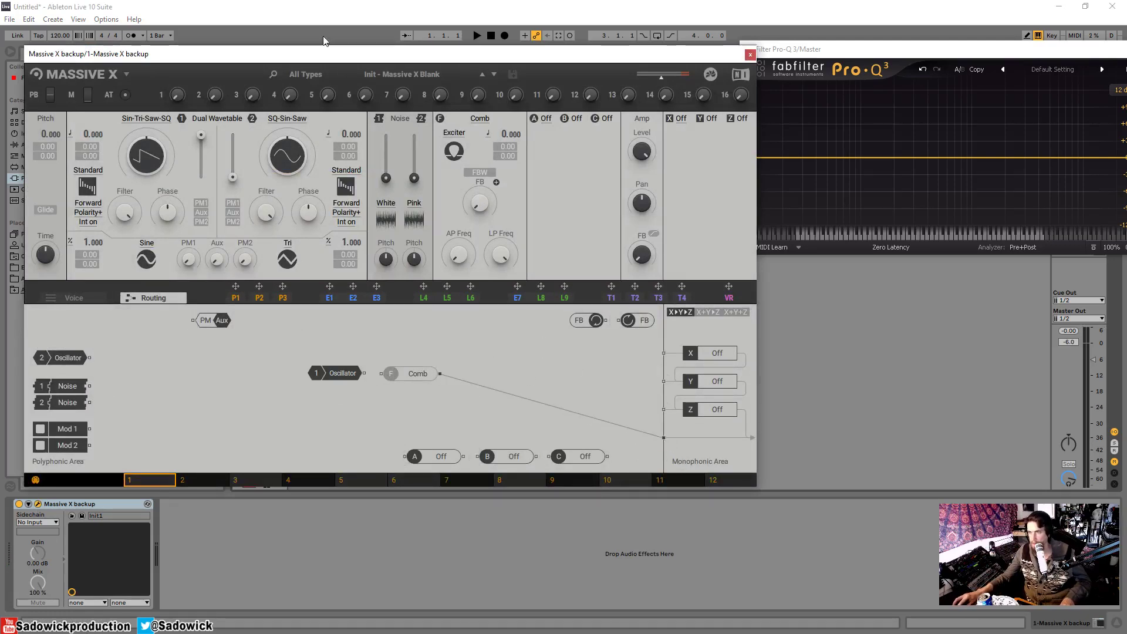
drag(364, 374, 381, 374)
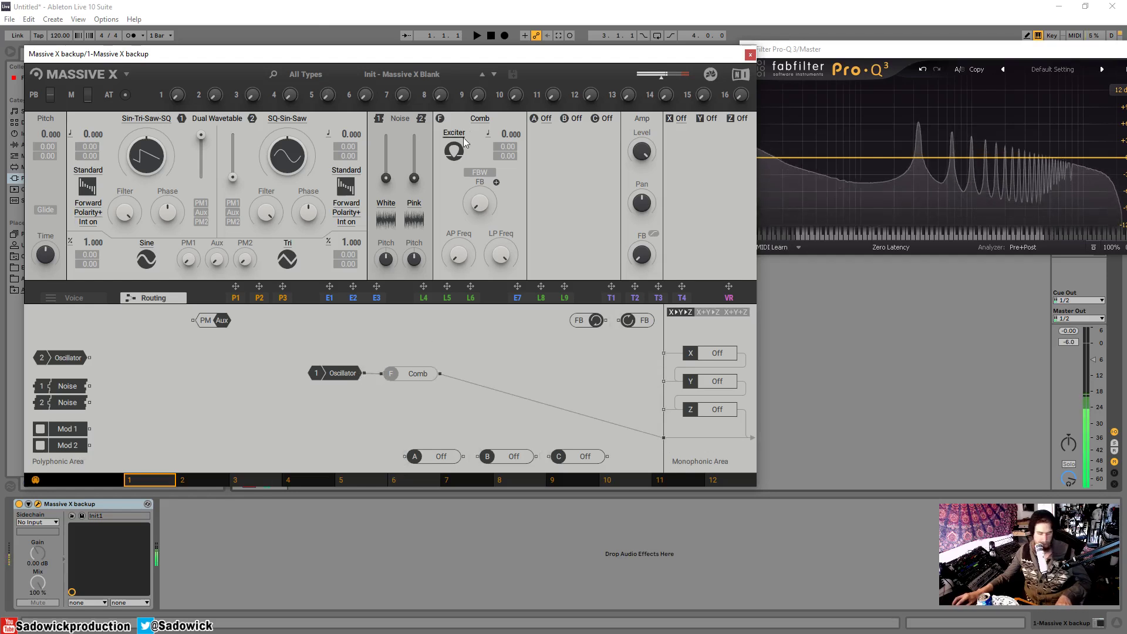
Close the Massive X window and add Live's Delay audio effect after the instrument
click(750, 54)
click(52, 145)
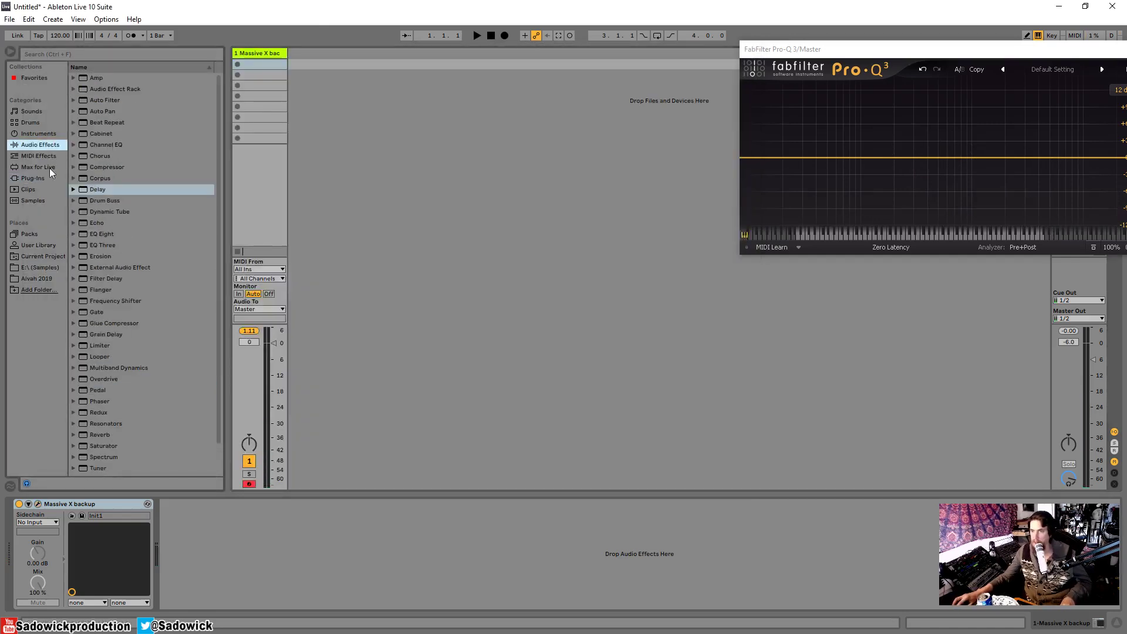
drag(97, 189, 252, 548)
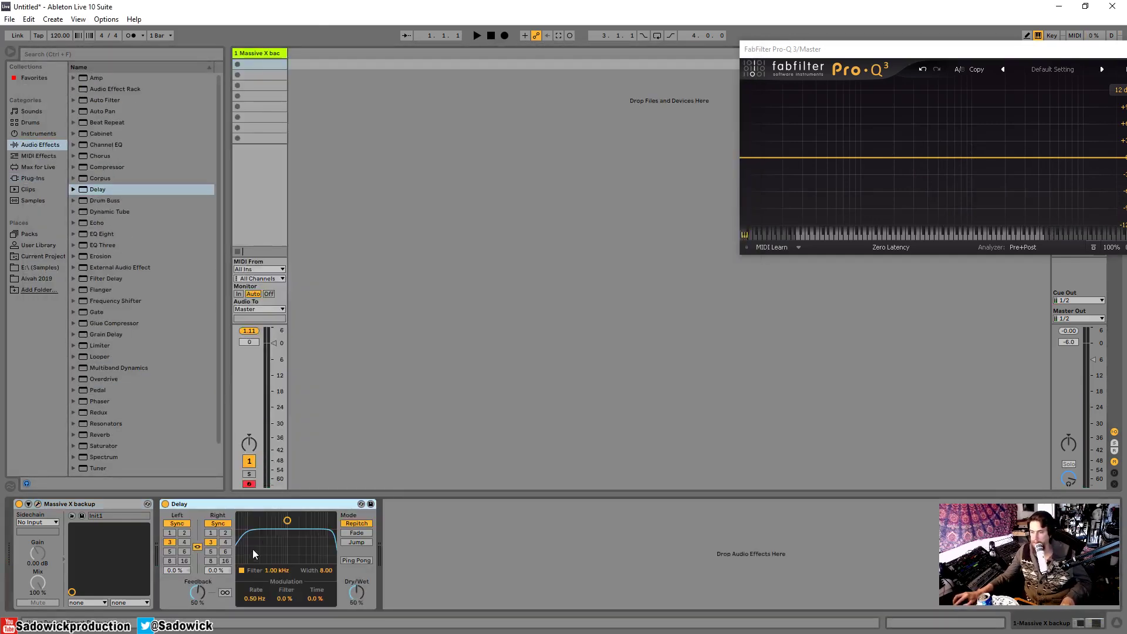
Switch the Delay to unsynced time, set both channels to 1.00 ms, and set its filter to 1.04 kHz with width 9.00
click(213, 524)
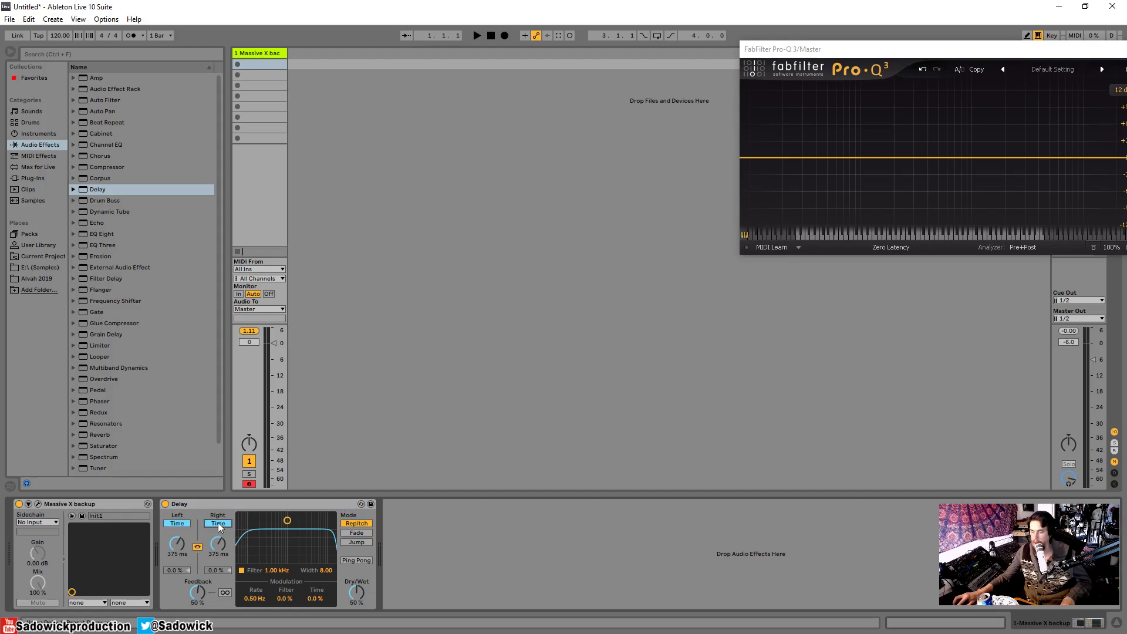
drag(217, 544, 191, 612)
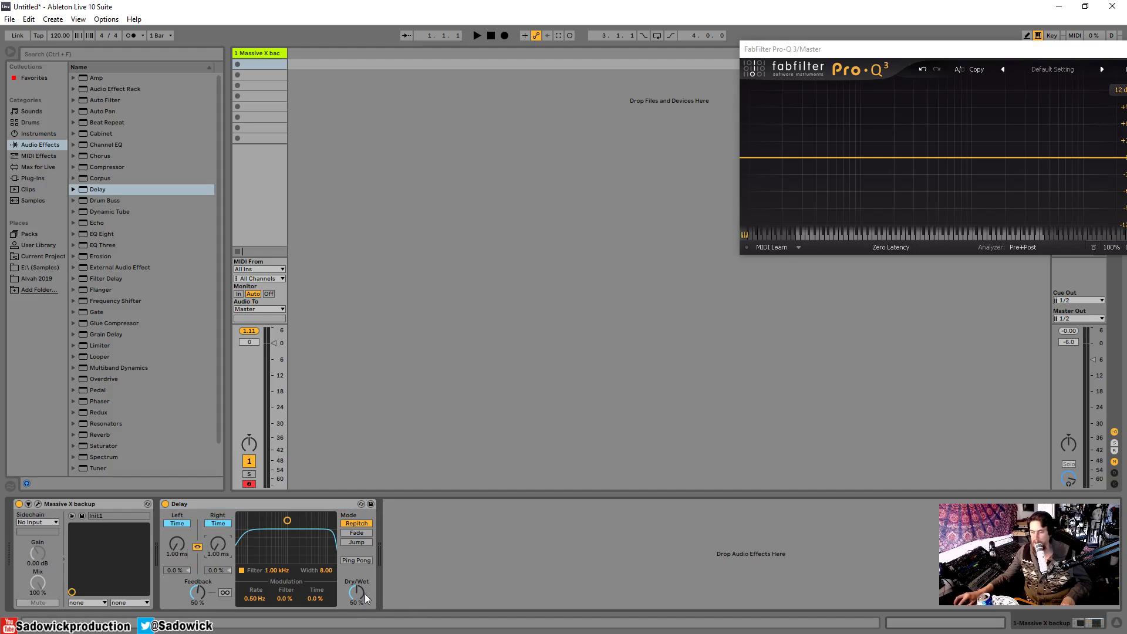
drag(314, 537, 317, 527)
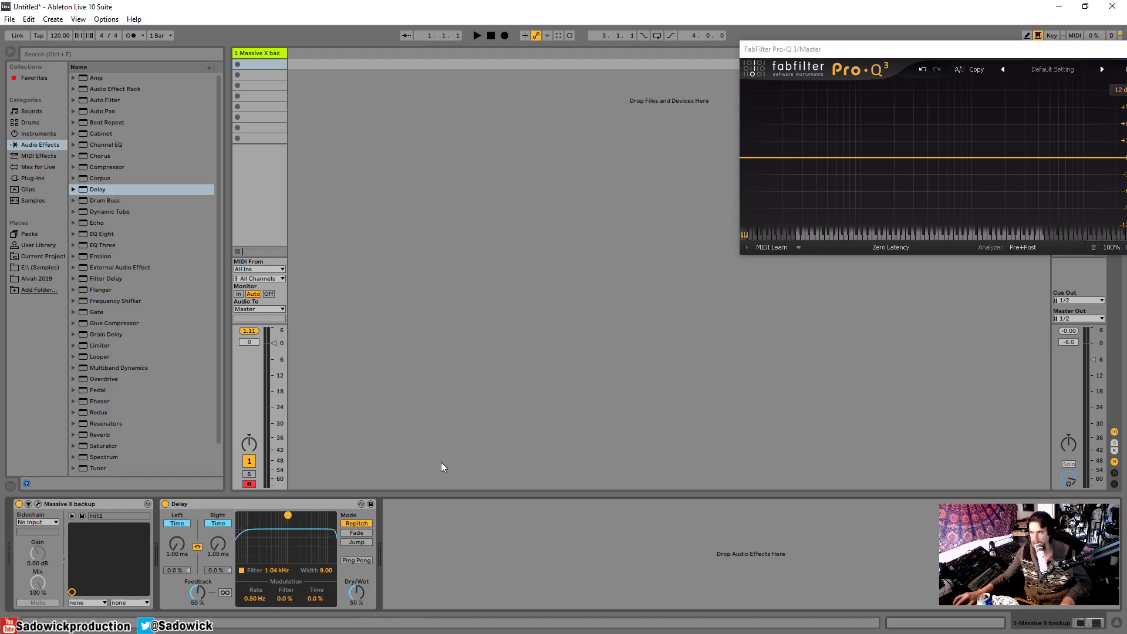
Toggle the Delay off and on to compare the sound, and leave it bypassed
click(166, 504)
click(165, 504)
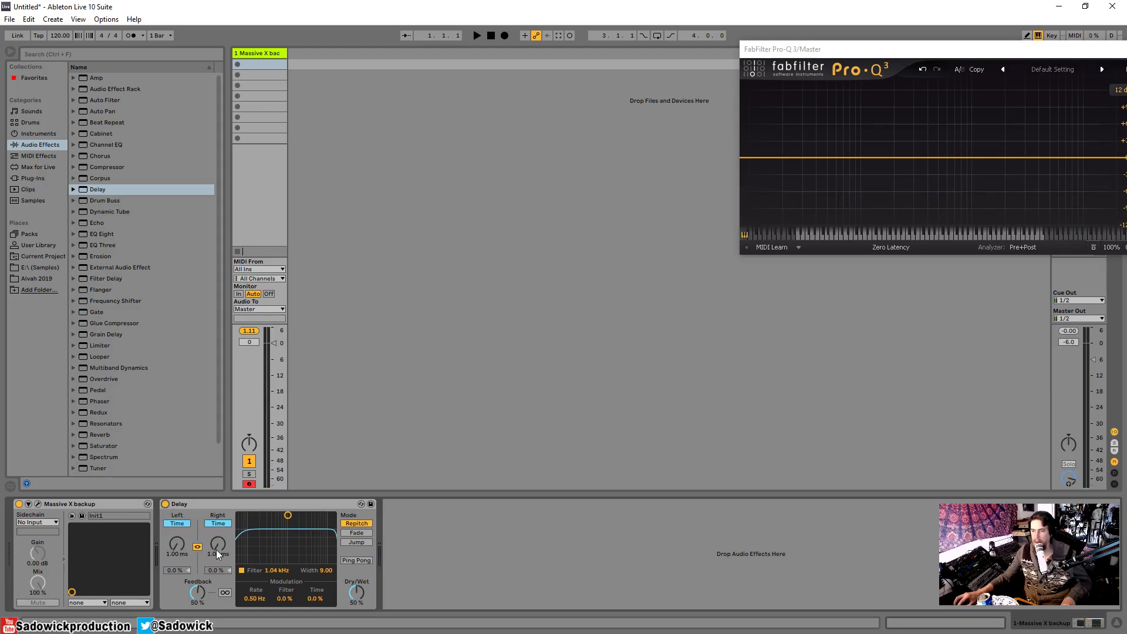
click(165, 504)
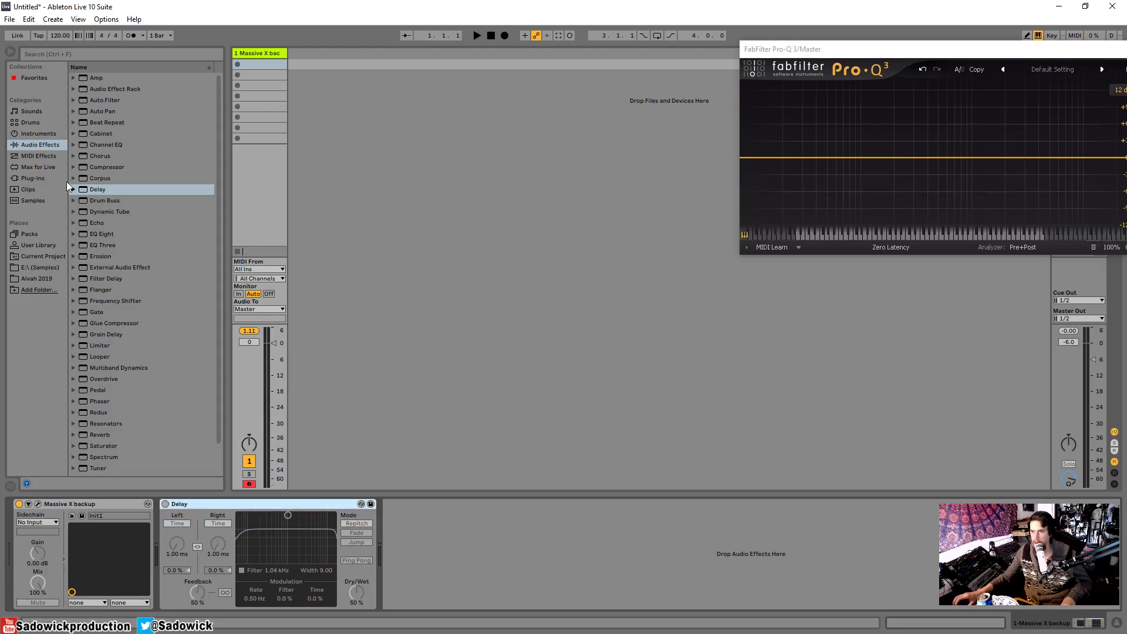
Load the Serum_x64 plug-in onto a new track
click(30, 178)
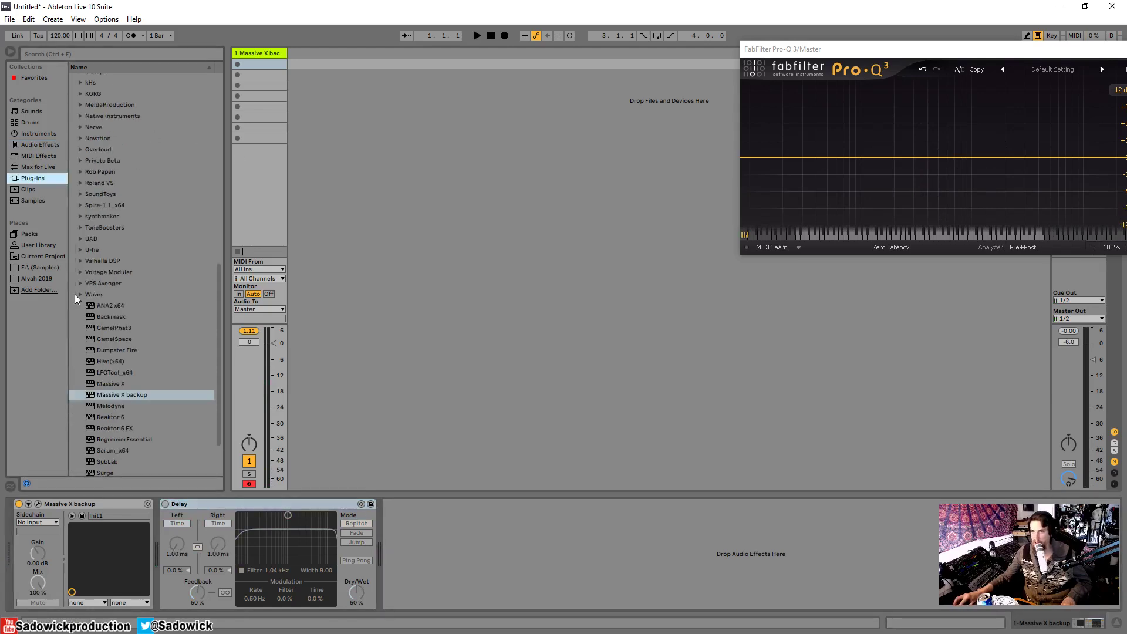
scroll(93, 287, down, 3)
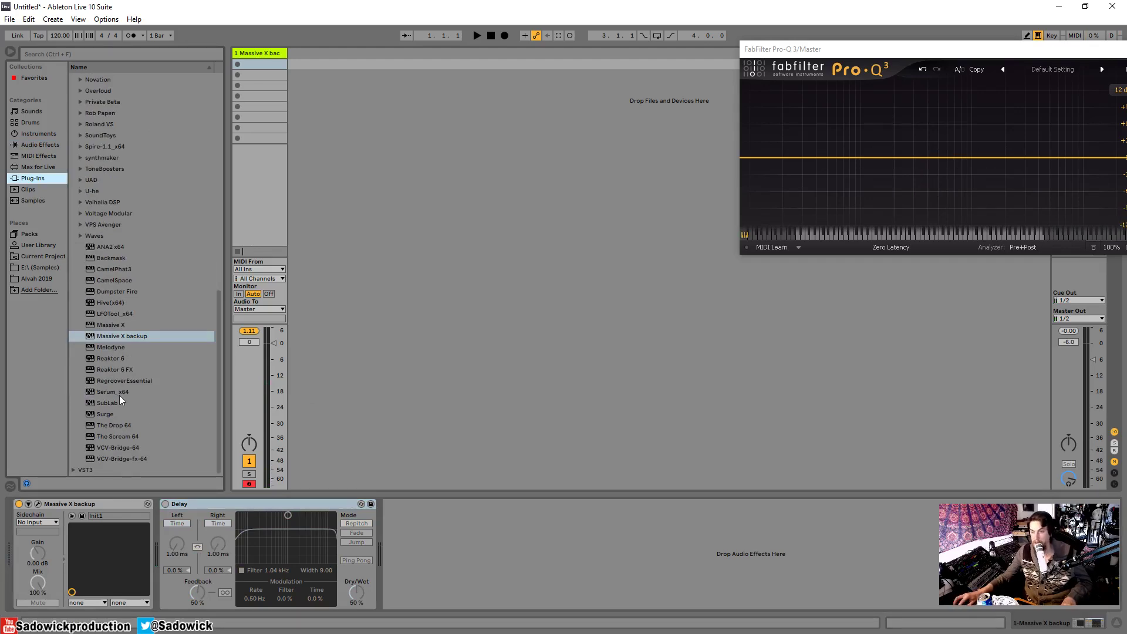
drag(118, 393, 330, 177)
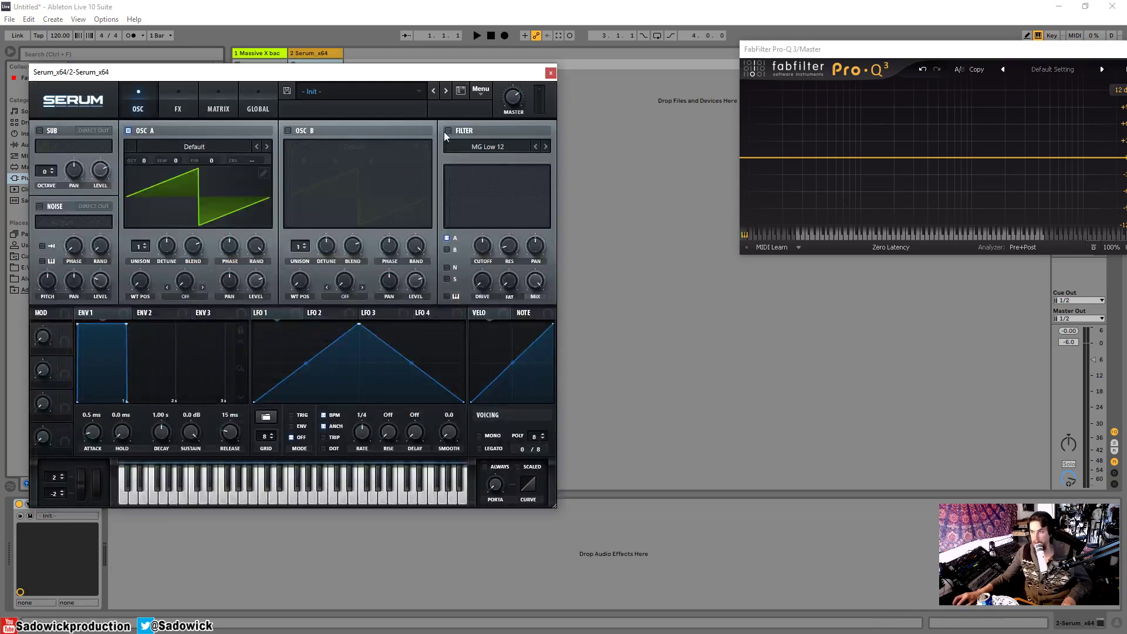
Enable Serum's filter and set its type to Cmb + from the Flanges group
click(448, 130)
click(487, 147)
mouse_move(486, 173)
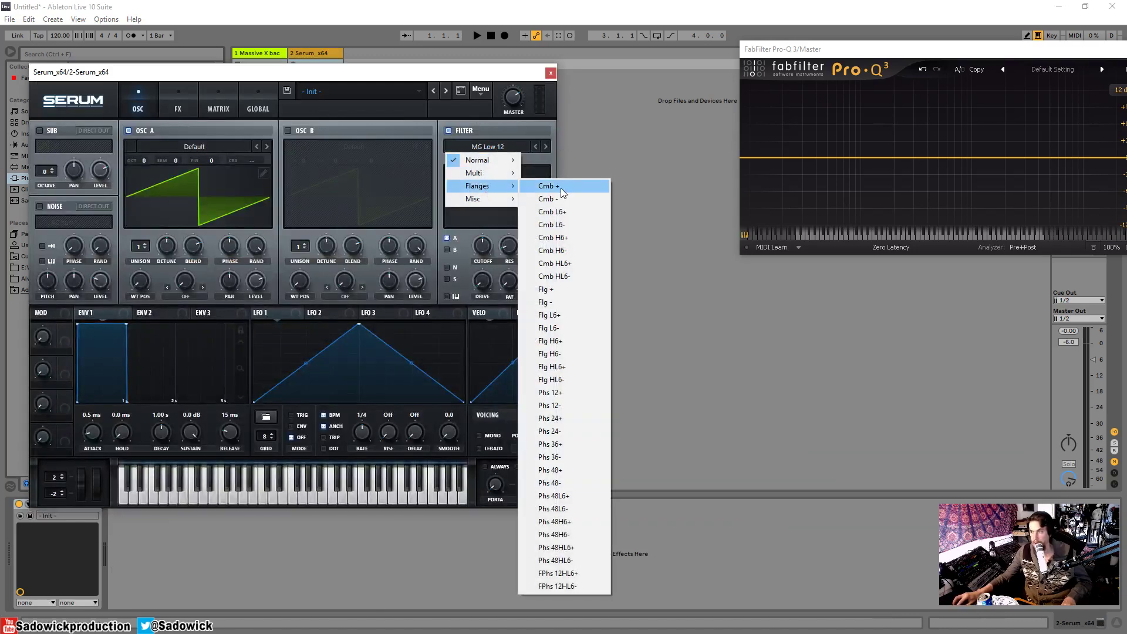
click(562, 188)
Adjust the comb filter's resonance and cutoff to reshape its response curve, and switch the filter type to Cmb -
drag(507, 250, 527, 173)
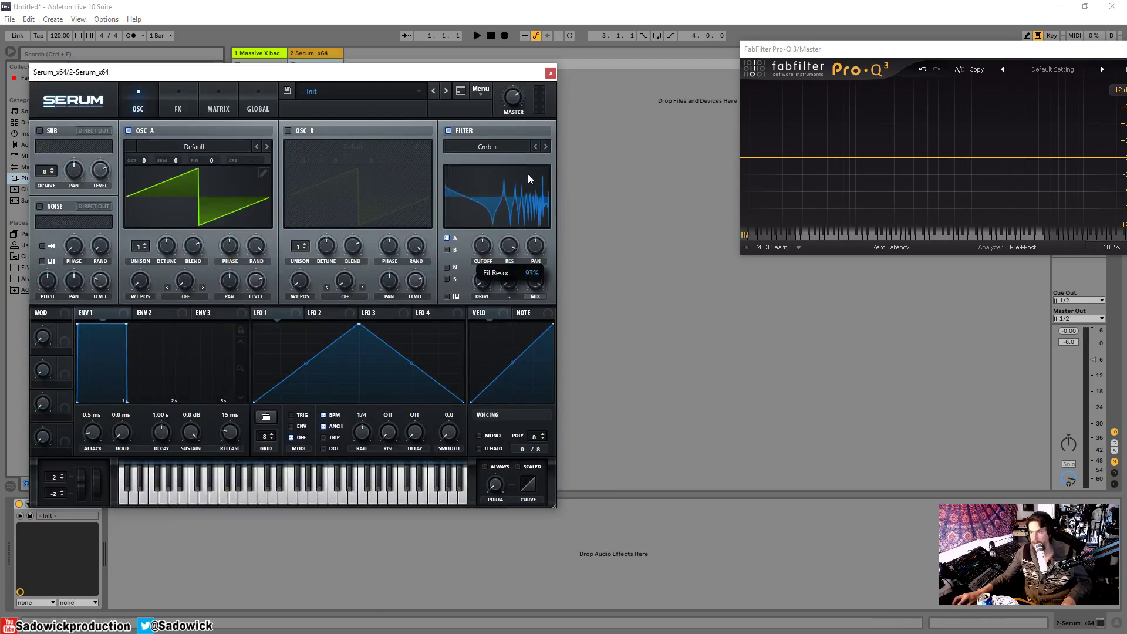
mouse_move(484, 244)
mouse_down()
mouse_move(478, 284)
mouse_move(490, 249)
mouse_up()
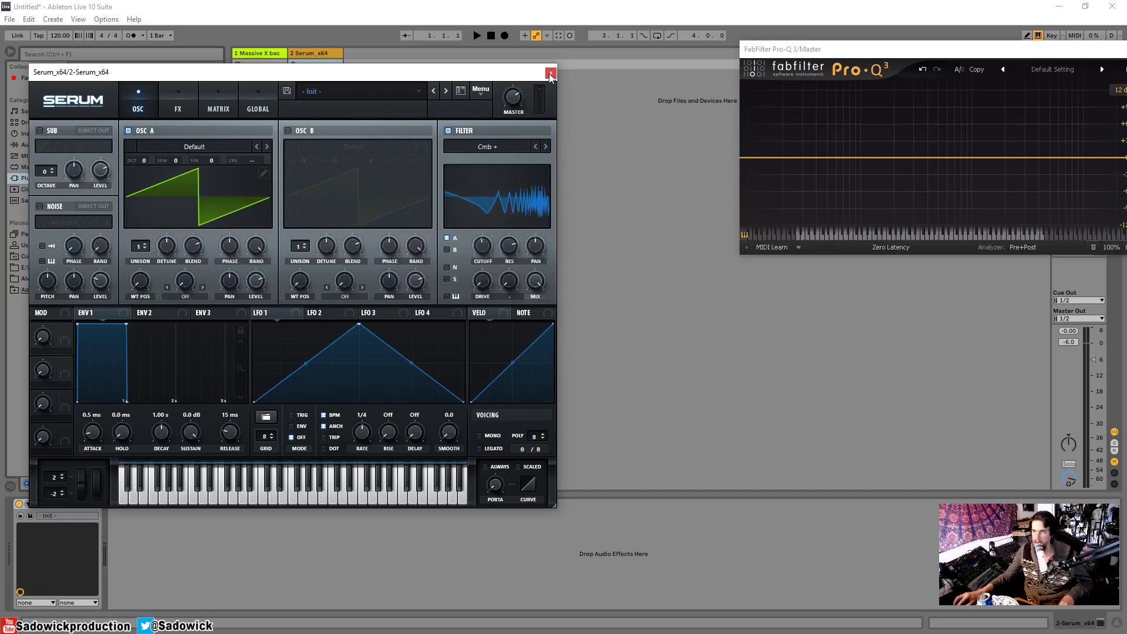
drag(452, 71, 519, 77)
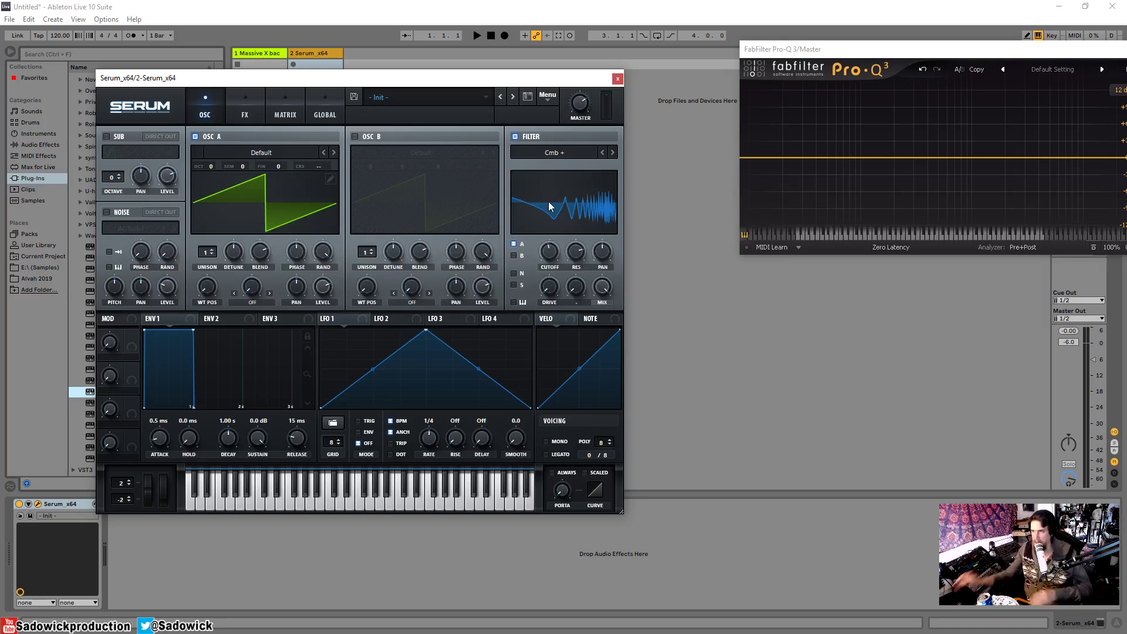
click(613, 153)
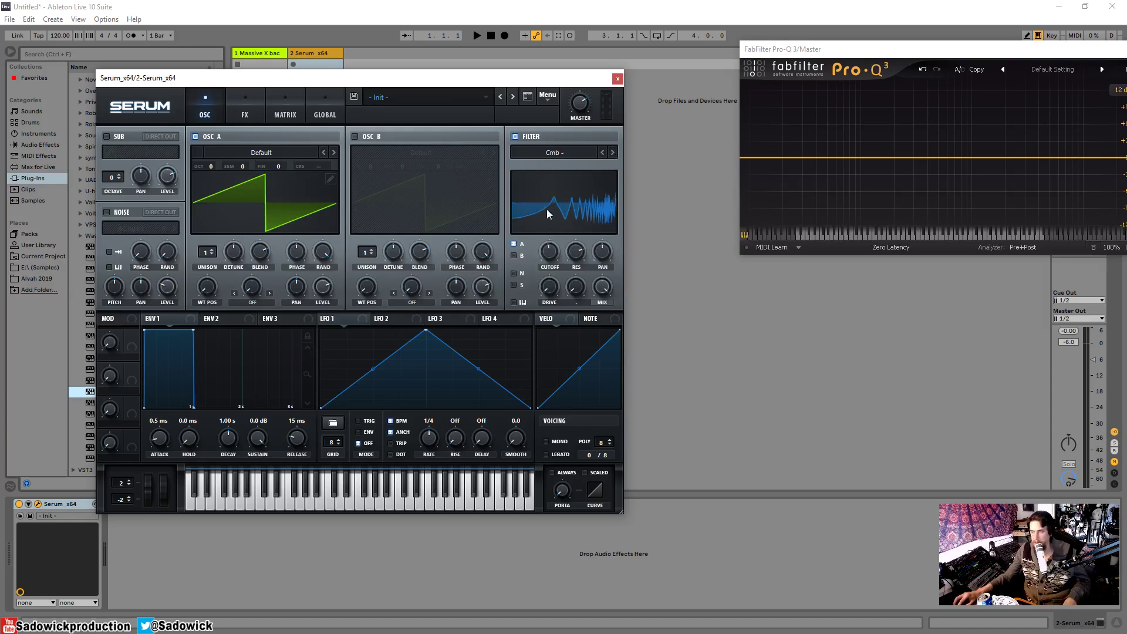
Compare Serum's Cmb + and Cmb - filter types, leave it on Cmb -, and close the plug-in window
click(602, 153)
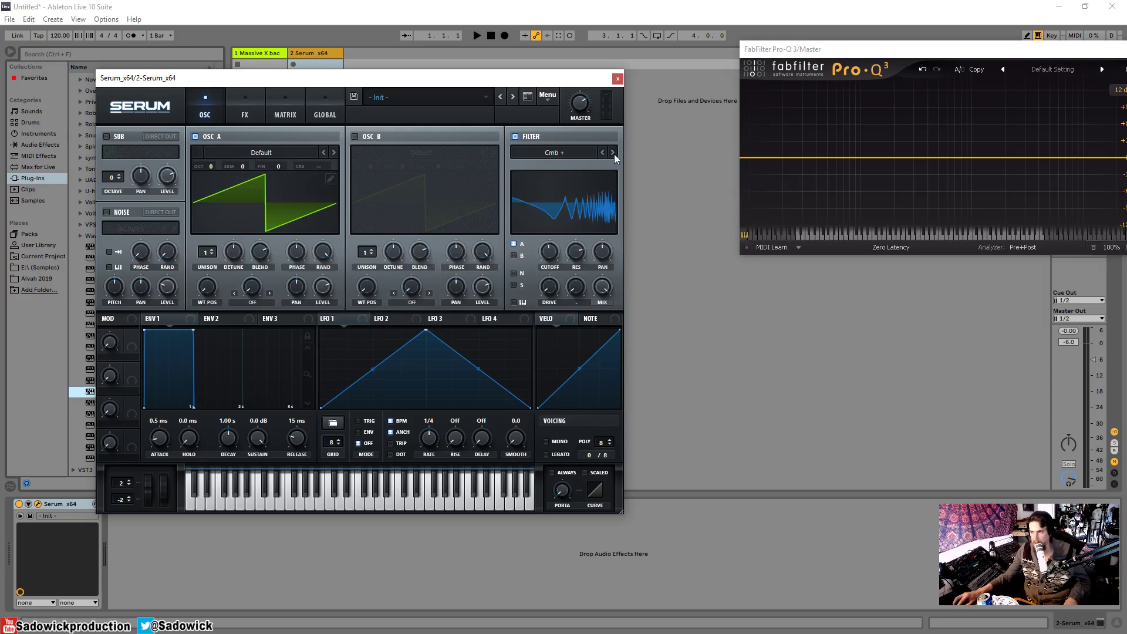
click(613, 153)
click(603, 153)
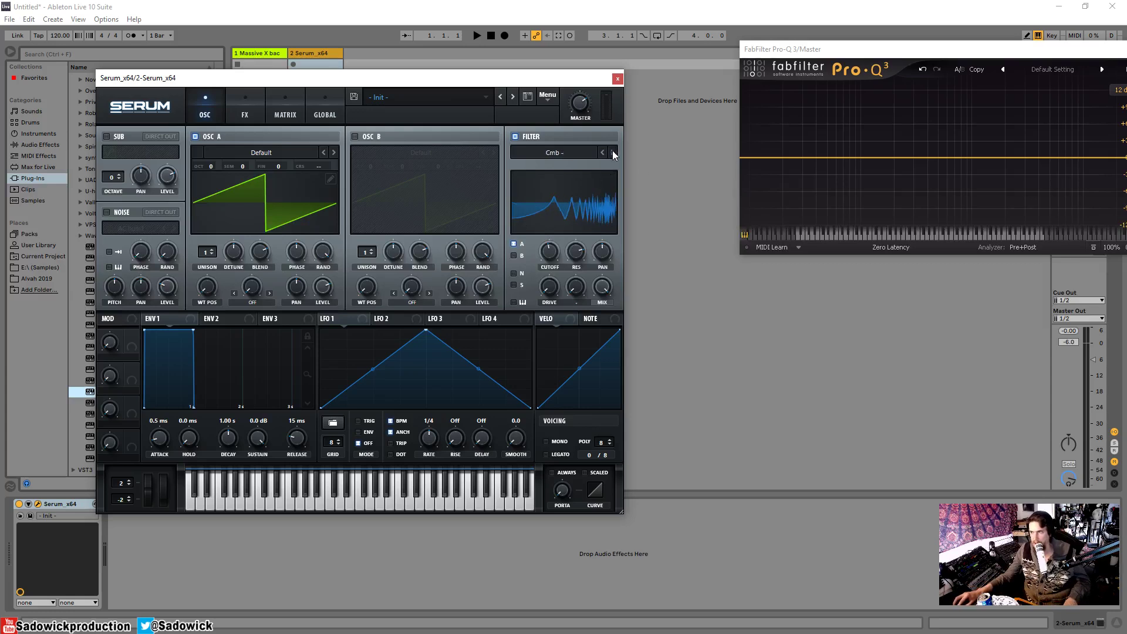
click(617, 79)
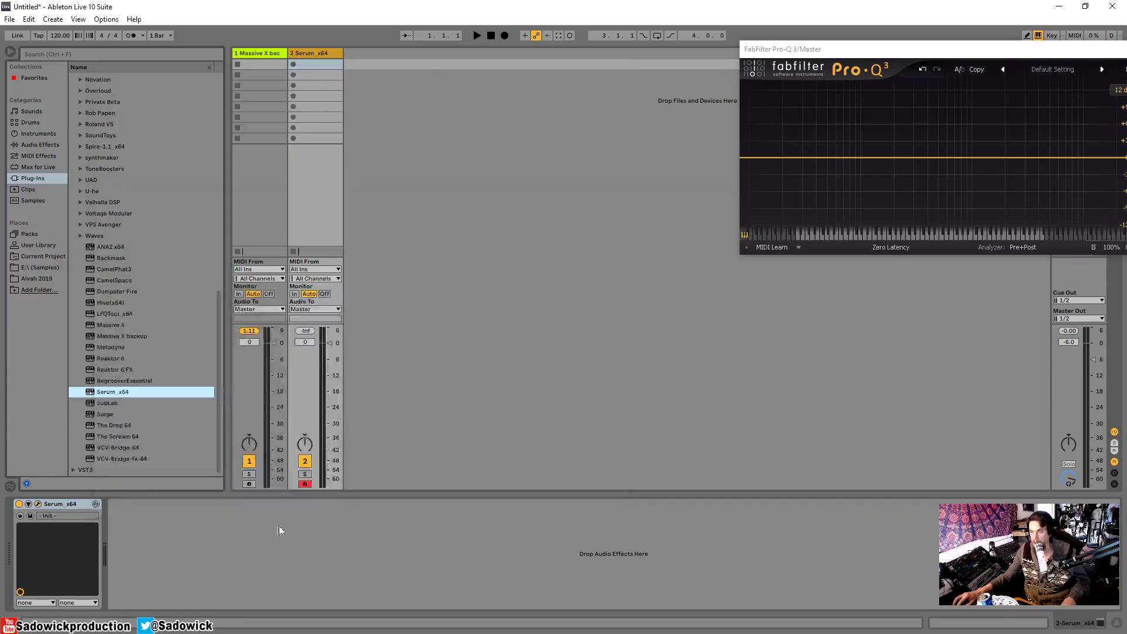
Enable the Delay on the Massive X track and raise its linked left and right delay times to 2.01 ms
click(273, 57)
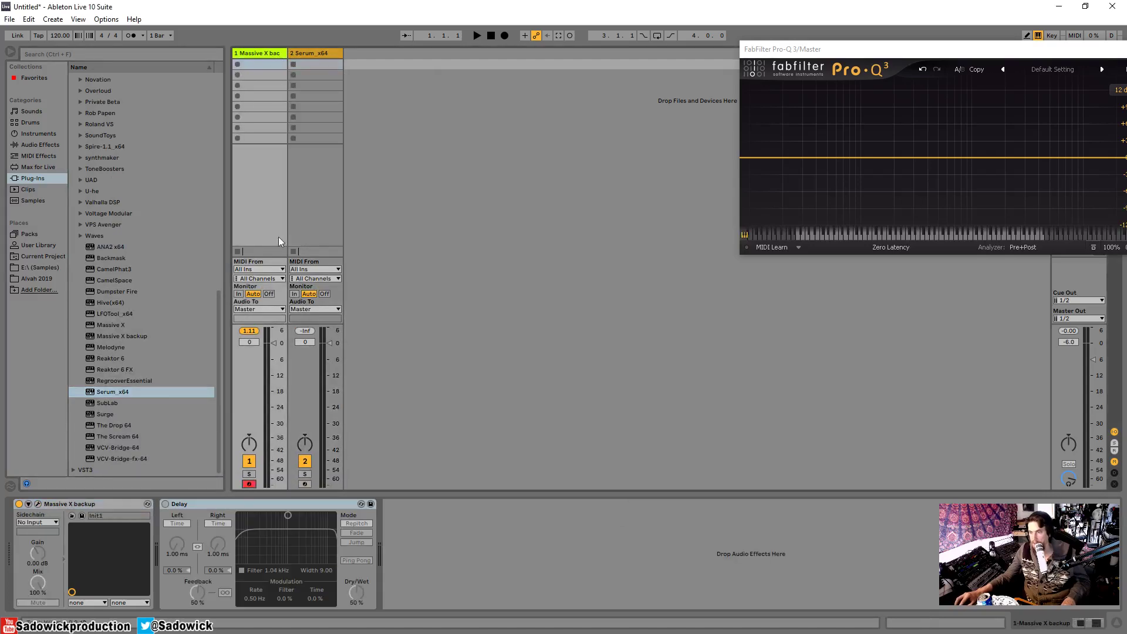
click(165, 503)
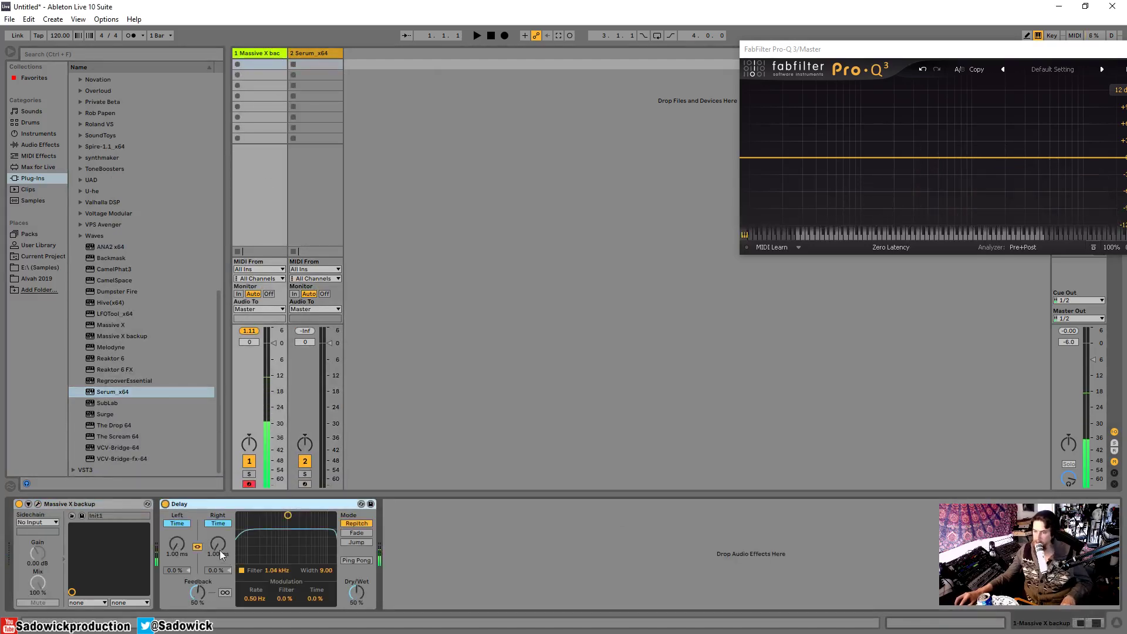
drag(217, 544, 218, 531)
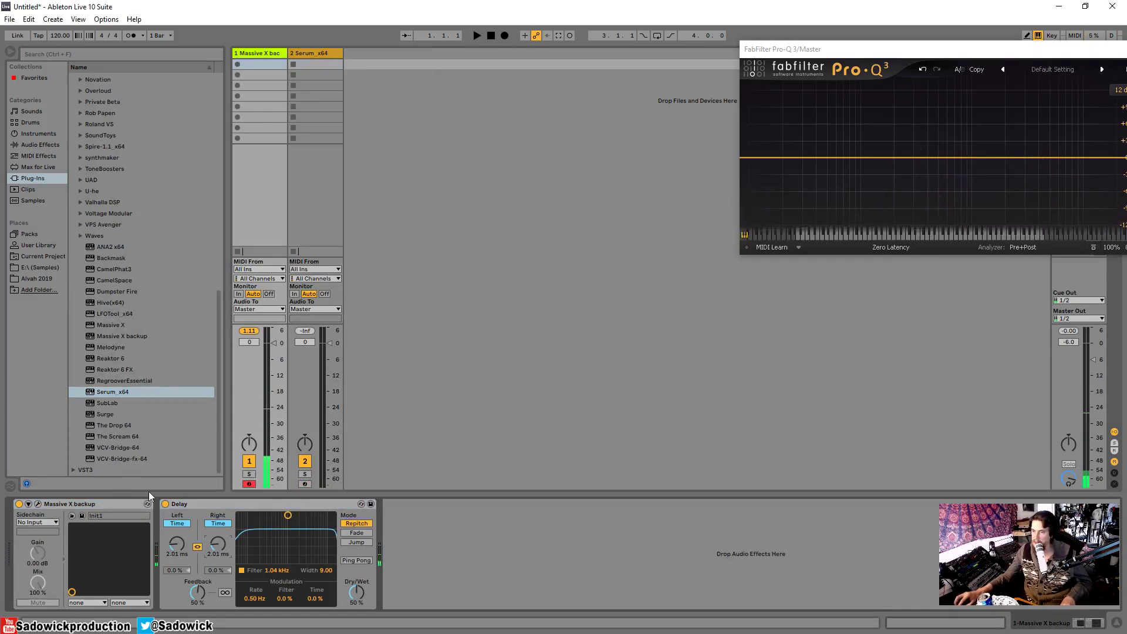
Toggle the Delay off and on several times to compare the dry and delayed sound, leaving it on
click(165, 504)
click(165, 503)
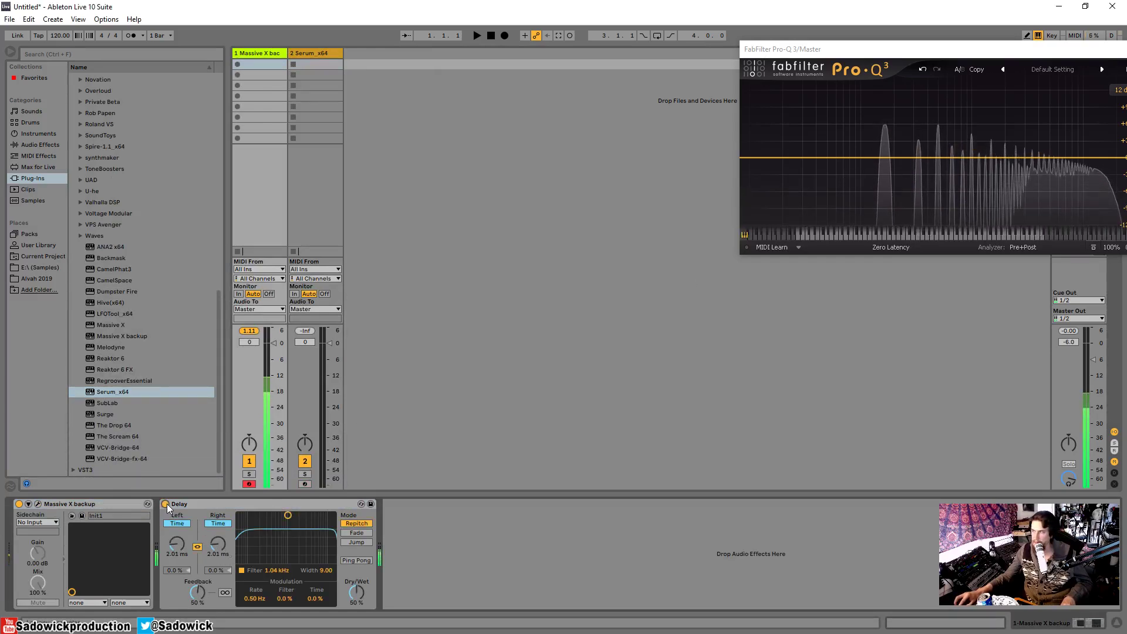
click(167, 504)
click(166, 504)
click(165, 505)
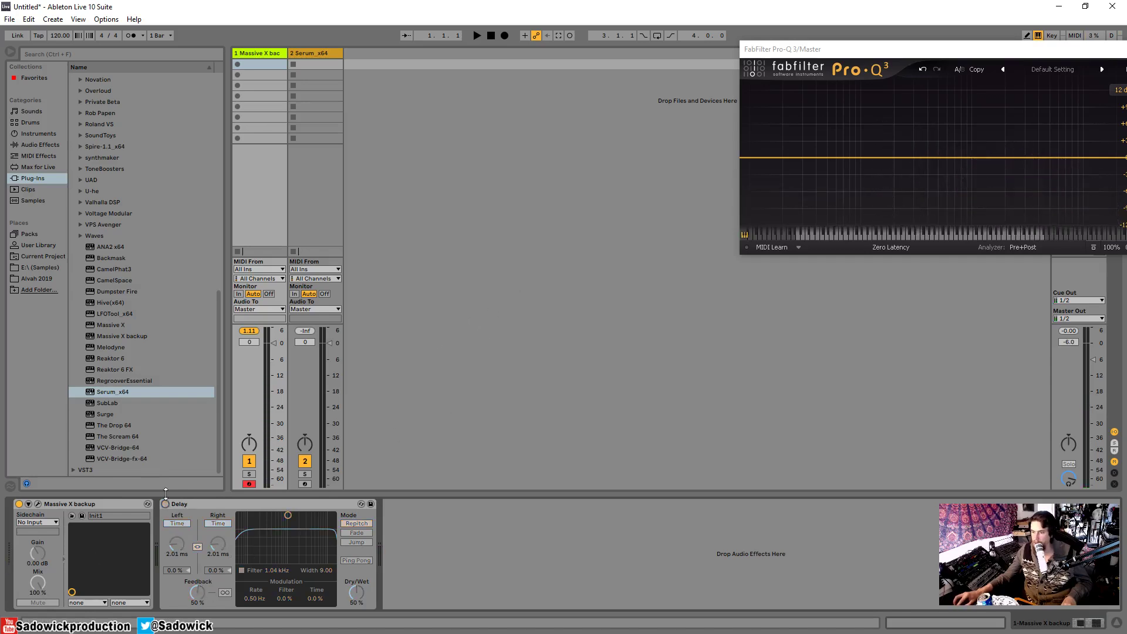
click(166, 504)
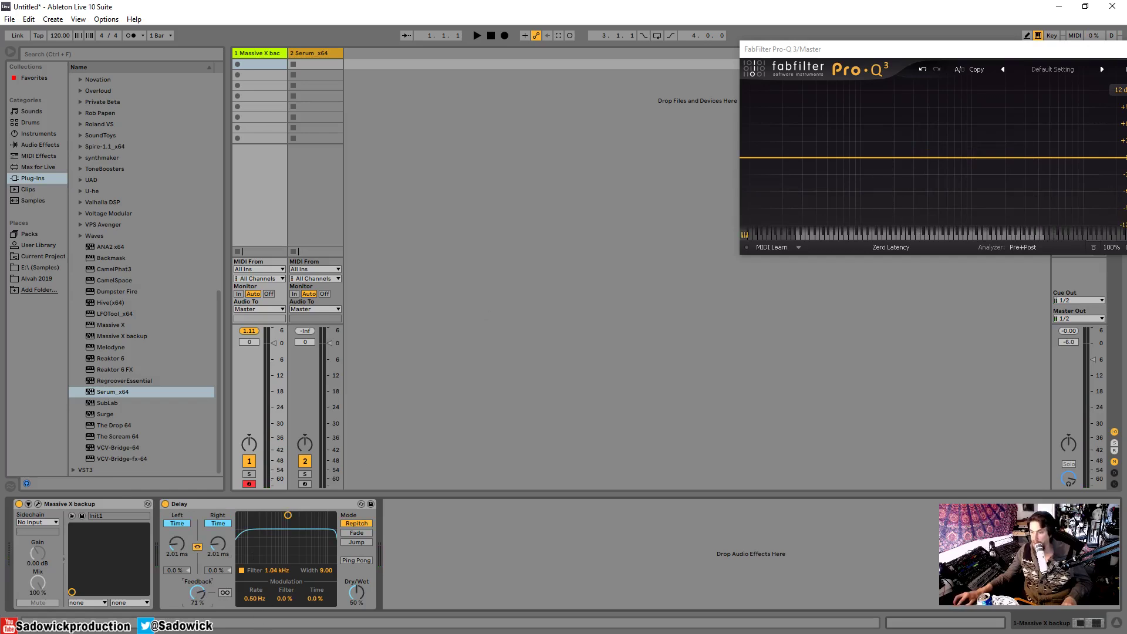
Set the Delay's feedback to 81 % and both delay times to 13.5 ms, and bypass the device
drag(197, 593, 177, 532)
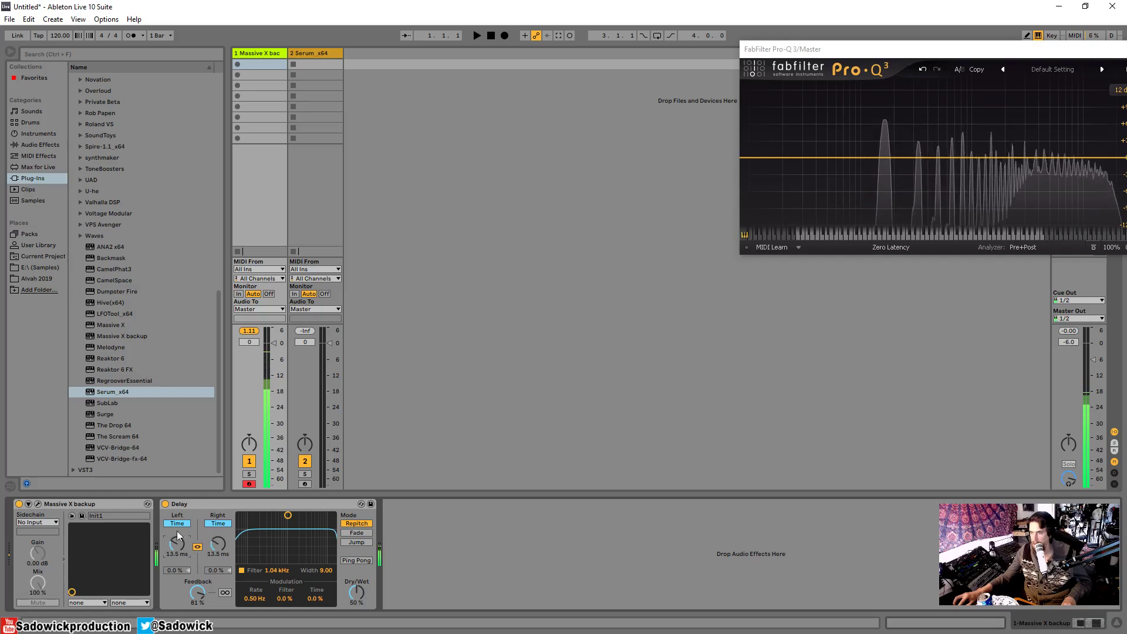
click(166, 504)
Open the Massive X editor, set the comb filter's pitch to 8.000, and raise its feedback to about midway
click(38, 505)
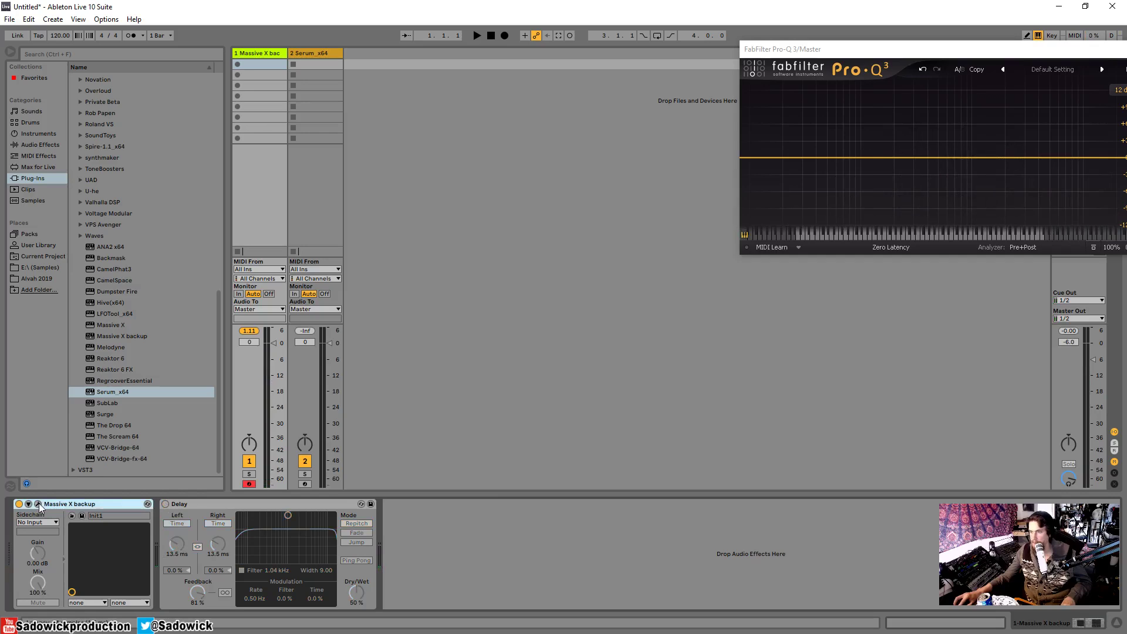
click(38, 503)
click(291, 326)
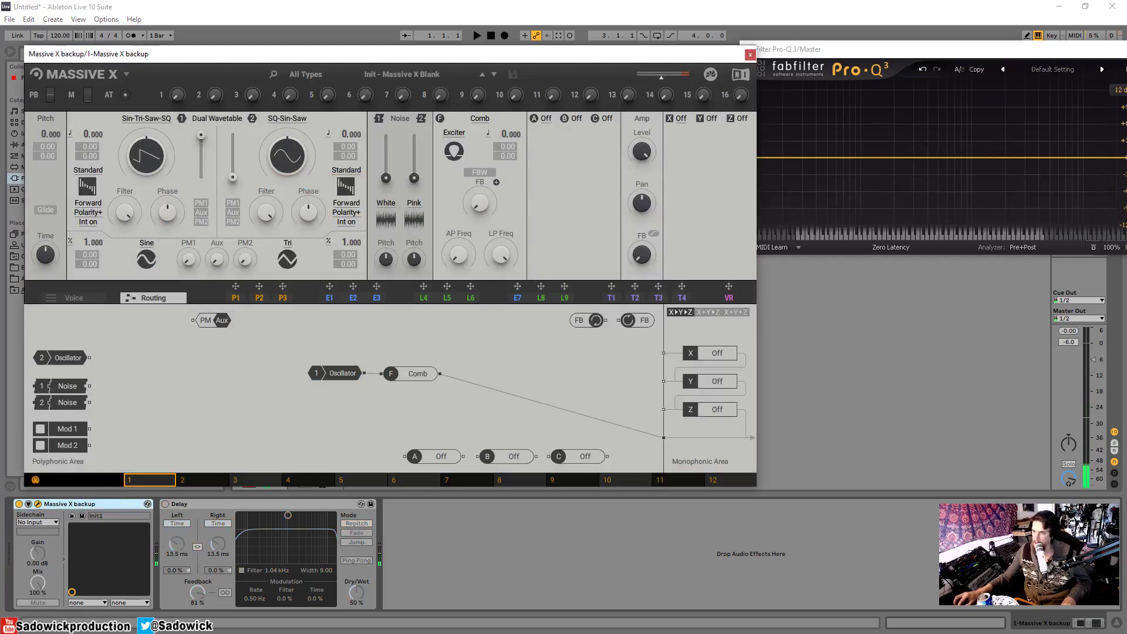
drag(477, 214, 481, 197)
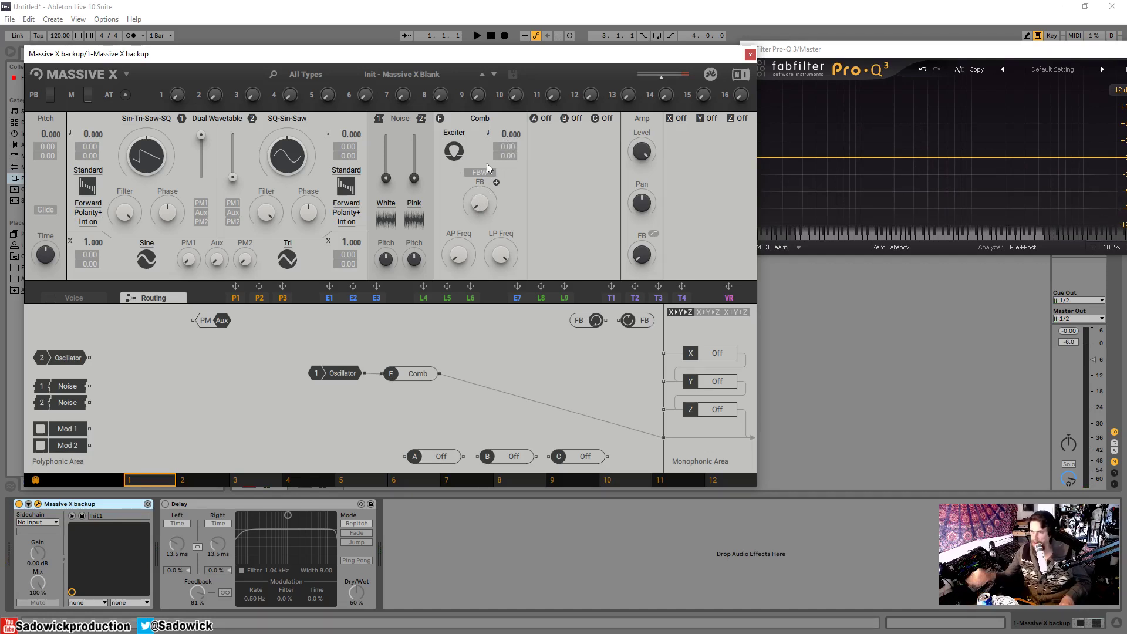
drag(504, 134, 505, 117)
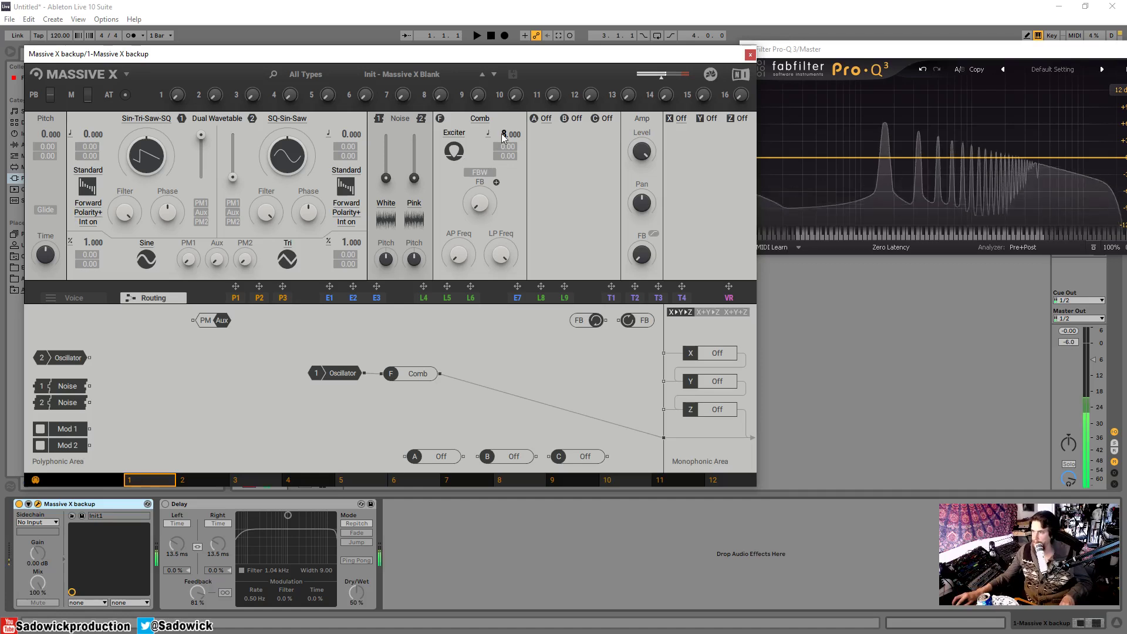
drag(482, 204, 482, 178)
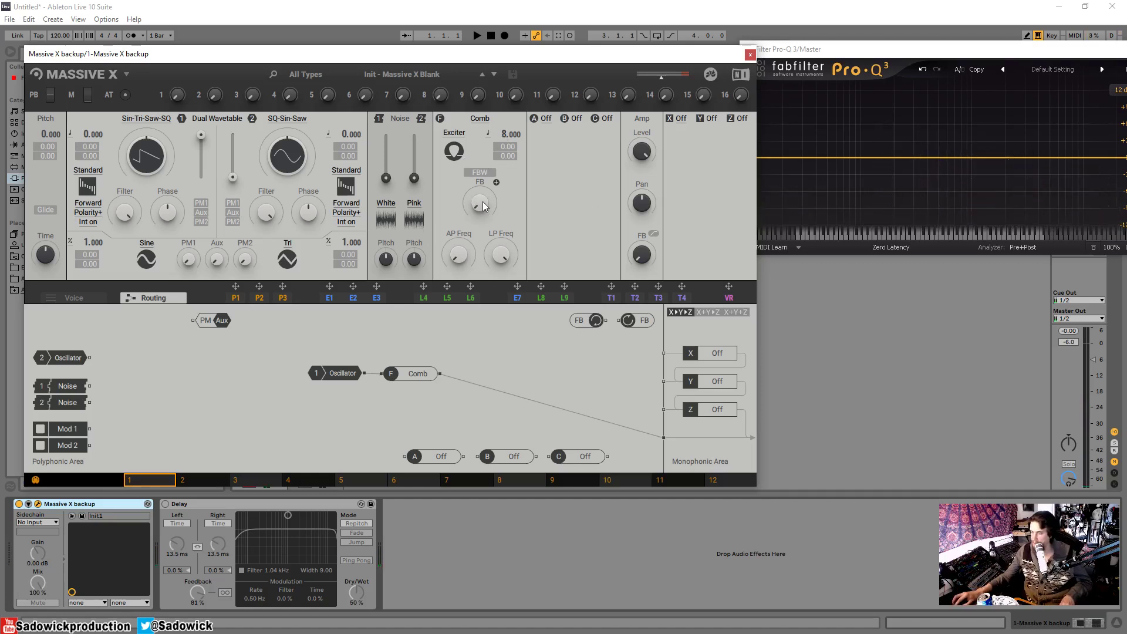
drag(482, 206, 482, 181)
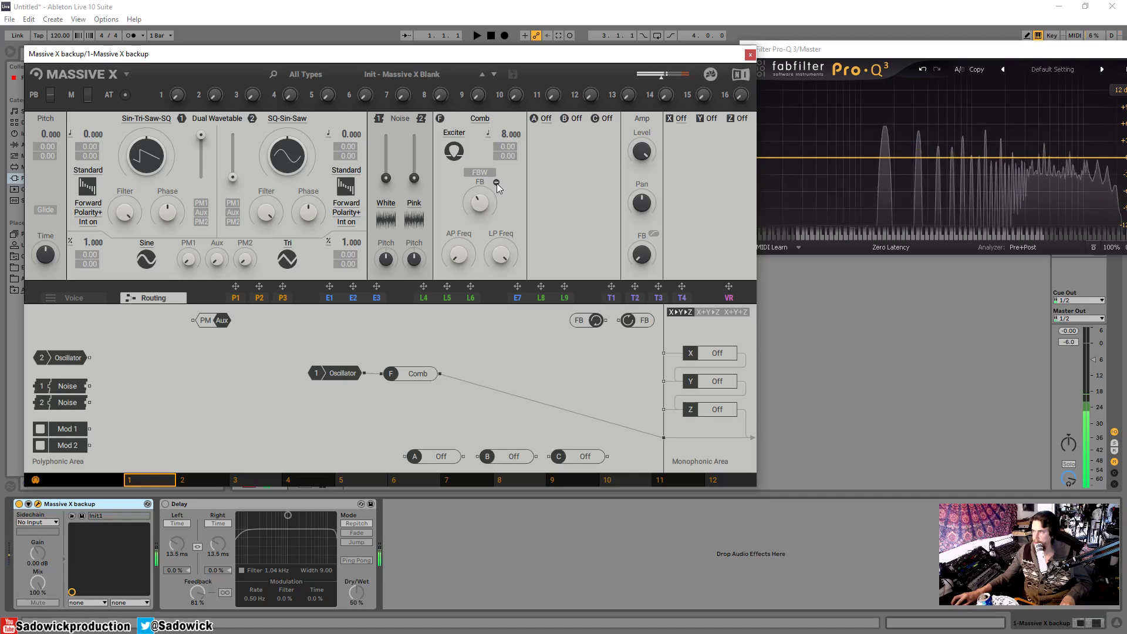
double_click(420, 373)
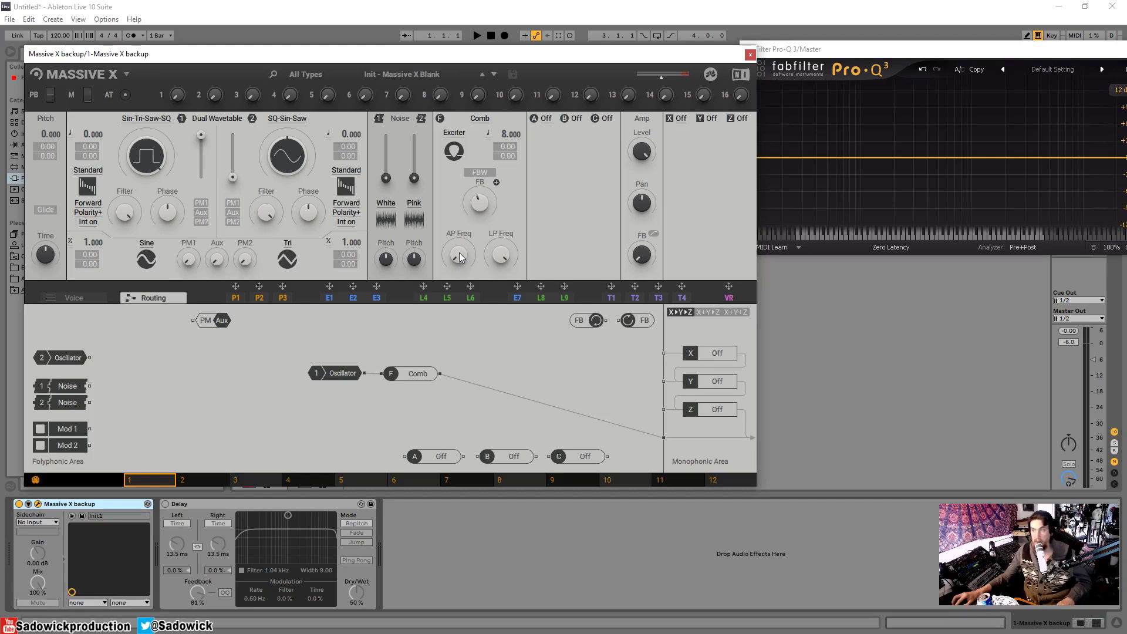
Raise the comb filter's AP Freq and review its available modes, keeping Exciter selected
drag(459, 253, 460, 248)
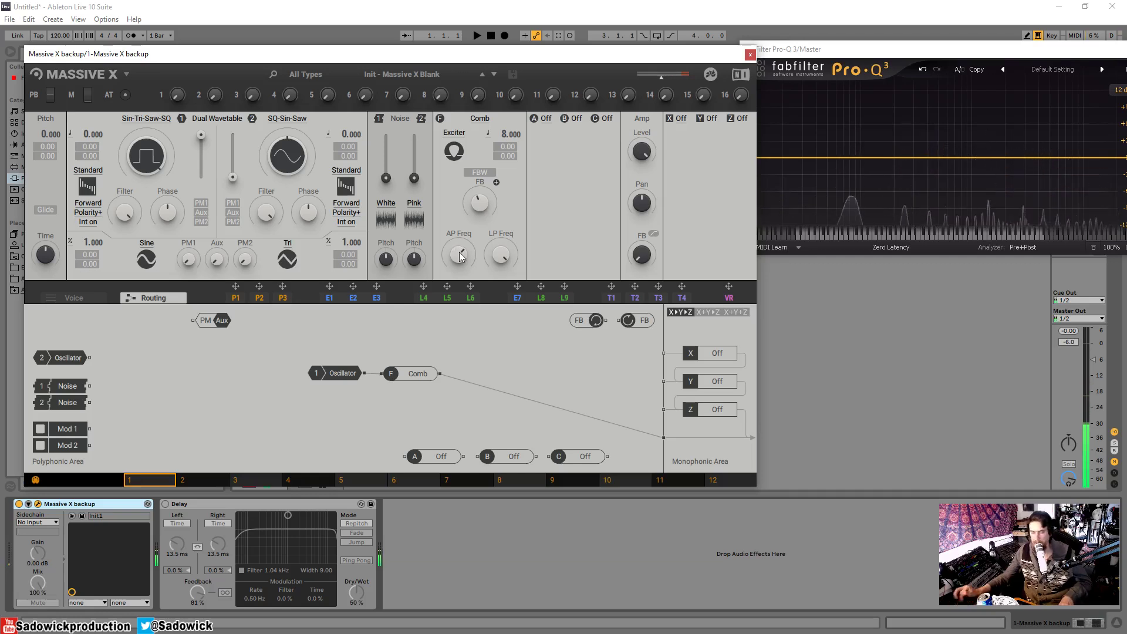
click(455, 133)
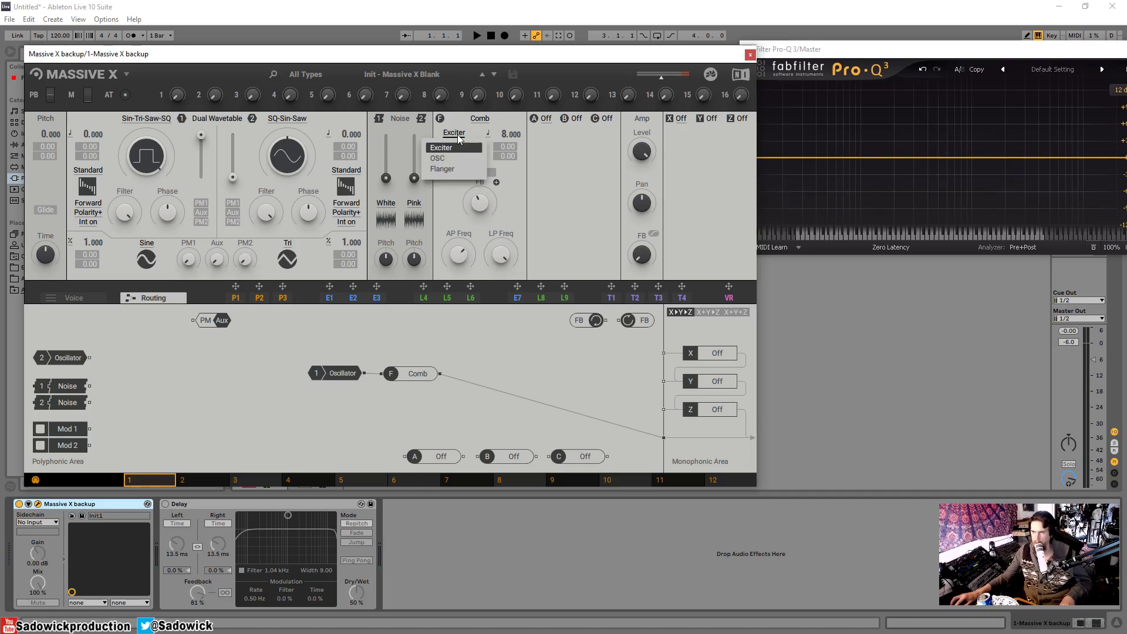
click(536, 198)
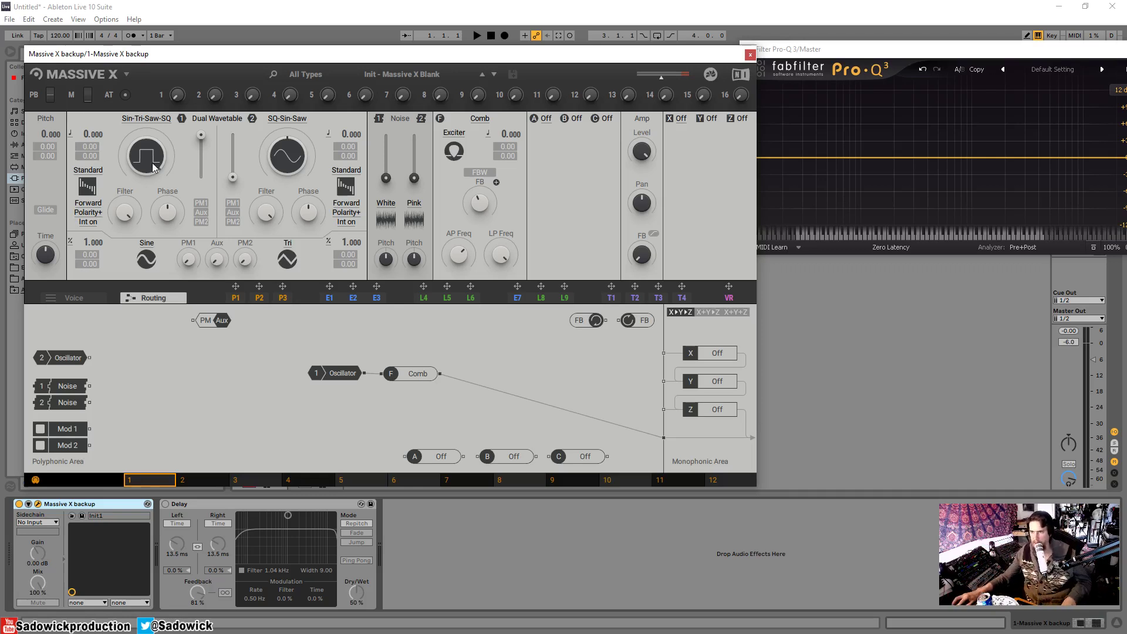
Reset oscillator 1's wavetable position to the sine shape and raise the comb filter's feedback
double_click(155, 145)
drag(271, 54, 256, 38)
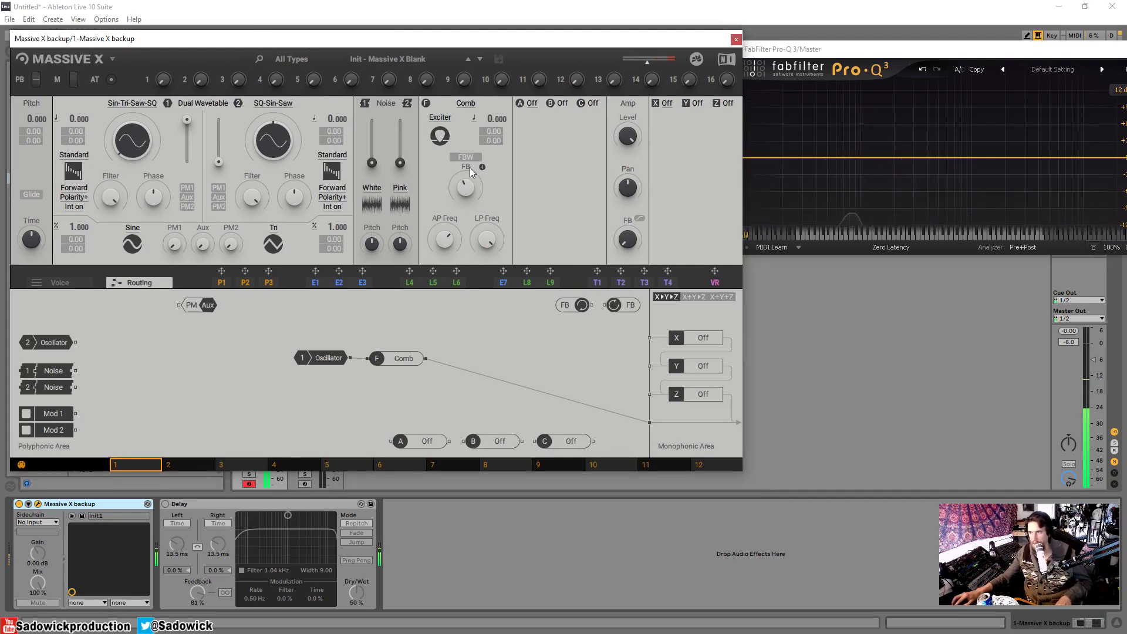
drag(468, 196, 468, 170)
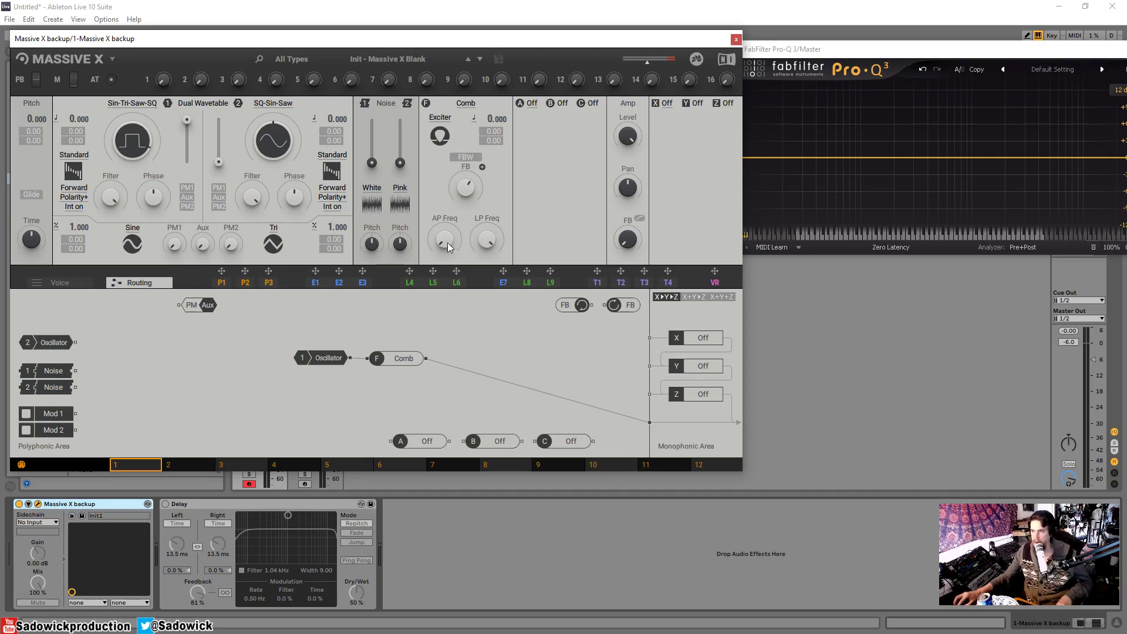
Shape the comb filter with AP Freq at about midway, a lowered LP Freq and stronger negative feedback, and compare it against bypass
drag(447, 242, 448, 186)
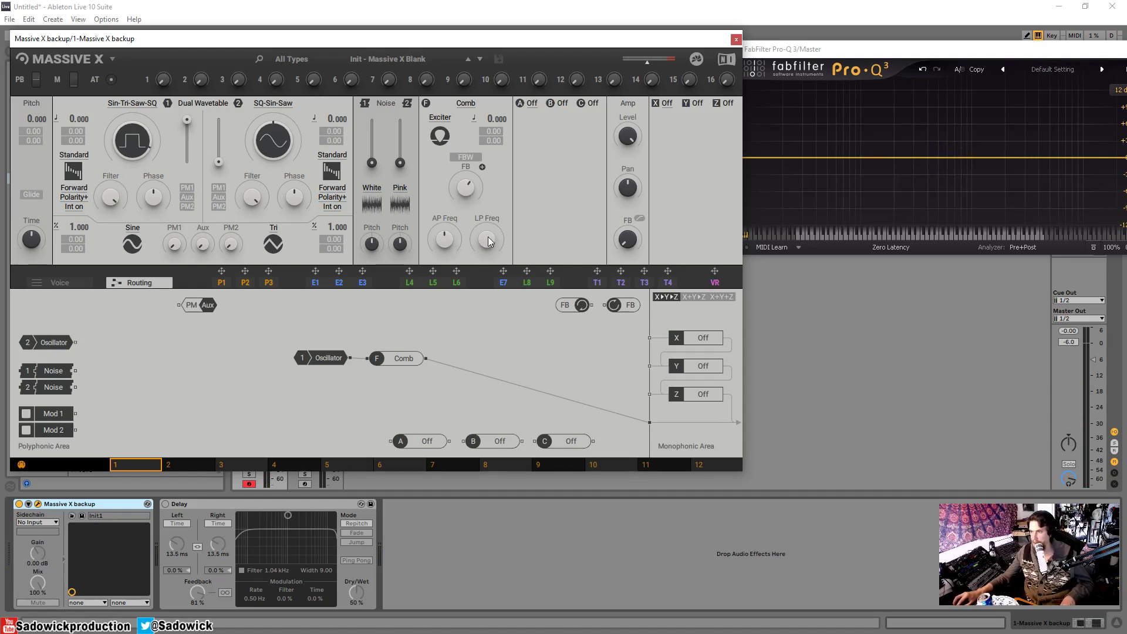
drag(488, 237, 488, 319)
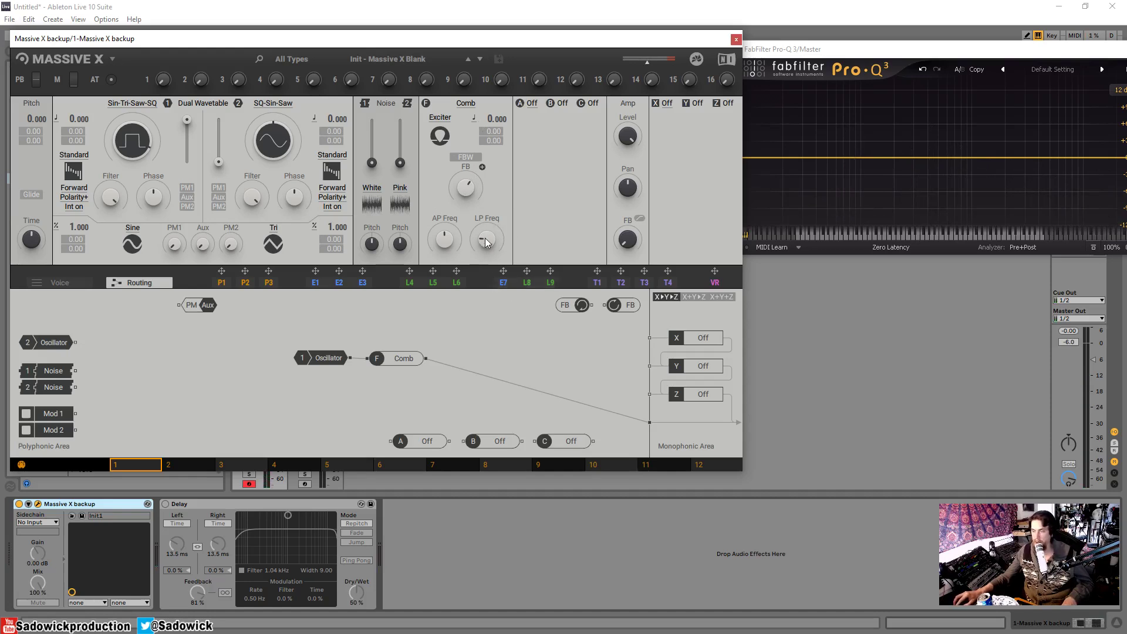
drag(468, 185, 468, 172)
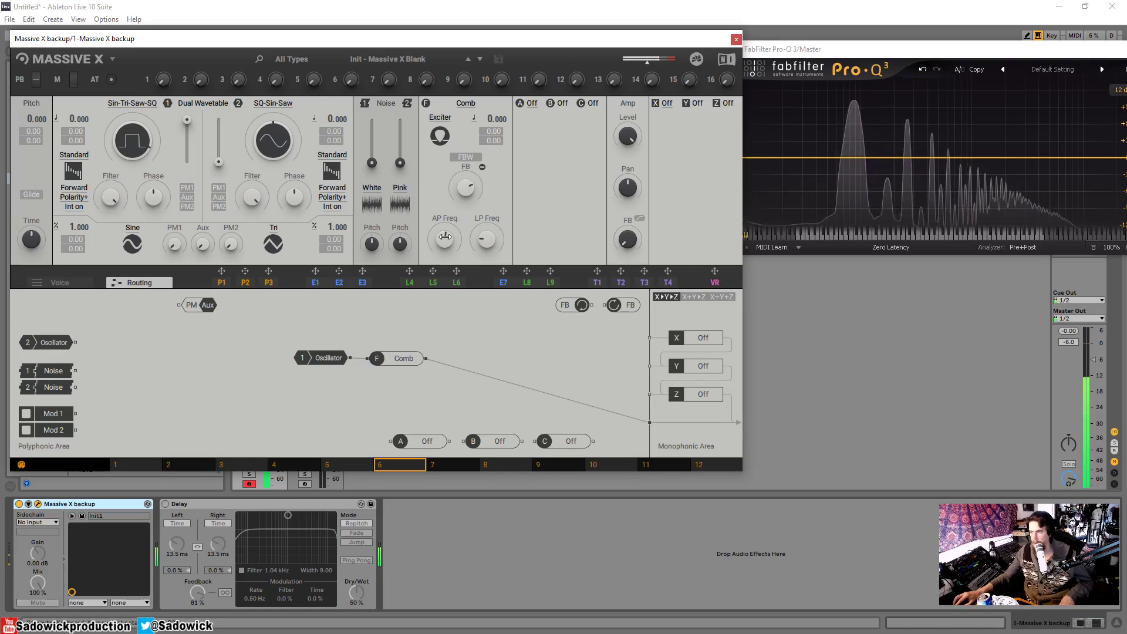
right_click(396, 358)
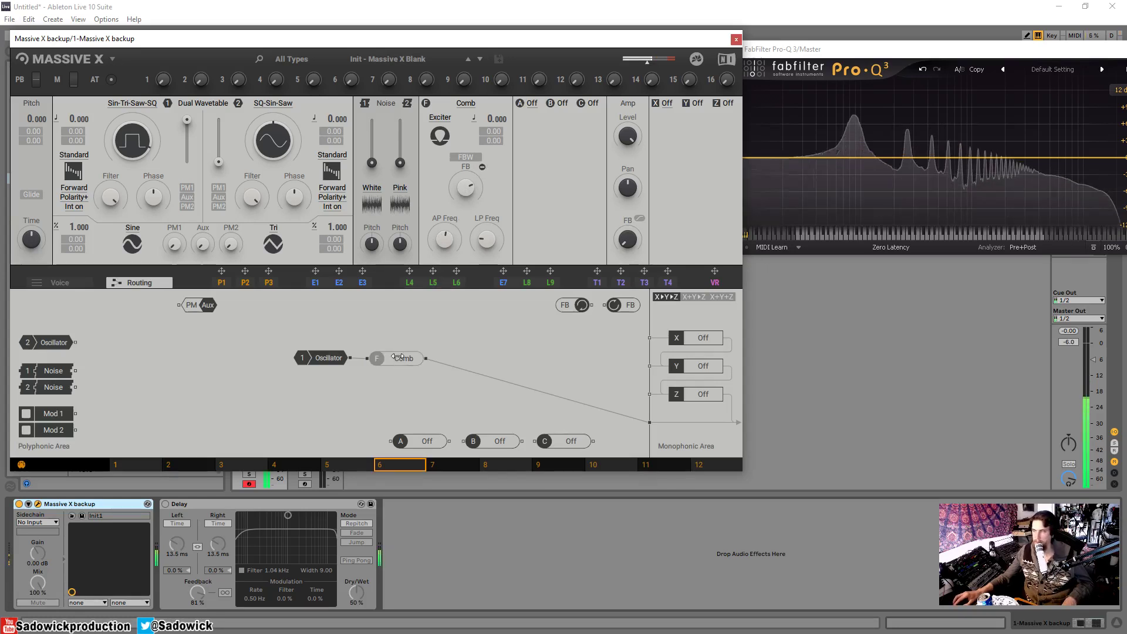
right_click(397, 357)
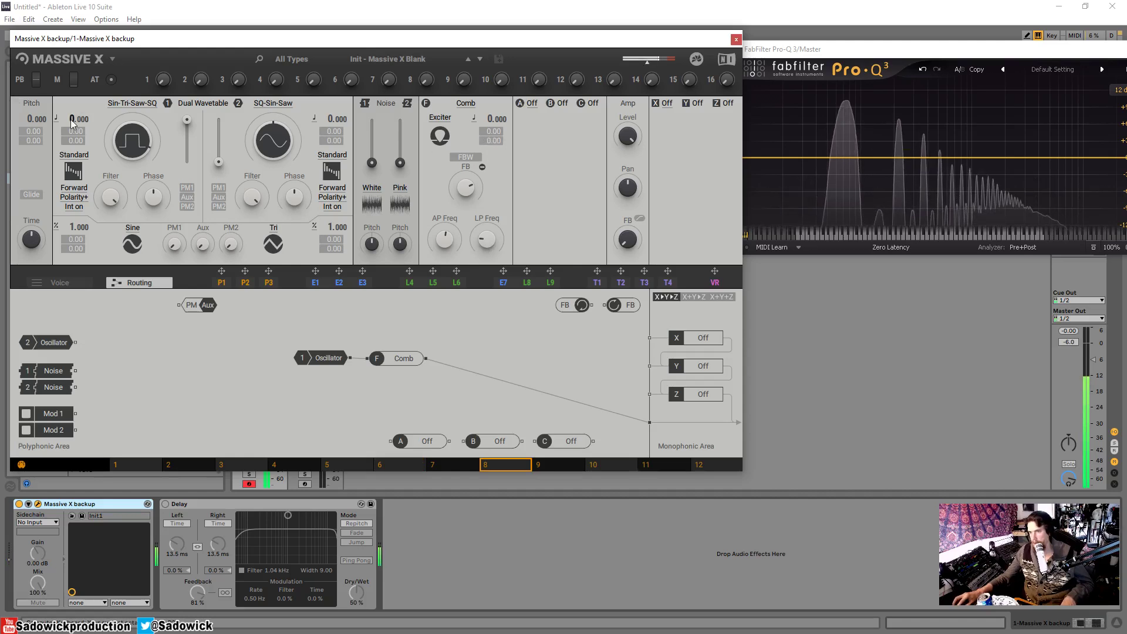
Set oscillator 1's pitch to -12.000 and raise the comb filter's LP Freq
drag(72, 122, 72, 141)
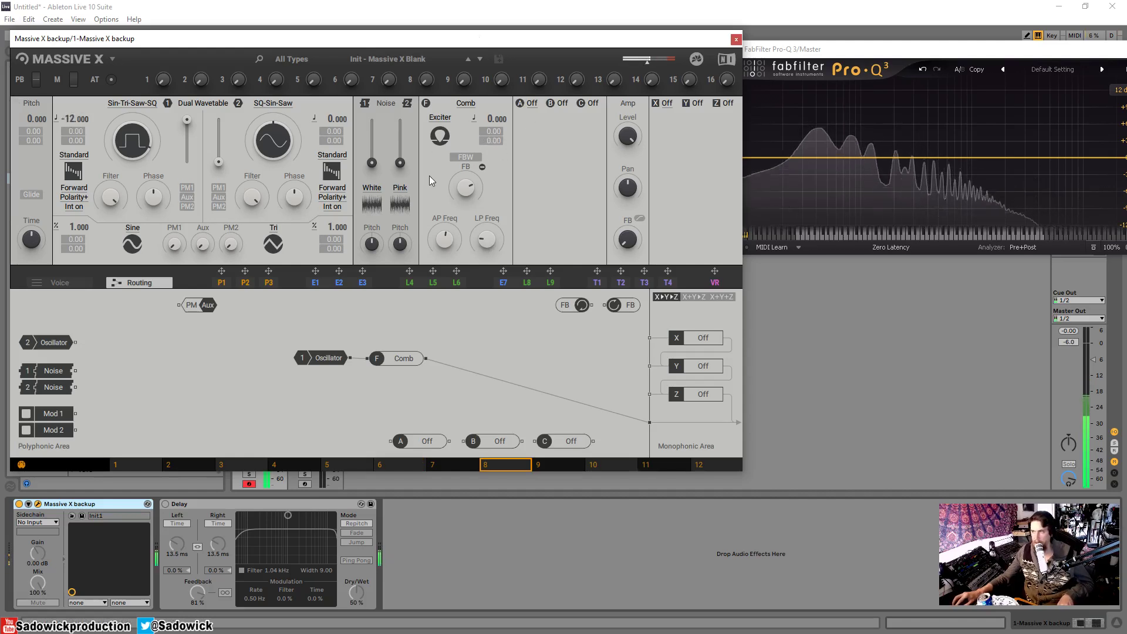
drag(486, 238, 487, 221)
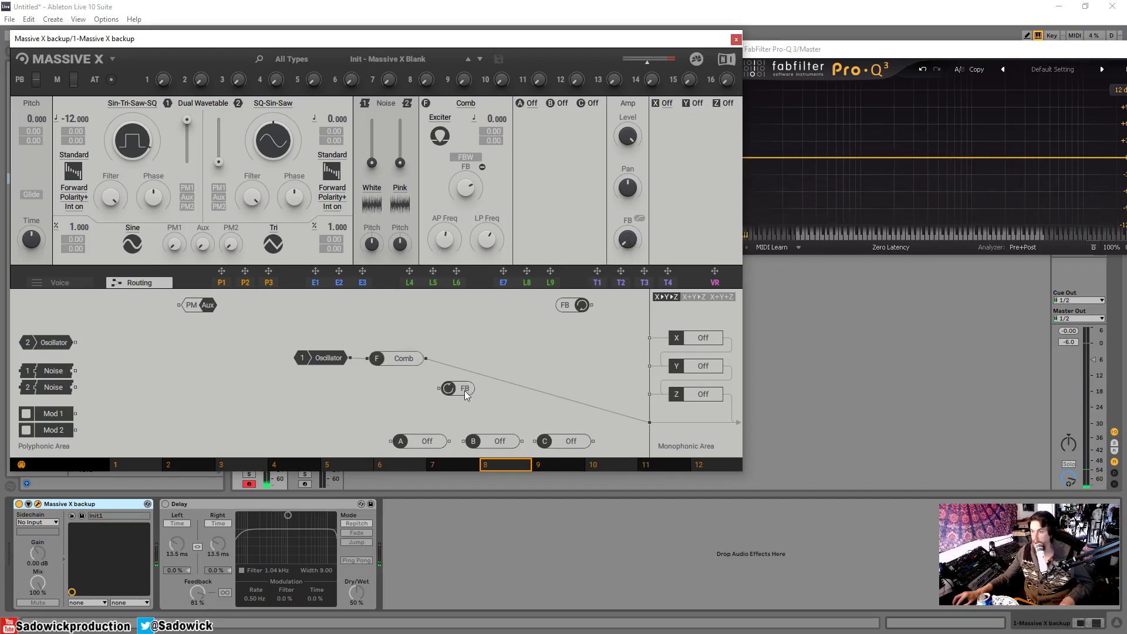
Route the comb filter's output through the feedback modules back into its input, and raise the amp section's feedback amount
drag(427, 359, 439, 393)
drag(580, 308, 366, 359)
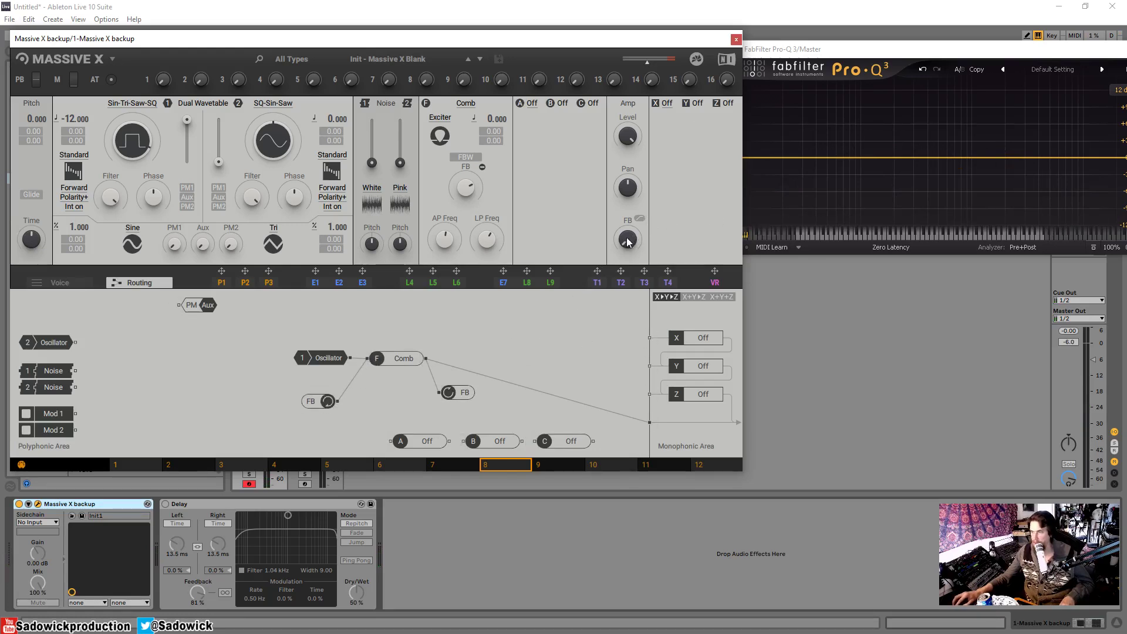
drag(627, 243, 627, 216)
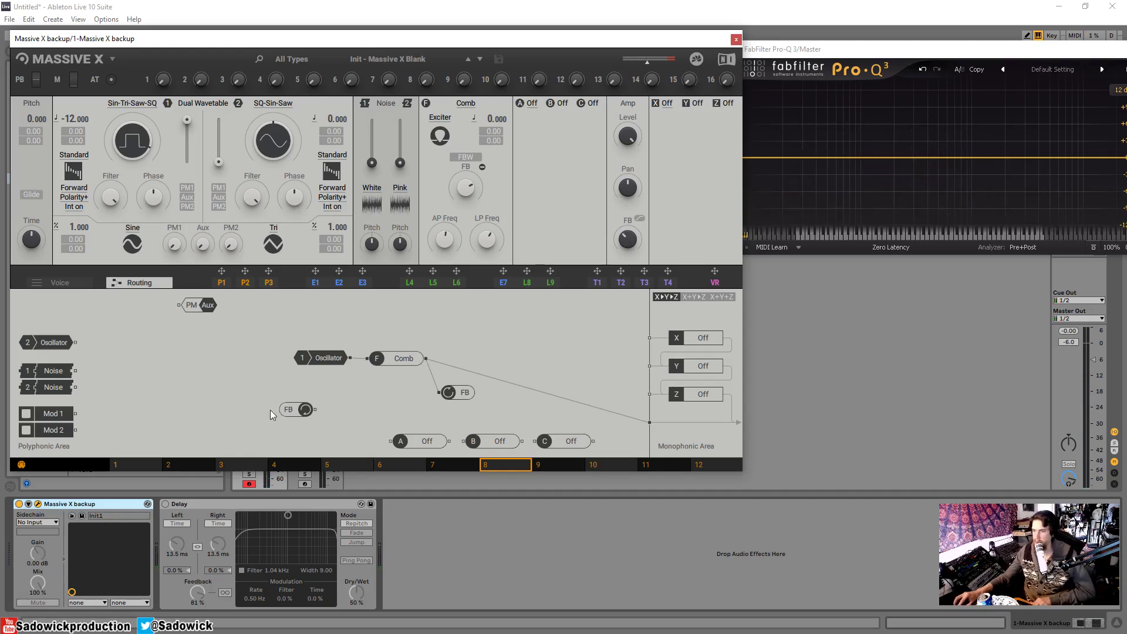
Insert module A between the feedback return and the comb filter, and set it to Track Delay
drag(395, 444, 383, 444)
drag(292, 432, 368, 361)
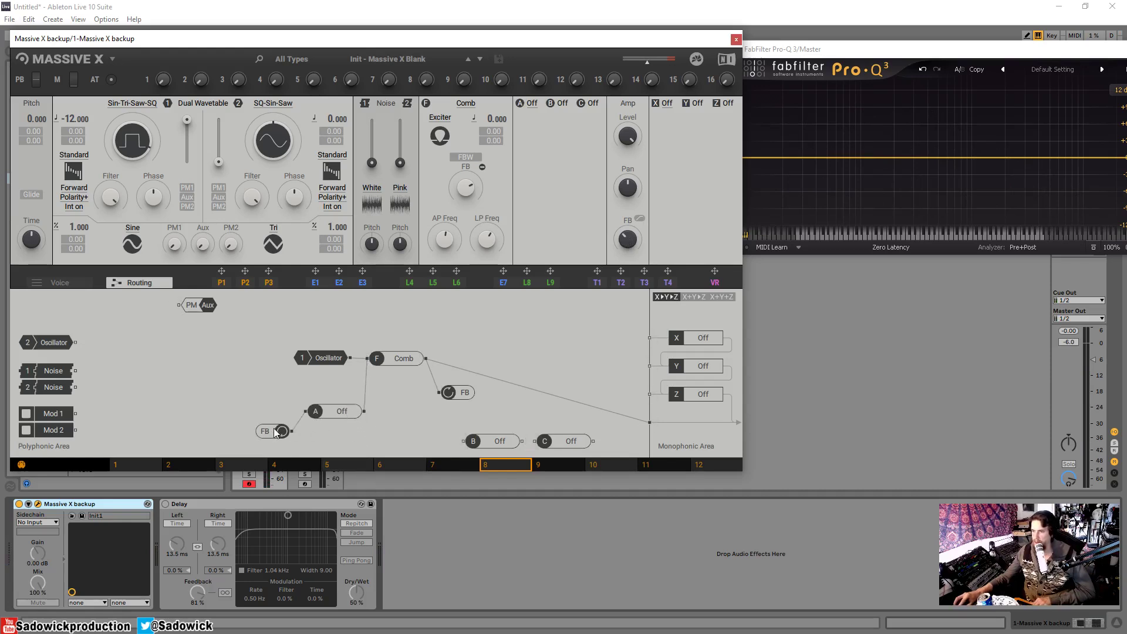
drag(332, 416, 326, 410)
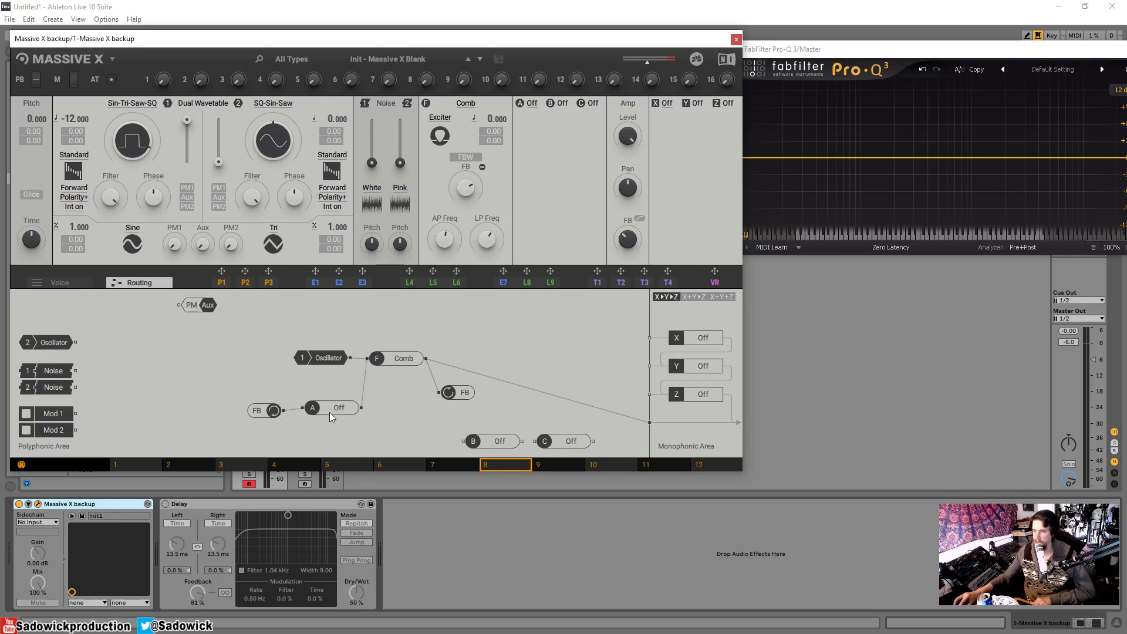
click(531, 104)
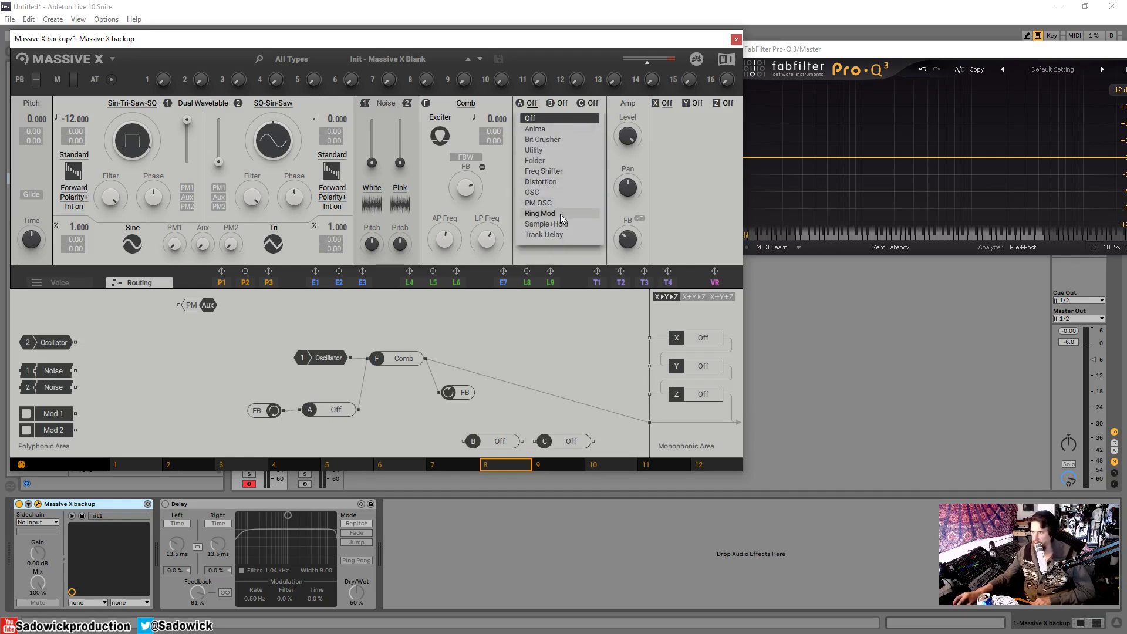
click(548, 234)
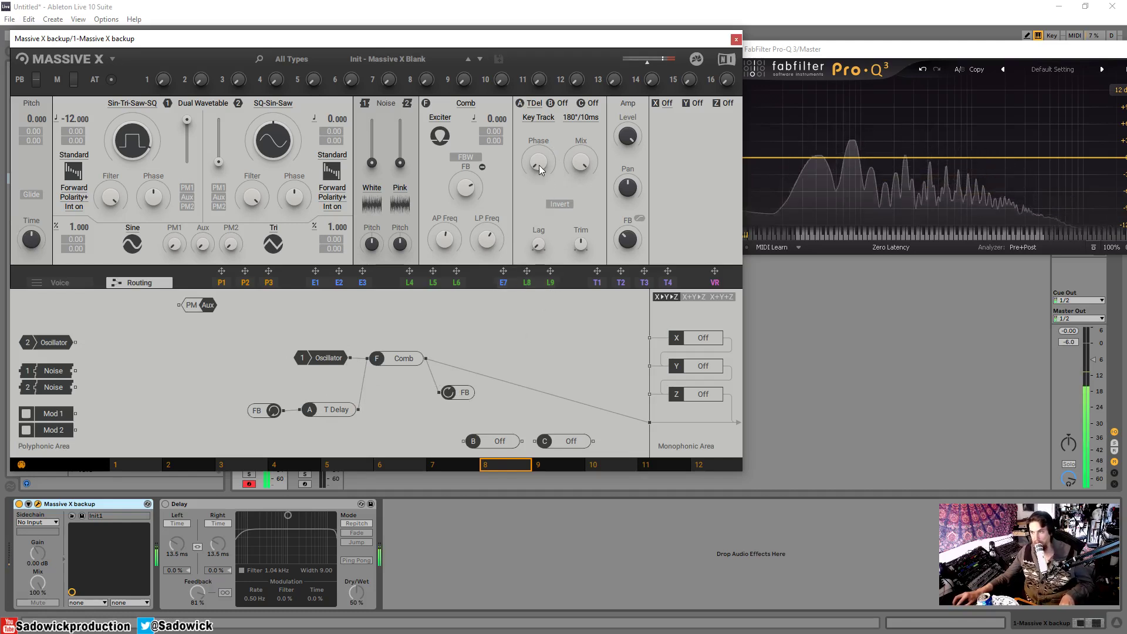
Sweep the Track Delay's Phase up and back down, and raise the comb filter's LP Freq to maximum
drag(540, 163, 540, 82)
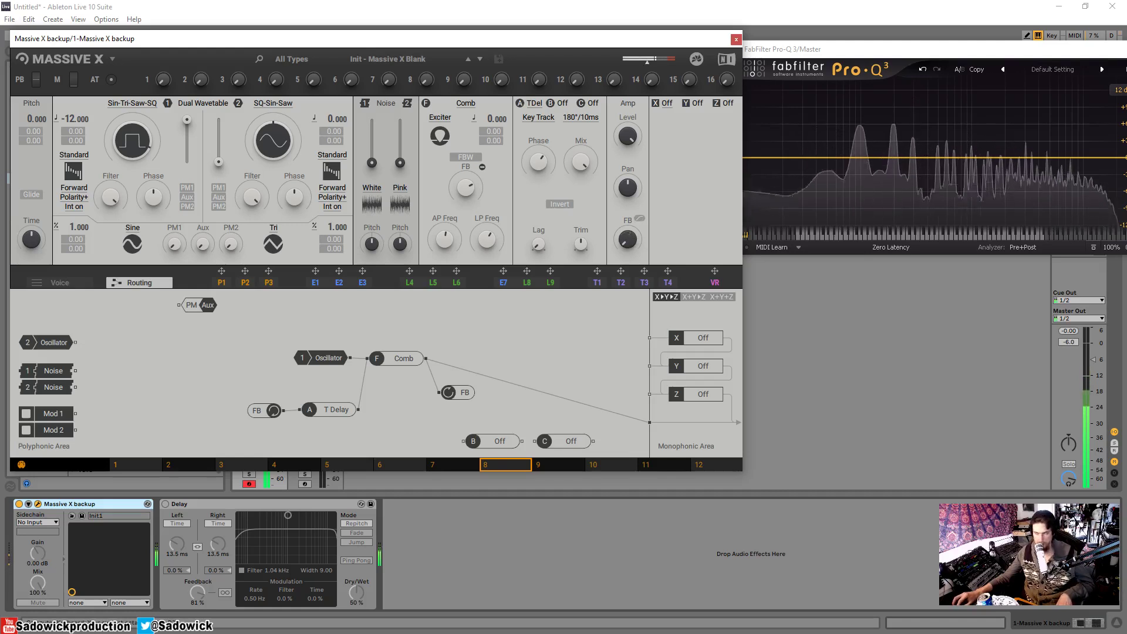
drag(487, 242, 487, 188)
drag(538, 163, 539, 182)
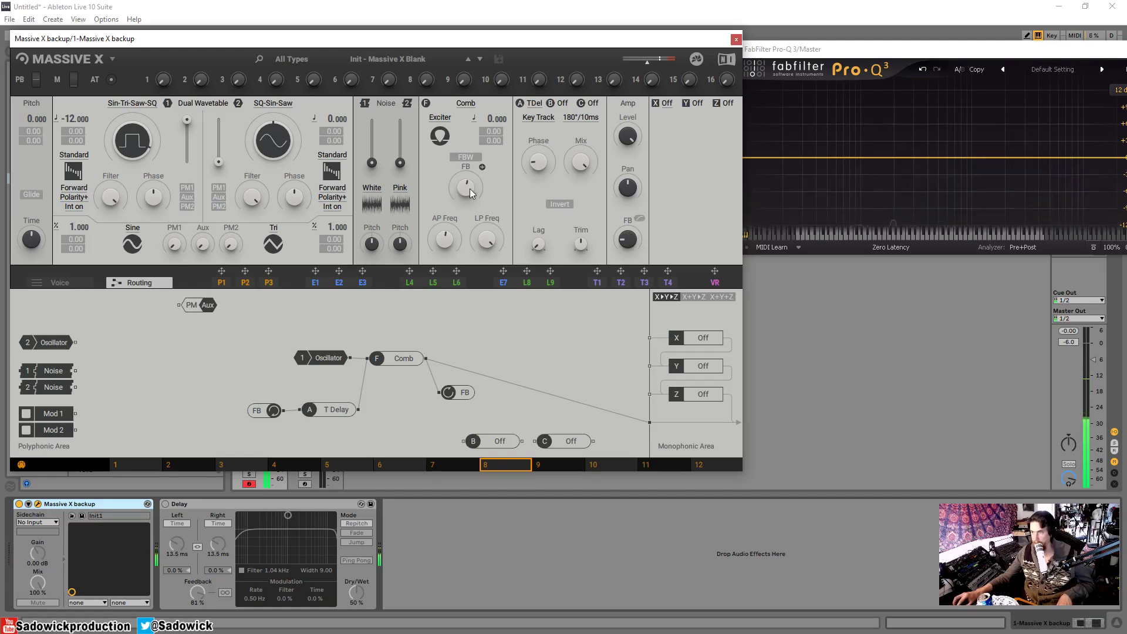
Lower the comb filter's positive feedback to slightly below midway, raise the amp feedback, and readjust the Track Delay's Phase to about midway
drag(469, 189, 470, 202)
drag(543, 164, 544, 159)
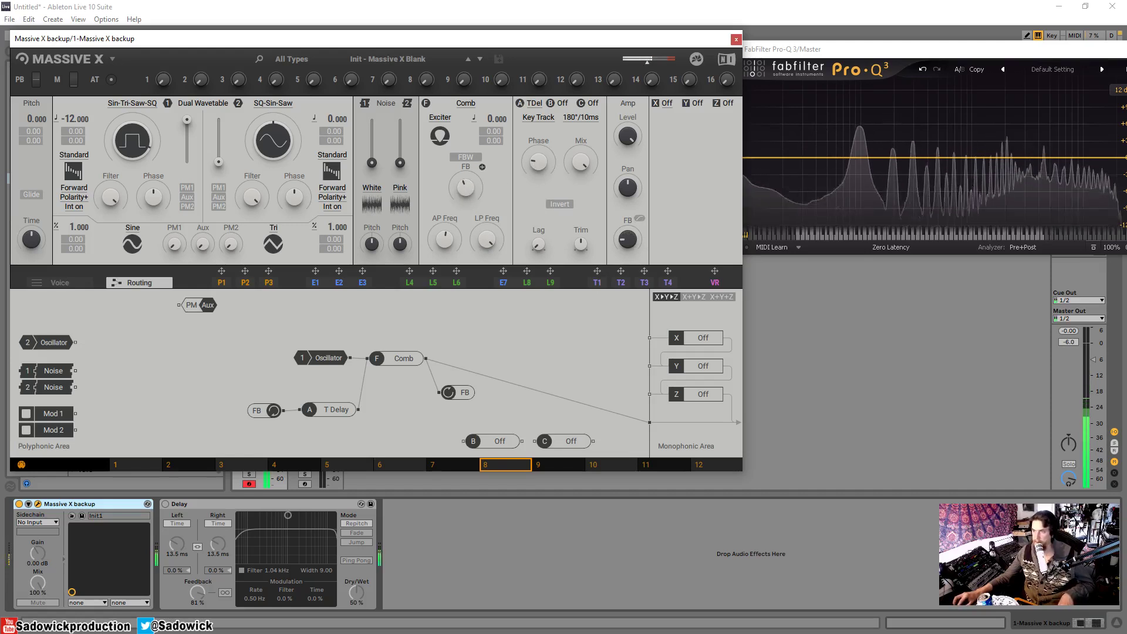
drag(633, 240, 631, 228)
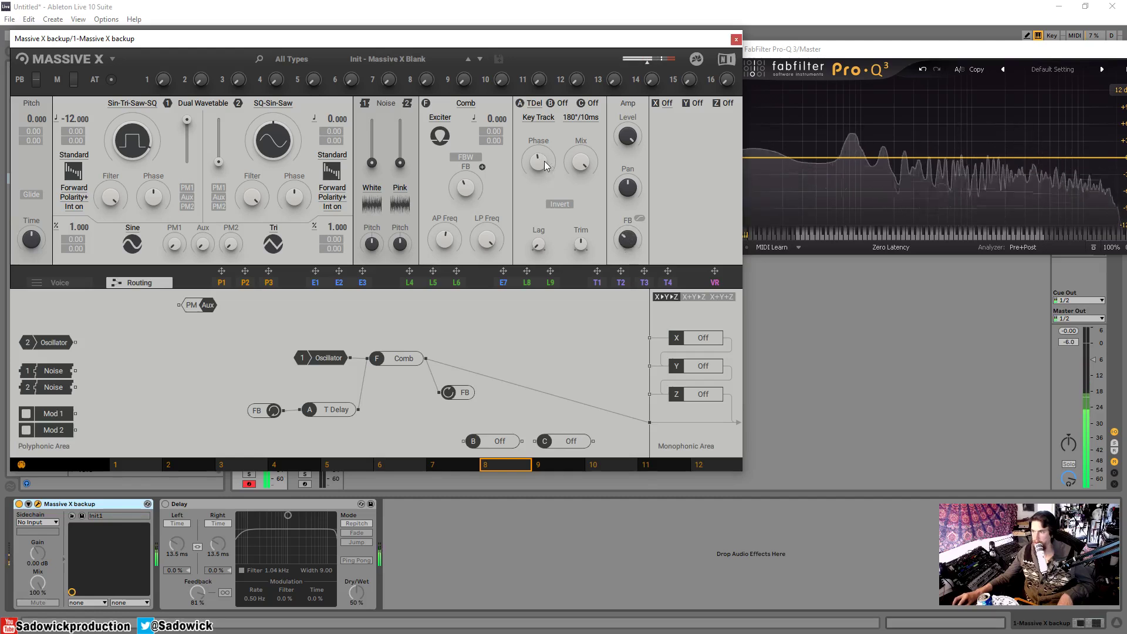
mouse_move(537, 170)
mouse_down()
mouse_move(537, 184)
mouse_move(539, 162)
mouse_up()
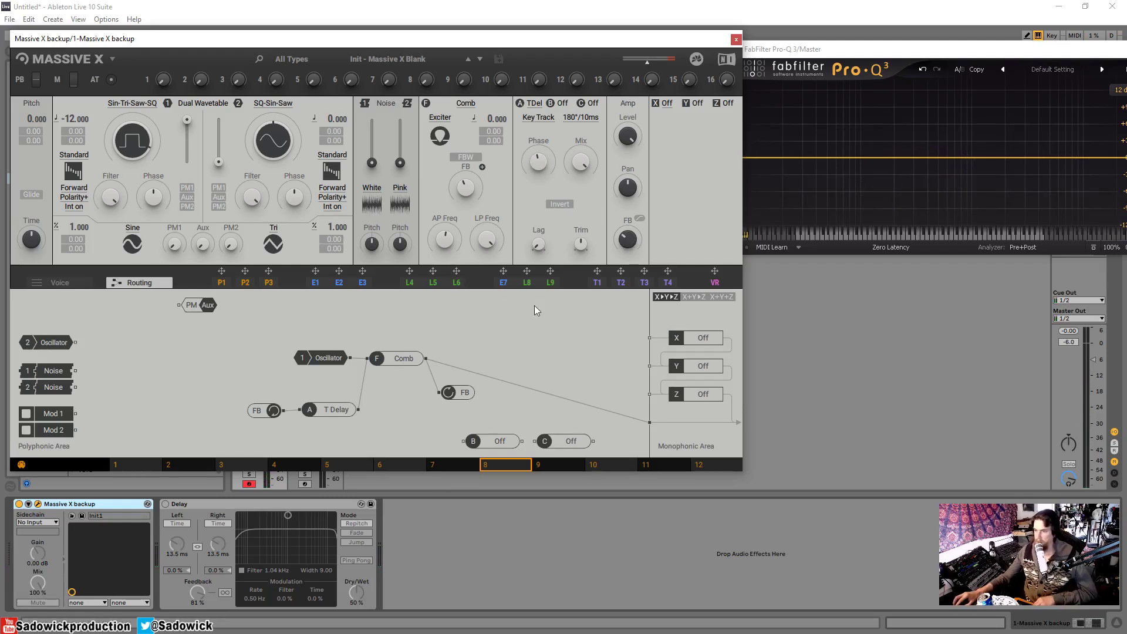
Disconnect the Track Delay from the comb filter and replace the patch with the Init - Massive X preset
click(363, 379)
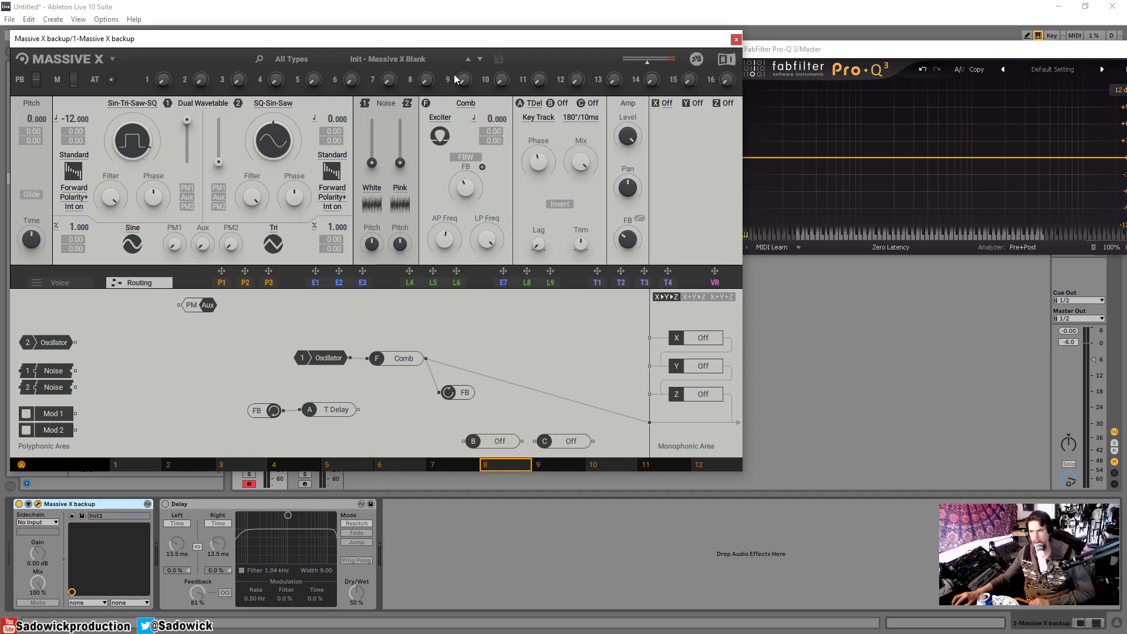
click(418, 59)
click(375, 103)
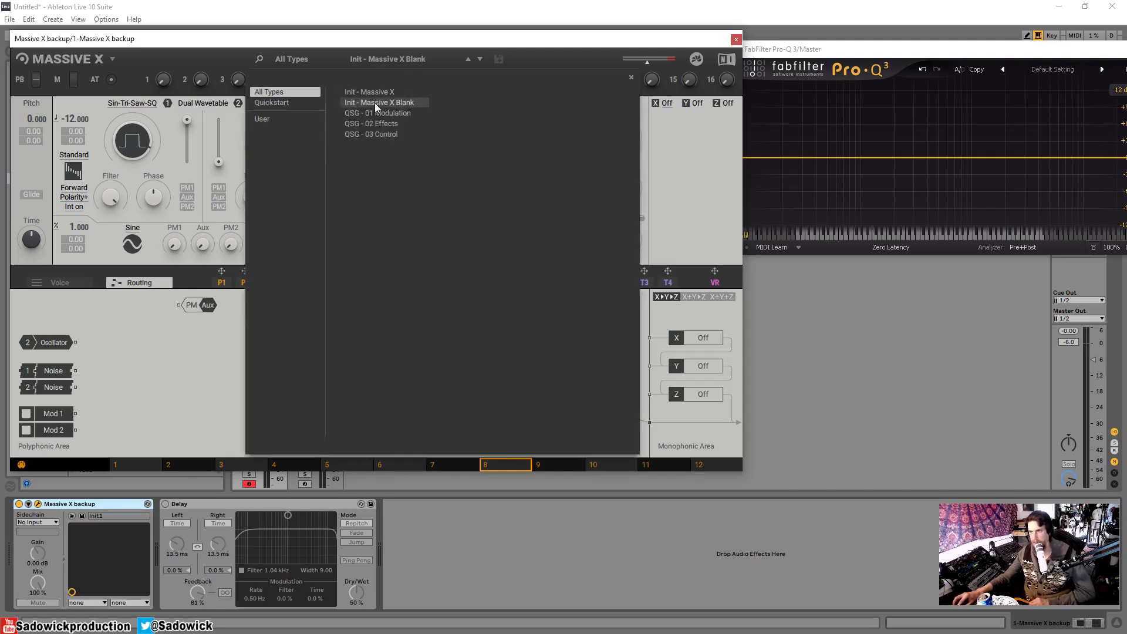
click(391, 63)
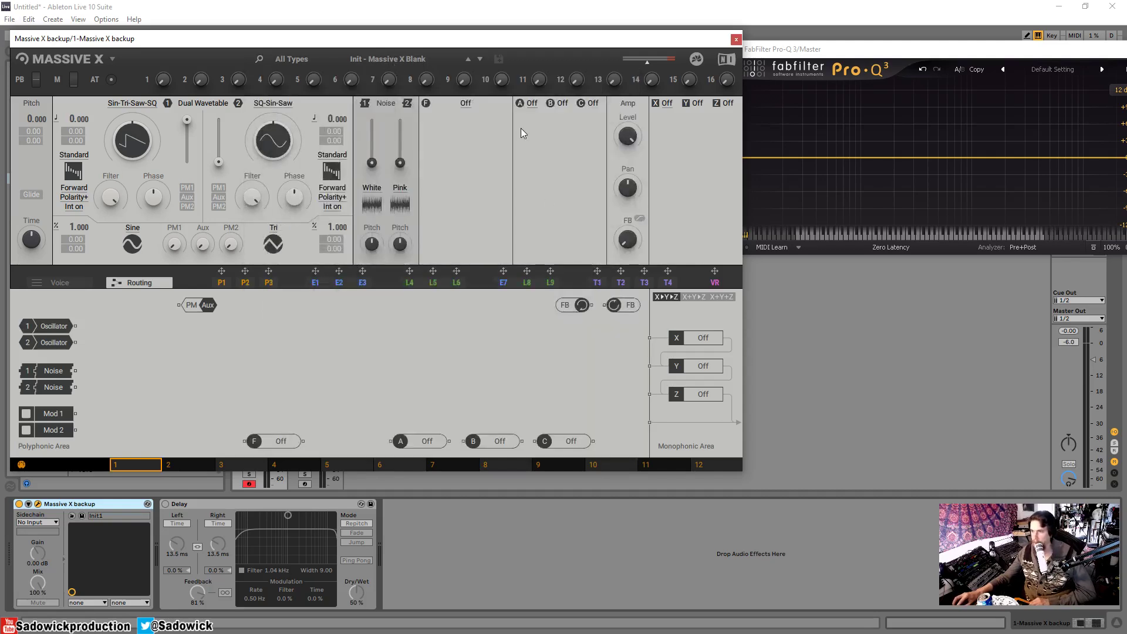
click(404, 61)
click(411, 93)
click(405, 57)
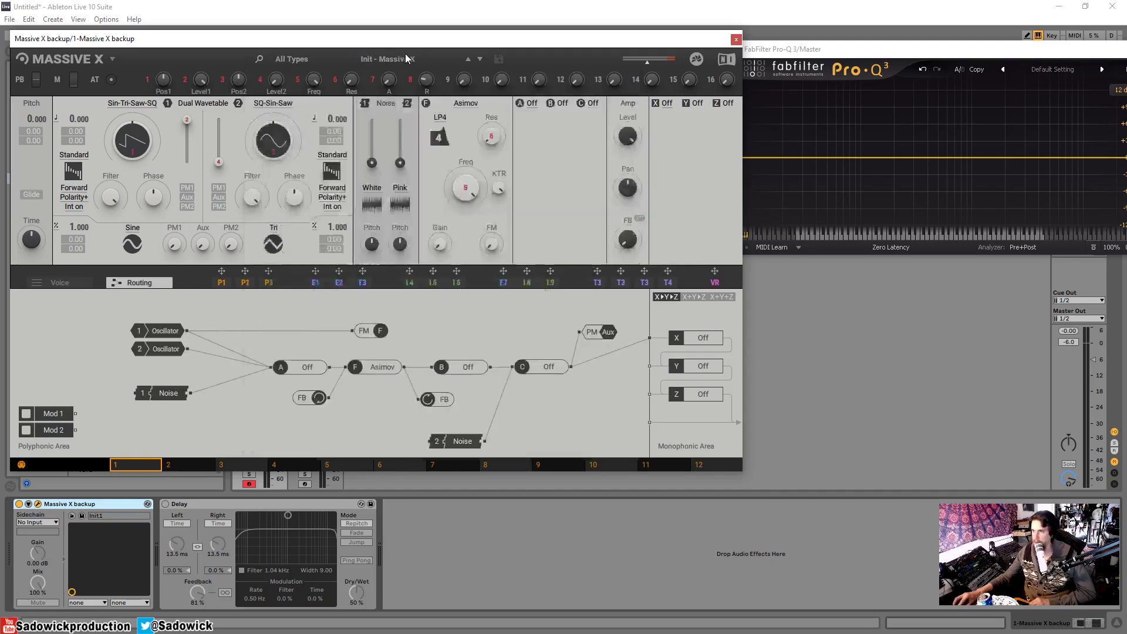
Change the filter type from Asimov to Creak
click(473, 108)
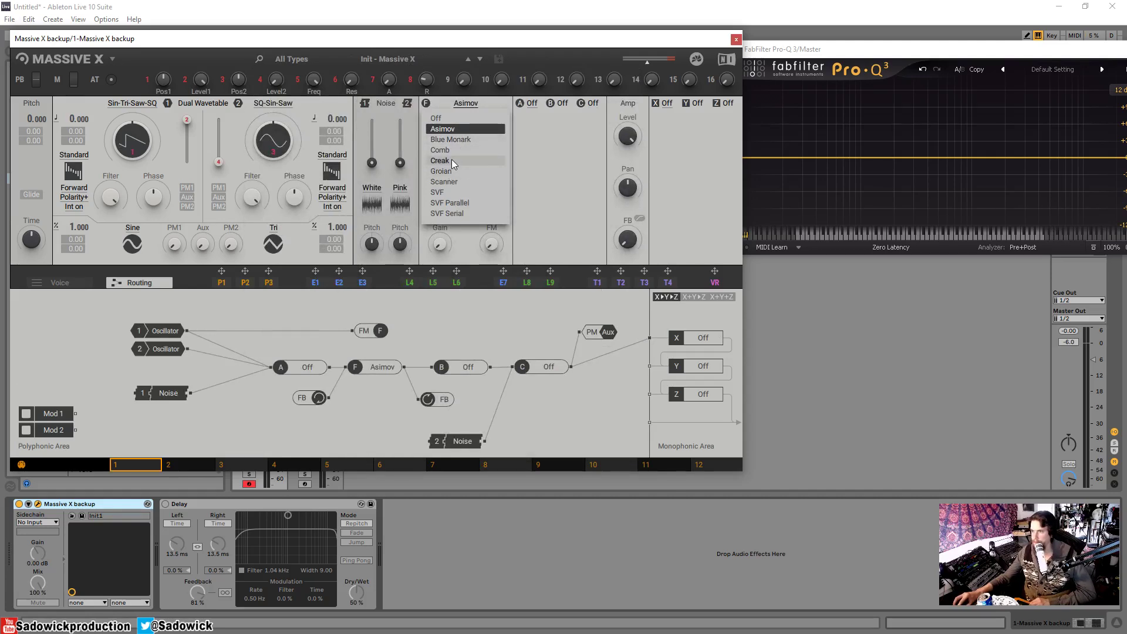
click(452, 160)
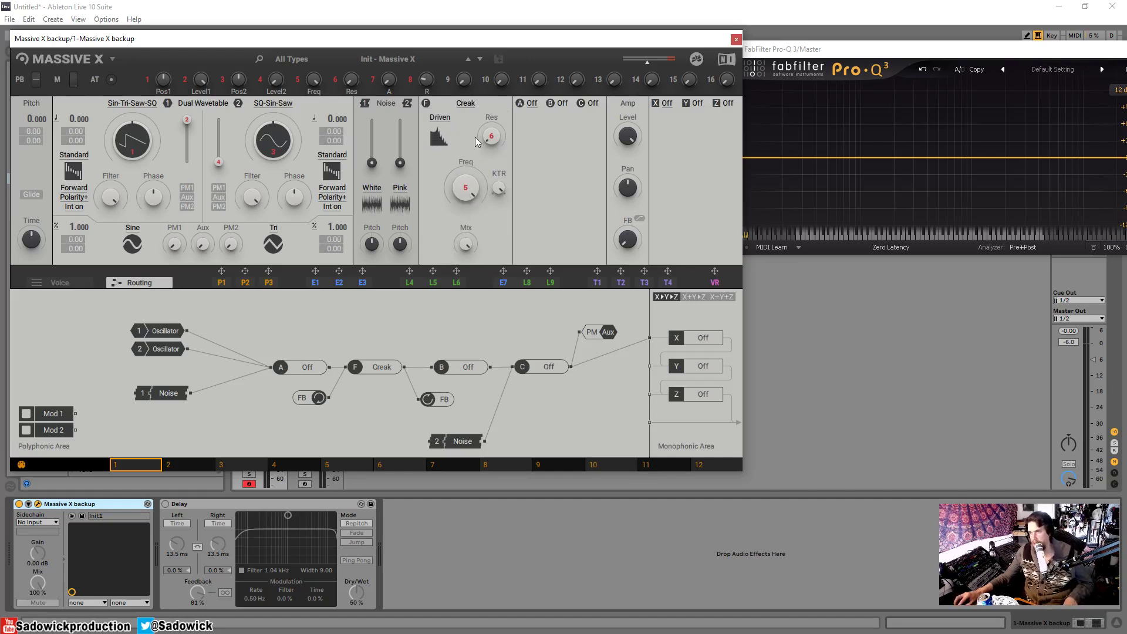
click(465, 104)
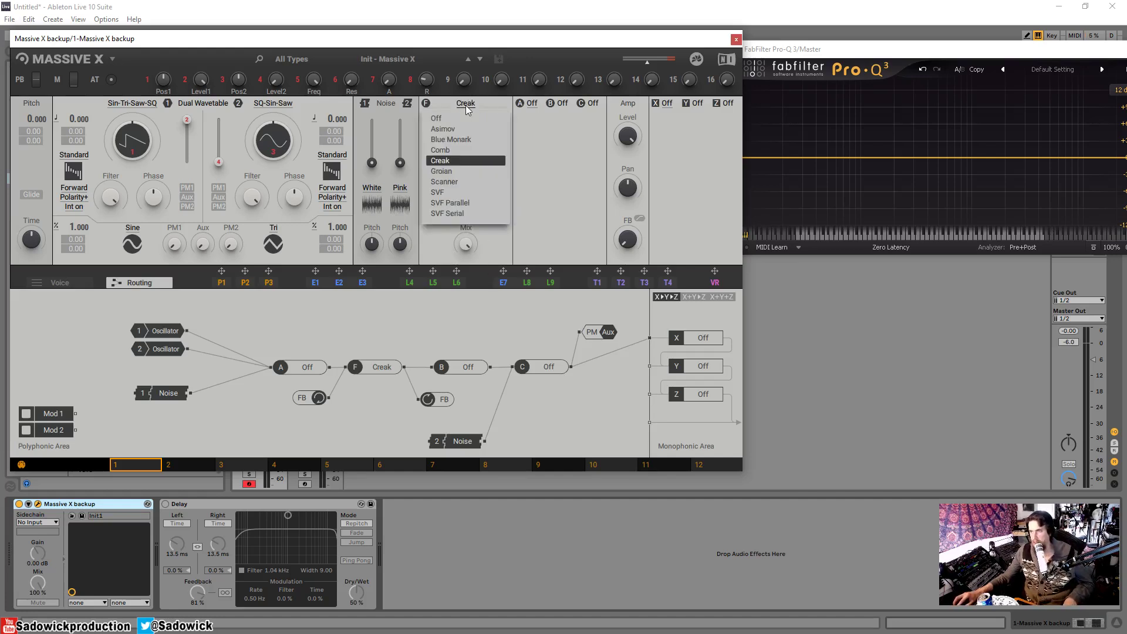
click(467, 106)
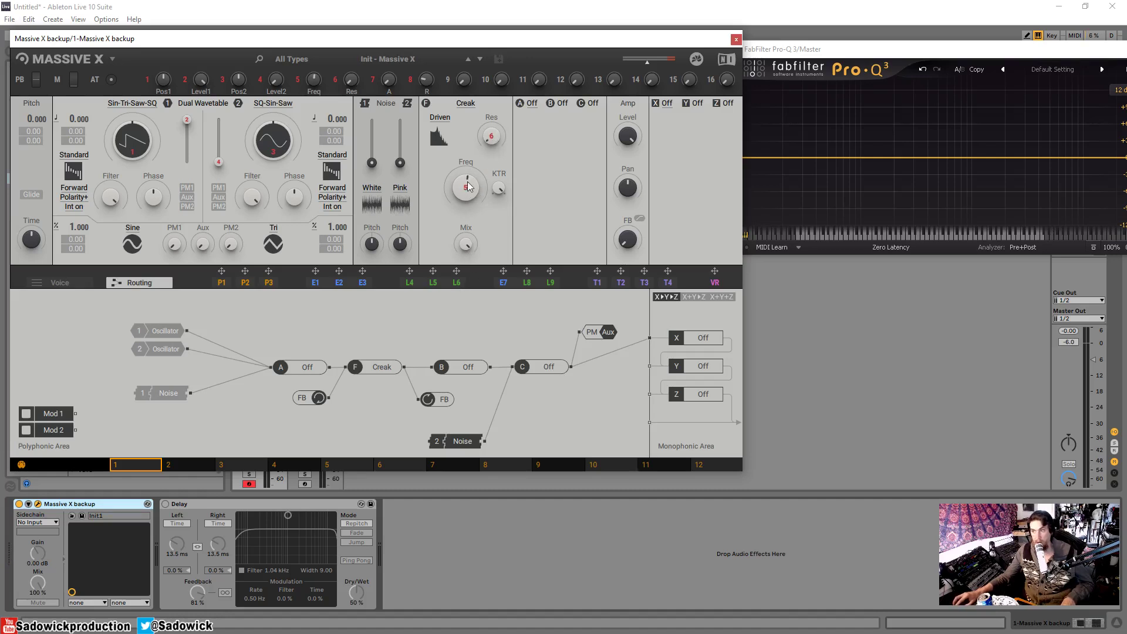
Leave only noise 1 feeding the filter by muting both oscillators, and raise the white noise level to maximum
click(168, 331)
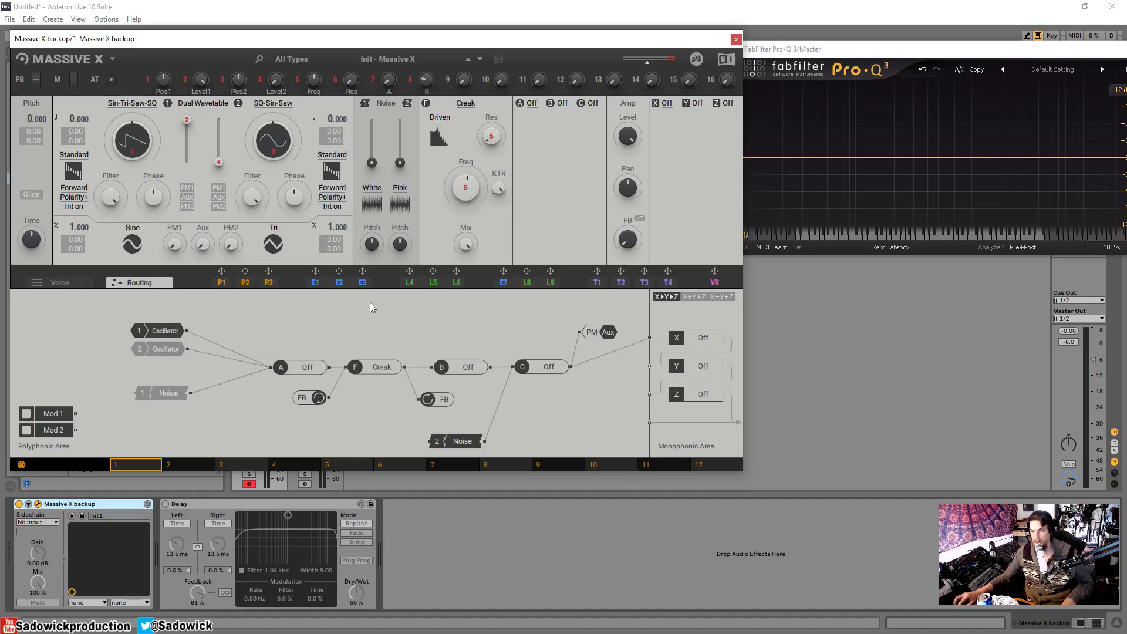
drag(156, 349, 149, 369)
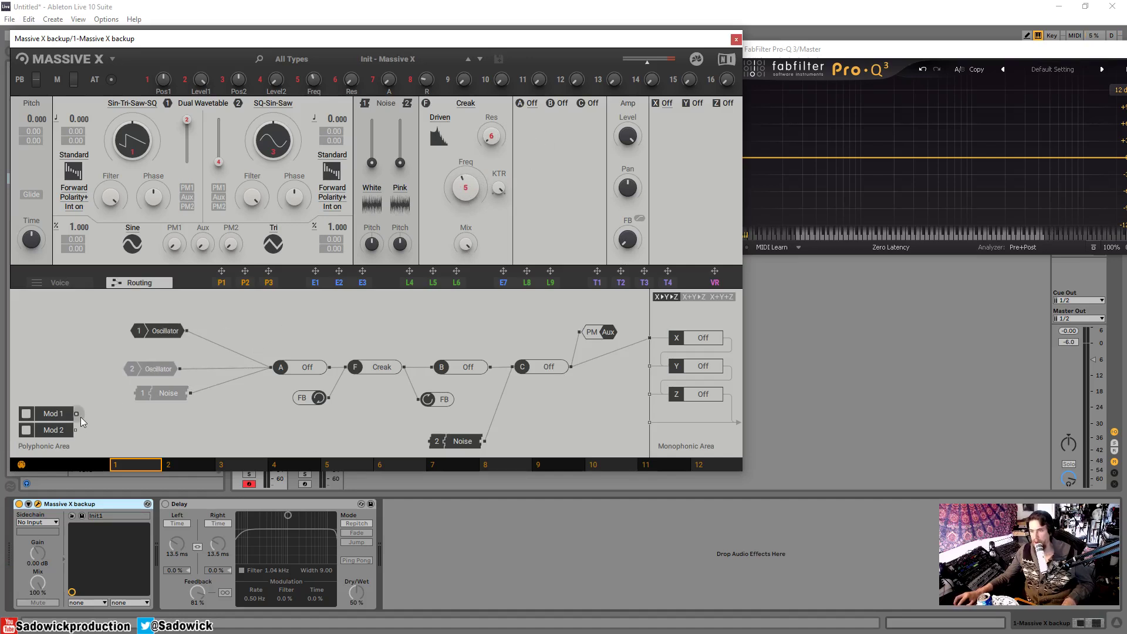
click(174, 394)
click(178, 333)
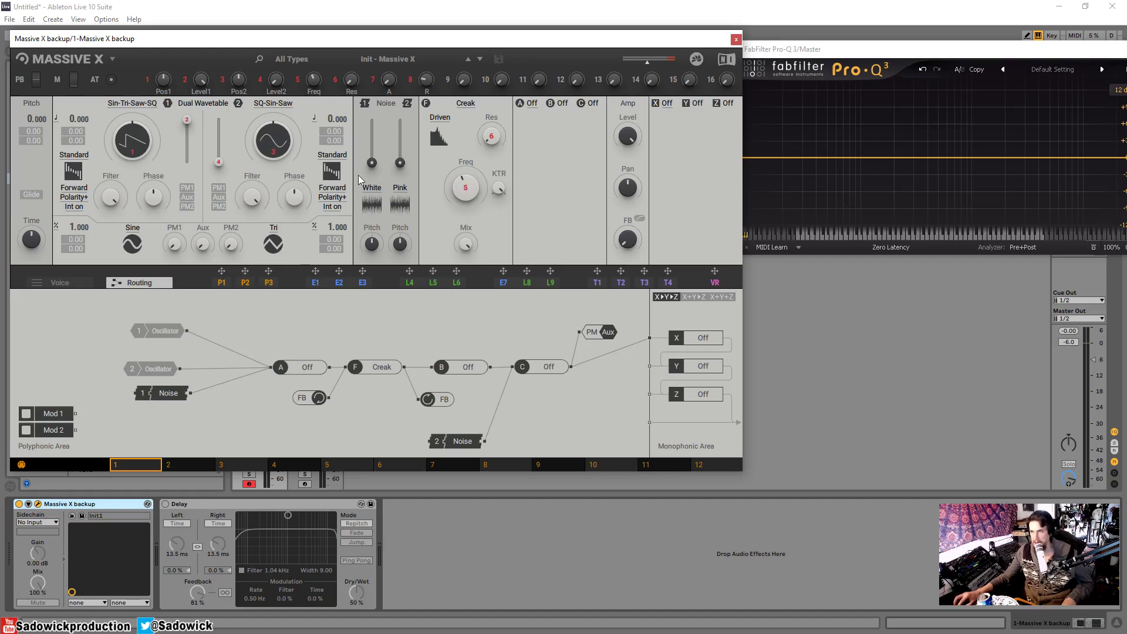
drag(371, 163, 372, 122)
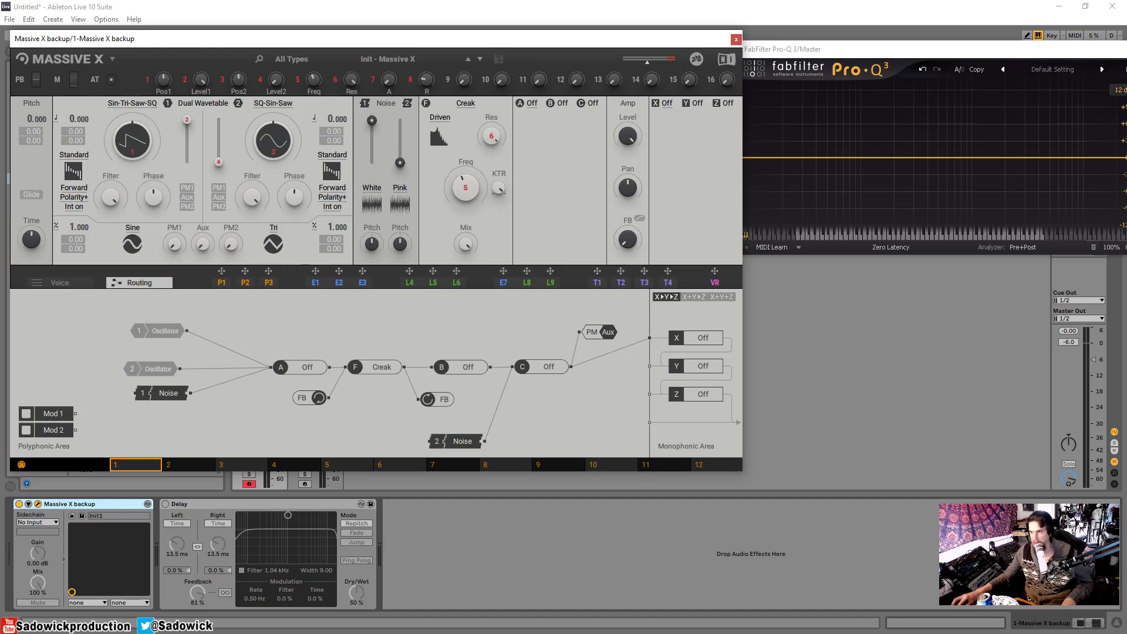
Lower the master volume to -14.9 dB, and set the Creak filter to high Res with Freq at about midway
mouse_move(467, 190)
mouse_down()
mouse_move(467, 216)
mouse_move(468, 189)
mouse_up()
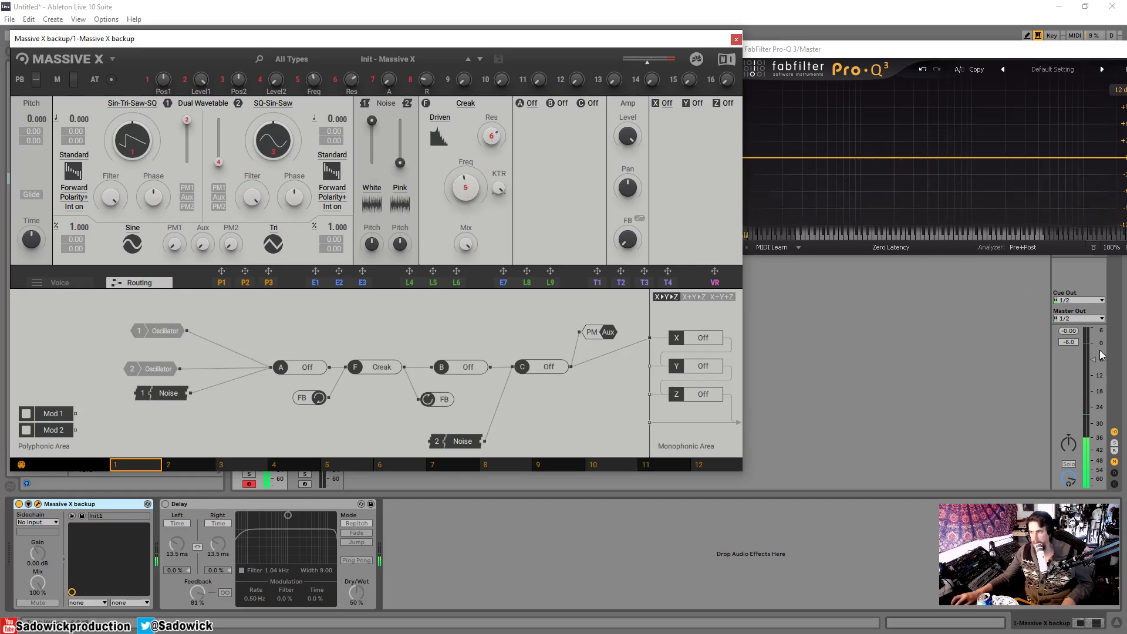
drag(1093, 359, 1093, 382)
drag(492, 137, 492, 118)
drag(466, 187, 466, 184)
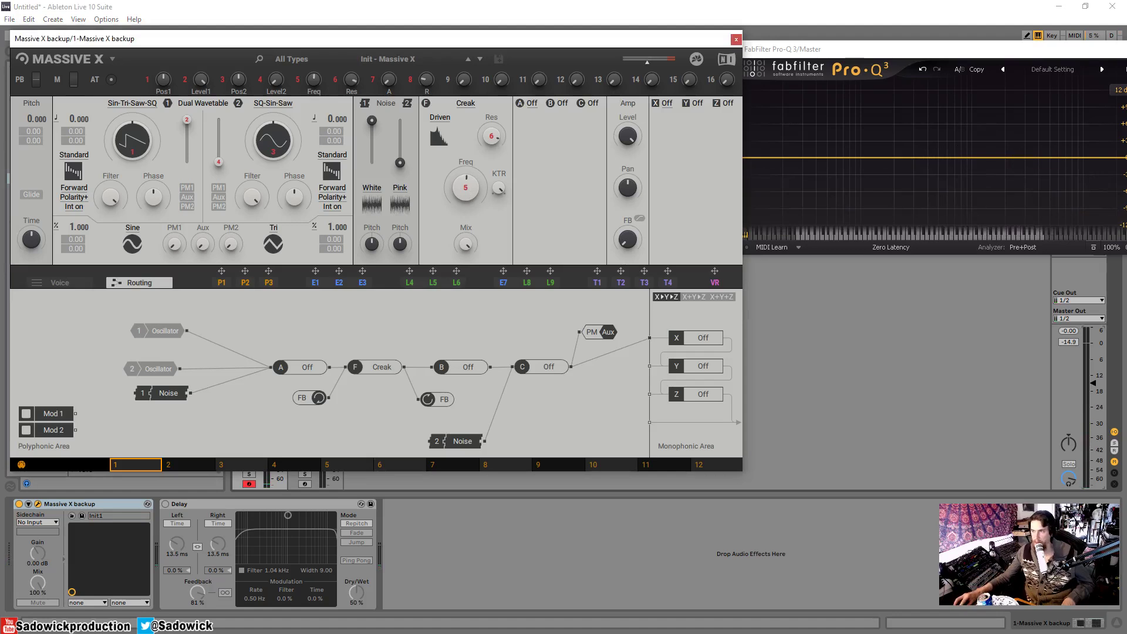
Compare the Creak filter with Asimov in LP4 mode, check Asimov's other modes, and return to Creak
click(463, 104)
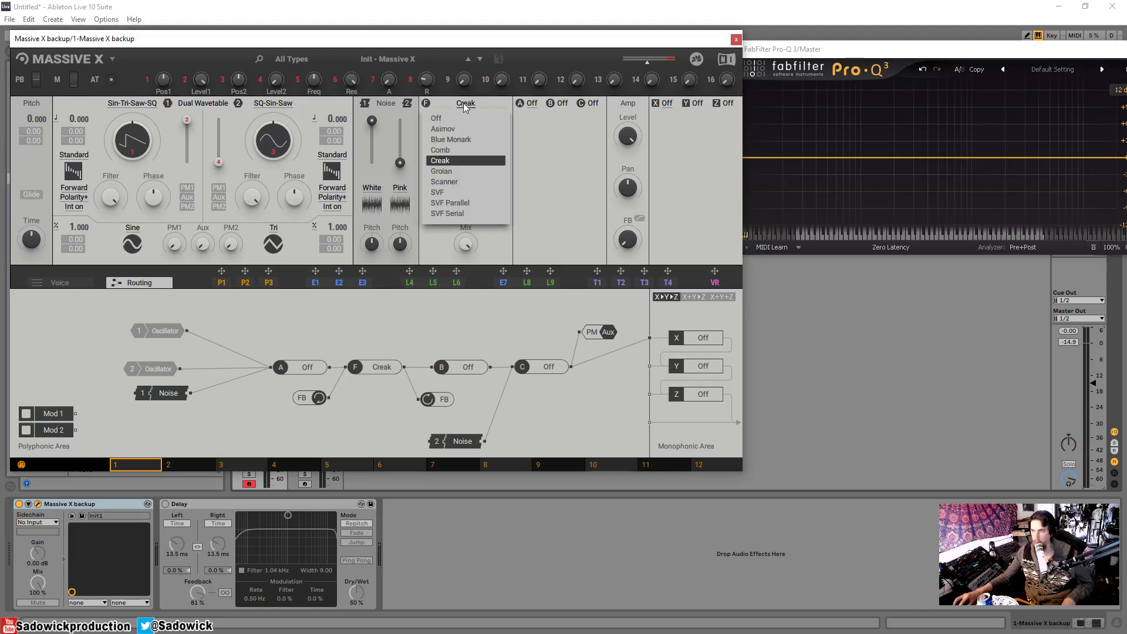
click(516, 160)
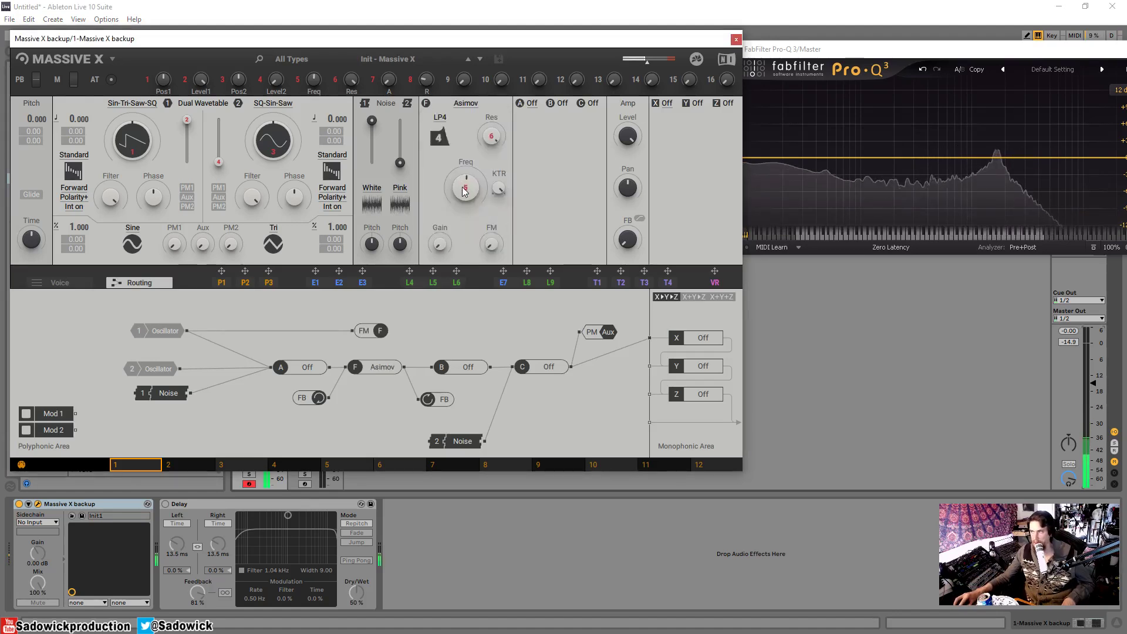
click(438, 120)
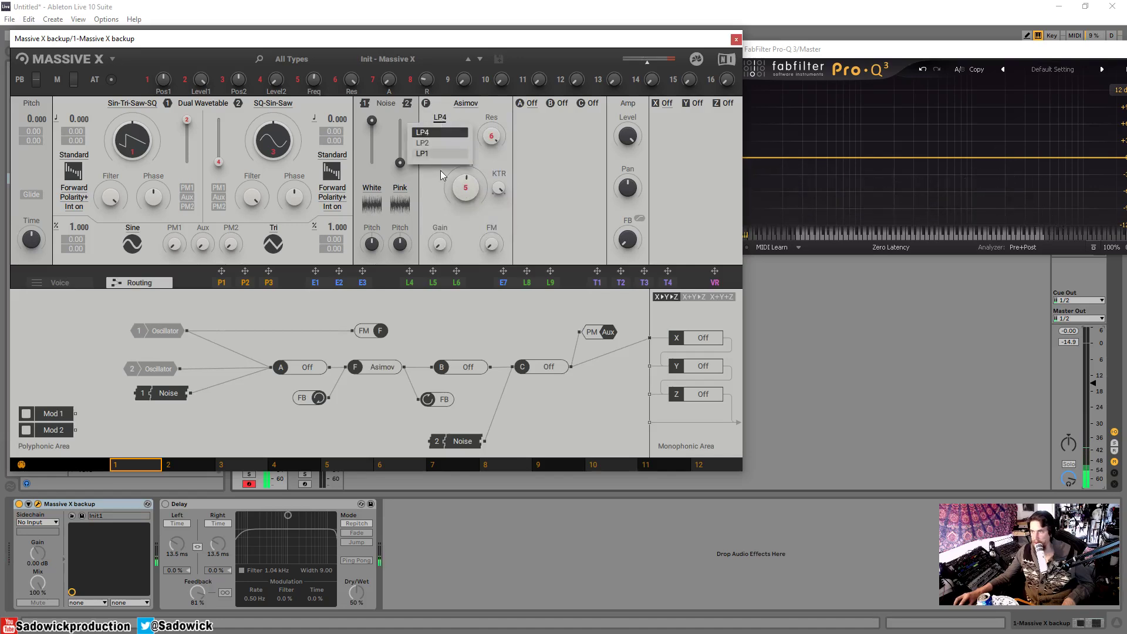
click(462, 106)
click(462, 105)
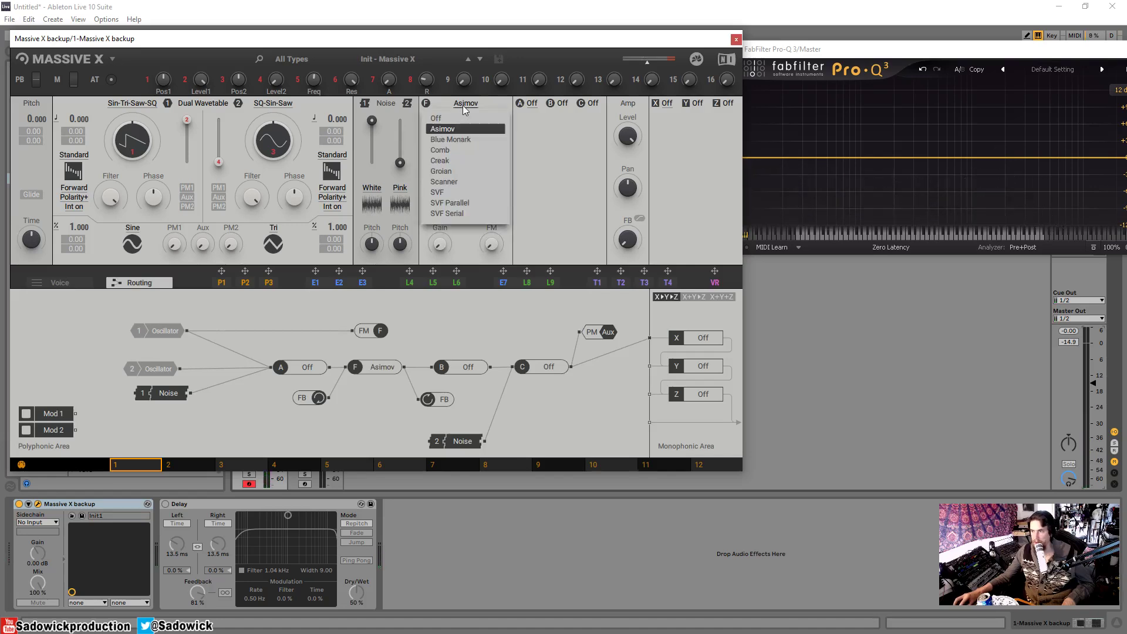
click(442, 160)
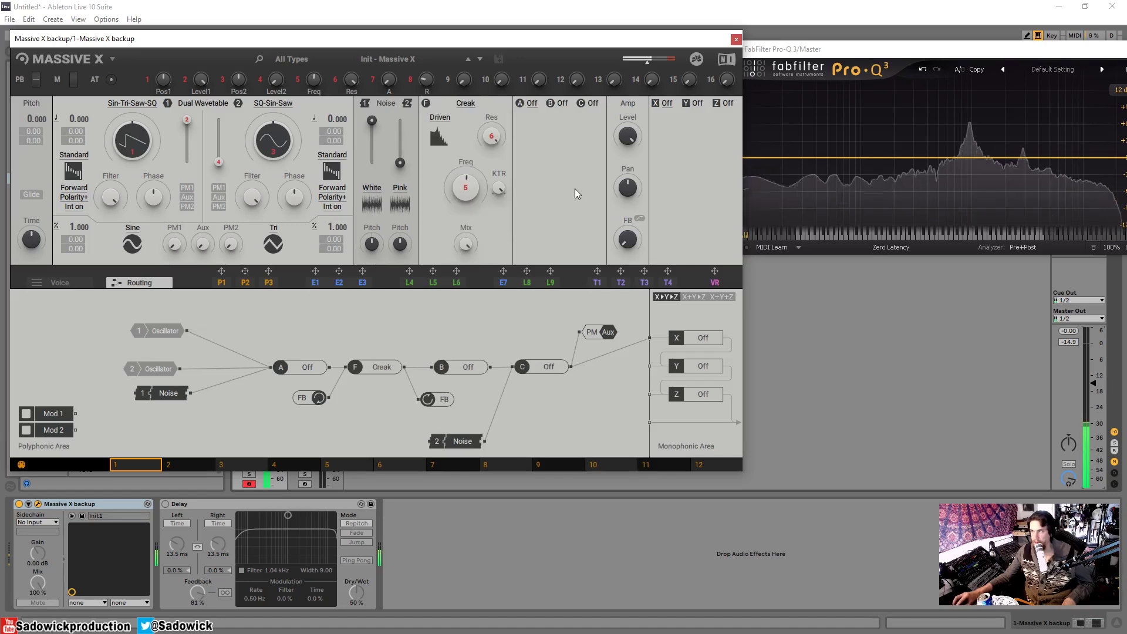
Audition the Creak filter's Gnarl, Nosy and Euer modes while sweeping Freq, and return to Driven mode
click(440, 117)
click(430, 140)
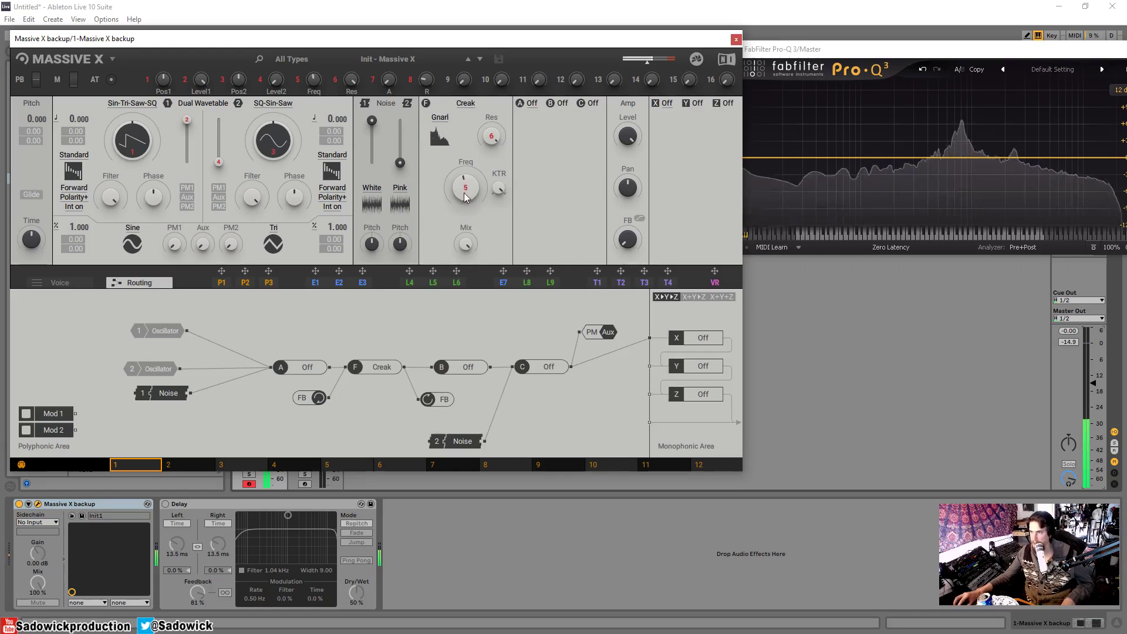
click(442, 119)
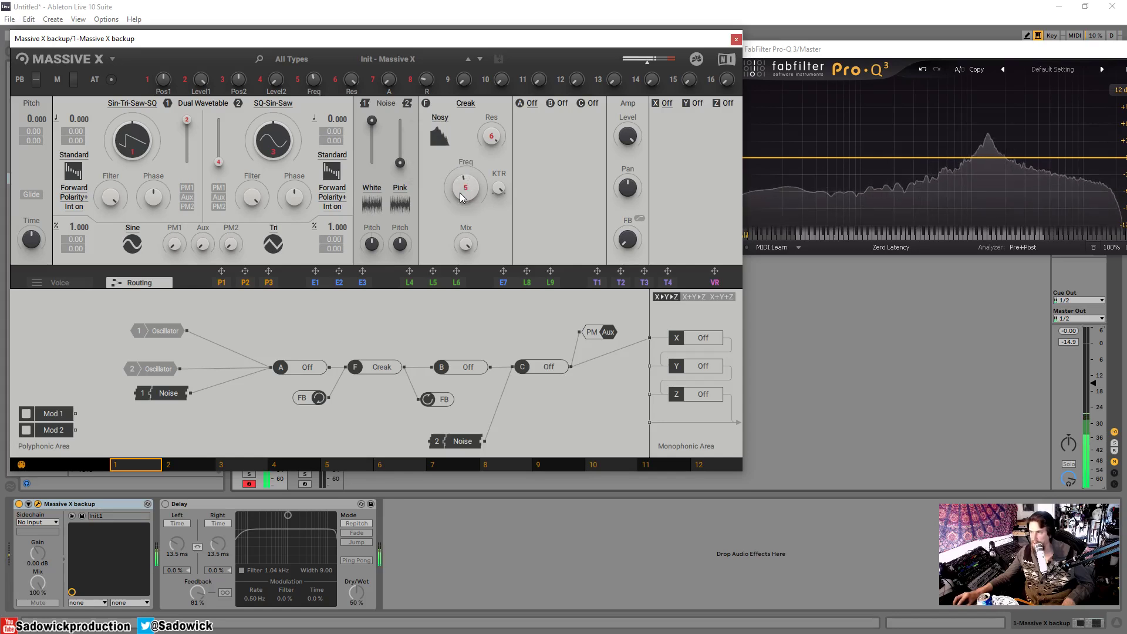
mouse_move(462, 189)
mouse_down()
mouse_move(461, 176)
mouse_move(461, 211)
mouse_up()
click(445, 164)
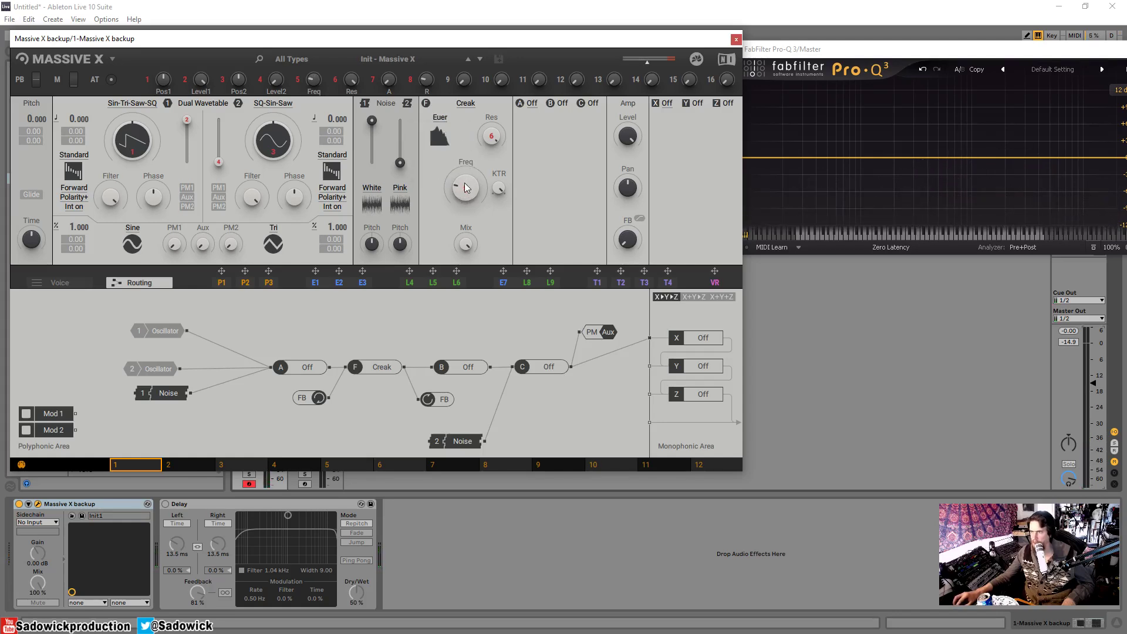
drag(464, 183, 464, 131)
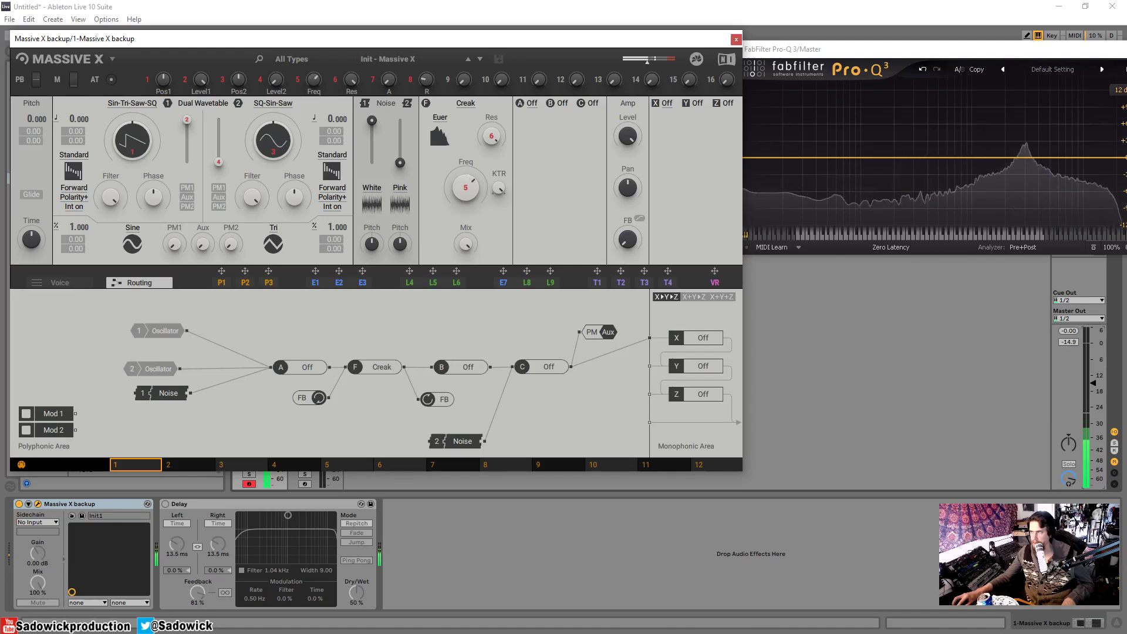
click(440, 118)
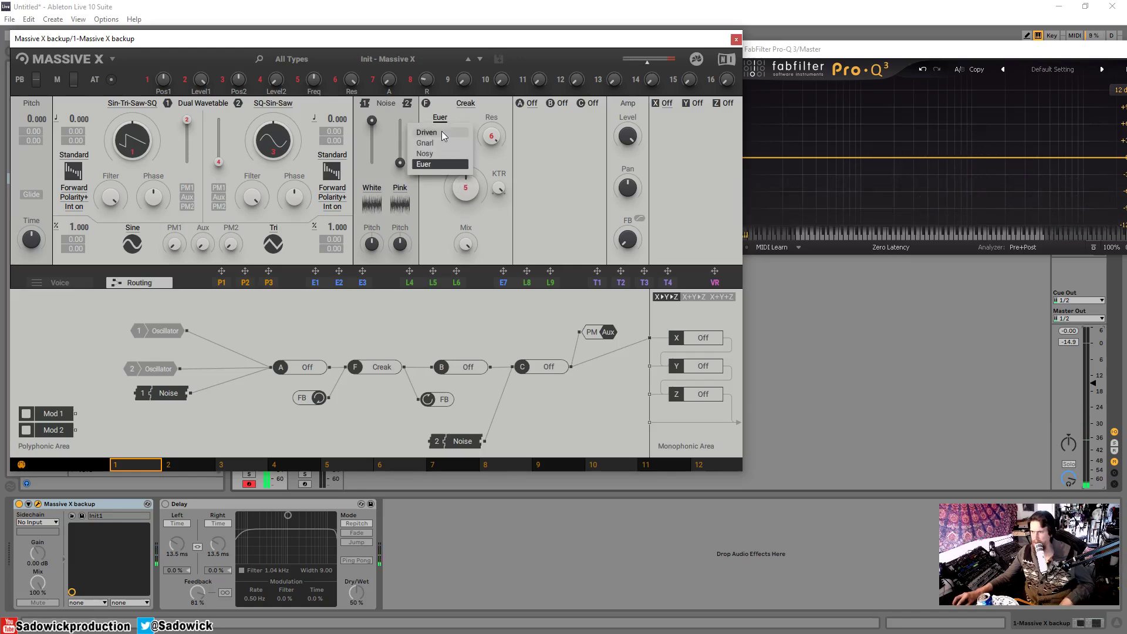
click(441, 133)
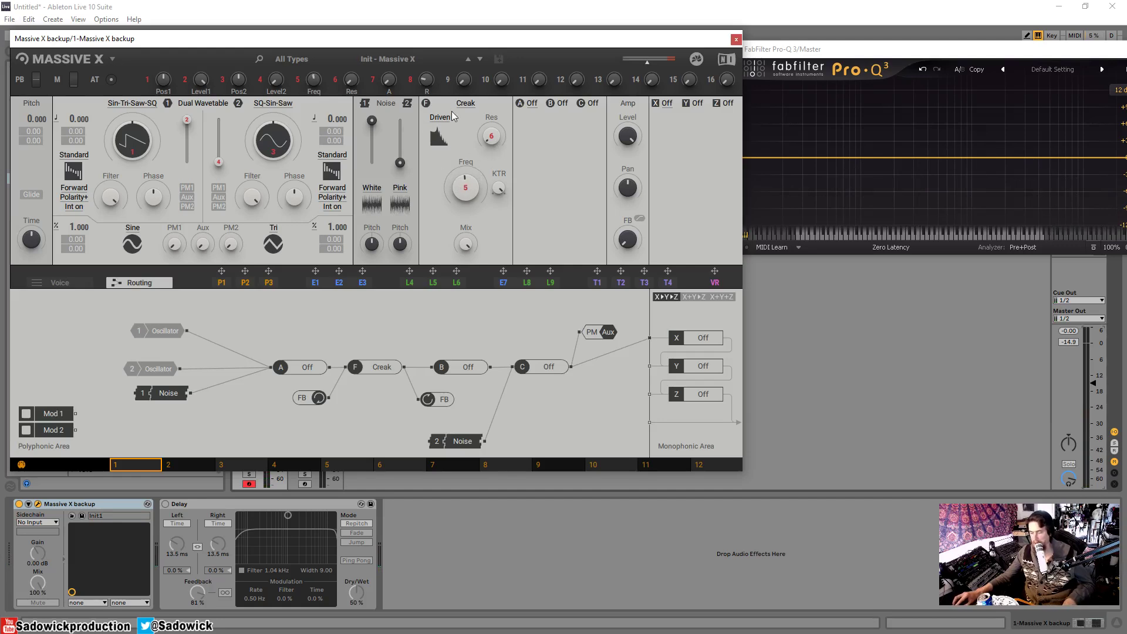
Feed the Driven Creak filter from oscillator 1 instead of noise 1, sweep Freq back to about midway, and reduce Res
mouse_move(465, 187)
mouse_down()
mouse_move(466, 158)
mouse_move(465, 220)
mouse_move(469, 183)
mouse_up()
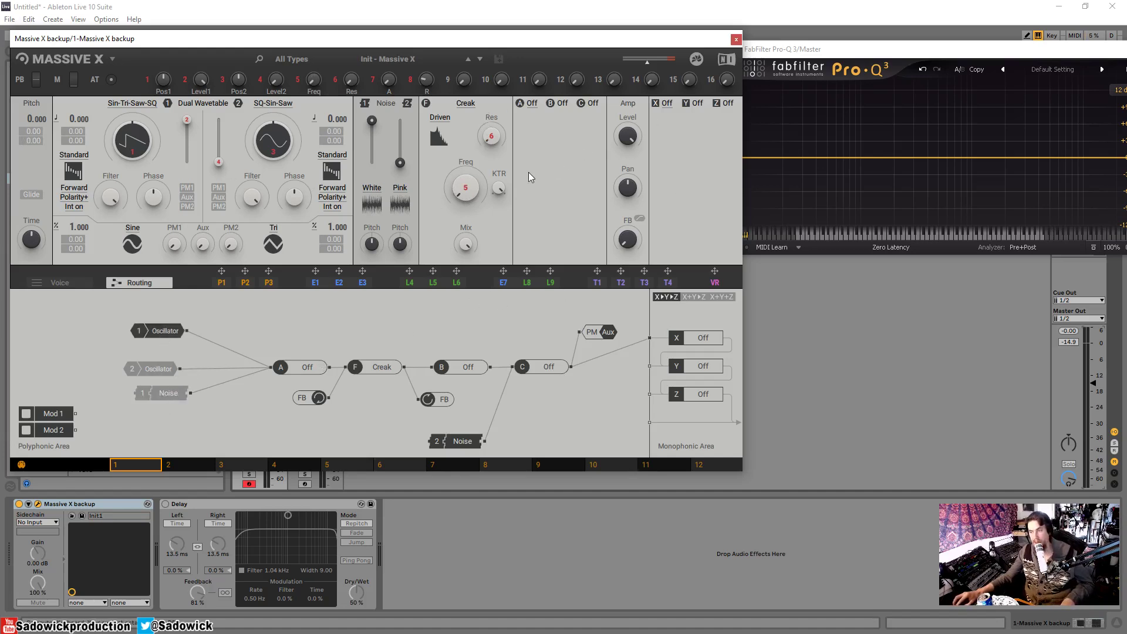
drag(469, 189, 465, 193)
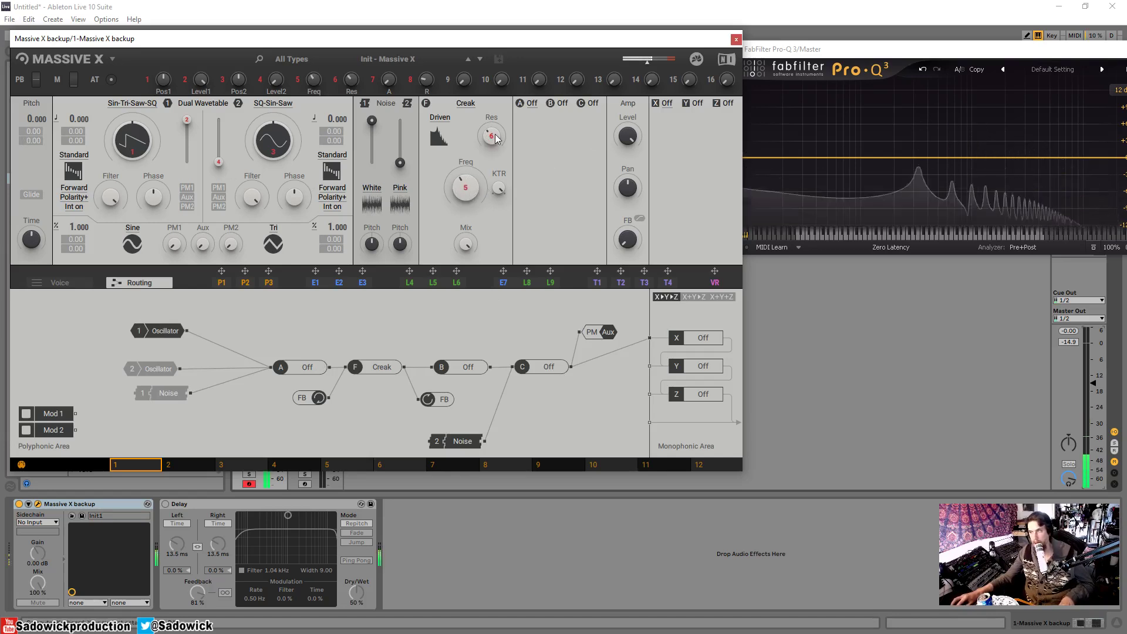
mouse_move(466, 189)
mouse_down()
mouse_move(466, 201)
mouse_move(466, 185)
mouse_up()
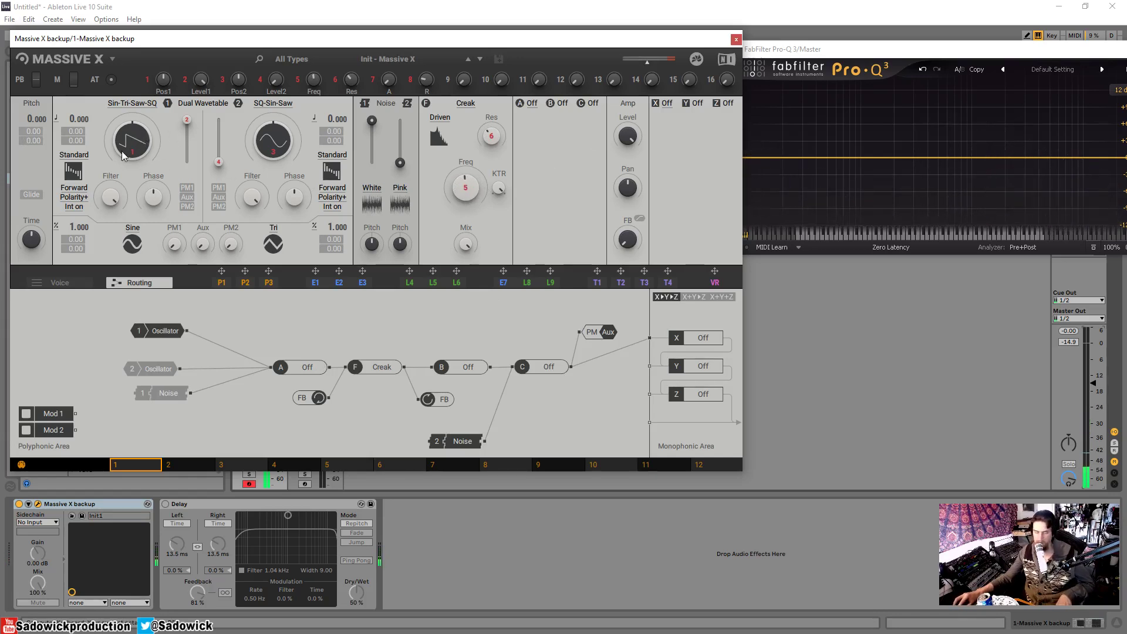
Move oscillator 1's wavetable position to the square wave and raise the master volume to -3.4 dB
drag(123, 155, 185, 131)
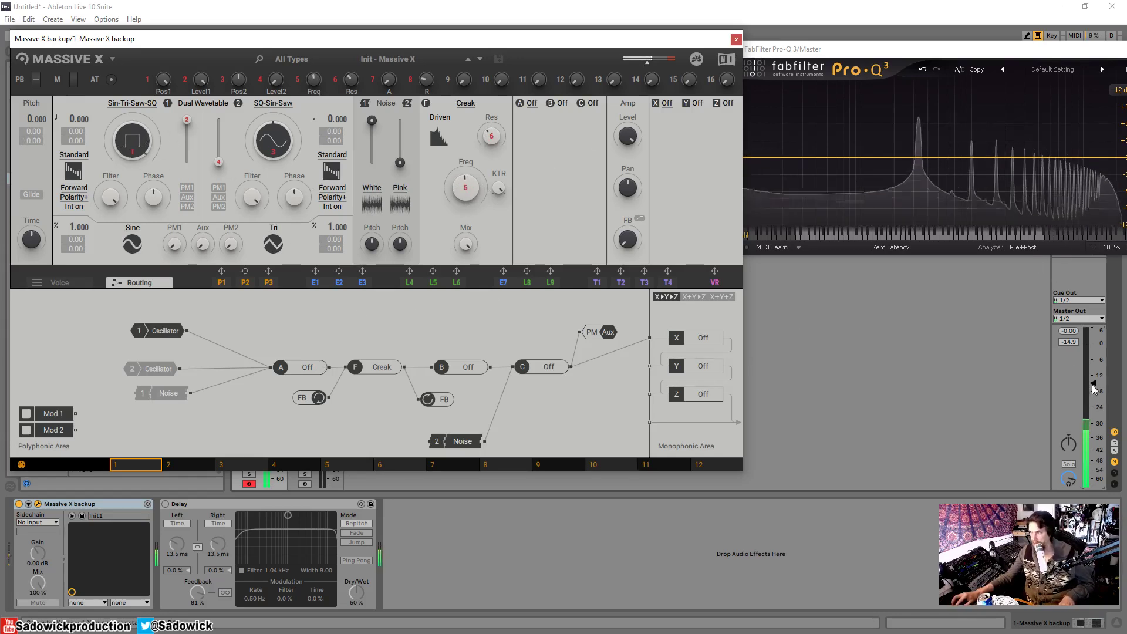
drag(1093, 384, 1092, 353)
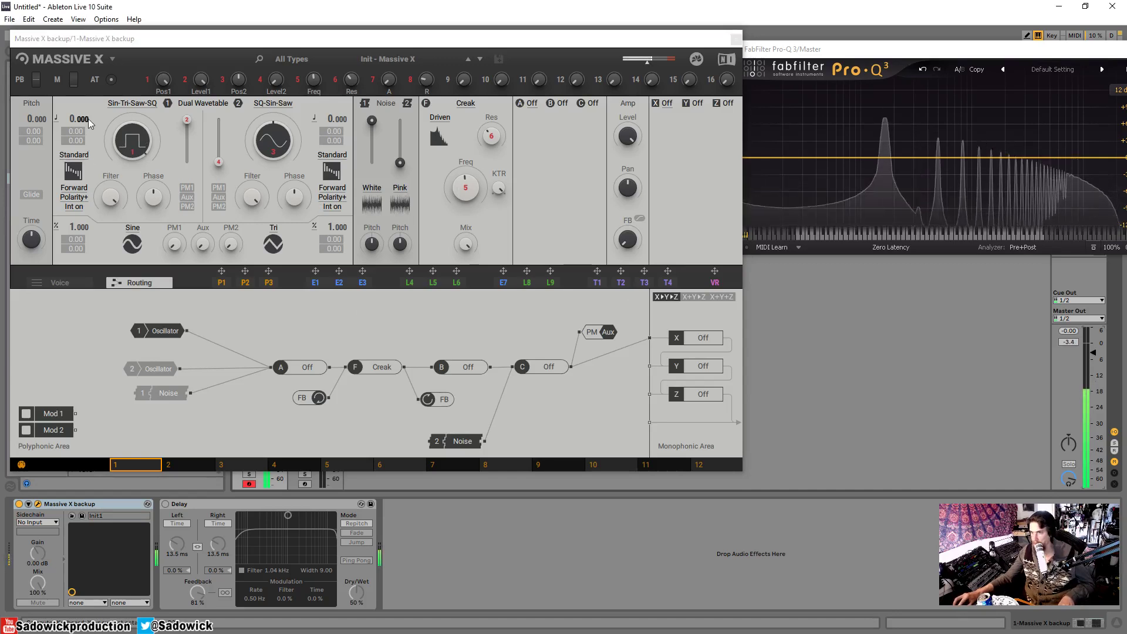
Raise the Driven Creak filter's Res and sweep Freq upward with oscillator 1's square wave playing
drag(466, 189, 465, 187)
drag(491, 138, 492, 119)
drag(462, 193, 461, 177)
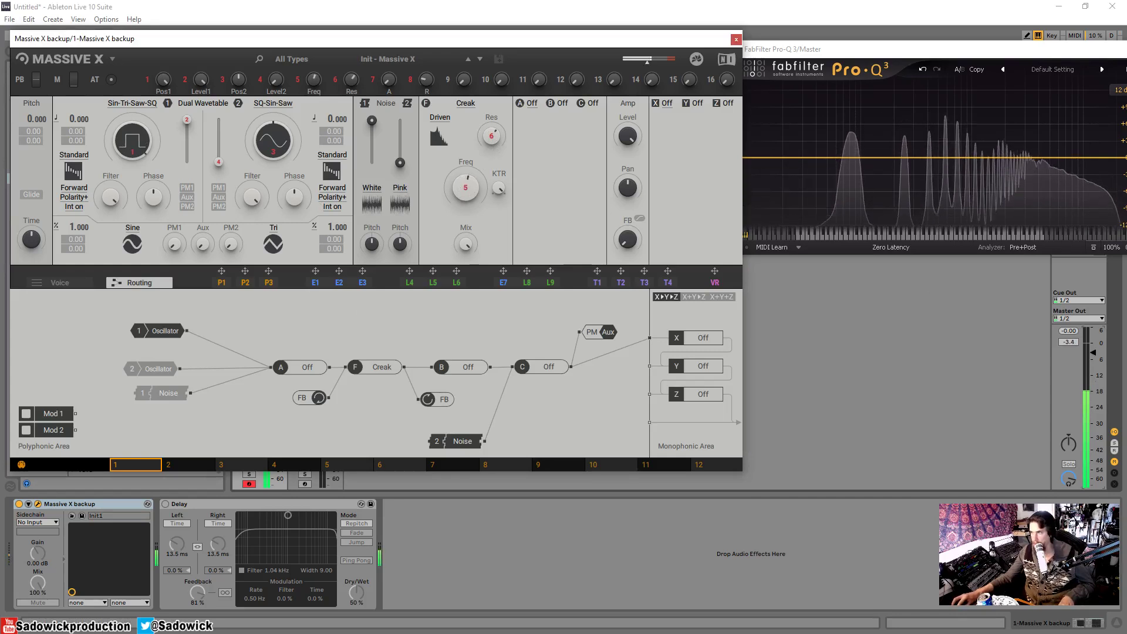
Compare the Driven Creak filter with Asimov and Blue Monark in LP4 mode, and return to Creak
click(438, 120)
click(466, 104)
click(468, 128)
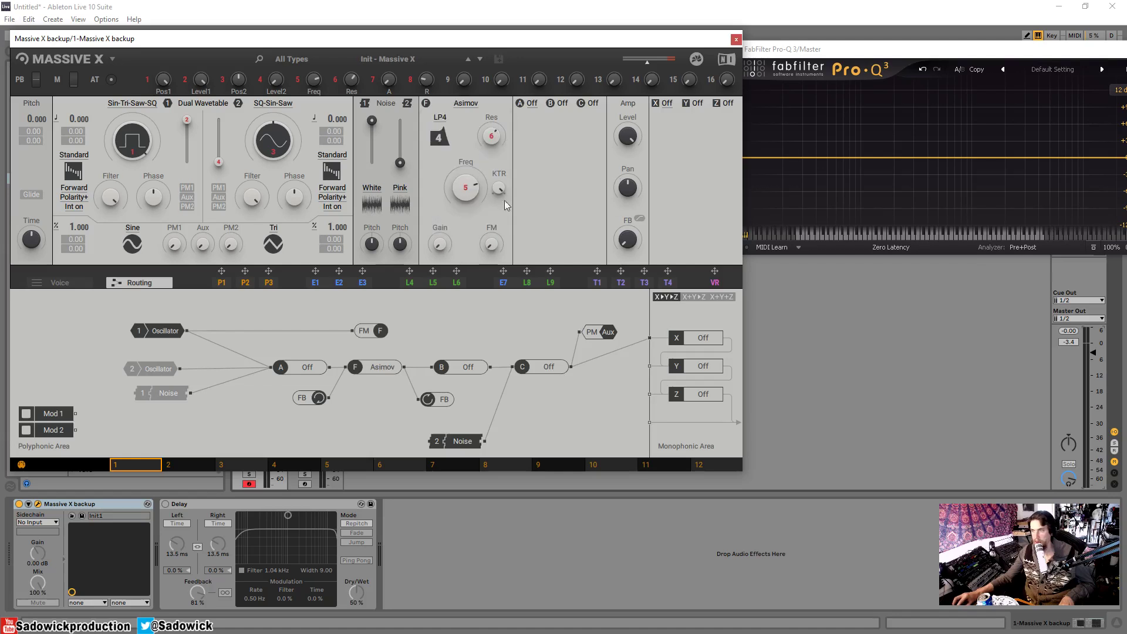
click(467, 102)
click(453, 136)
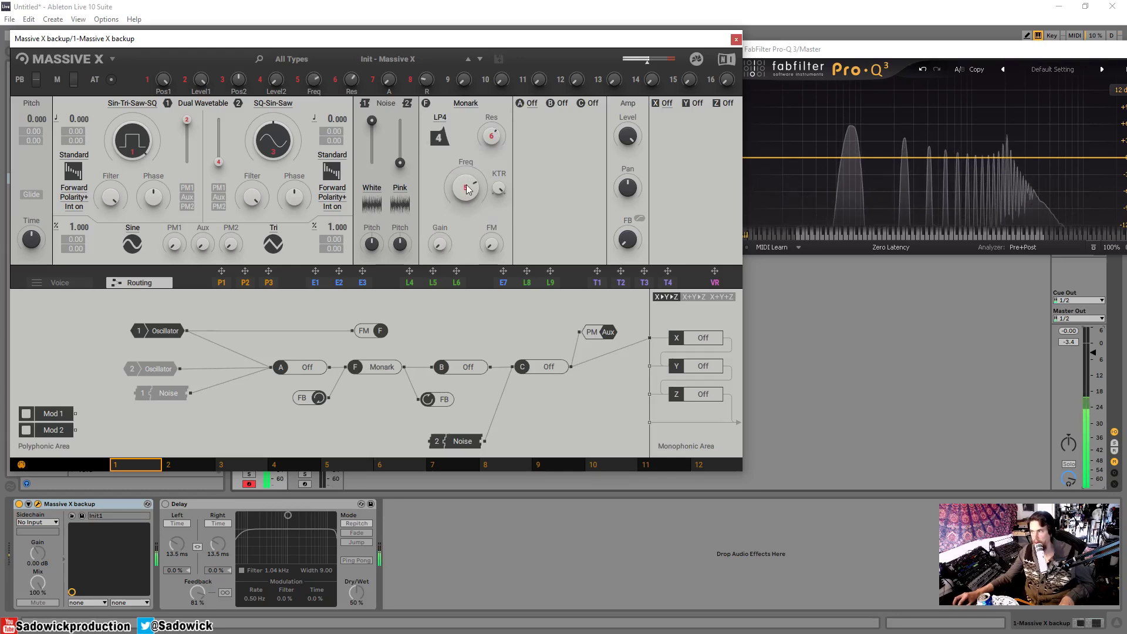
click(467, 100)
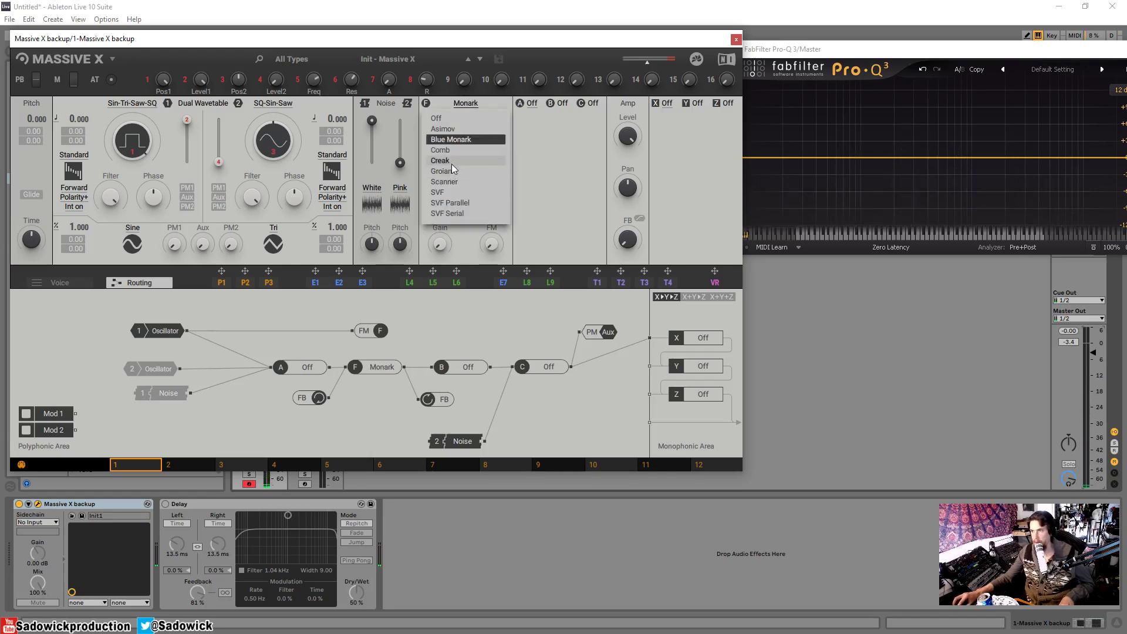
click(452, 164)
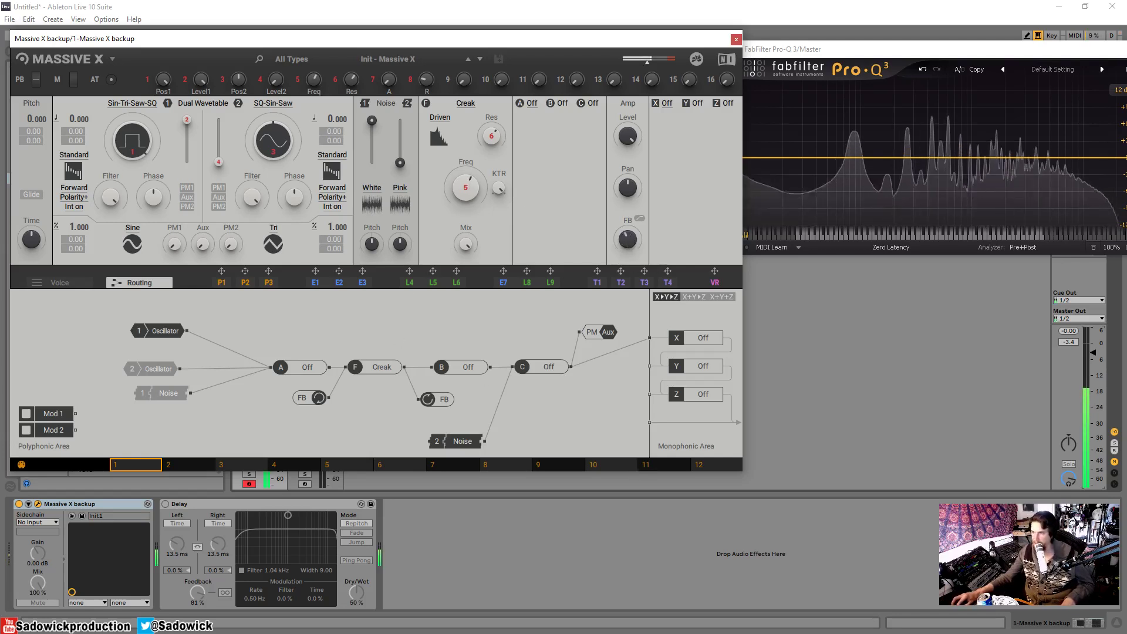
Switch the Creak filter to Gnarl mode and audition it while adjusting the amp's FB amount and sweeping Freq
drag(629, 238, 629, 237)
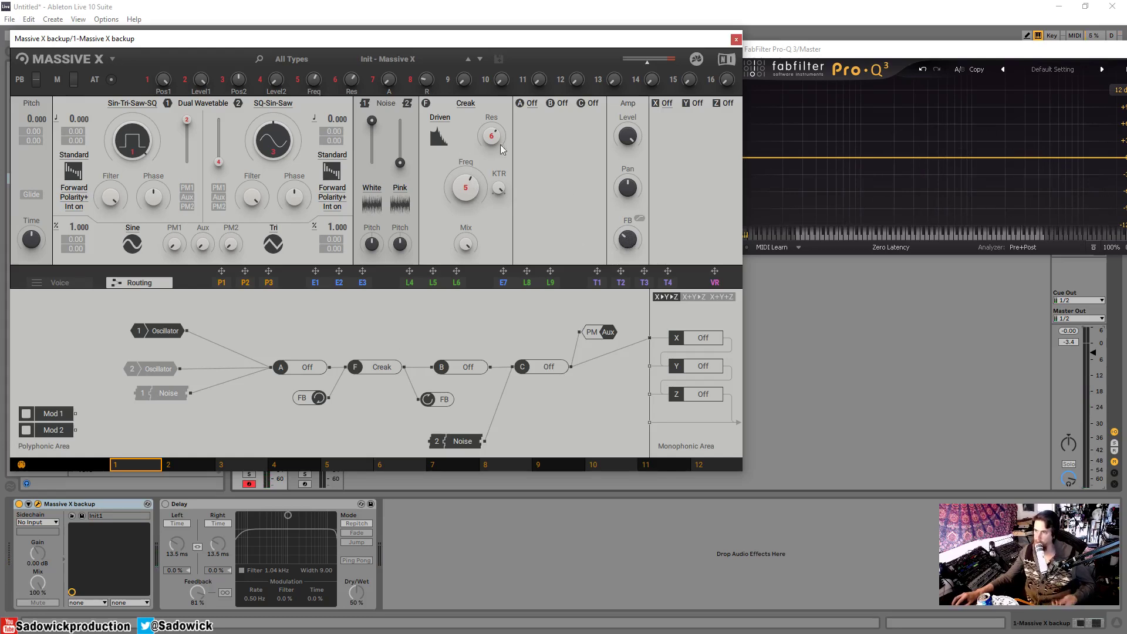
click(453, 117)
click(428, 142)
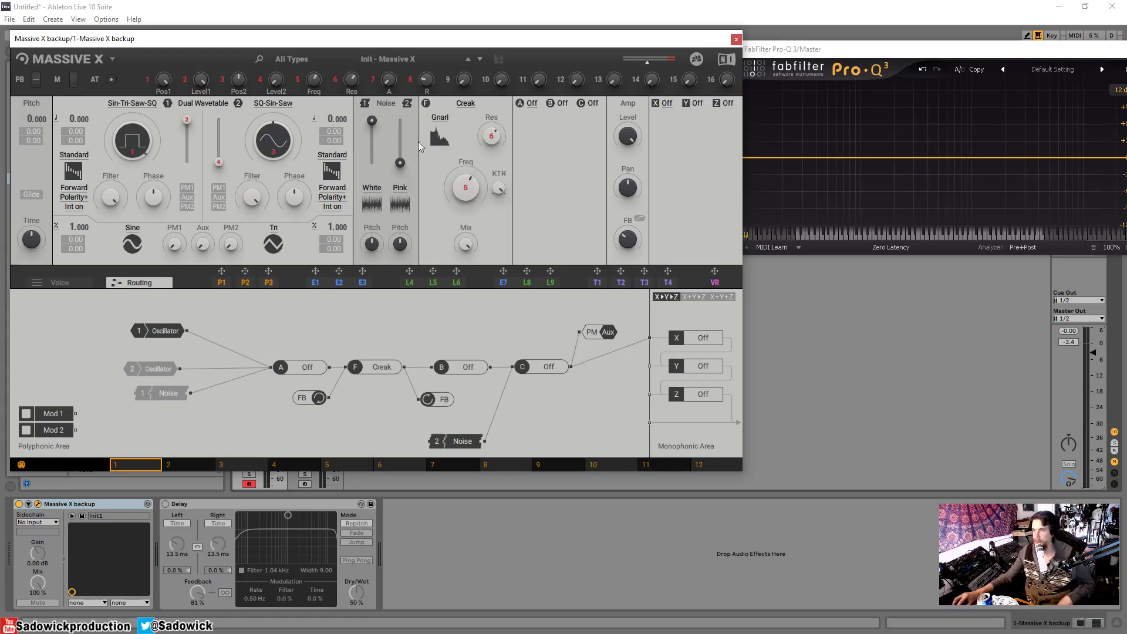
drag(465, 181, 465, 197)
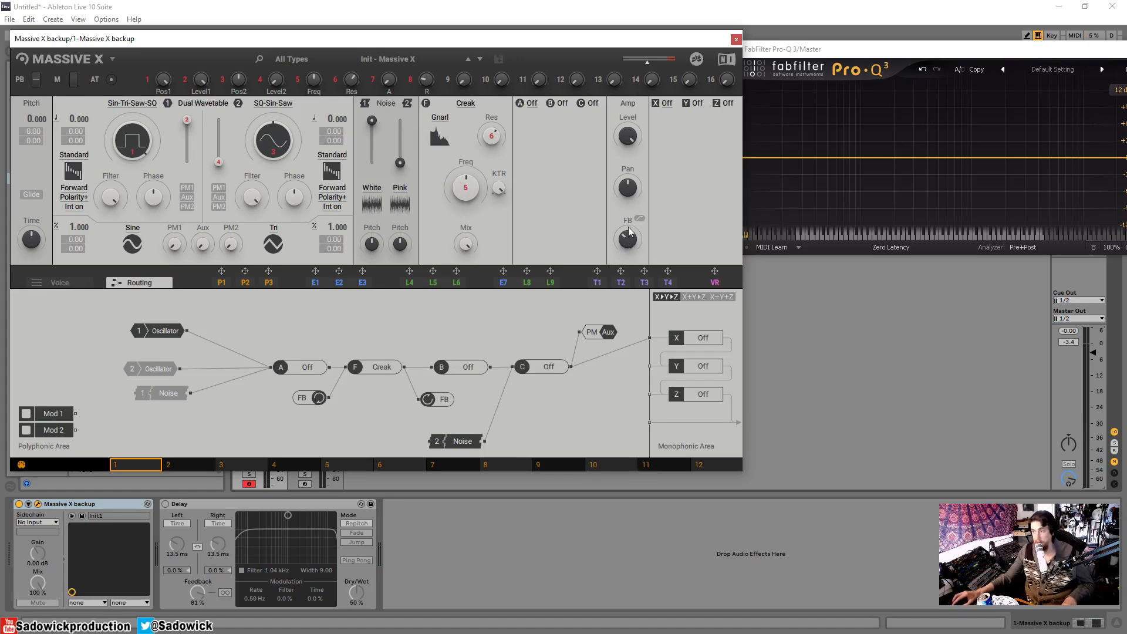
drag(628, 240, 628, 208)
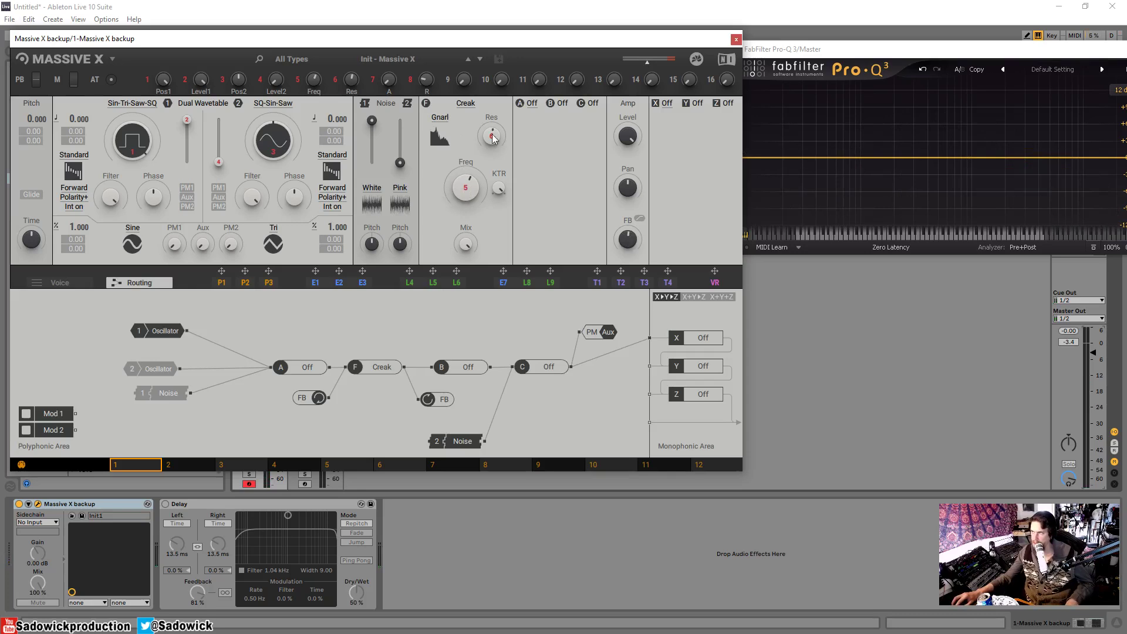
Replace the Creak filter with Groian in LP4 mode and adjust its Freq
click(442, 116)
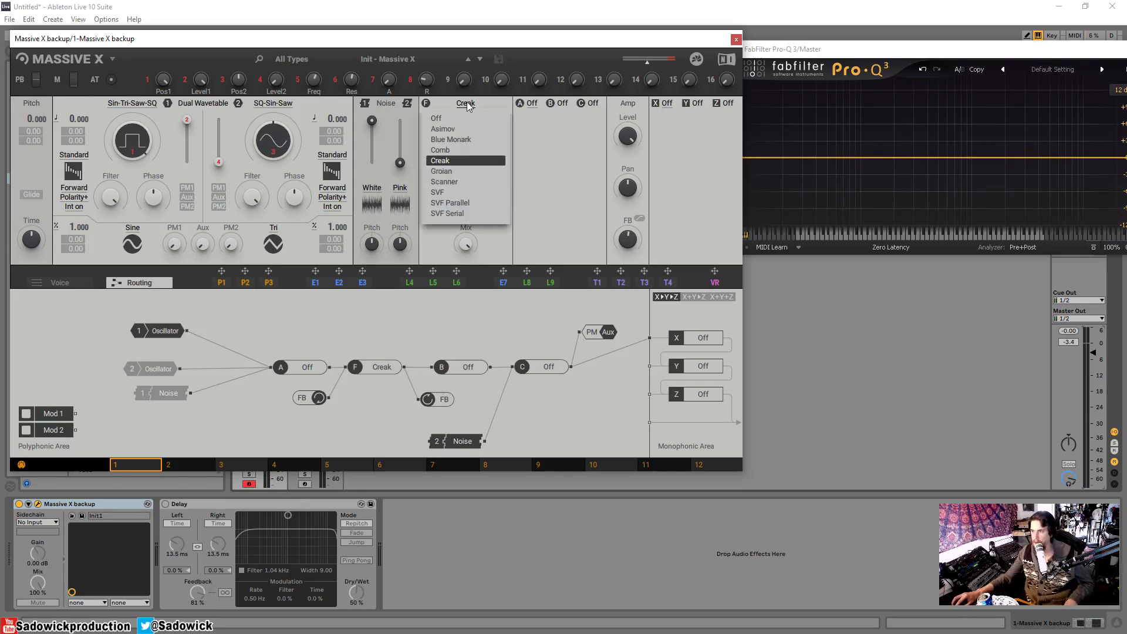
click(444, 171)
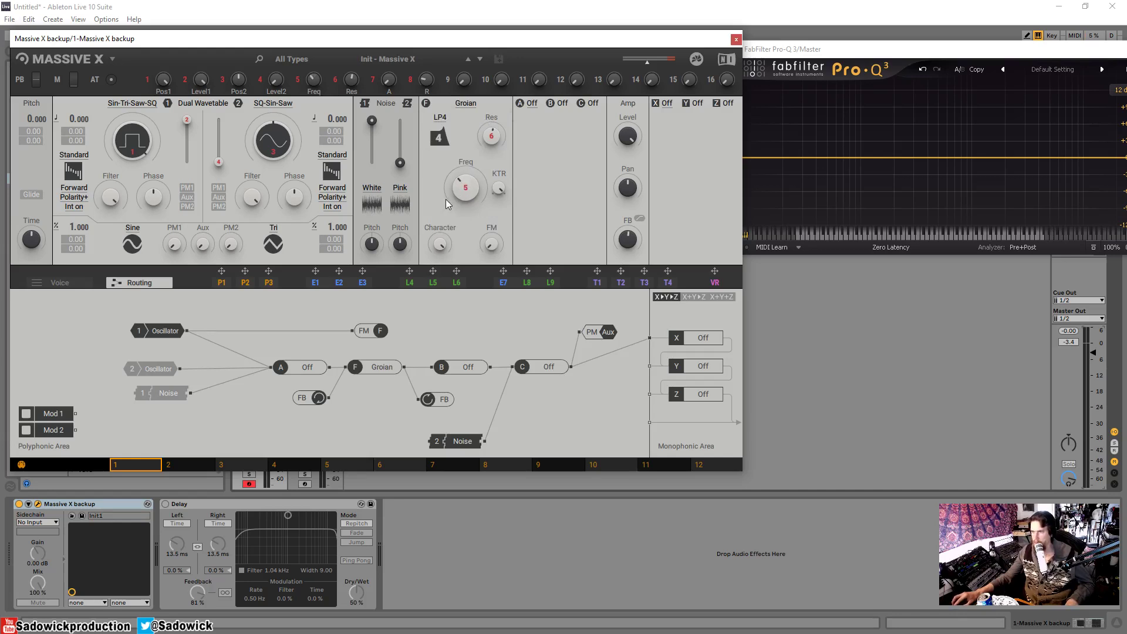
drag(465, 189, 465, 193)
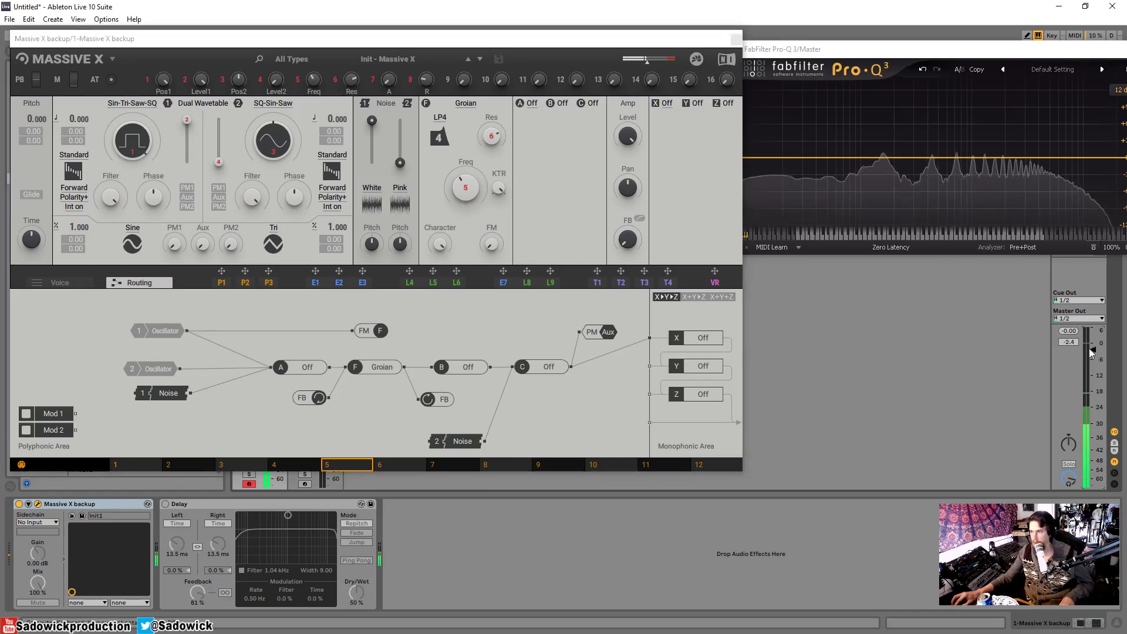
Raise Massive X's output volume slightly and sweep the Groian filter's Freq upward with noise 1 as the source
drag(649, 60, 654, 60)
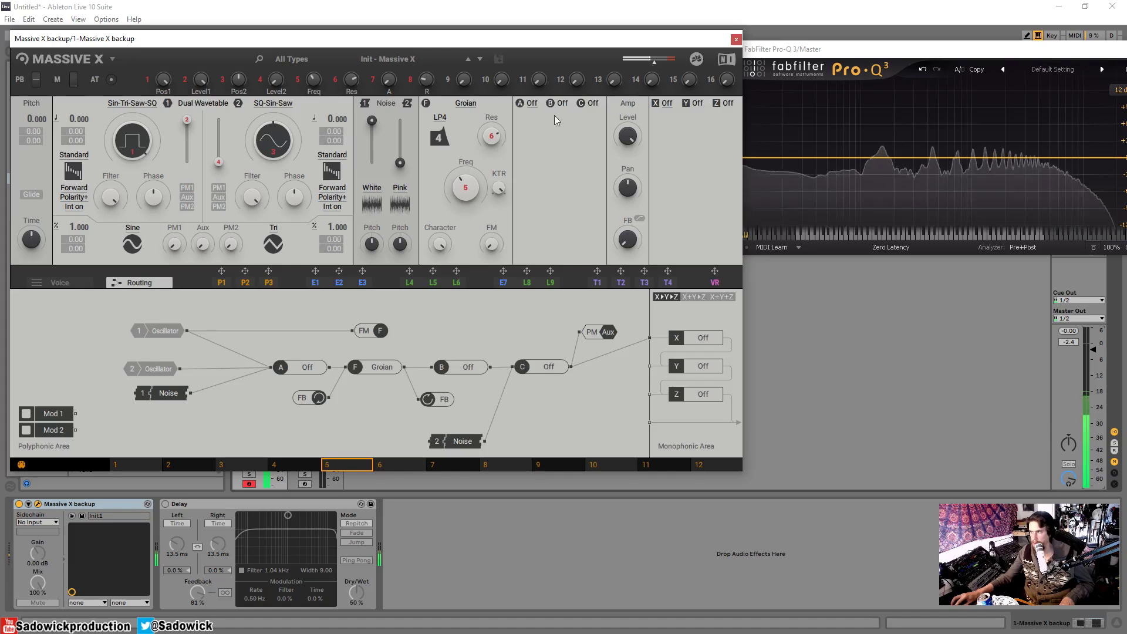
drag(466, 187, 465, 175)
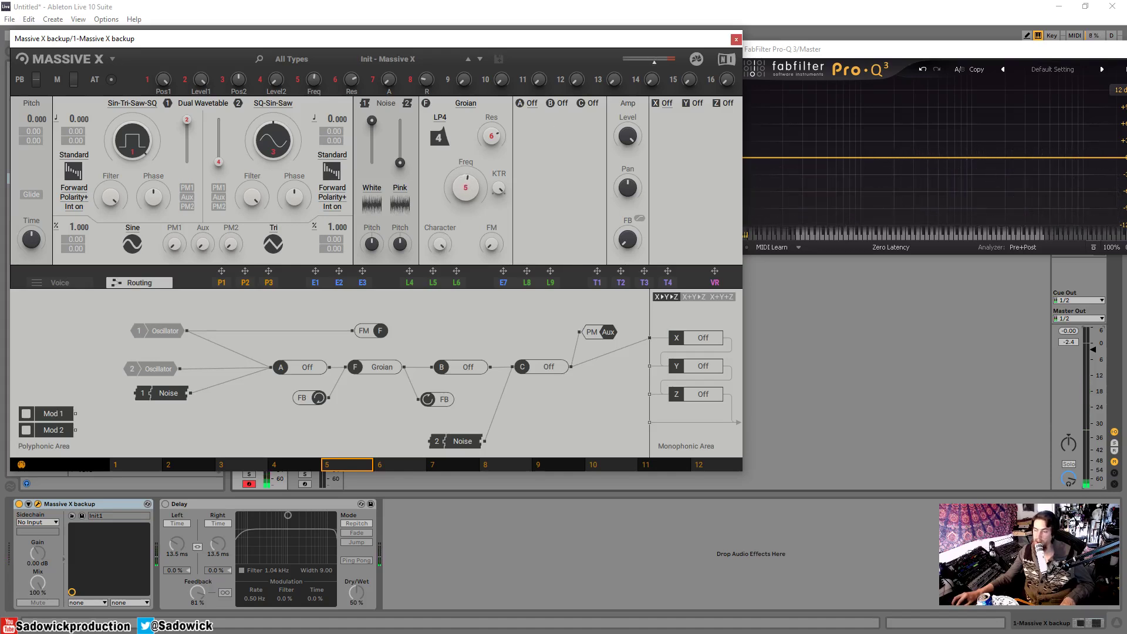
drag(465, 187, 466, 181)
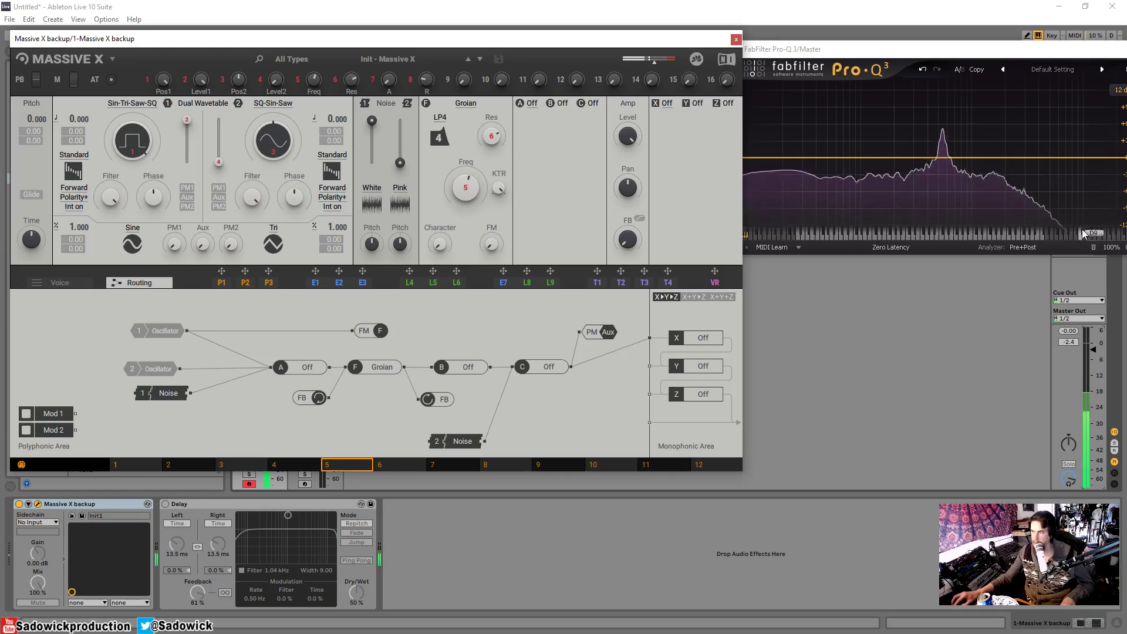
Check Groian's available modes and sweep Freq upward in LP4 mode with oscillator 1 as the source
click(441, 119)
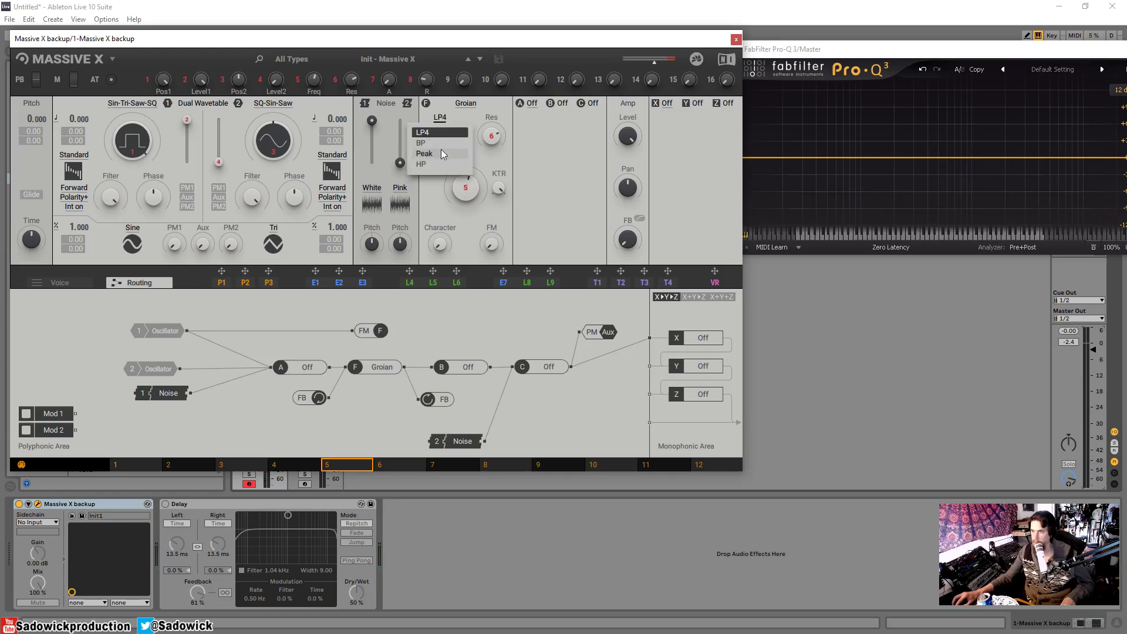
click(443, 117)
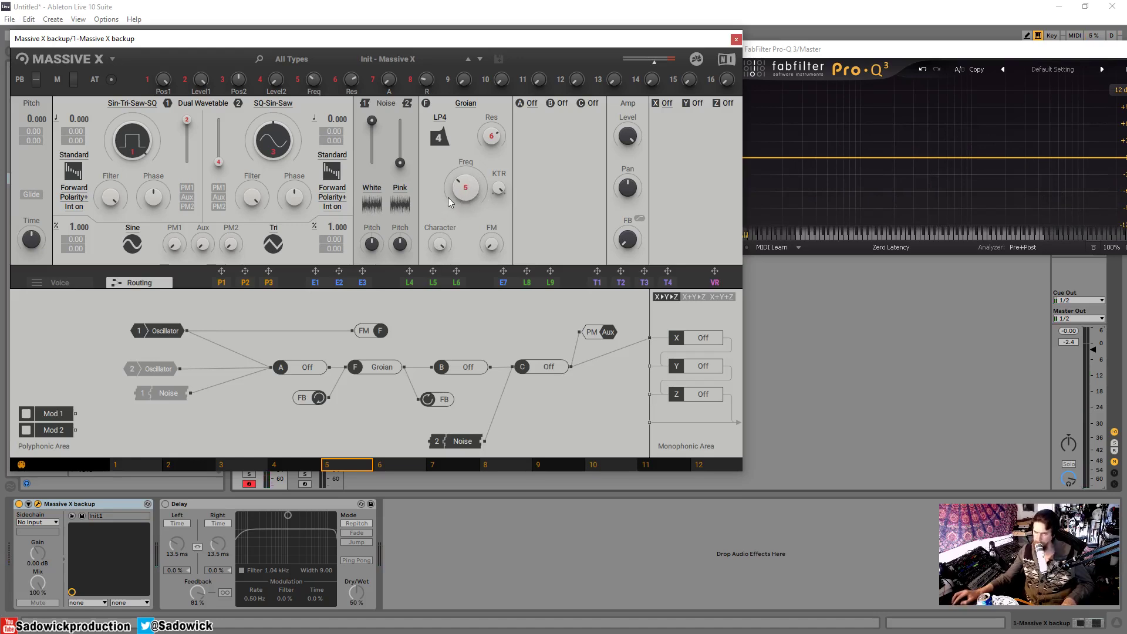
drag(459, 192, 459, 174)
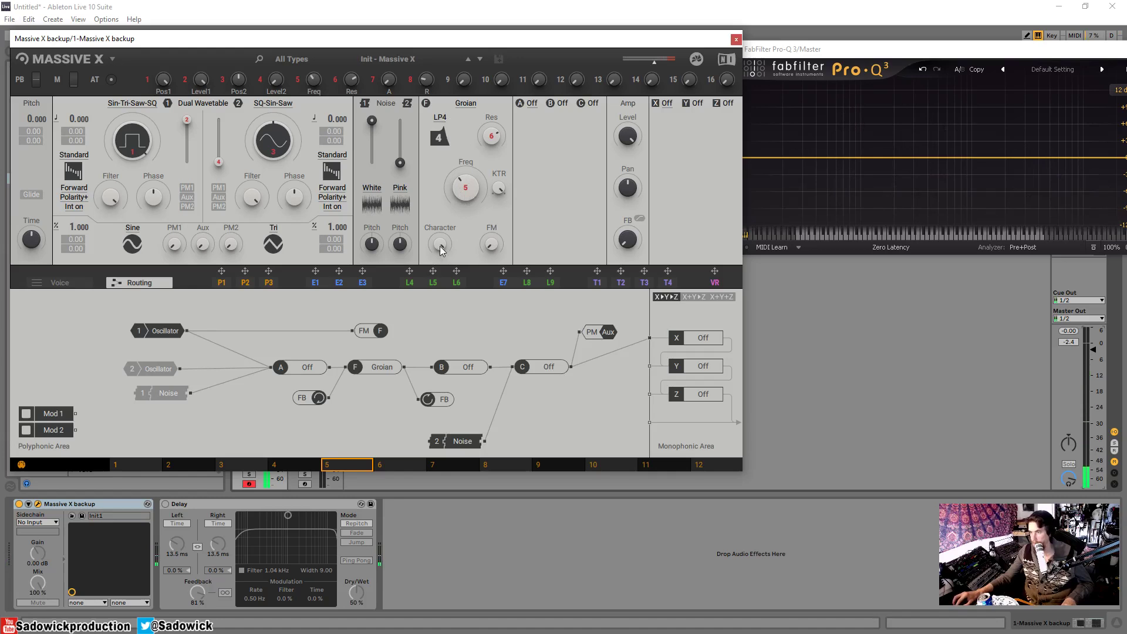
Audition the Groian filter's BP mode while sweeping Freq, and switch it to Peak mode
click(439, 137)
click(440, 146)
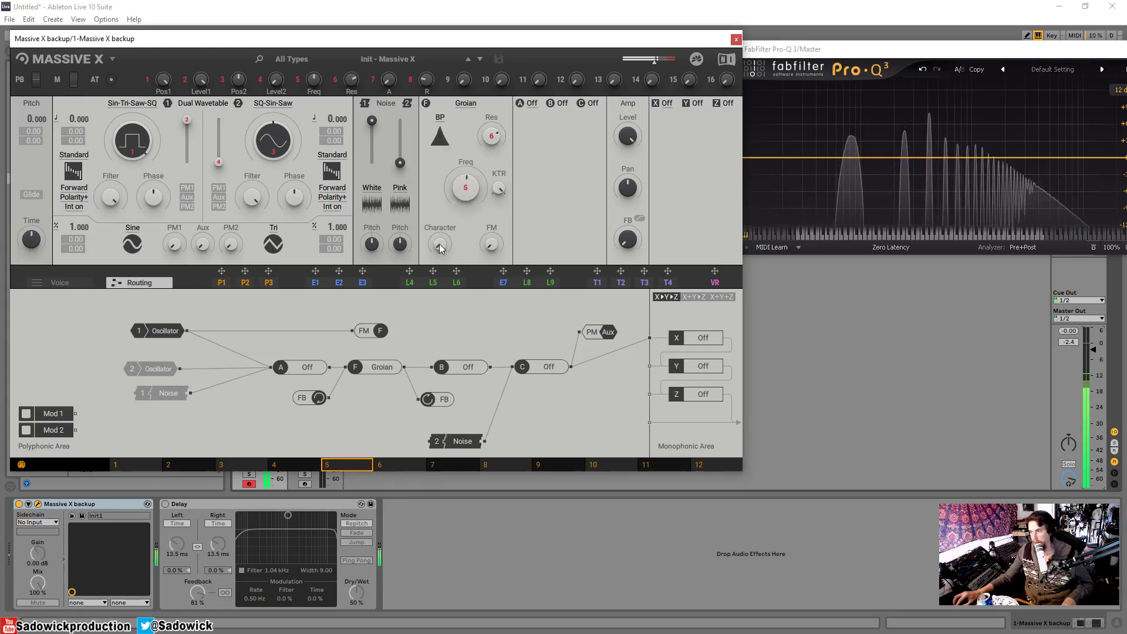
drag(476, 199, 476, 195)
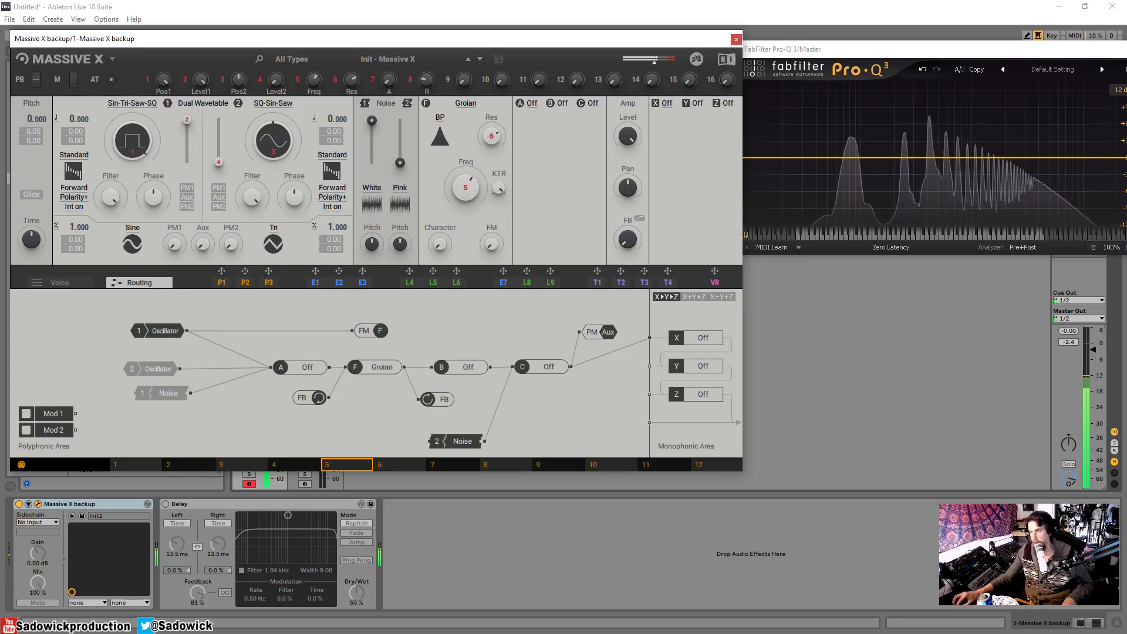
click(442, 121)
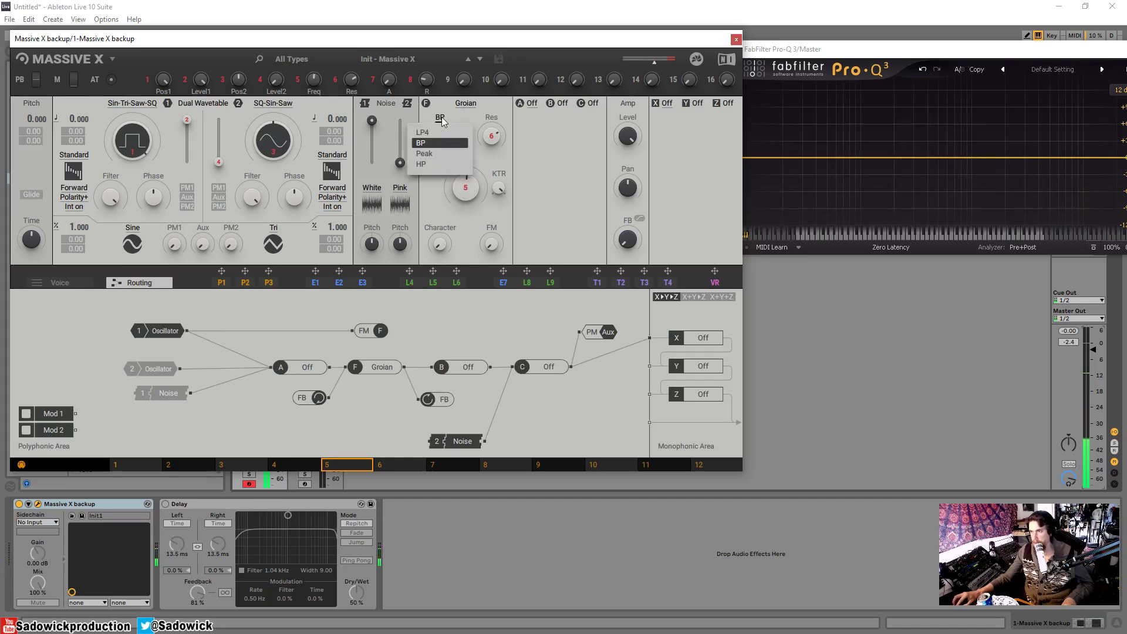
click(425, 154)
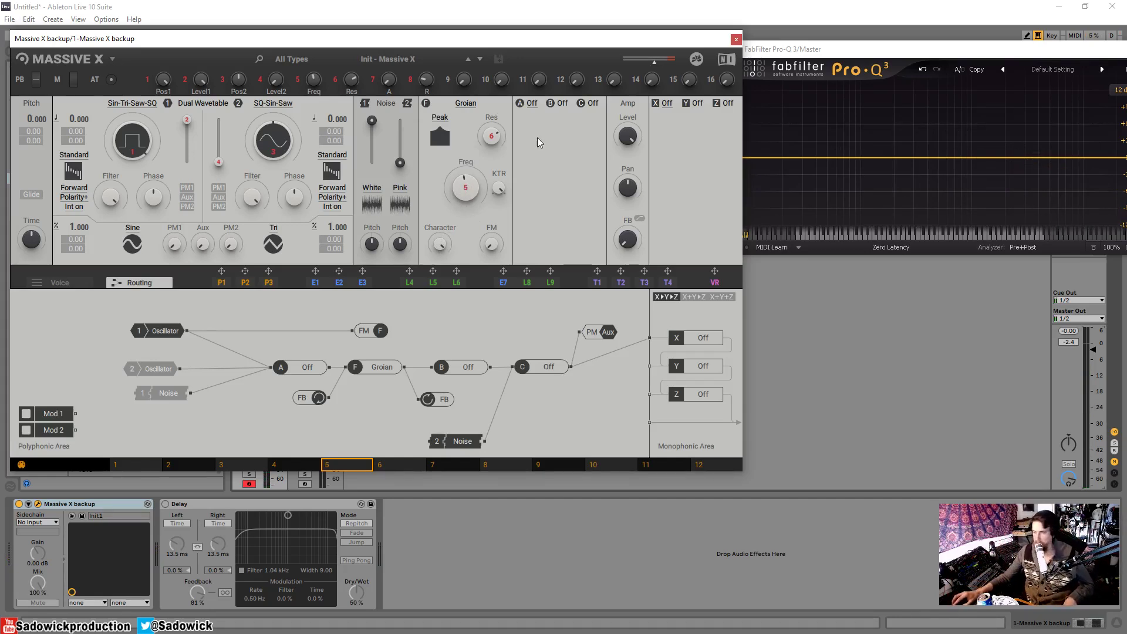
Load the Monster wavetable Dirty Vowel into oscillator 1, adjust its position, and compare the sound with Groian bypassed and enabled
drag(503, 45, 527, 53)
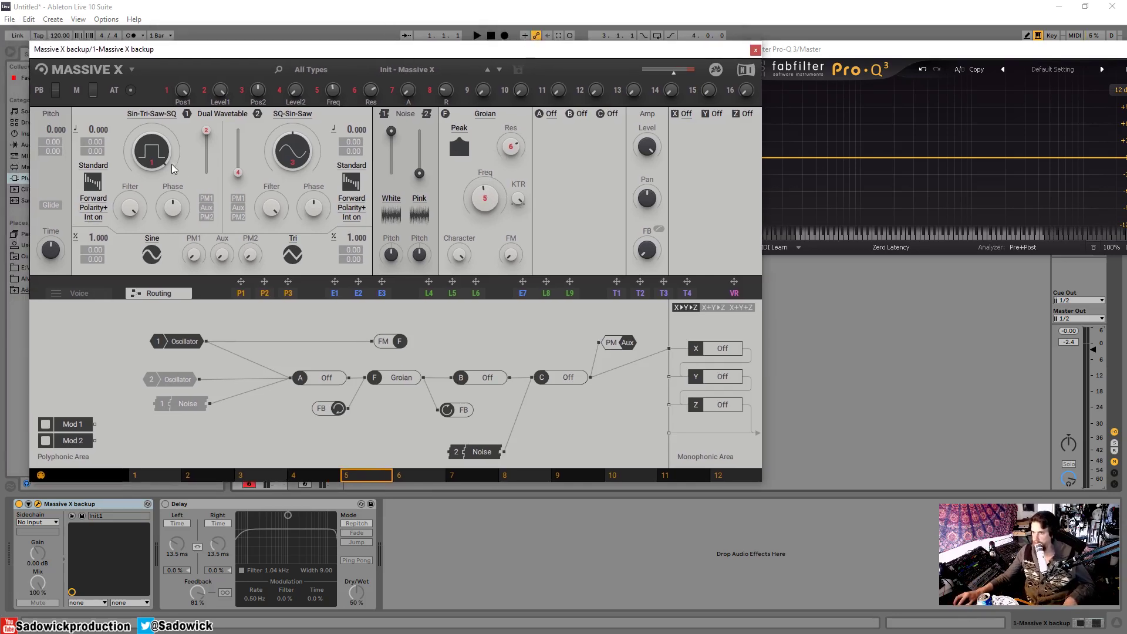
click(151, 116)
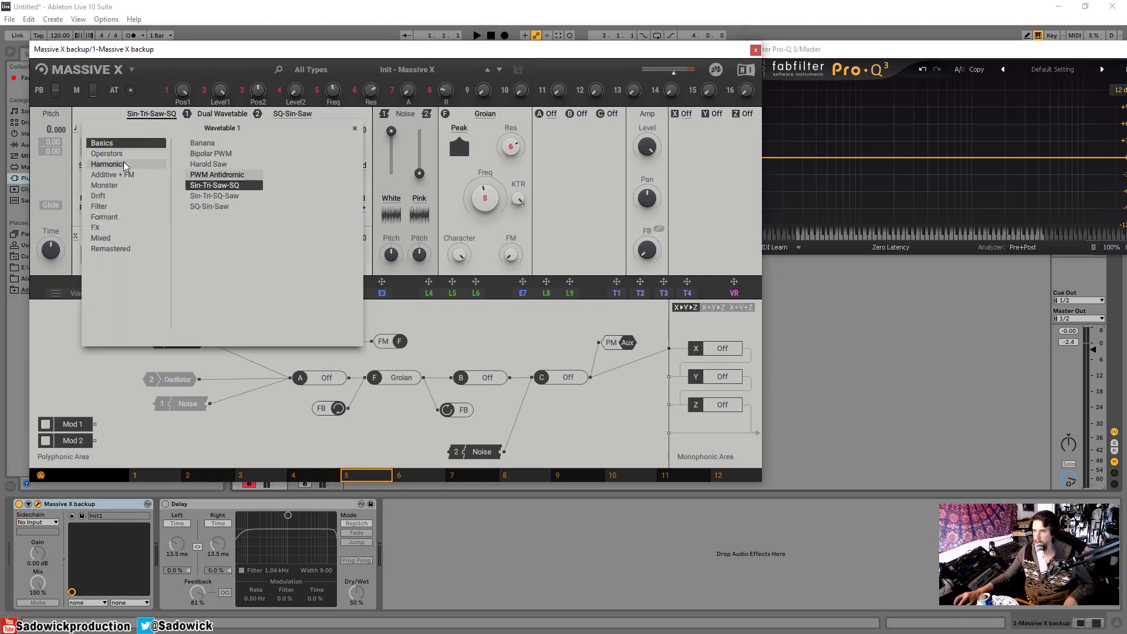
click(109, 185)
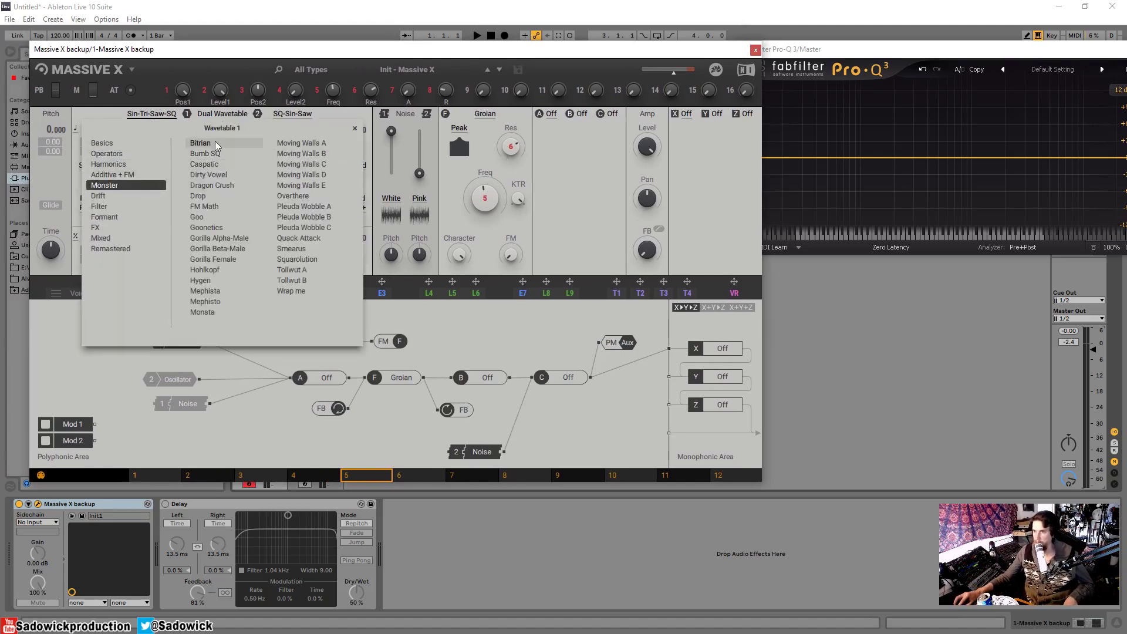
click(212, 185)
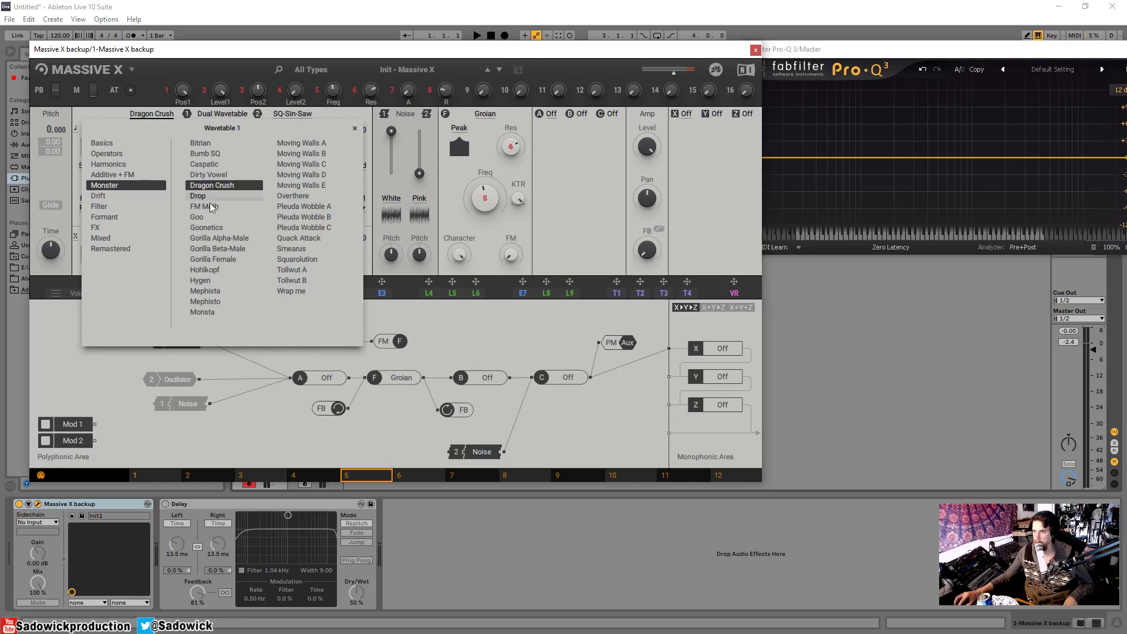
double_click(212, 175)
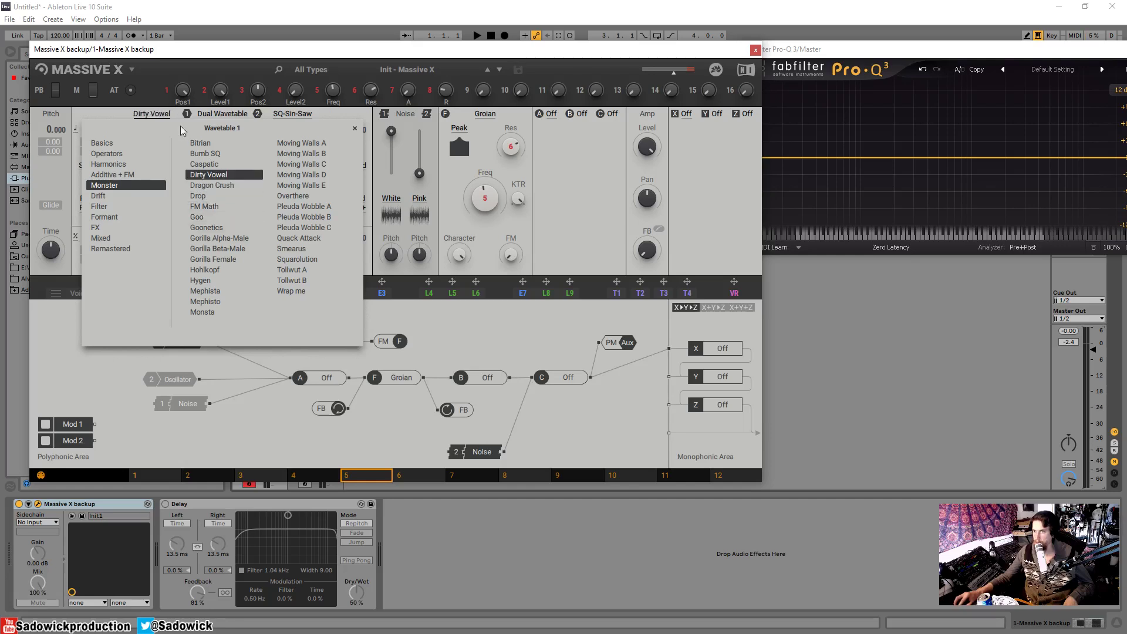
mouse_move(148, 153)
mouse_down()
mouse_move(148, 189)
mouse_move(153, 170)
mouse_up()
double_click(413, 374)
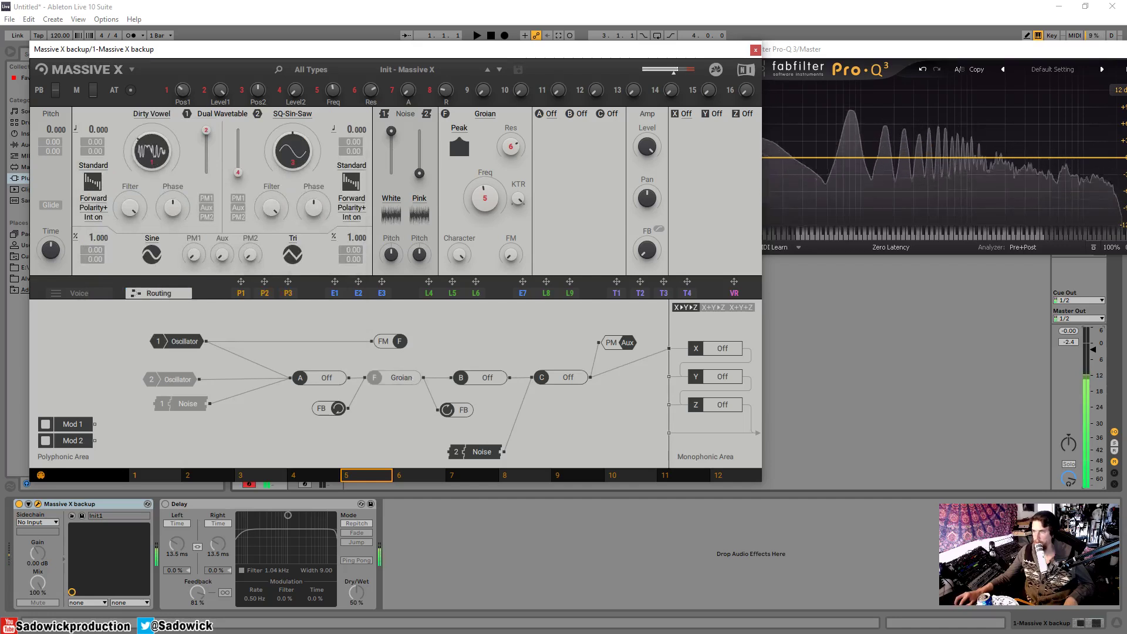
double_click(403, 377)
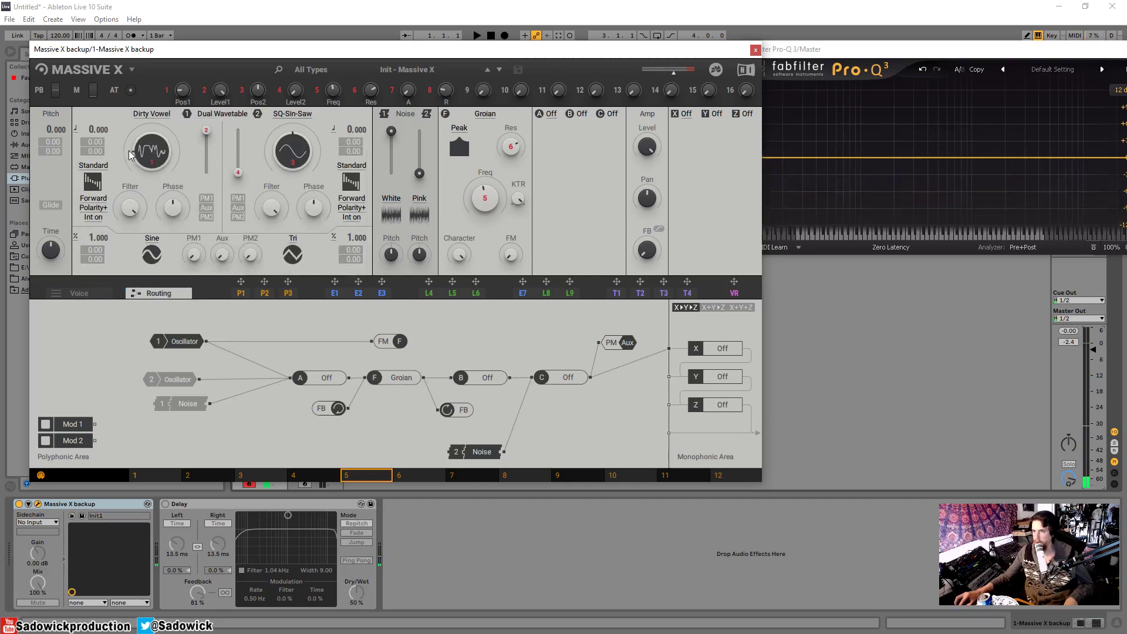
Adjust oscillator 1's wavetable position, raise Groian's Freq in Peak mode, and switch the filter to HP mode
drag(162, 145, 162, 133)
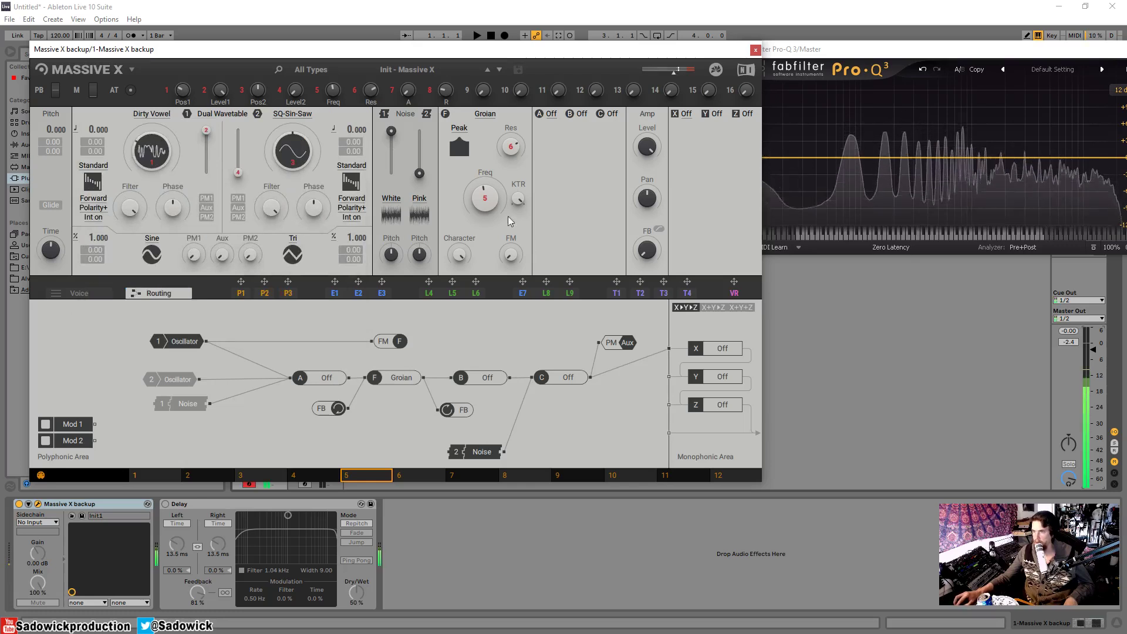
drag(487, 201, 487, 188)
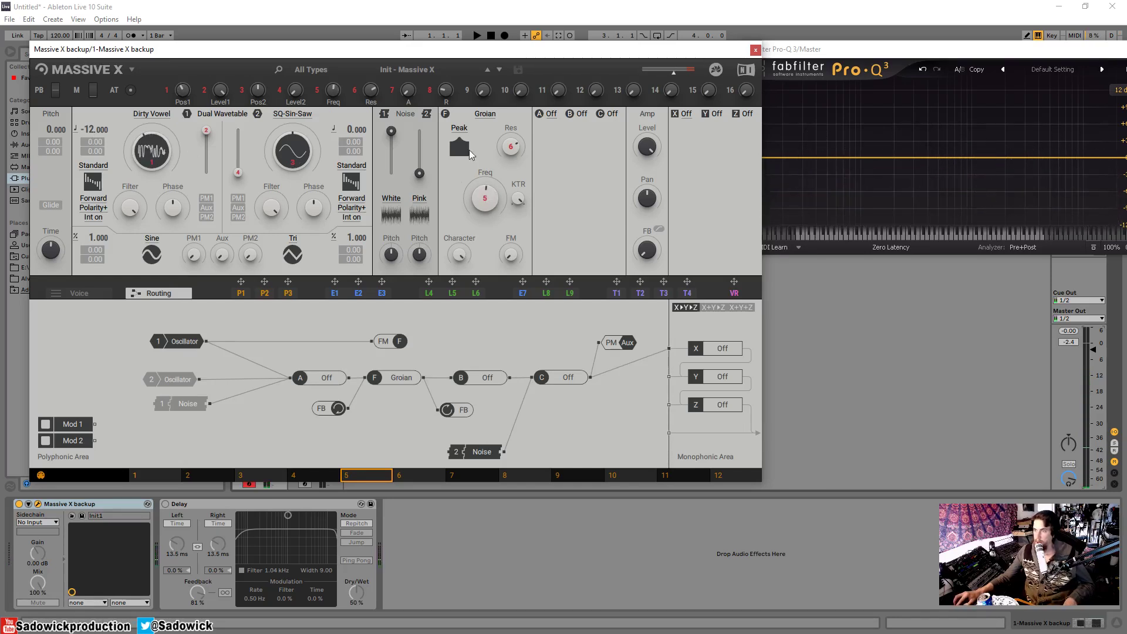
click(458, 127)
click(456, 176)
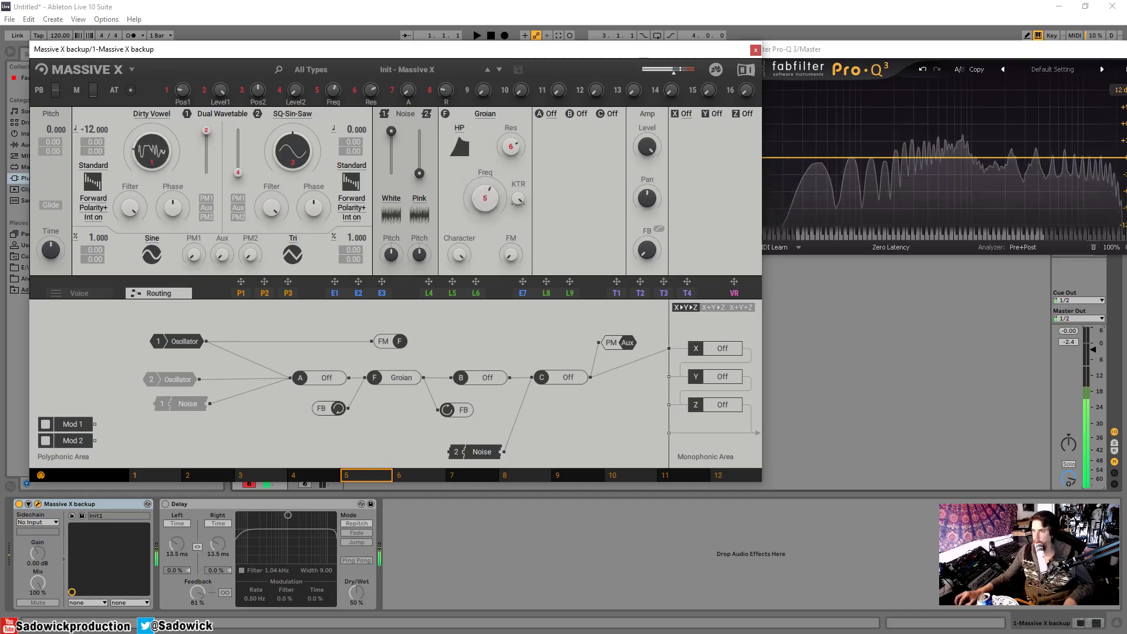
Replace the Groian filter with Scanner and check its mode options, keeping LP2
click(490, 117)
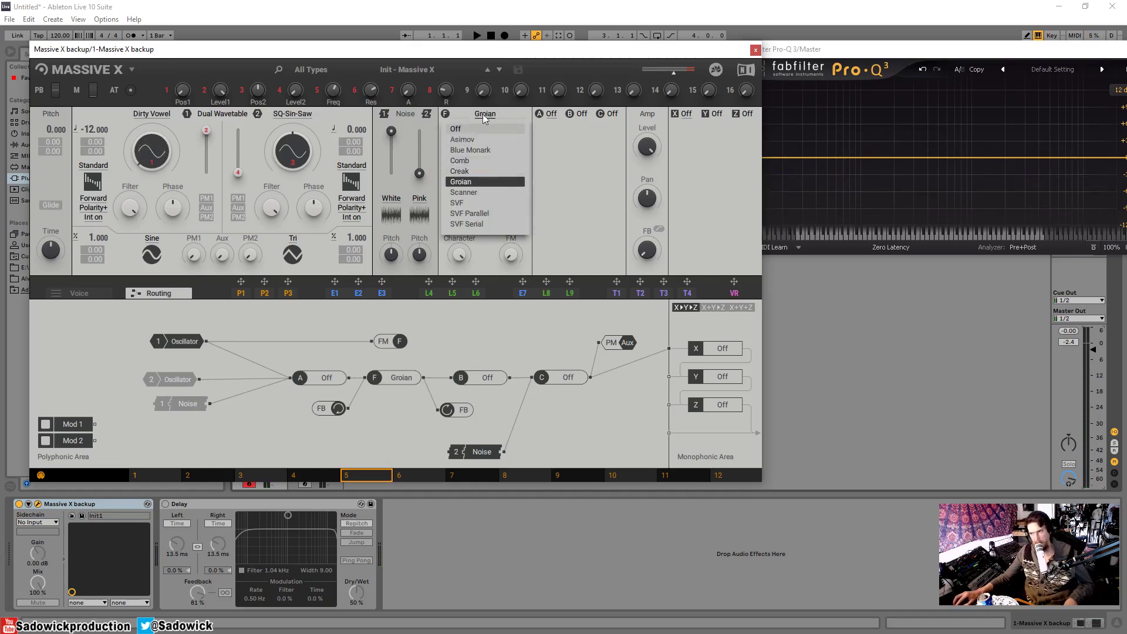
click(476, 192)
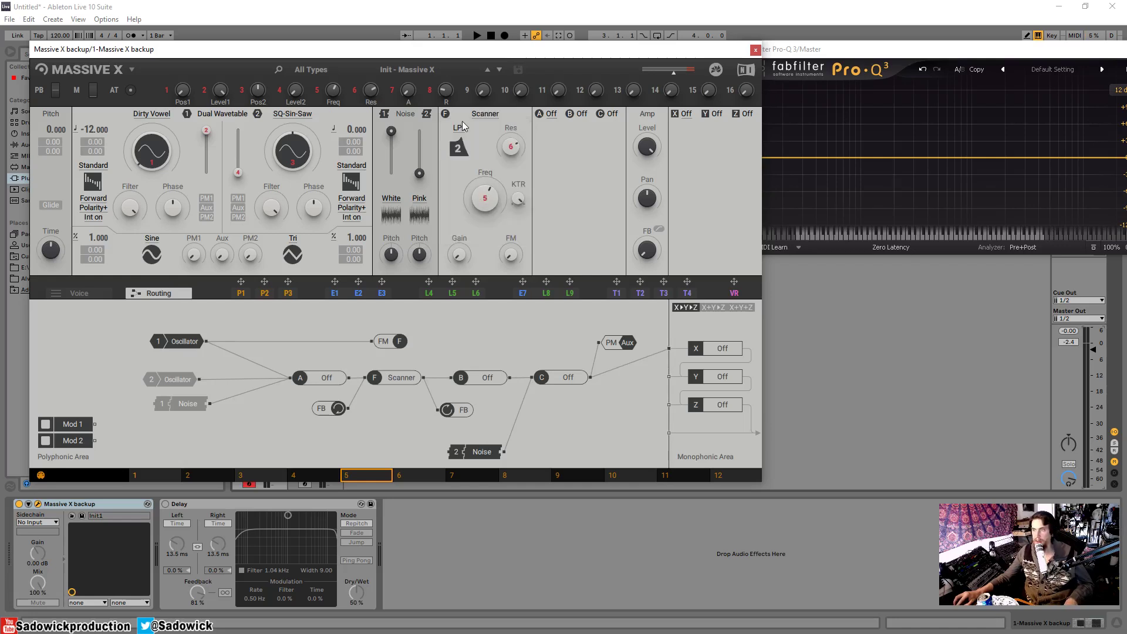
click(463, 126)
click(486, 189)
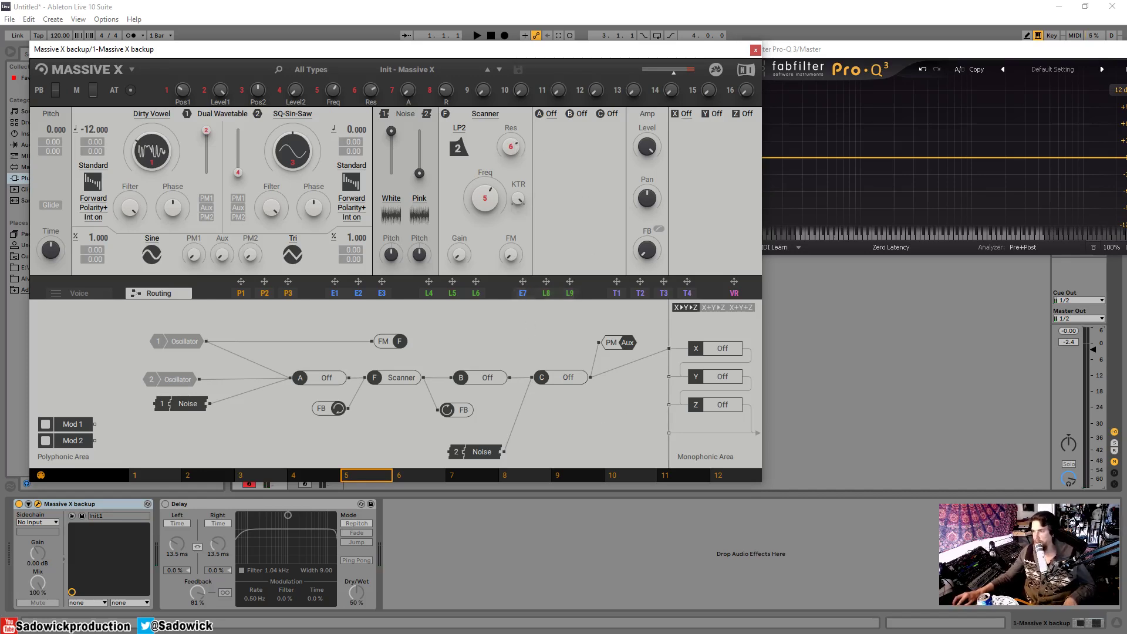
Bypass Noise 1, sweep Scanner's Freq to hear its self-resonance, and check the mode options while keeping LP2
double_click(188, 404)
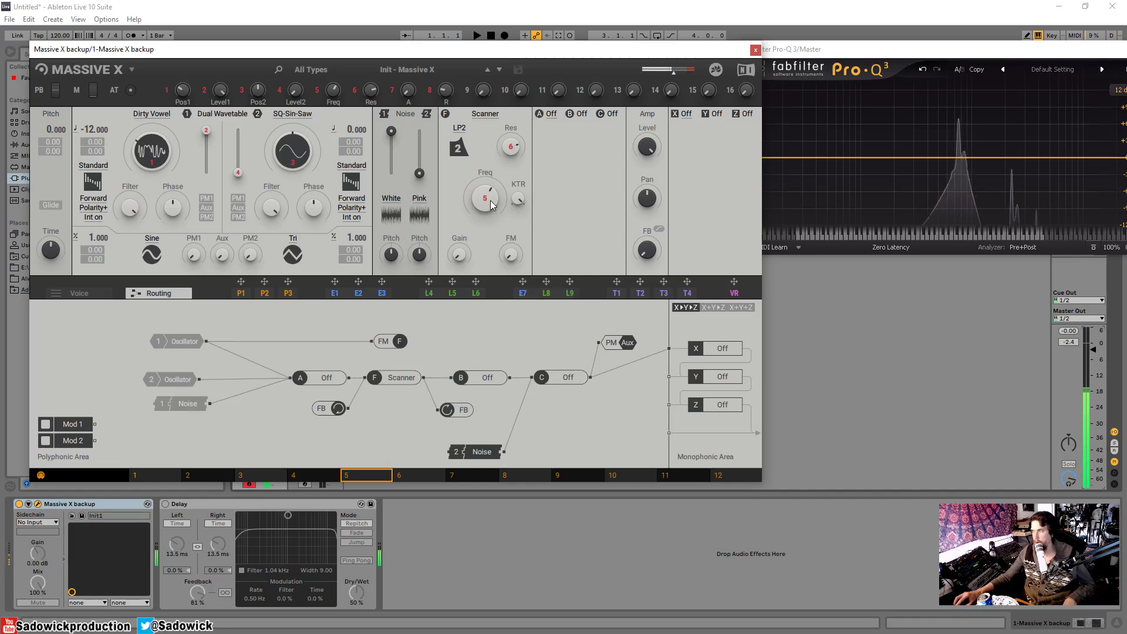
drag(491, 201, 492, 222)
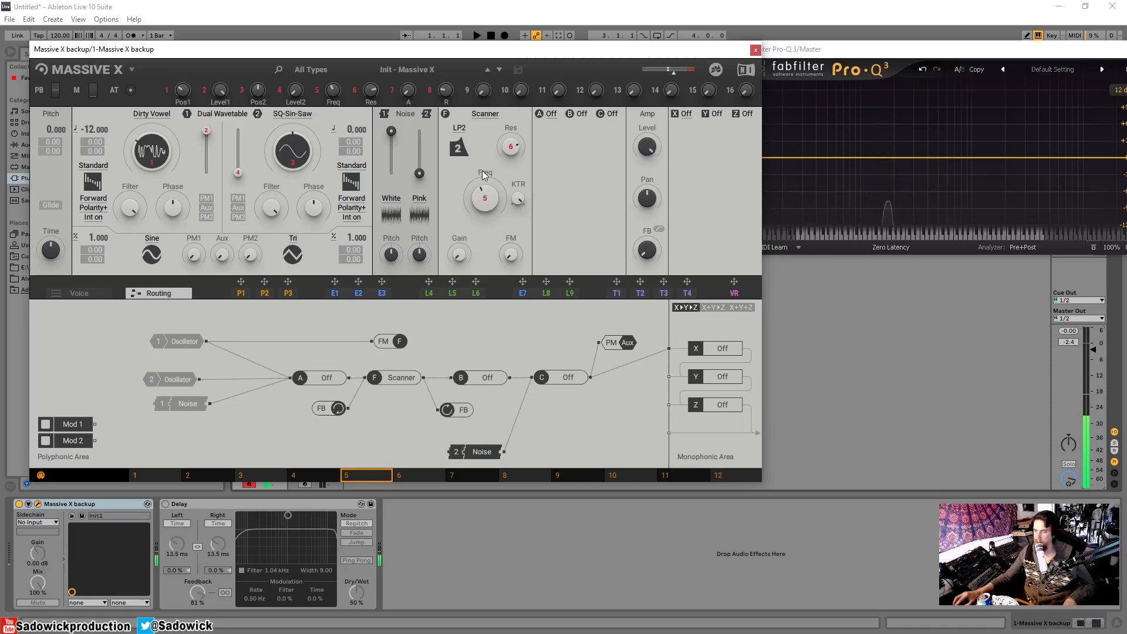
click(458, 130)
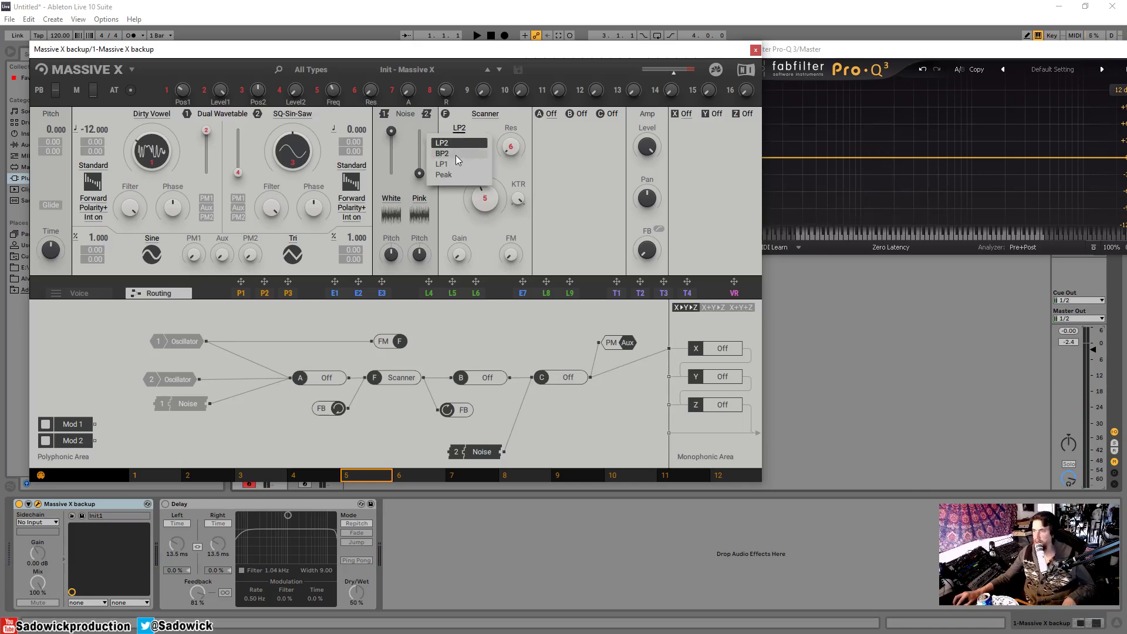
click(448, 140)
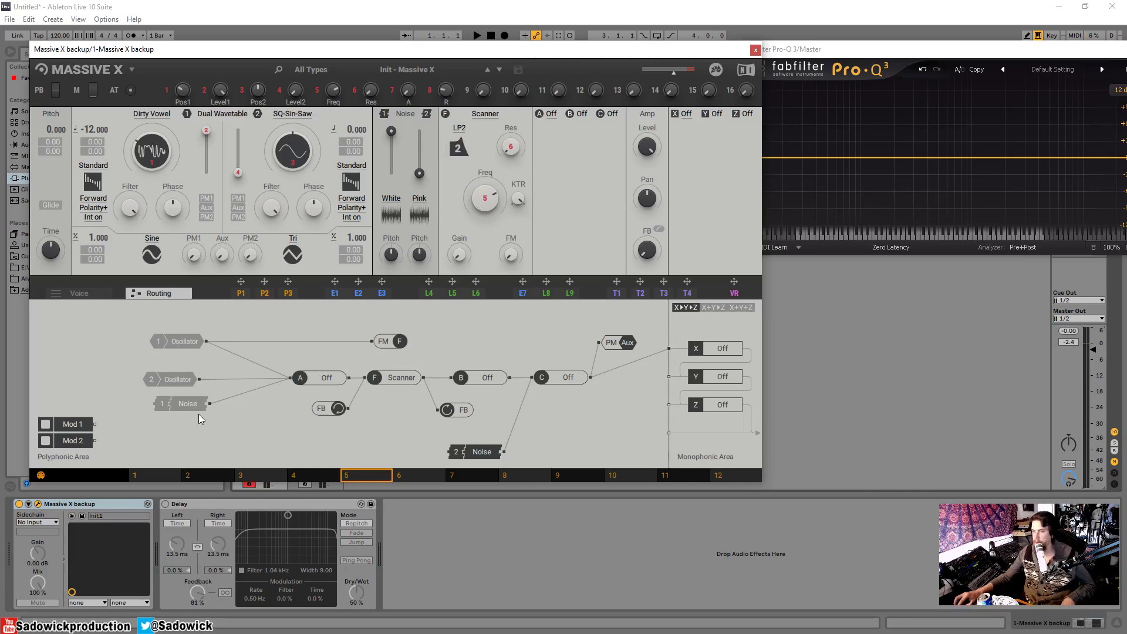
Audition Scanner in LP2 mode with Noise 1 enabled, adjusting Res and sweeping Freq down
drag(485, 195, 485, 202)
drag(511, 149, 511, 144)
drag(486, 203, 486, 196)
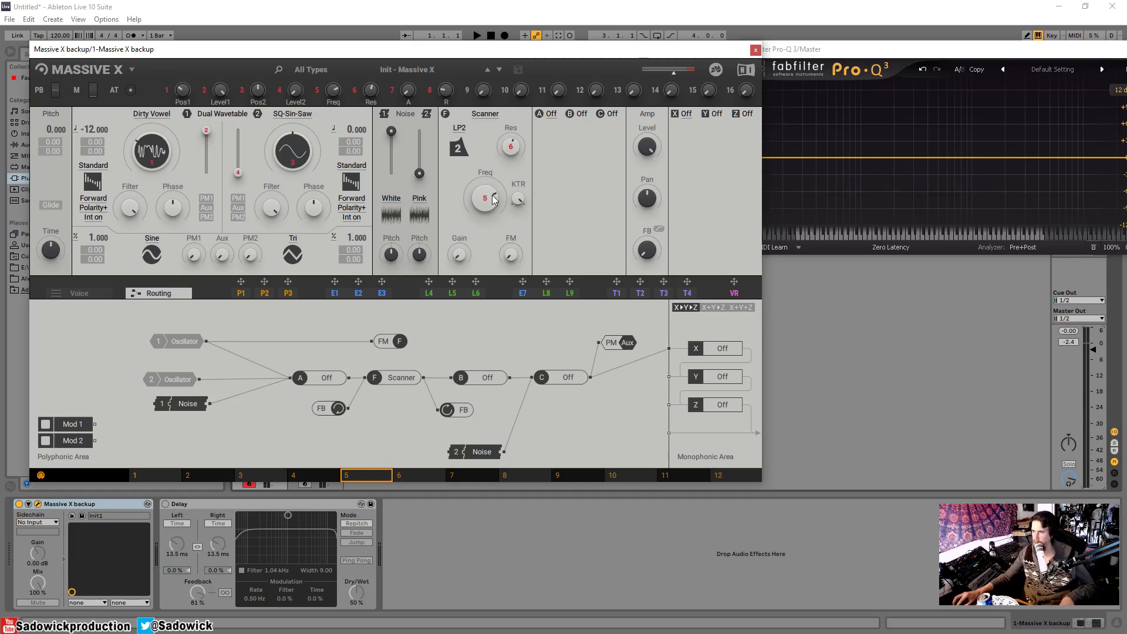
drag(494, 200, 494, 250)
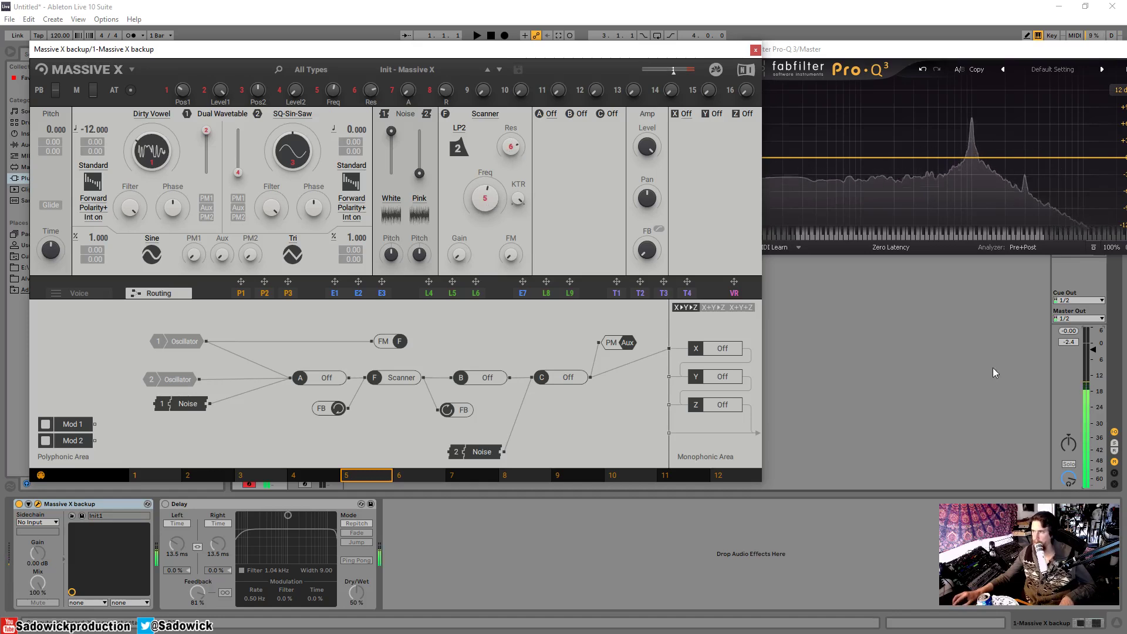
drag(492, 207, 492, 222)
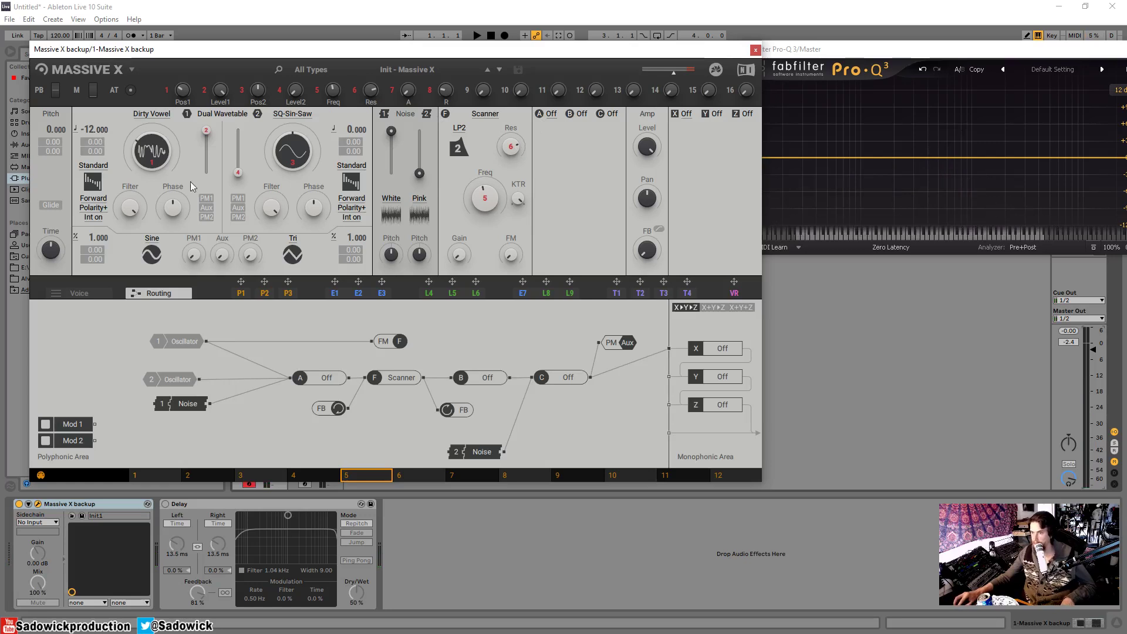
Delete the Massive X backup instrument from track 1 and load a fresh Massive X backup onto the track
click(755, 50)
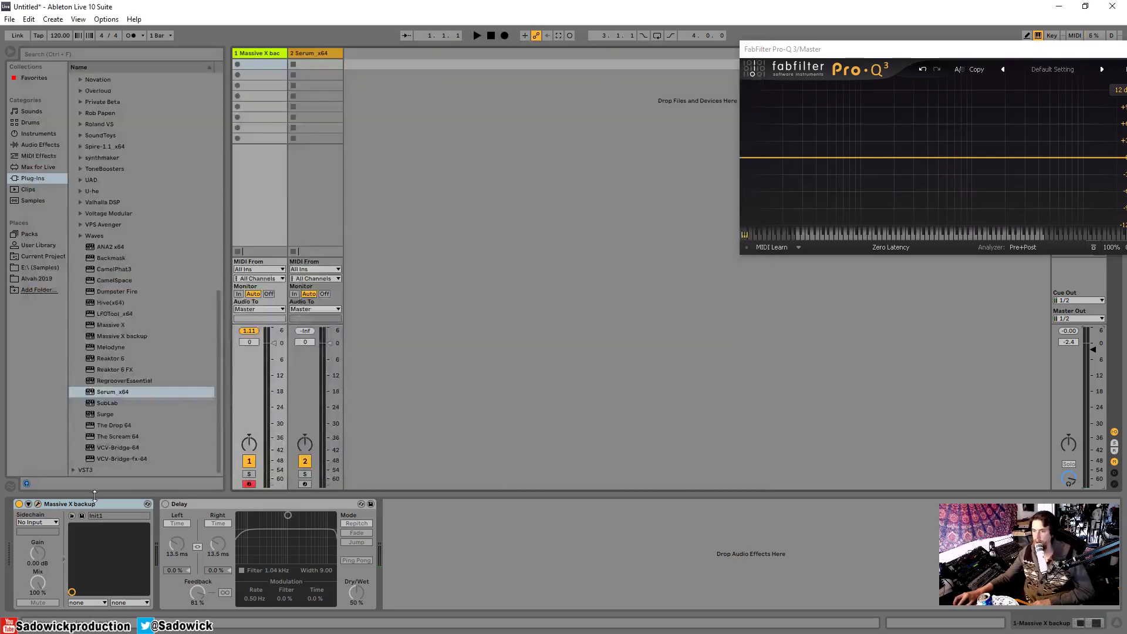
key(Delete)
scroll(122, 373, up, 5)
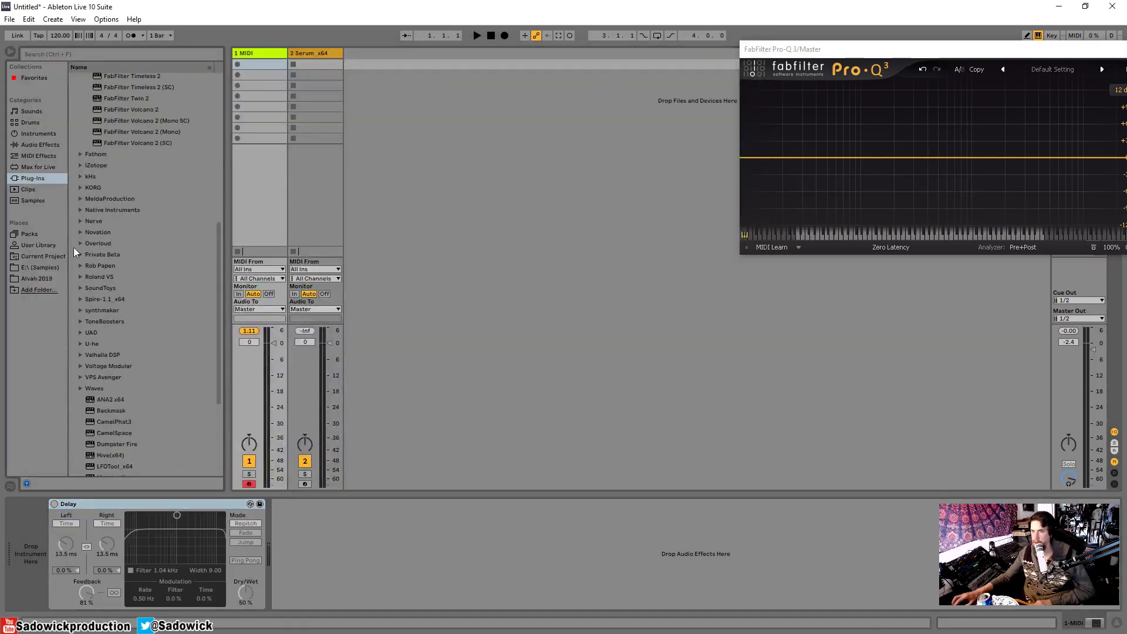
scroll(111, 381, down, 5)
drag(111, 324, 34, 553)
click(303, 340)
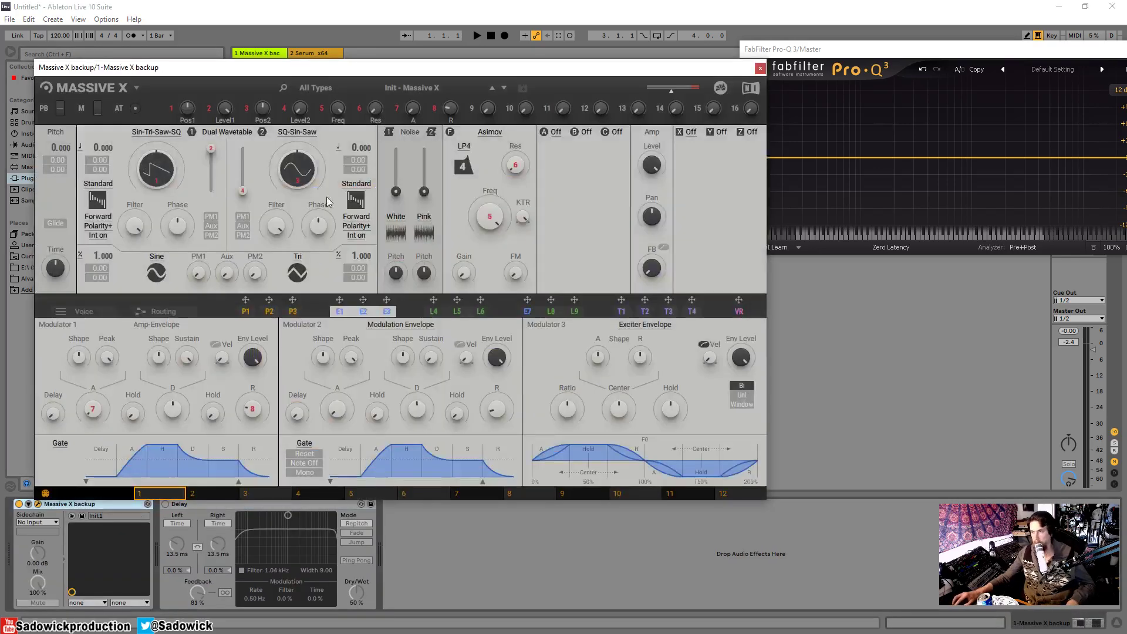
Show Massive X's Routing page, change the Asimov filter to SVF, and remove the Delay device from the track
drag(291, 67, 281, 51)
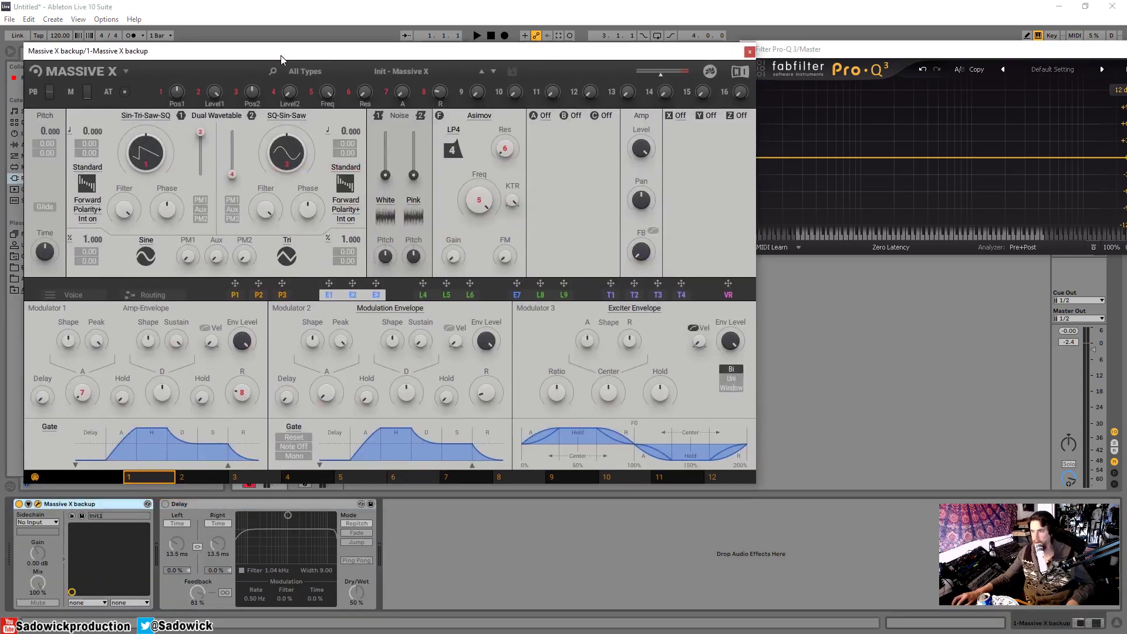
click(153, 296)
click(480, 120)
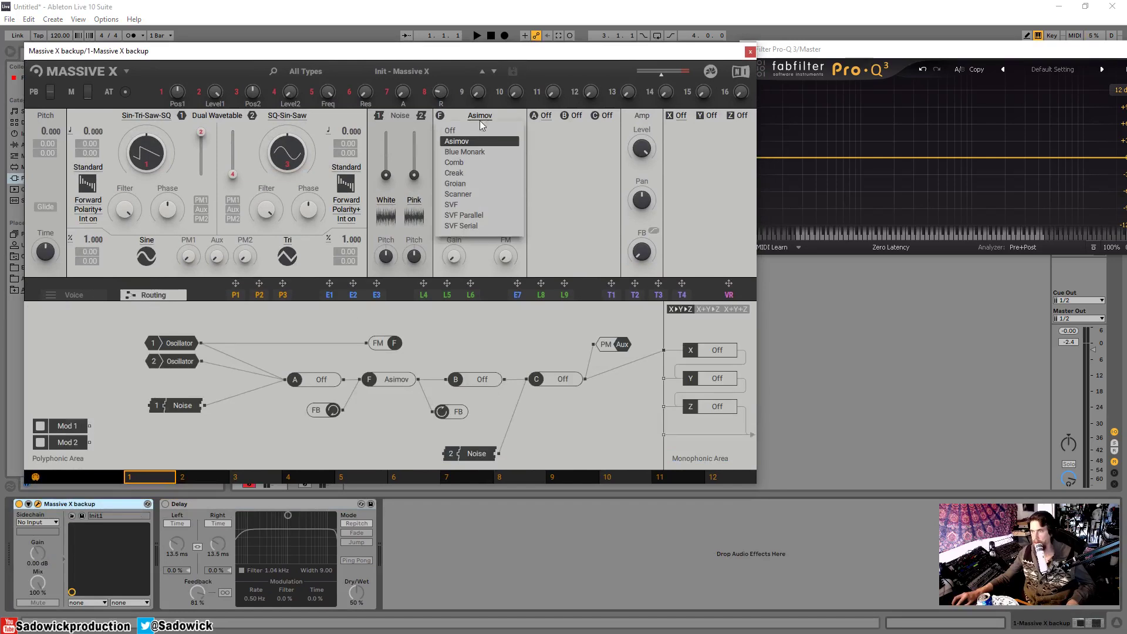
click(473, 203)
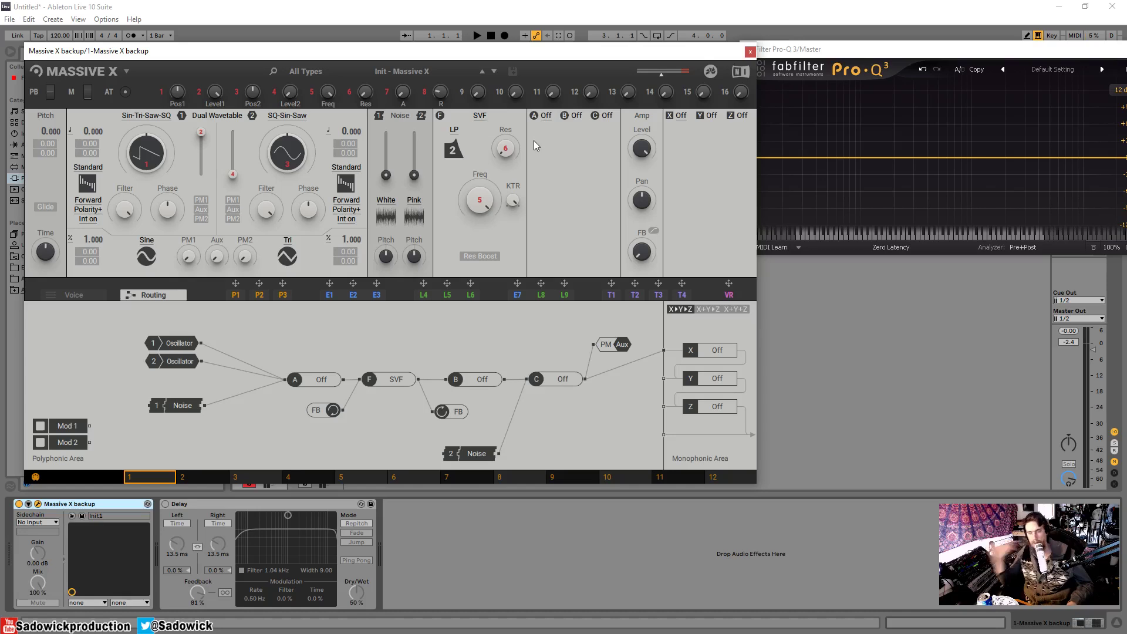
right_click(257, 505)
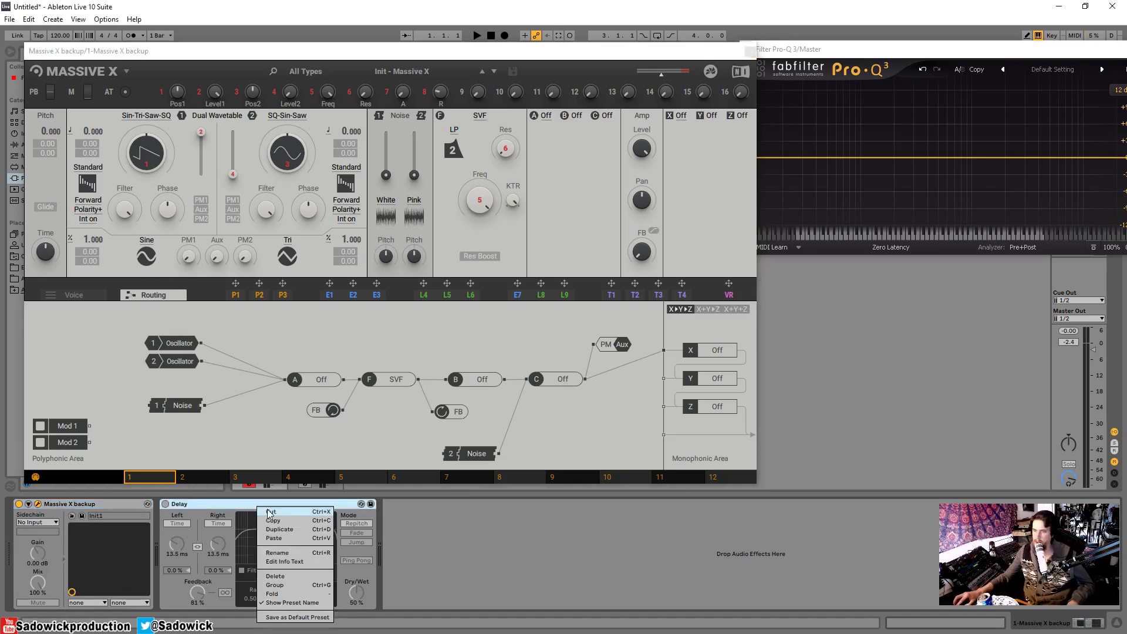
click(279, 534)
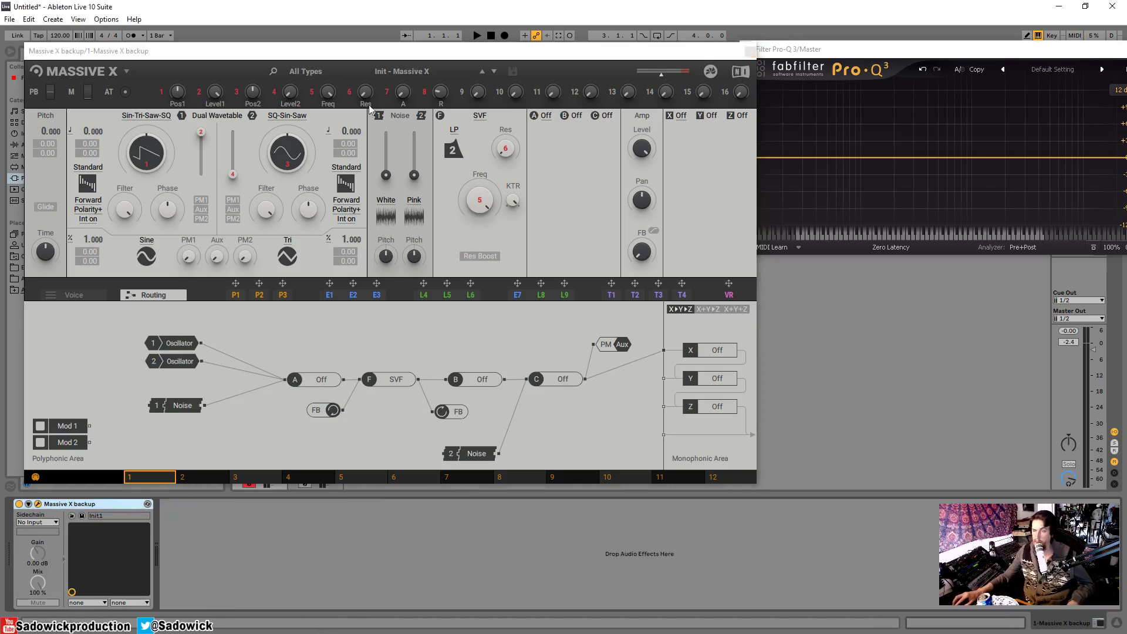
Add an Auto Filter audio effect after Massive X on the track, repositioning the synth window to keep both accessible
drag(326, 56, 570, 47)
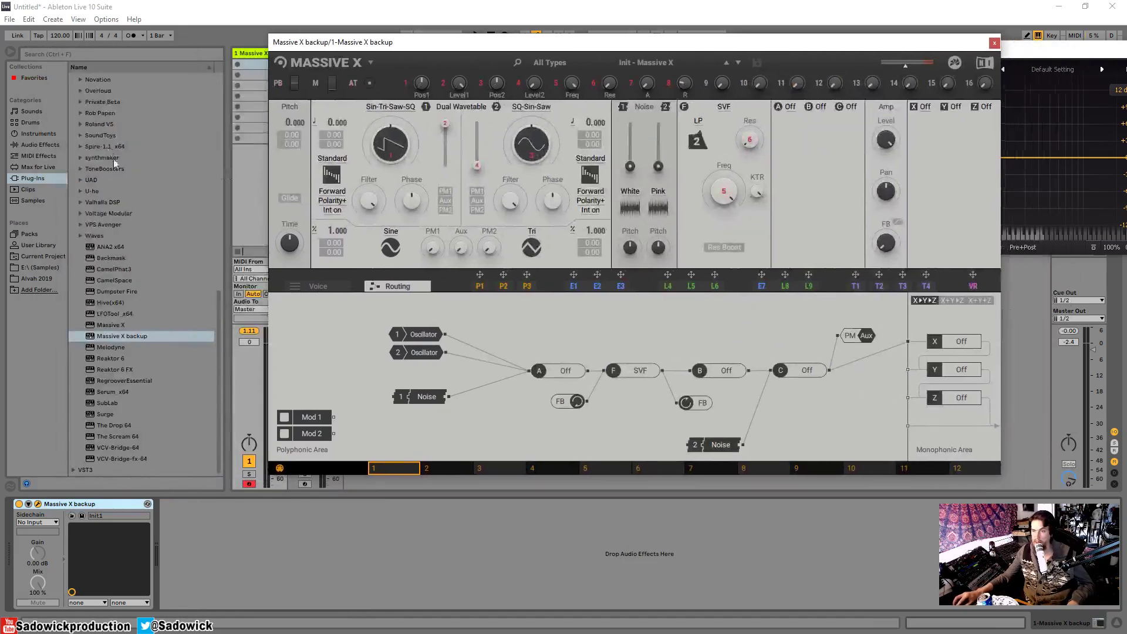
click(40, 144)
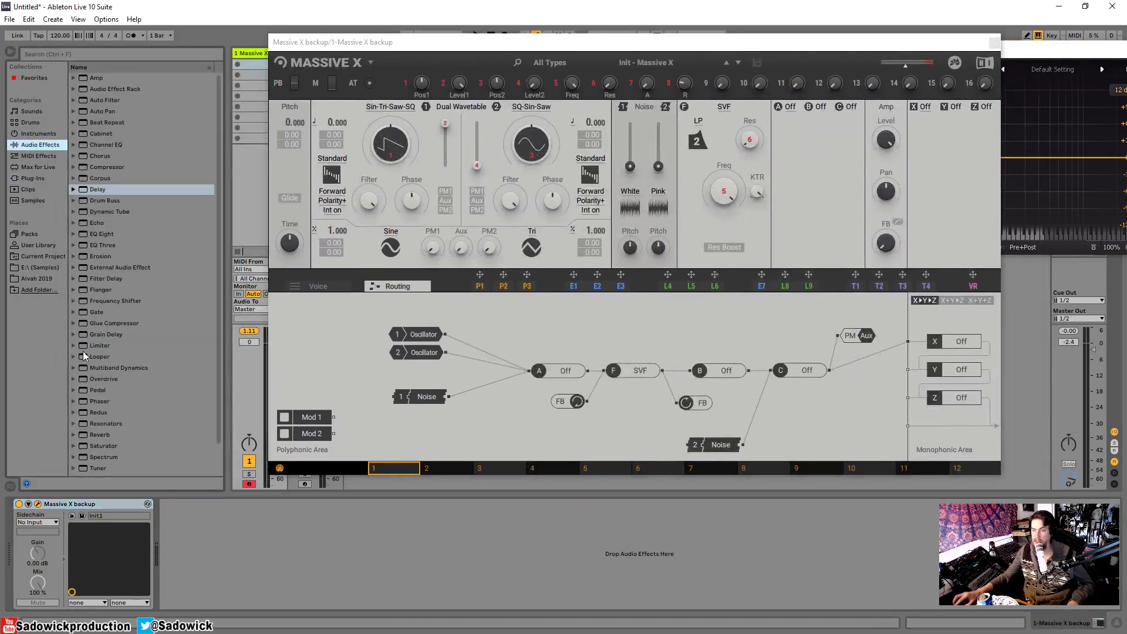
drag(99, 99, 255, 525)
drag(528, 45, 340, 35)
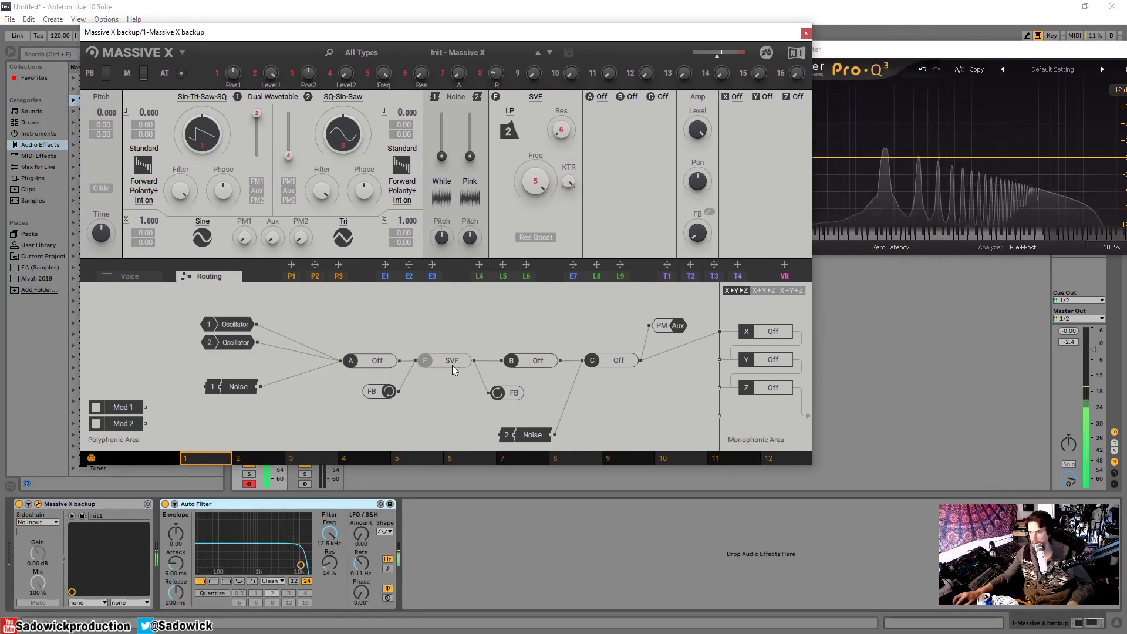
Demonstrate Auto Filter's Morph type by sweeping Morph at a Freq of 2.20 kHz and Res of 21%, and remove the device
drag(330, 533, 329, 562)
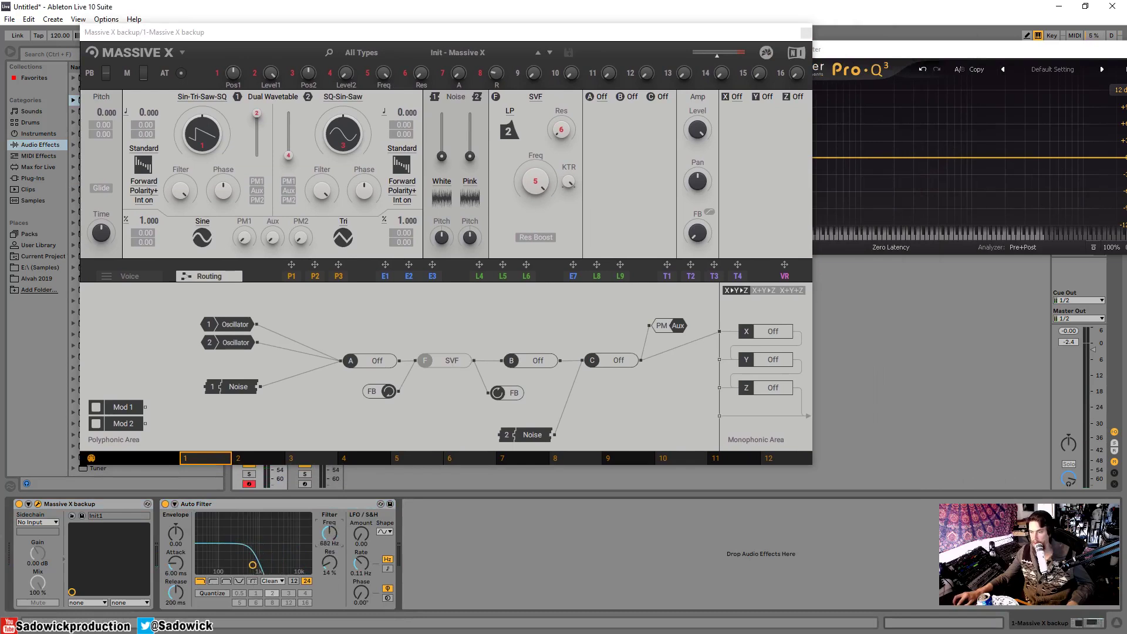
click(253, 582)
drag(335, 597, 334, 498)
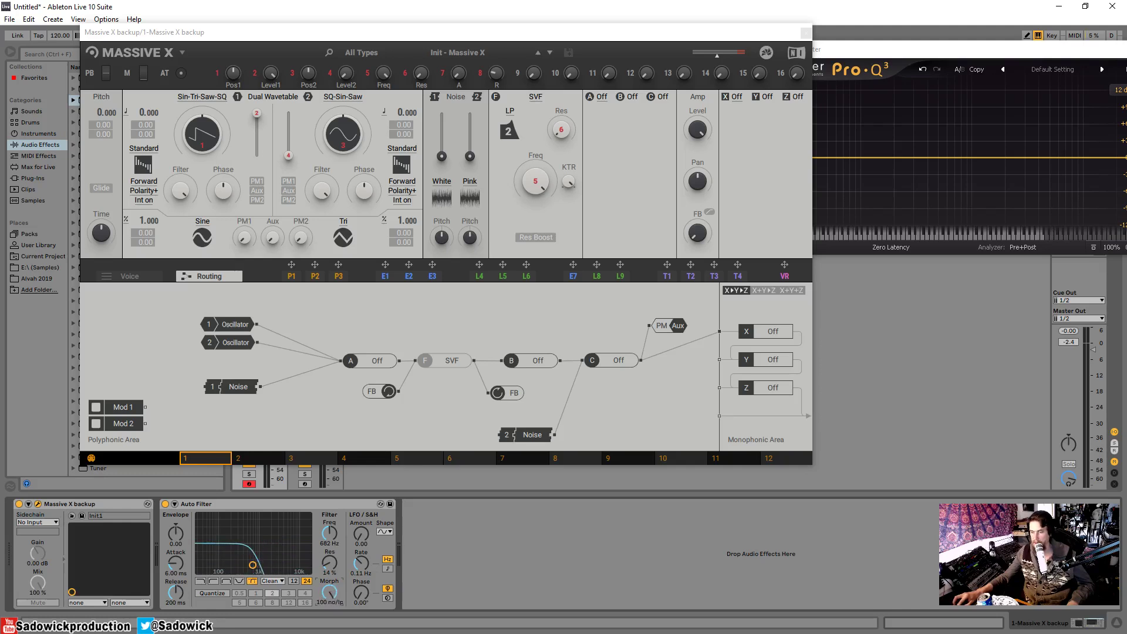
drag(253, 565, 272, 561)
drag(331, 598, 332, 627)
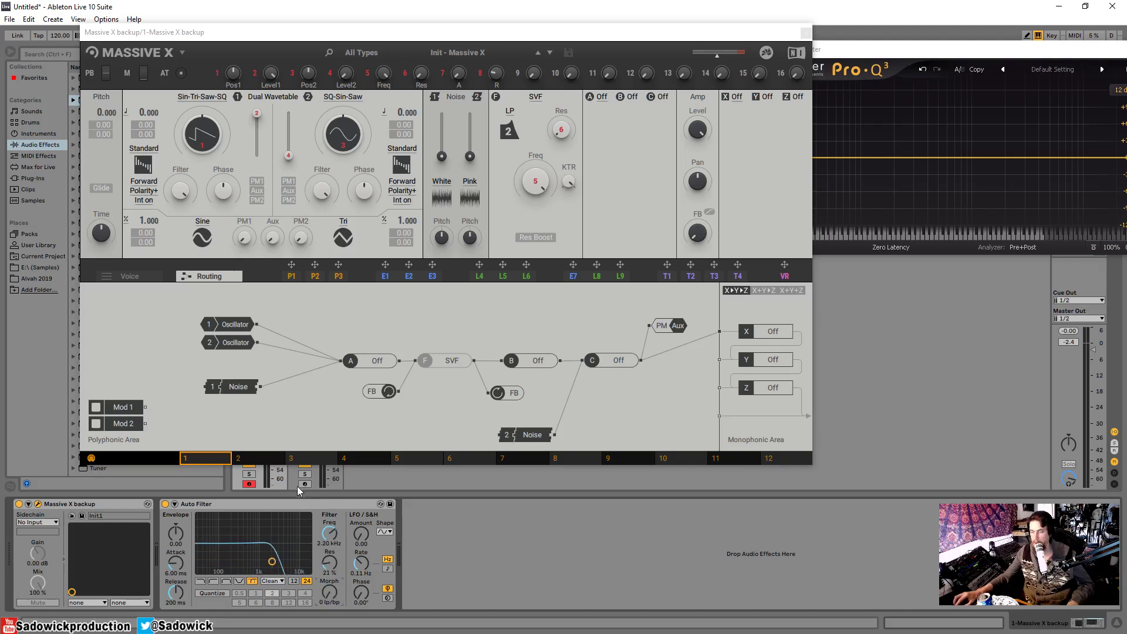
right_click(288, 504)
click(301, 509)
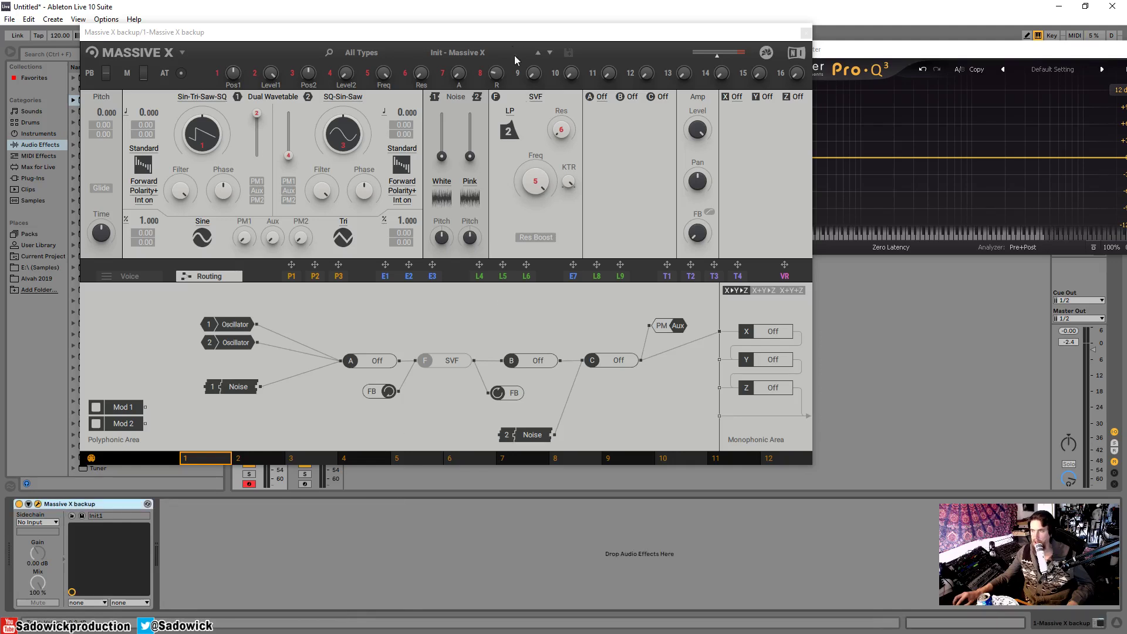
Check the SVF filter's mode options, keep LP, and raise its Res
click(513, 112)
click(513, 151)
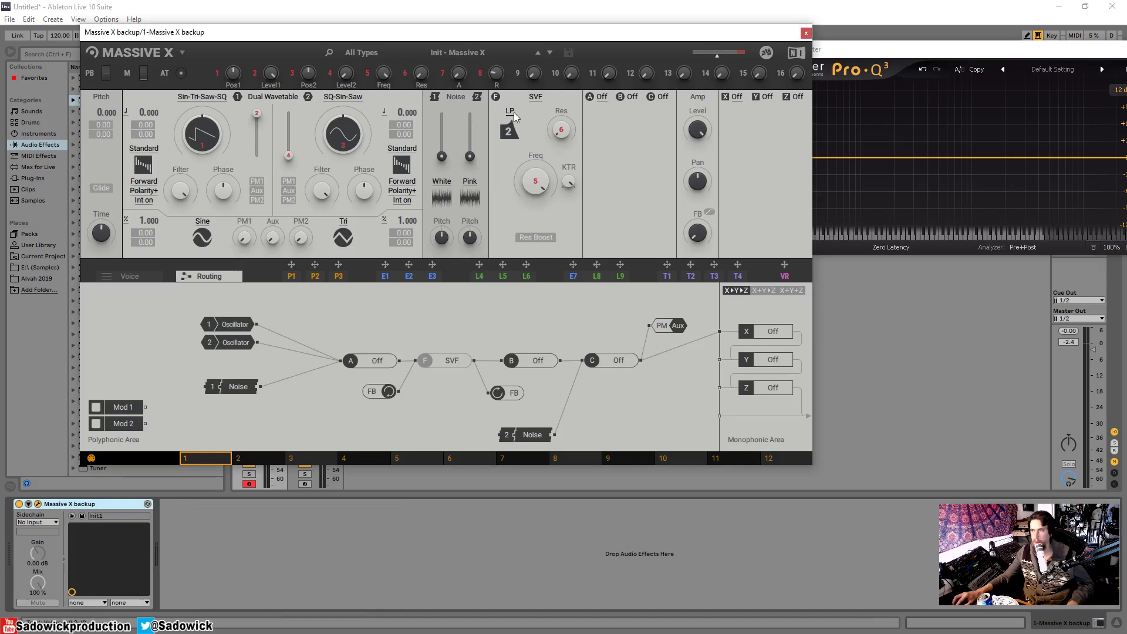
click(513, 112)
click(504, 150)
drag(561, 130, 561, 65)
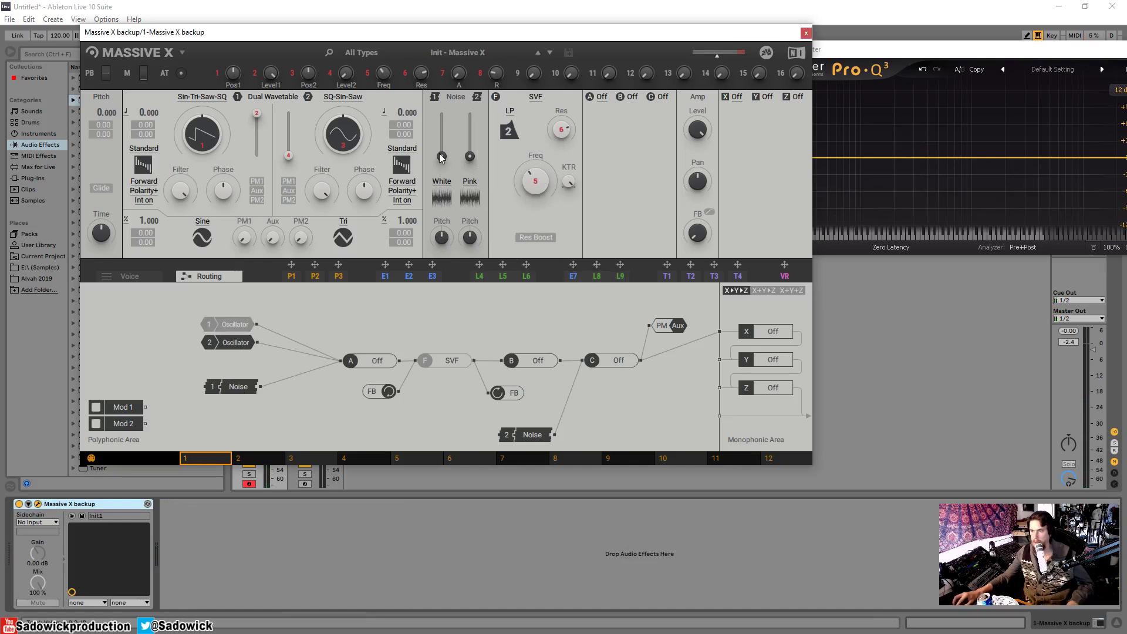
Raise Noise 1 to full level, enable the SVF filter in the routing, and sweep Freq with Res turned up
drag(441, 156, 441, 114)
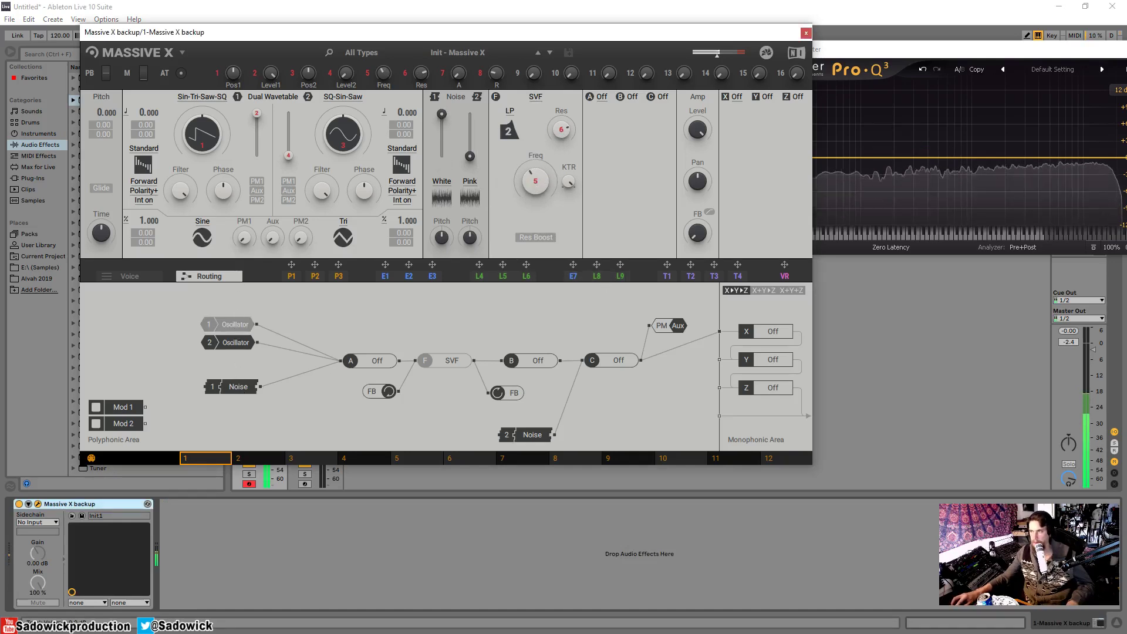
click(425, 360)
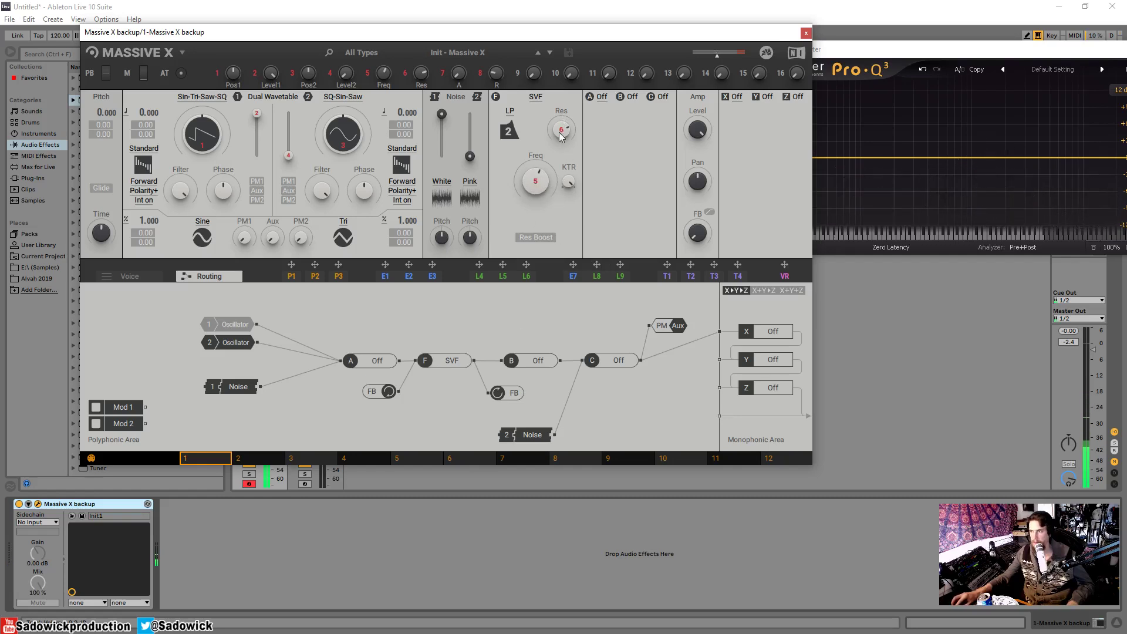
drag(560, 134, 561, 111)
drag(536, 182, 537, 195)
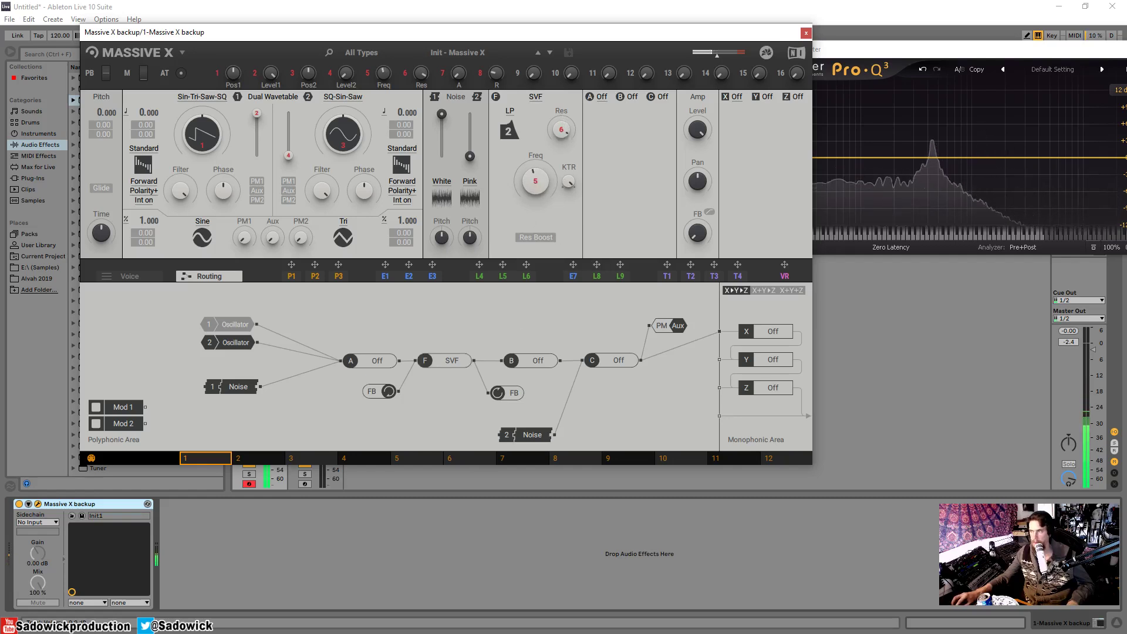
Audition SVF's BP mode with the synth window moved clear of the analyzer, and switch the filter to Peak mode
click(509, 112)
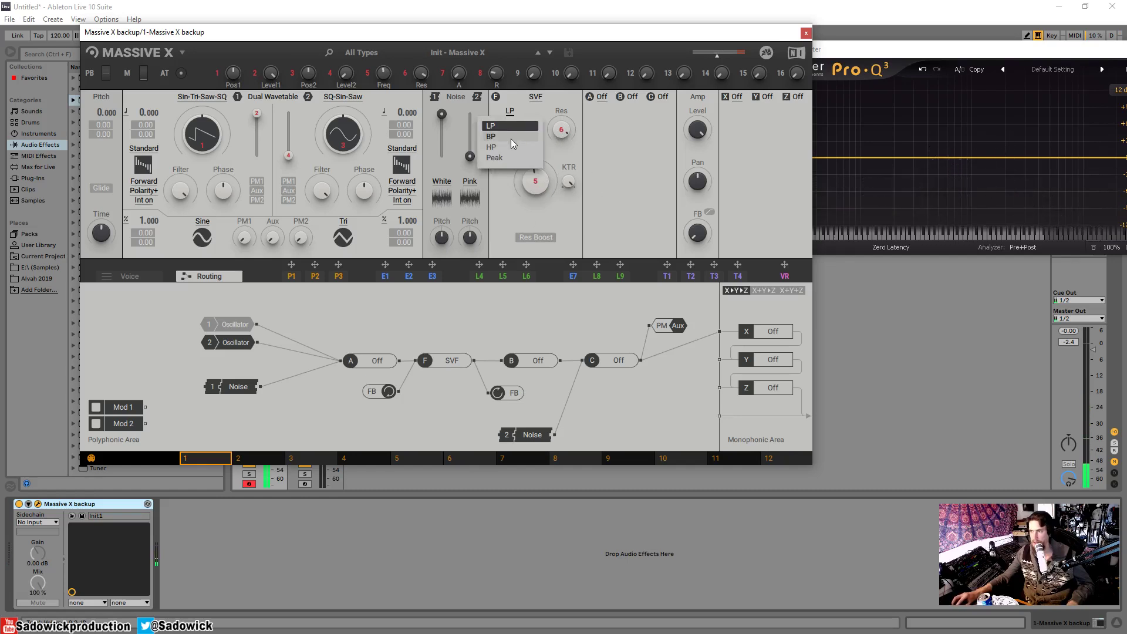
click(509, 137)
drag(588, 34, 527, 28)
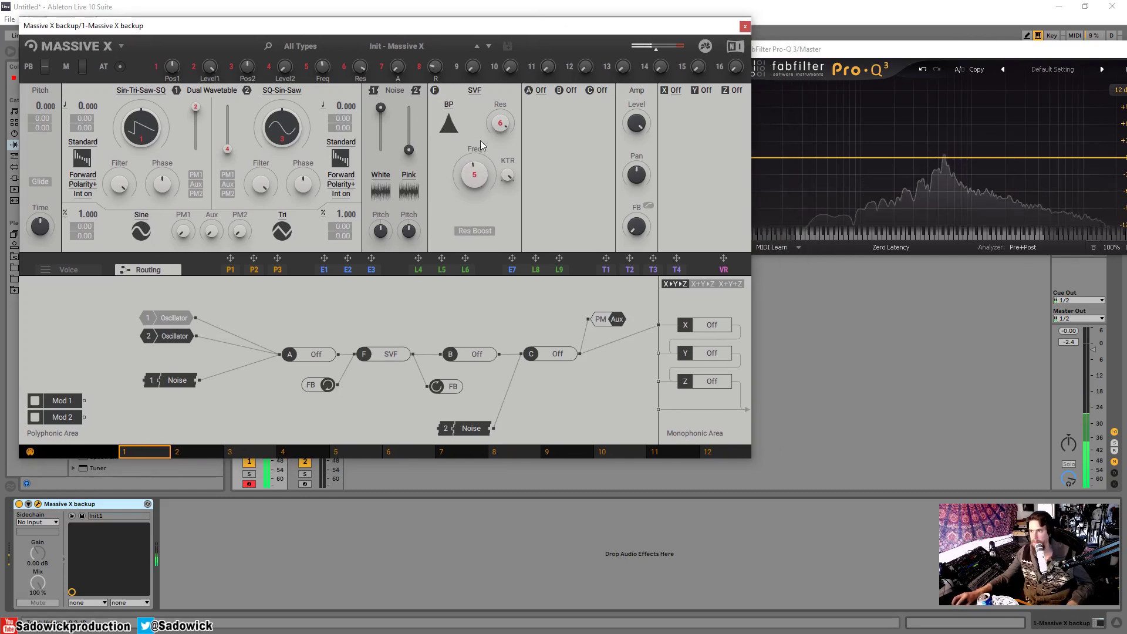
click(455, 122)
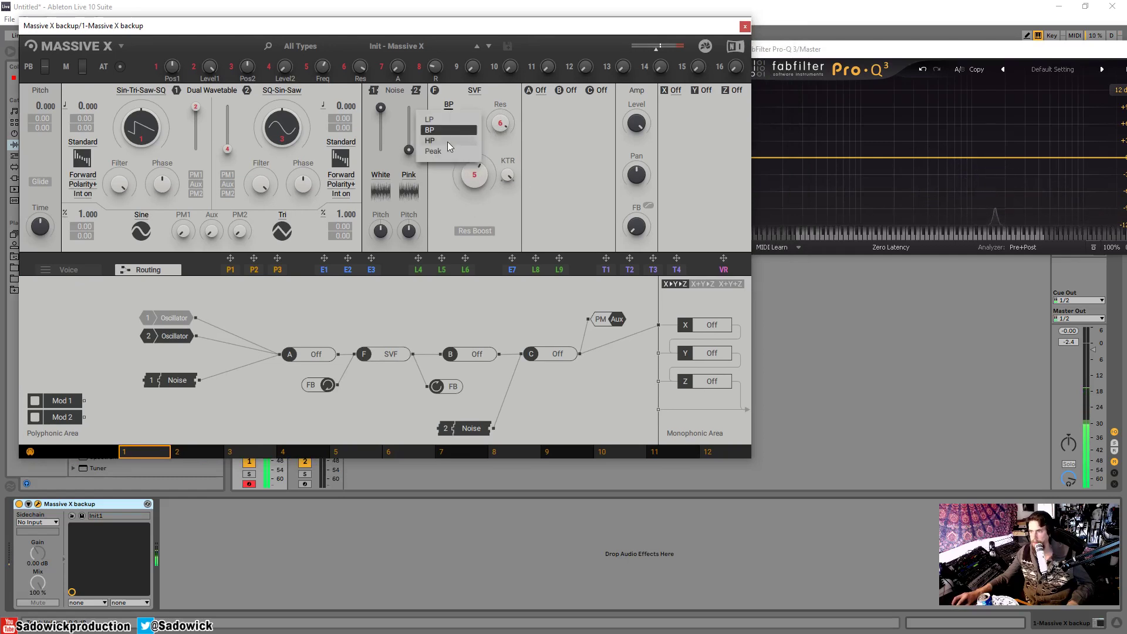
click(434, 151)
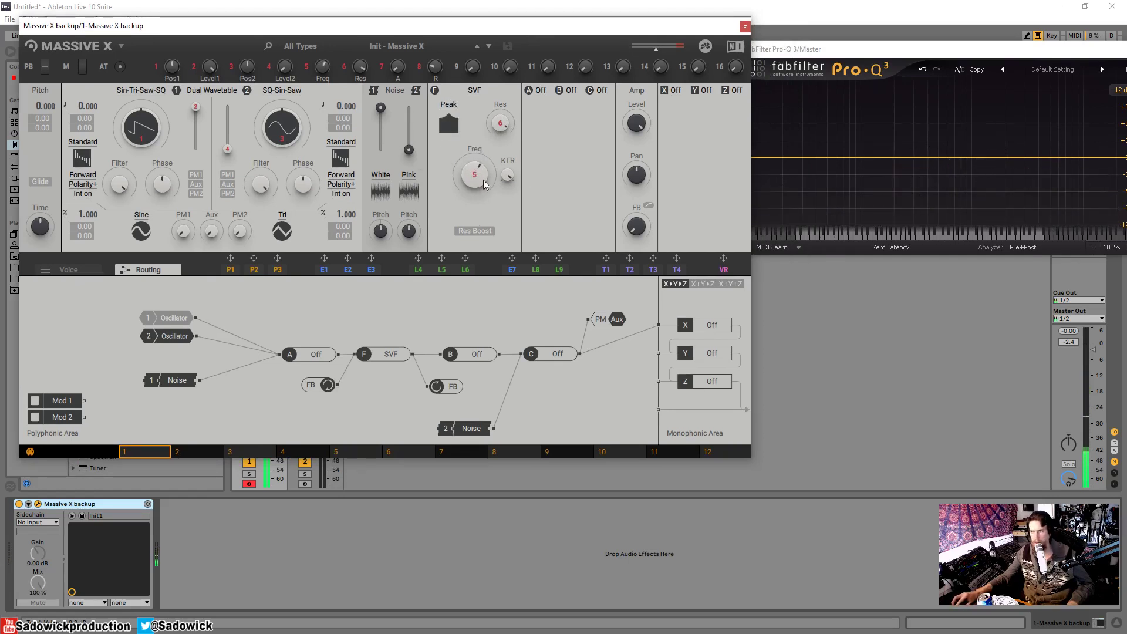
Compare SVF's Peak response on the spectrum analyzer with Res Boost on and off
click(463, 230)
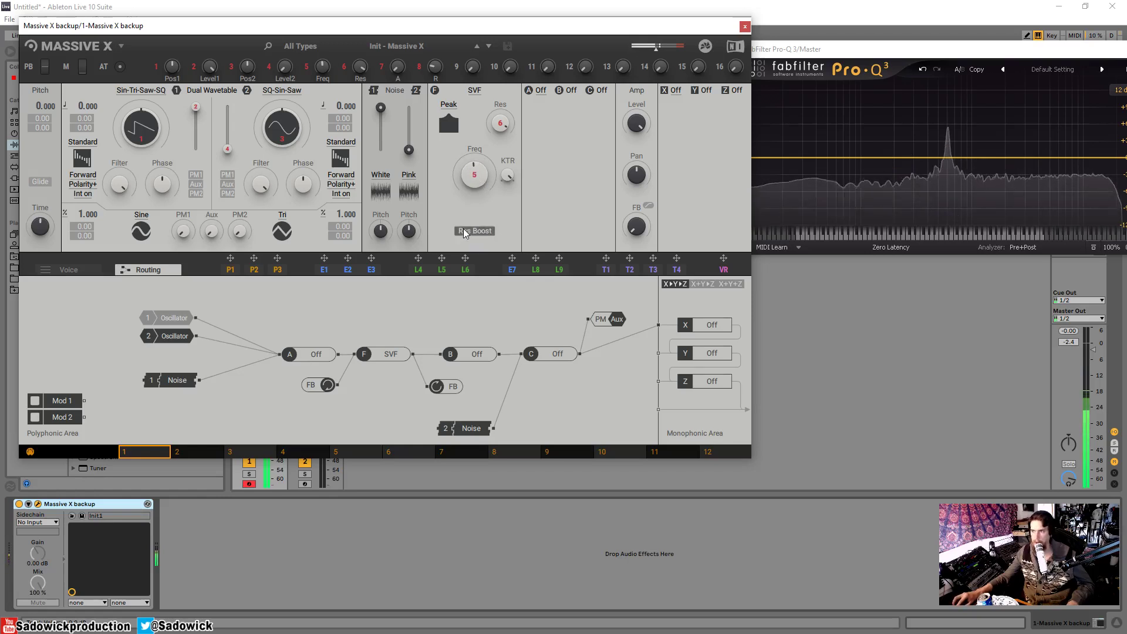
click(464, 230)
click(463, 229)
click(464, 232)
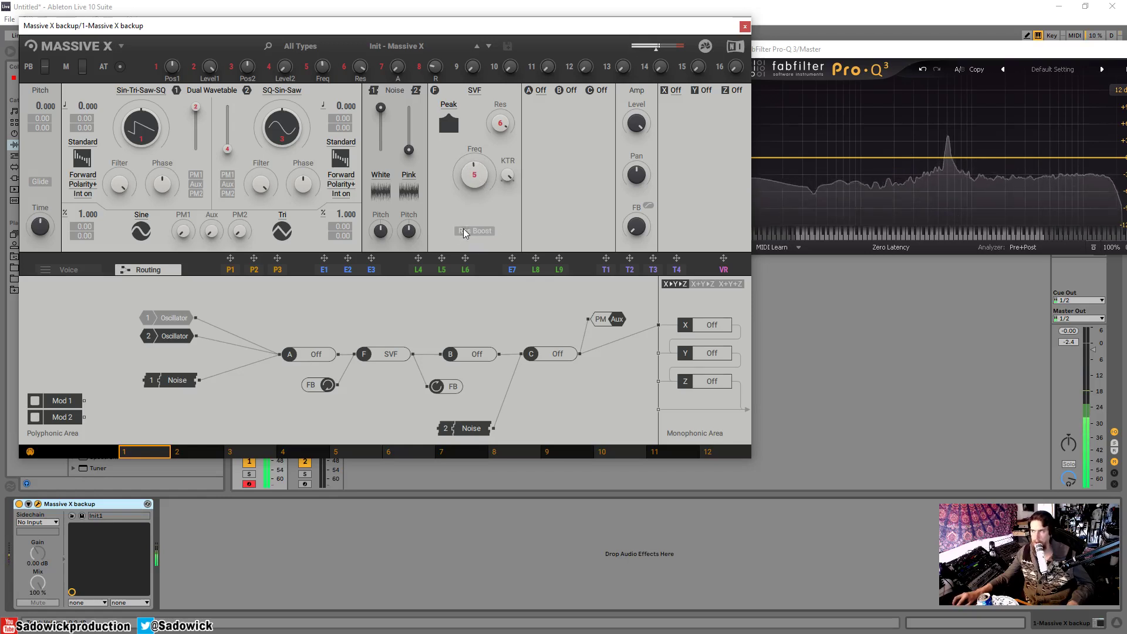
click(464, 232)
click(464, 232)
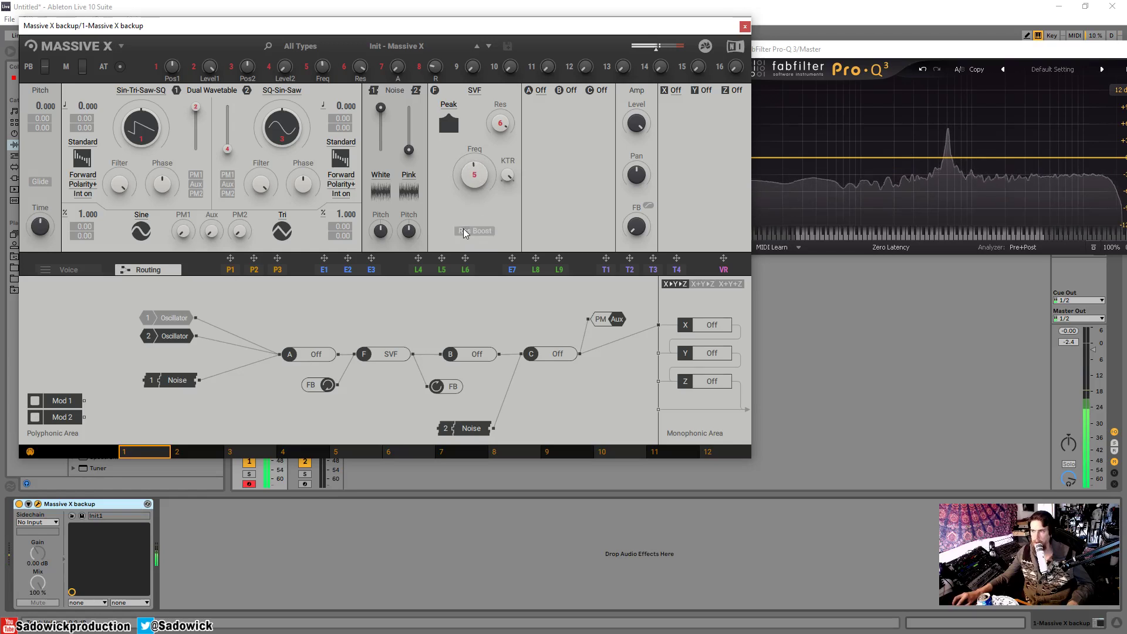
Replace the SVF filter with SVF Parallel
click(475, 90)
click(478, 189)
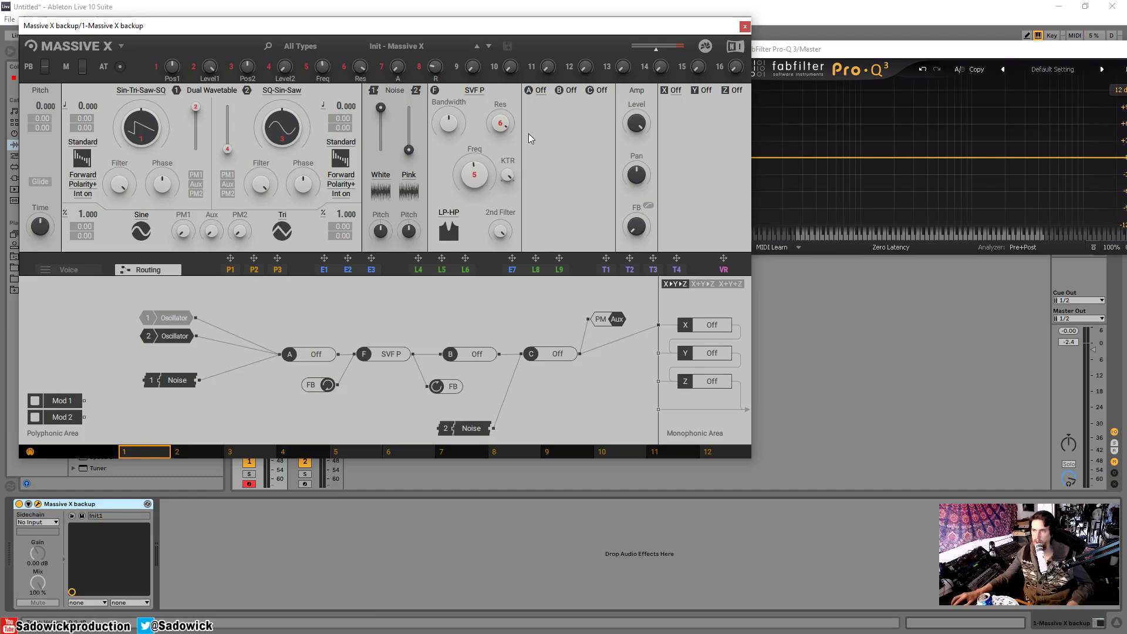
Keep the filter on SVF Parallel in LP-HP mode and move the synth window clear of the analyzer
click(474, 91)
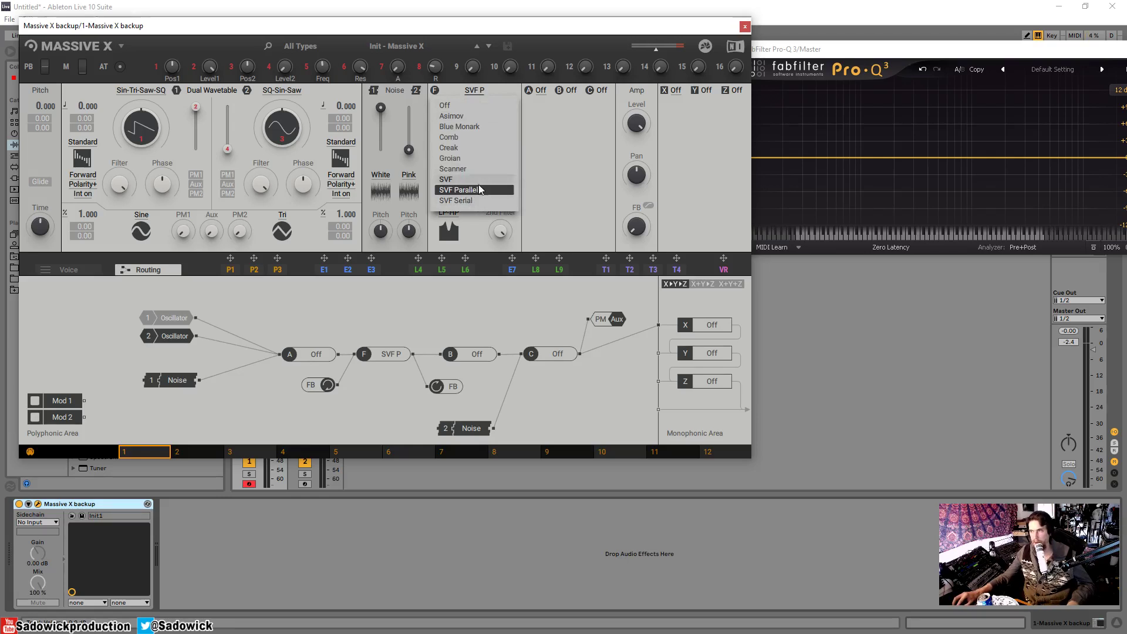
click(460, 190)
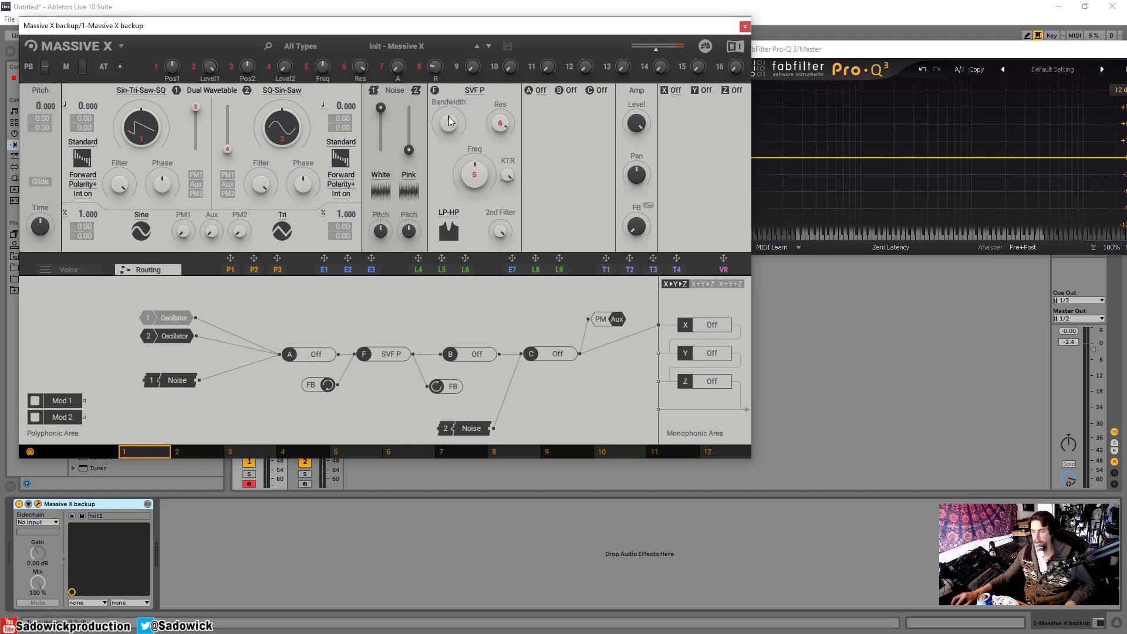
drag(526, 30, 510, 48)
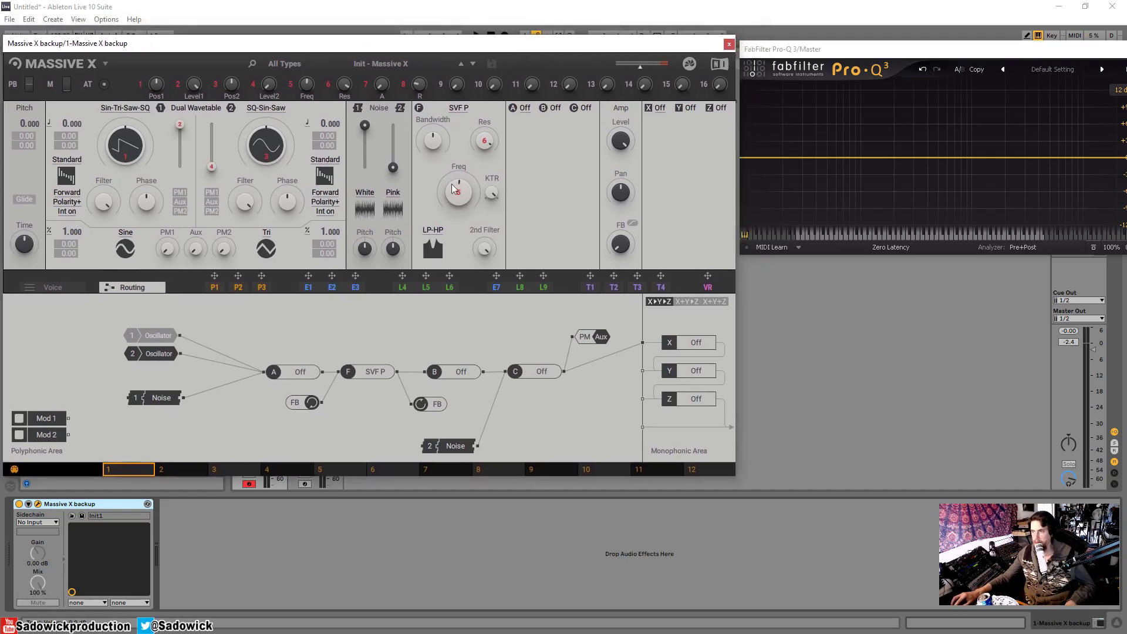
click(433, 230)
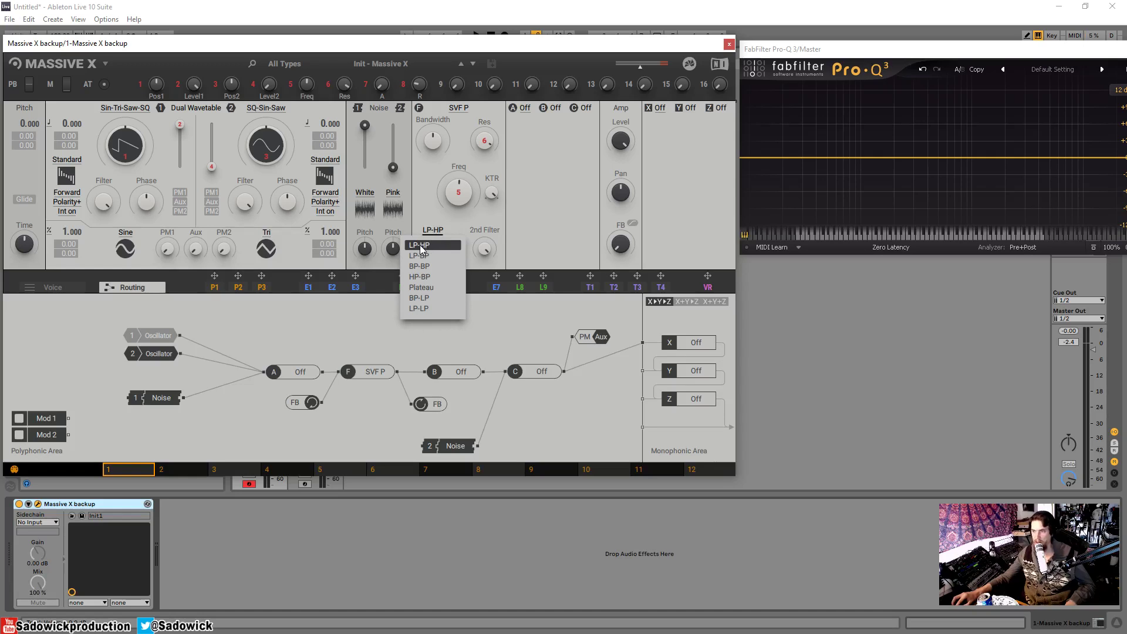
click(420, 249)
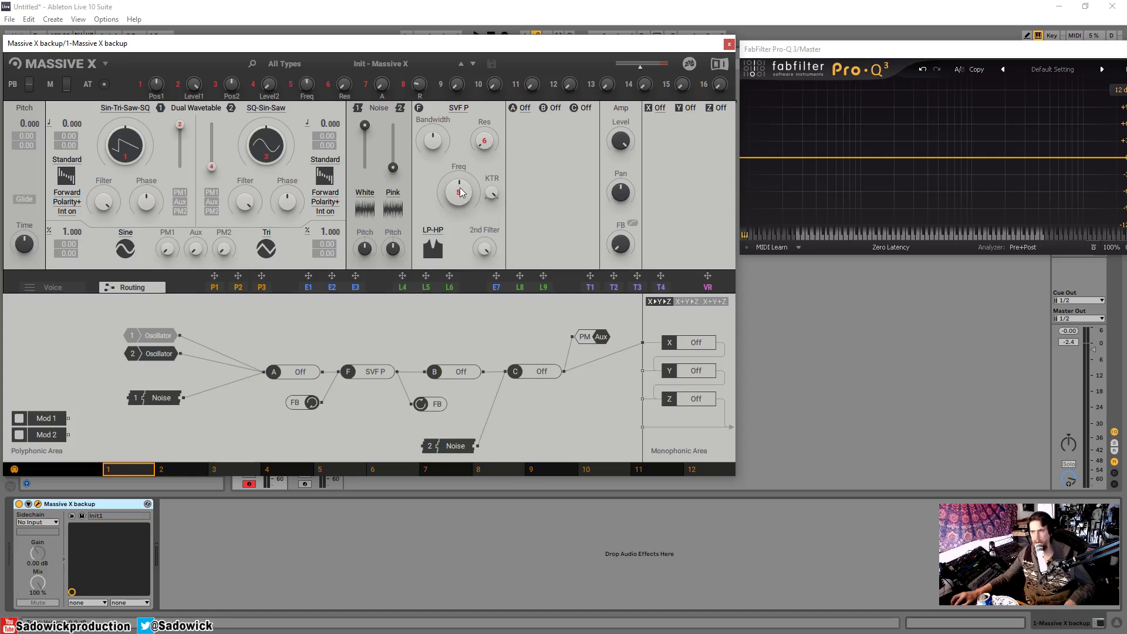
Sweep Freq and turn up Res on SVF Parallel in LP-HP mode while watching the spectrum
drag(460, 193, 460, 187)
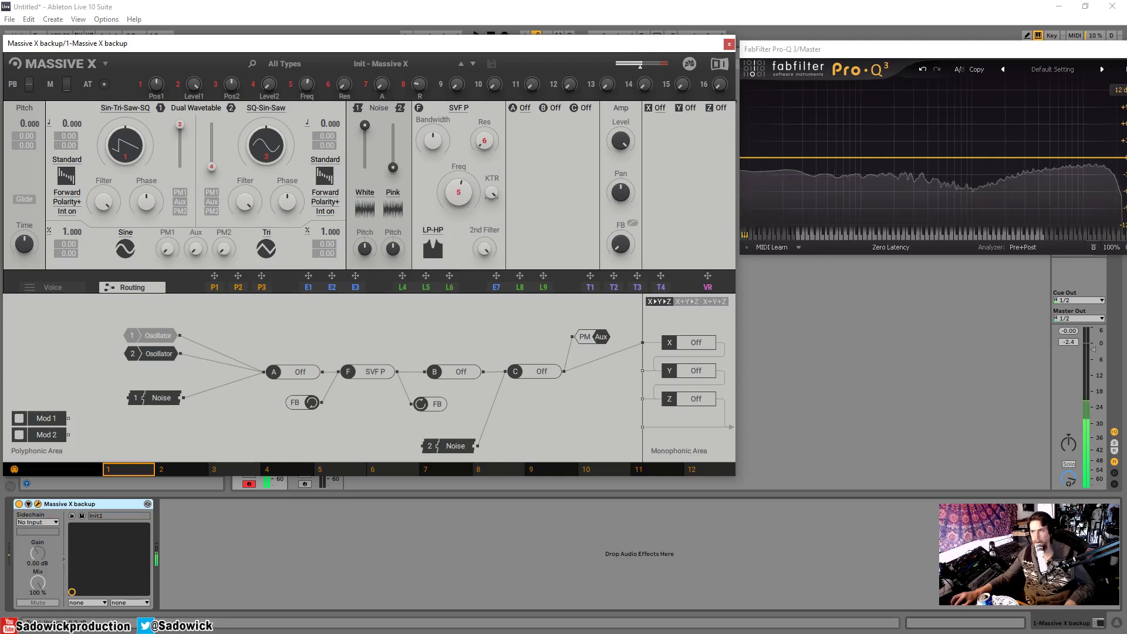
drag(484, 143, 484, 94)
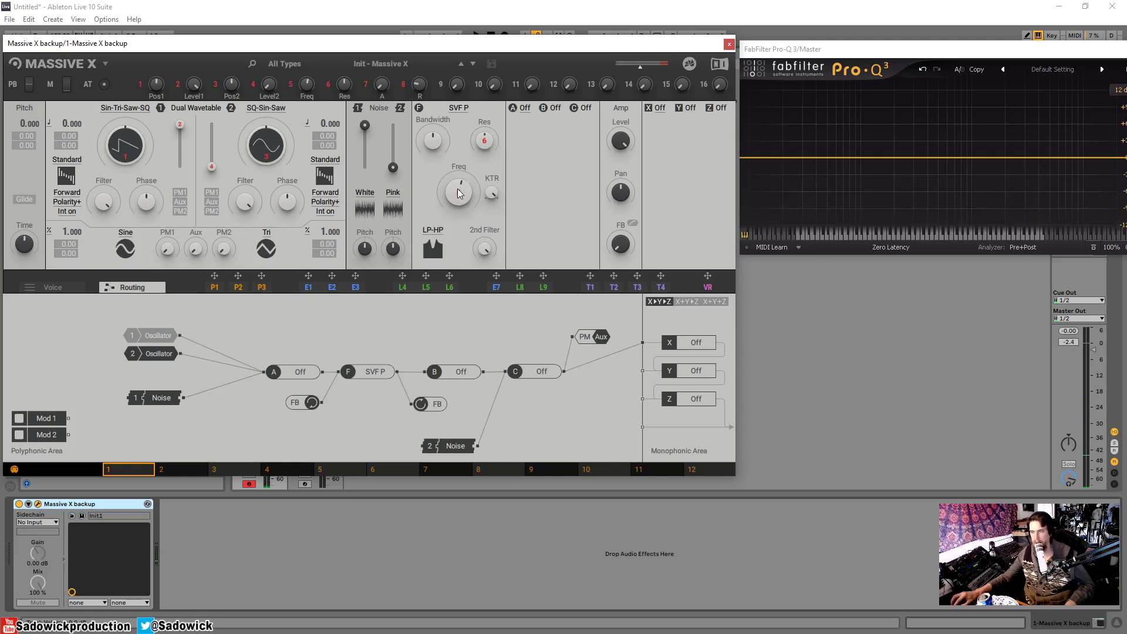
drag(458, 190, 459, 178)
Close Massive X, open Serum on the second track, and set its filter to the Multi type LH 6
click(730, 45)
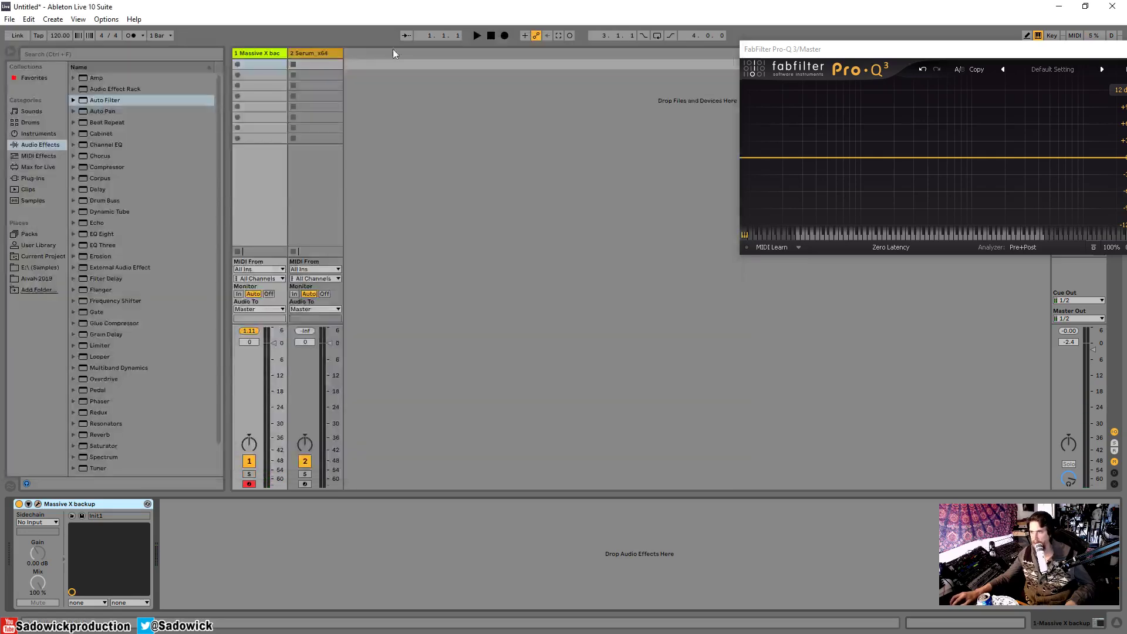
click(321, 61)
click(39, 504)
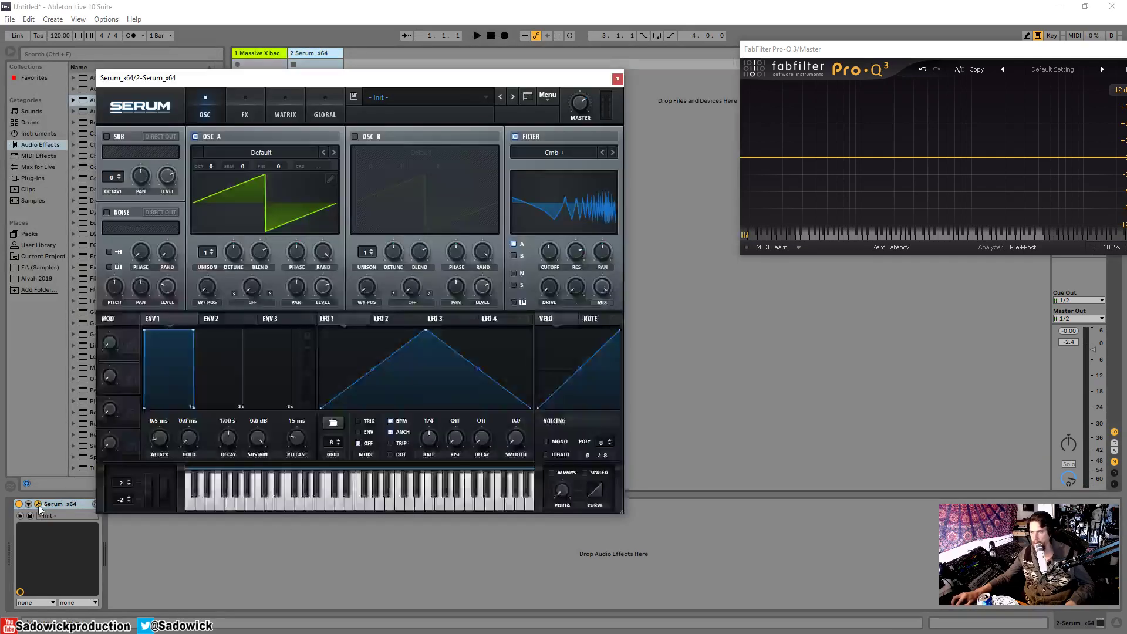
click(555, 152)
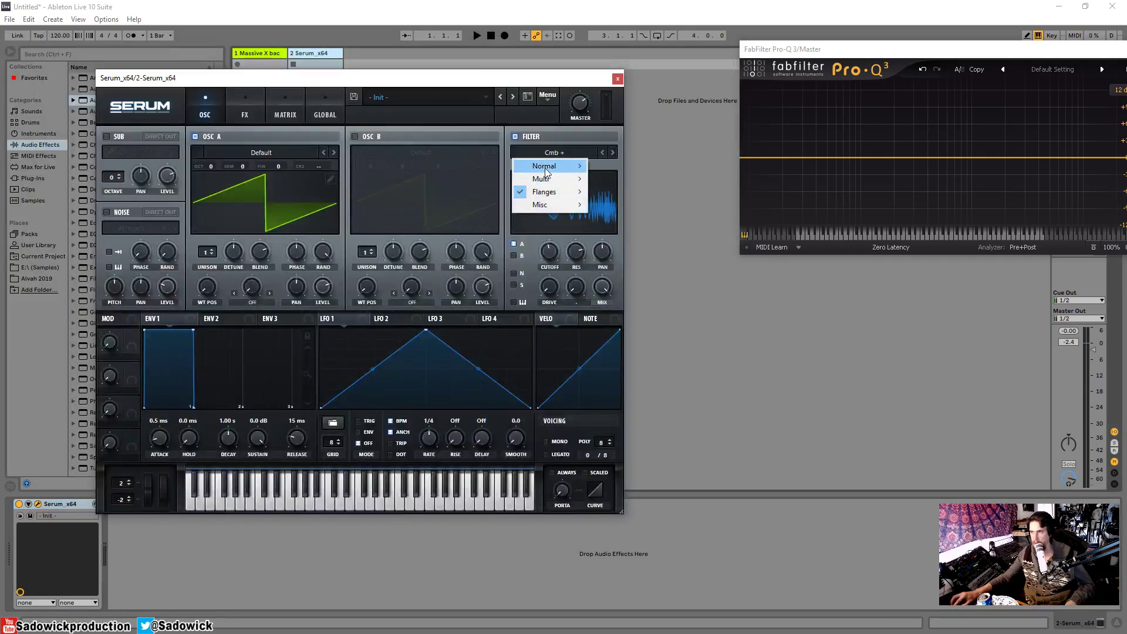
mouse_move(545, 167)
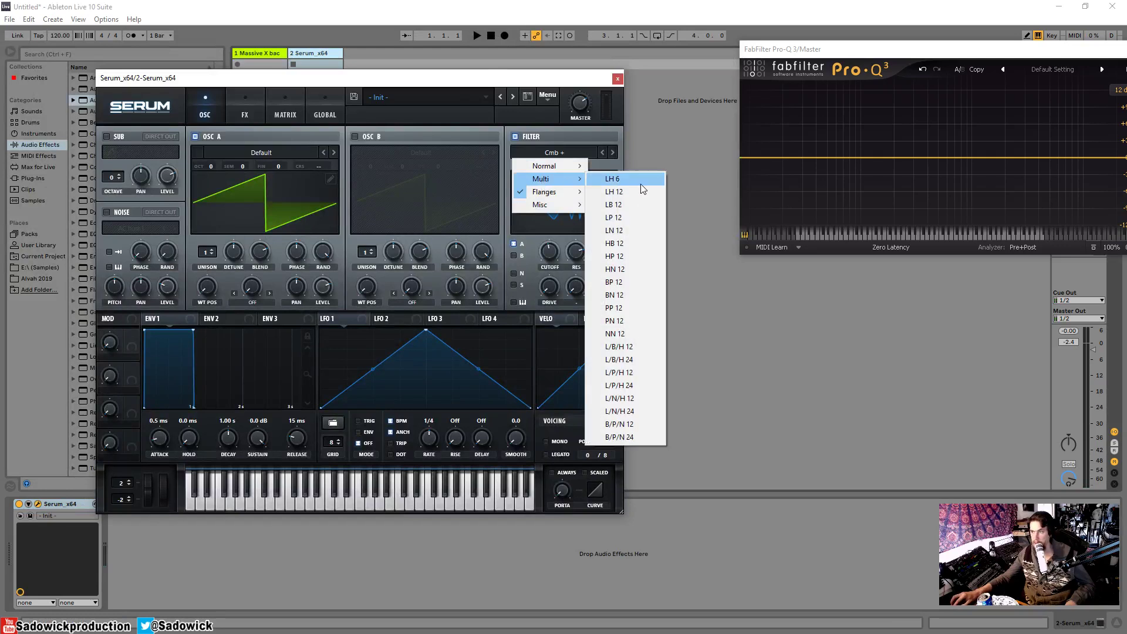
click(623, 179)
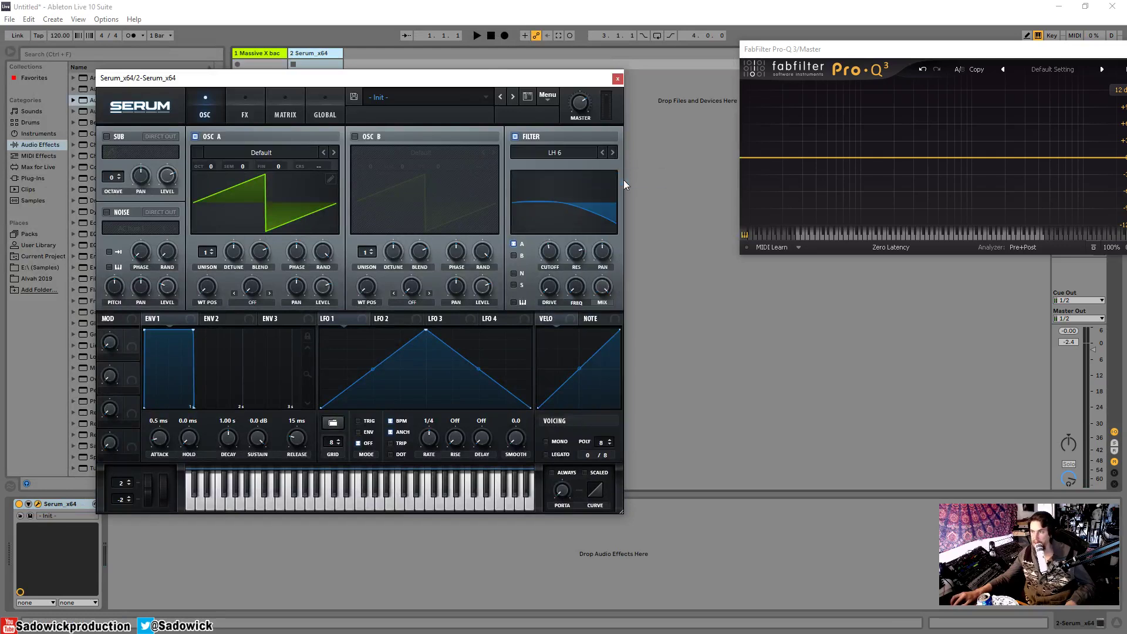
Browse through Serum's multi filter types past HB 12 and return to LB 12
click(613, 152)
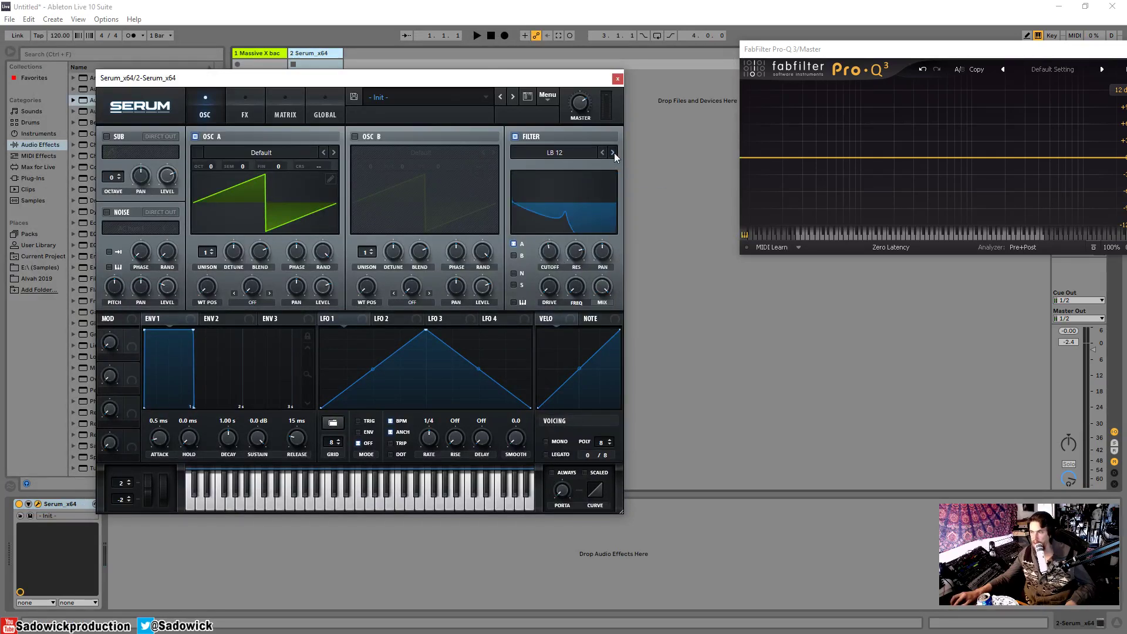
click(612, 153)
click(612, 152)
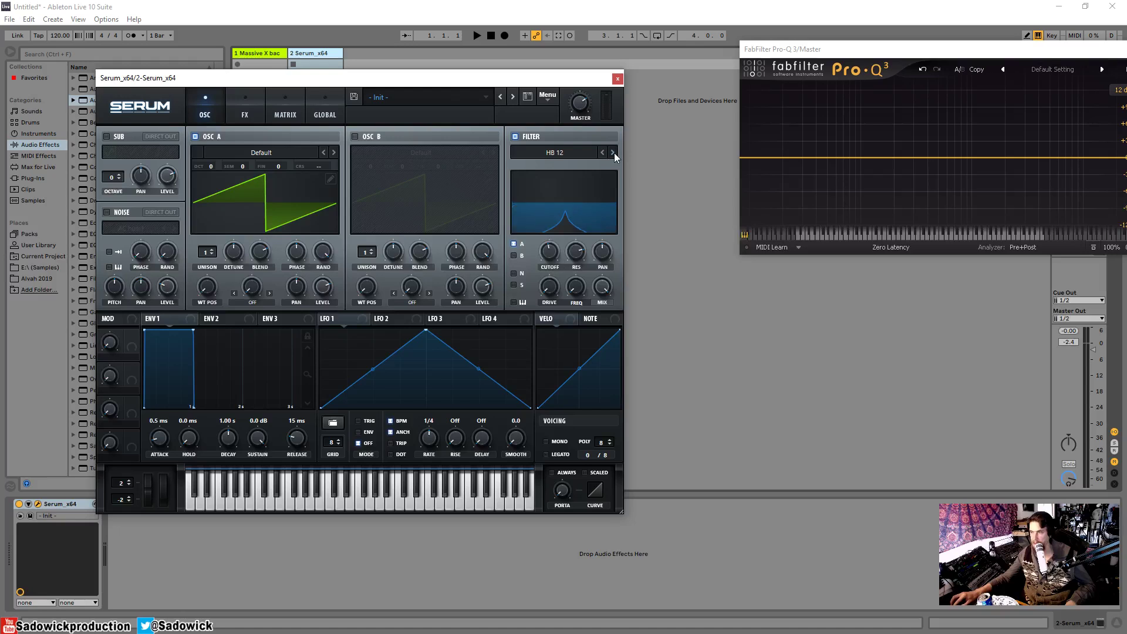
click(612, 153)
click(603, 152)
click(603, 153)
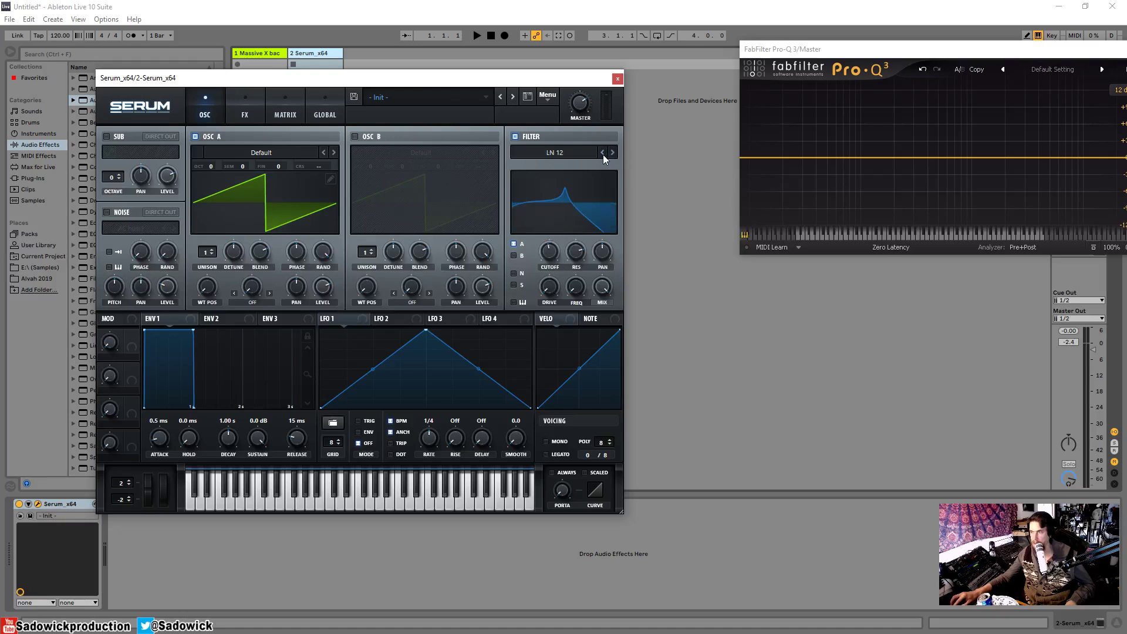
click(603, 152)
click(603, 153)
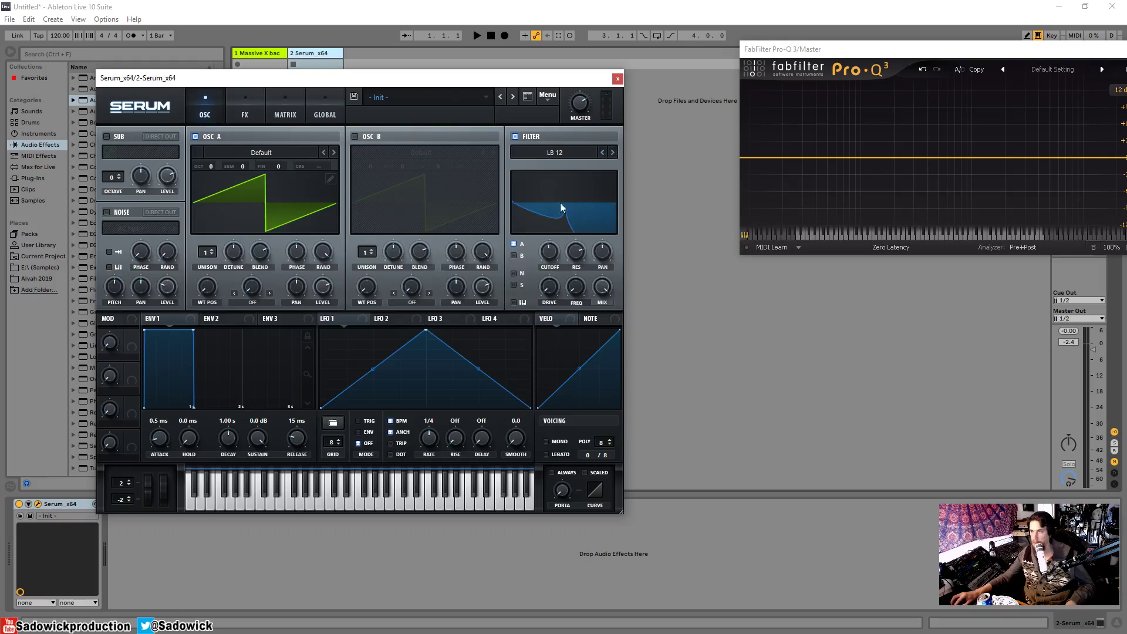
Adjust resonance, cutoff and the second filter frequency of Serum's LB 12 filter to demonstrate how the two filter shapes combine
double_click(577, 254)
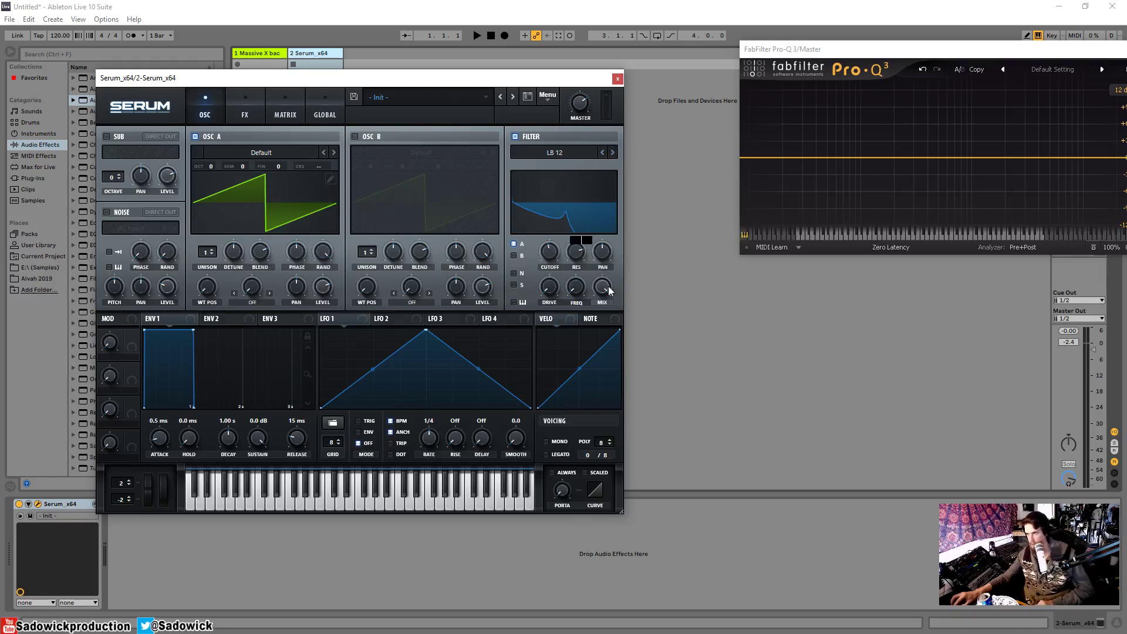
click(580, 262)
ctrl+click(580, 259)
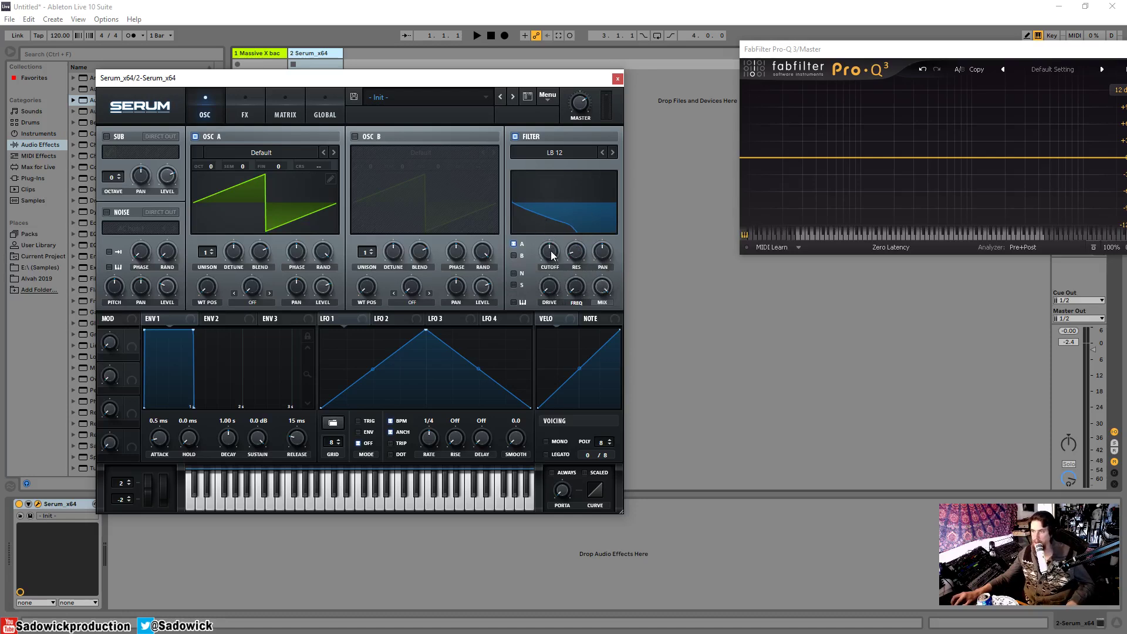
right_click(581, 260)
drag(572, 259, 579, 215)
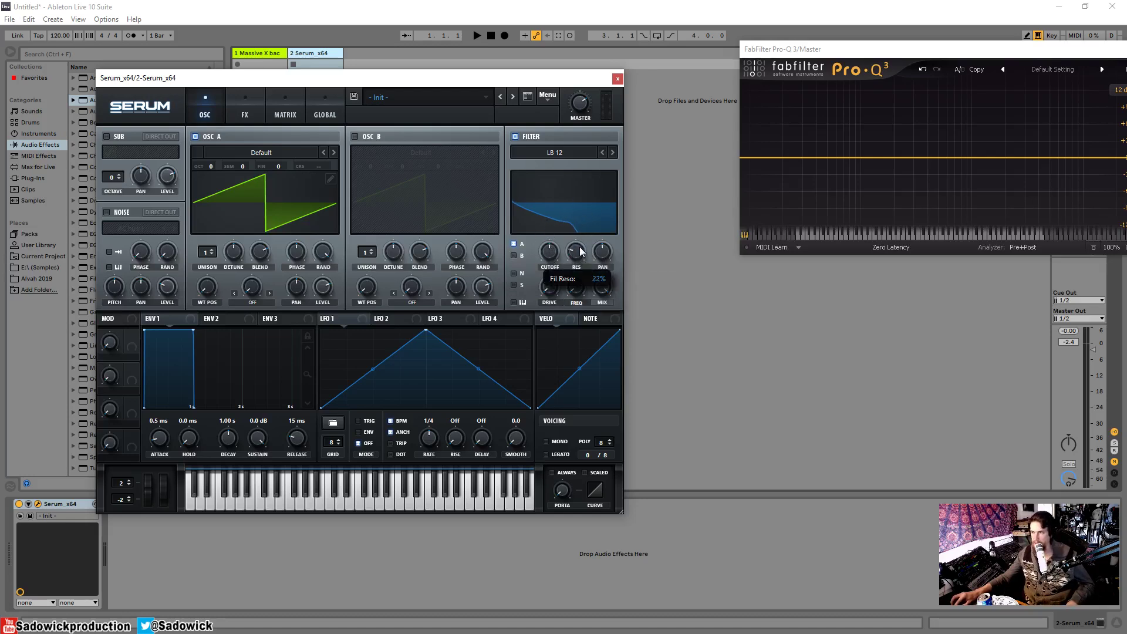
drag(545, 253, 558, 231)
drag(580, 294, 569, 241)
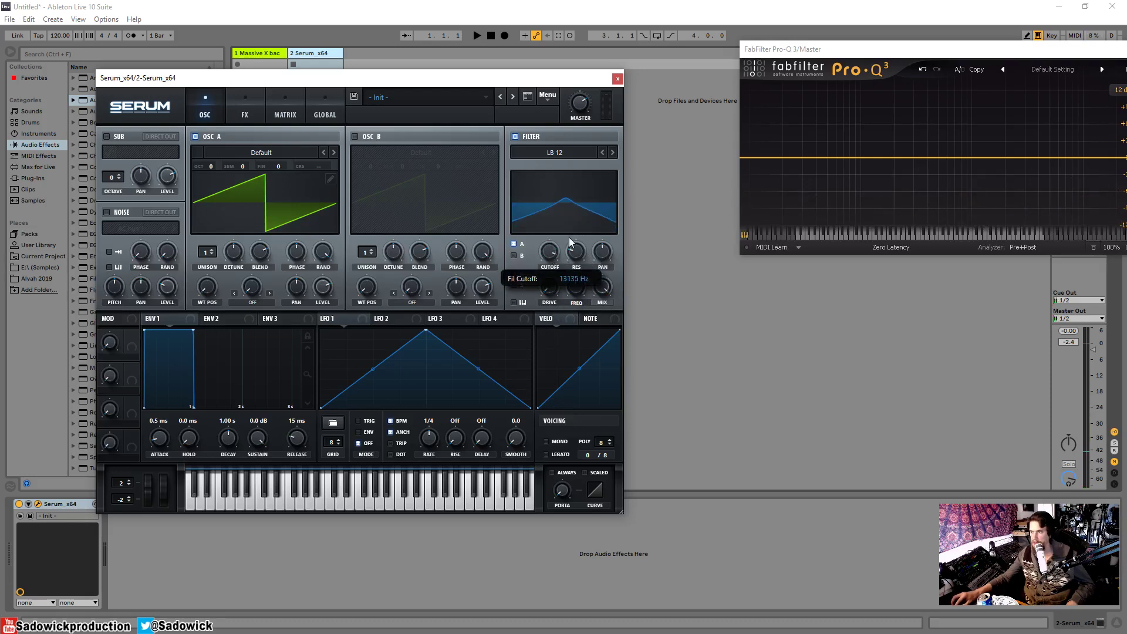
drag(575, 282, 554, 255)
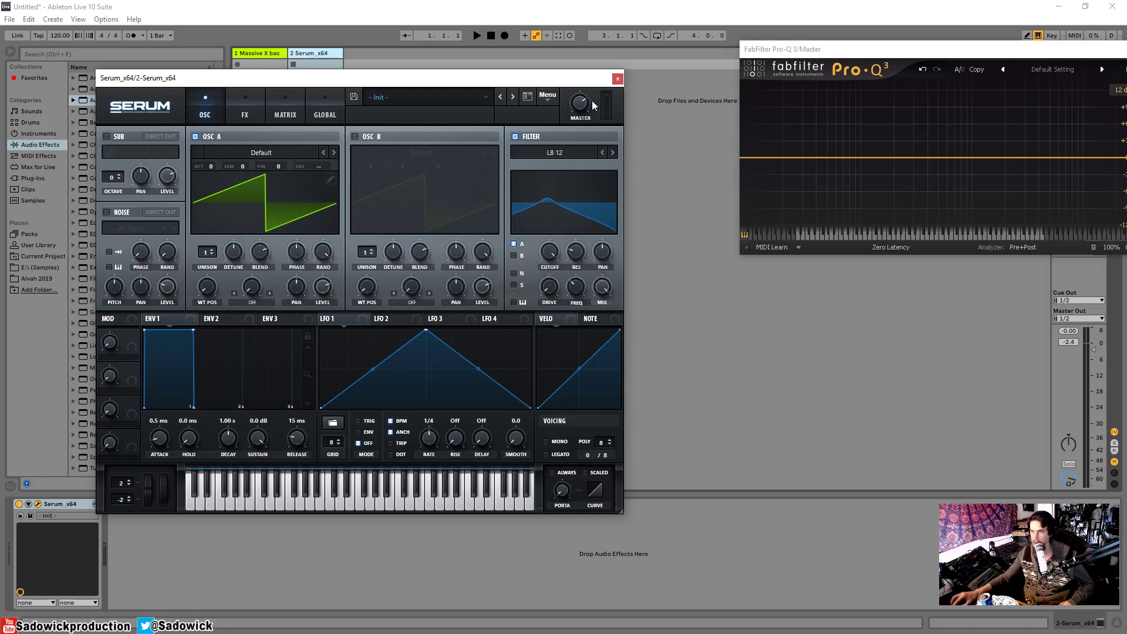
Remove the Serum track from the set and resume Massive X in demo mode
click(617, 78)
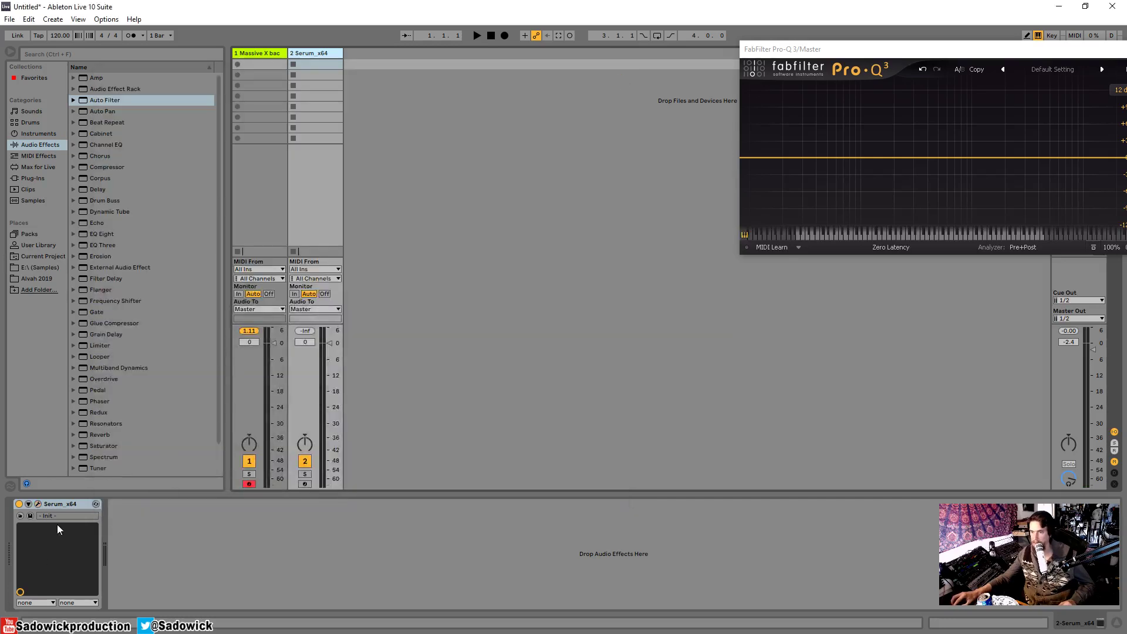
right_click(315, 53)
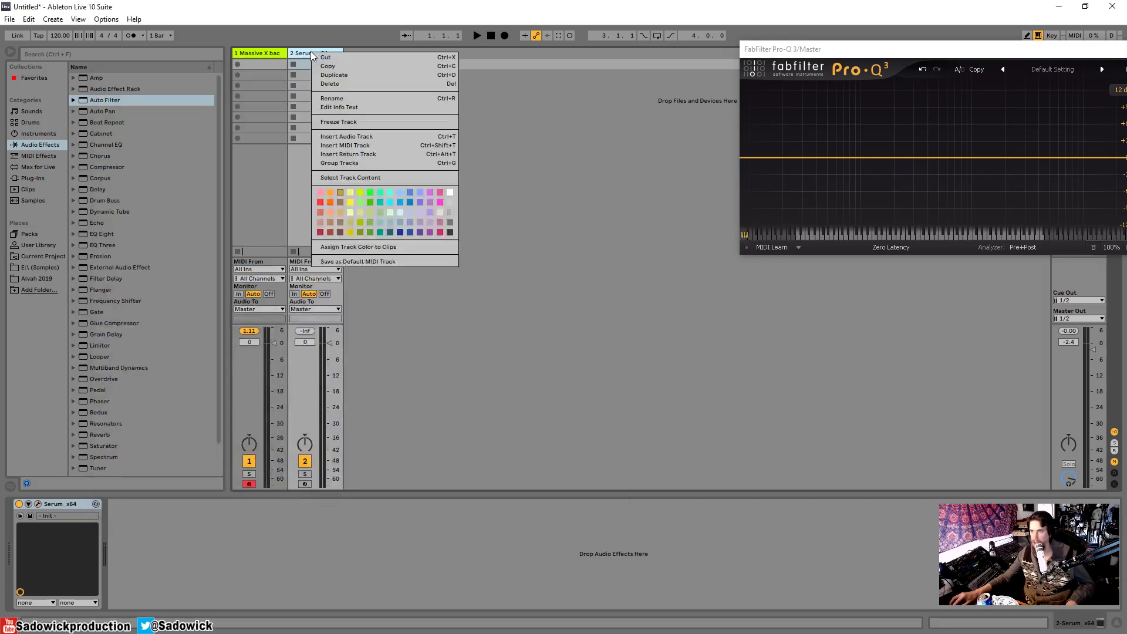
click(326, 58)
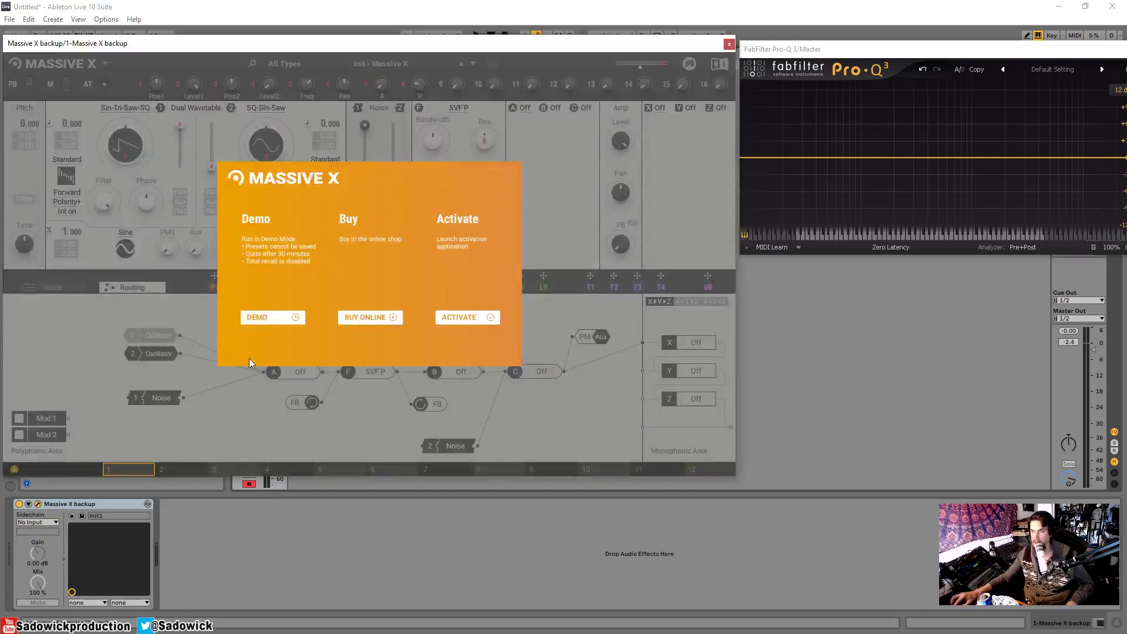
click(270, 317)
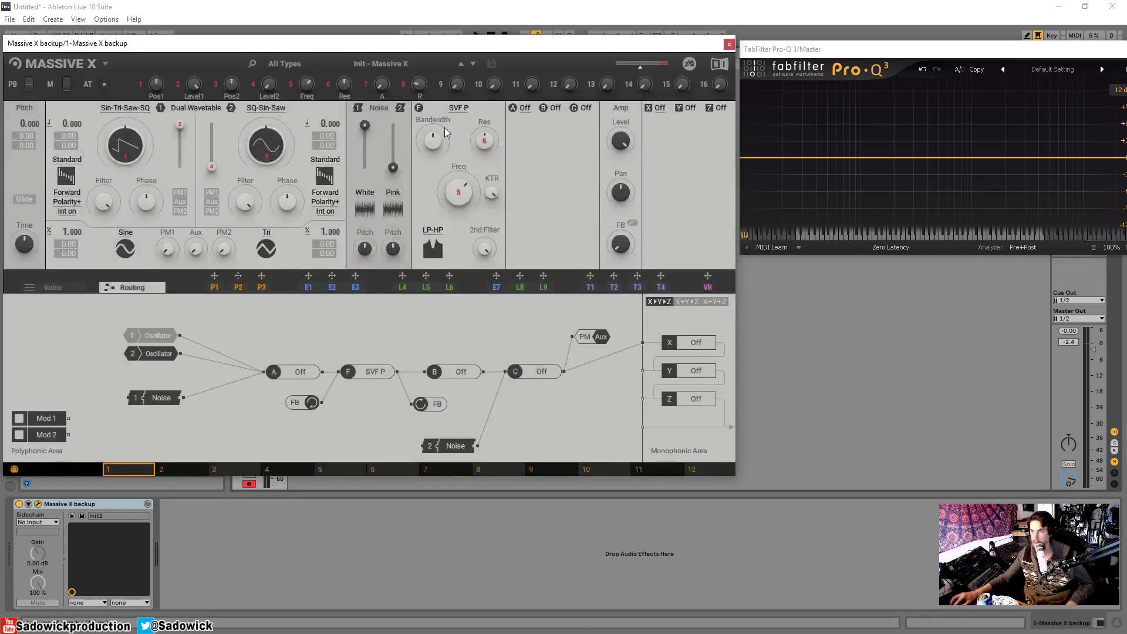
Audition SVF Parallel's LP-HP mode by sweeping Freq, adjusting 2nd Filter, and turning Bandwidth fully up
drag(479, 47, 487, 45)
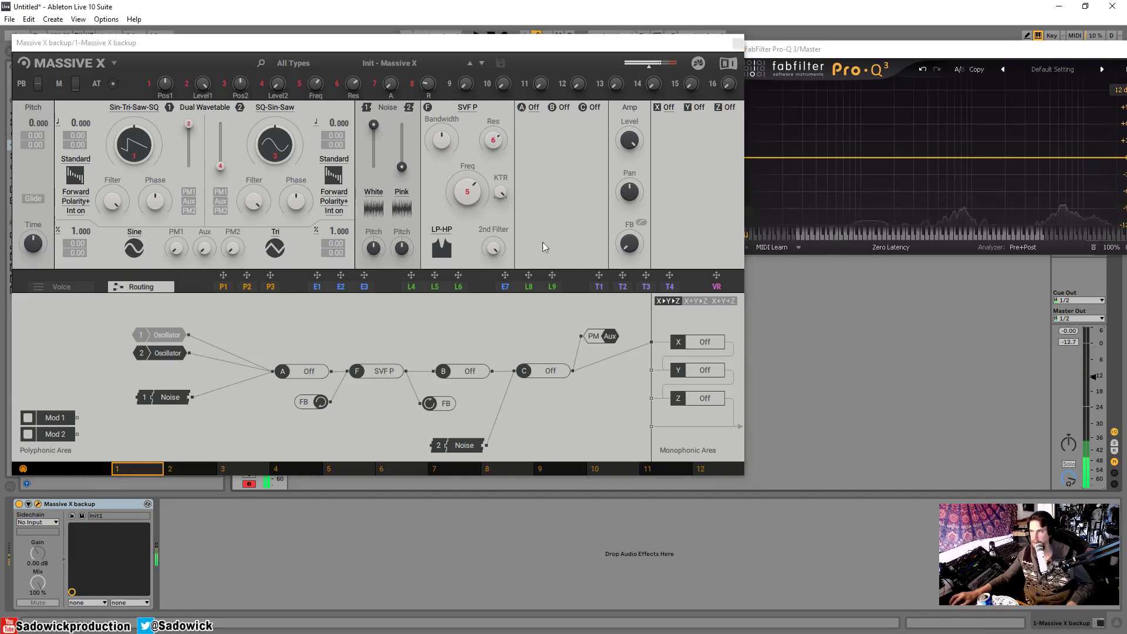
mouse_move(467, 192)
mouse_down()
mouse_move(467, 205)
mouse_move(467, 194)
mouse_up()
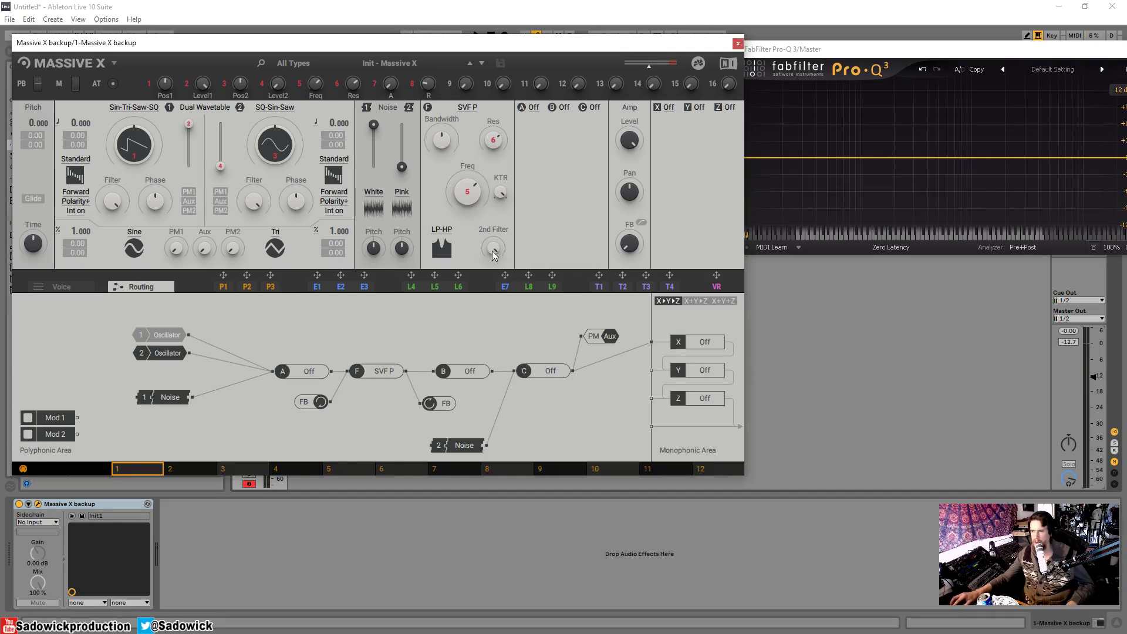
drag(493, 252, 493, 346)
drag(445, 145, 445, 82)
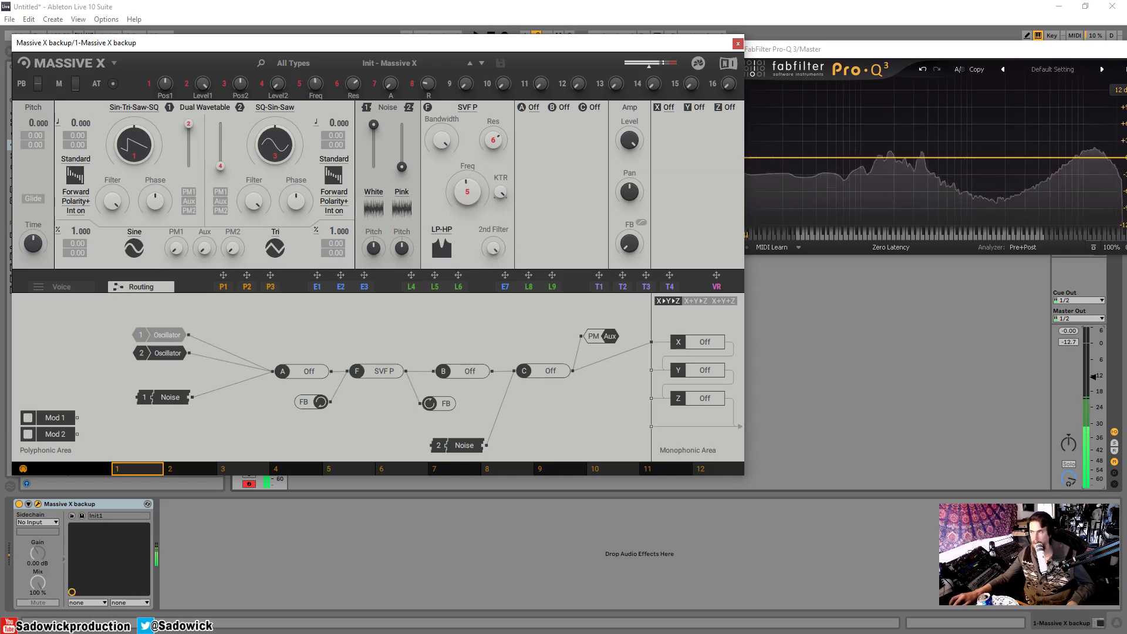
Switch SVF Parallel to LP-BP mode and audition it with Freq, 2nd Filter and Bandwidth
click(451, 242)
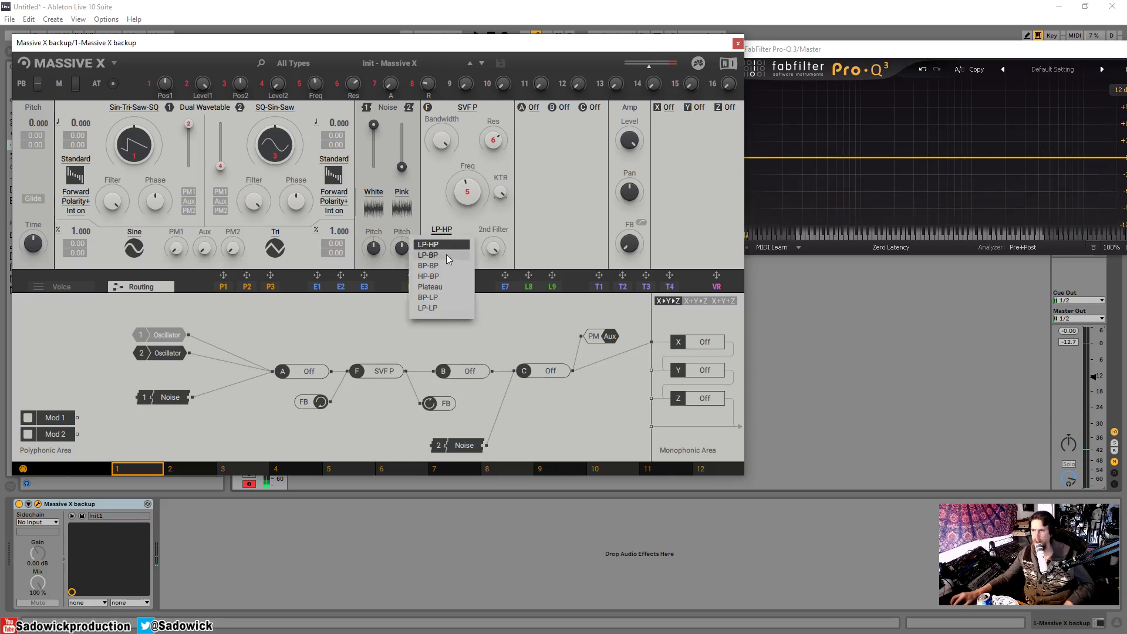
click(446, 254)
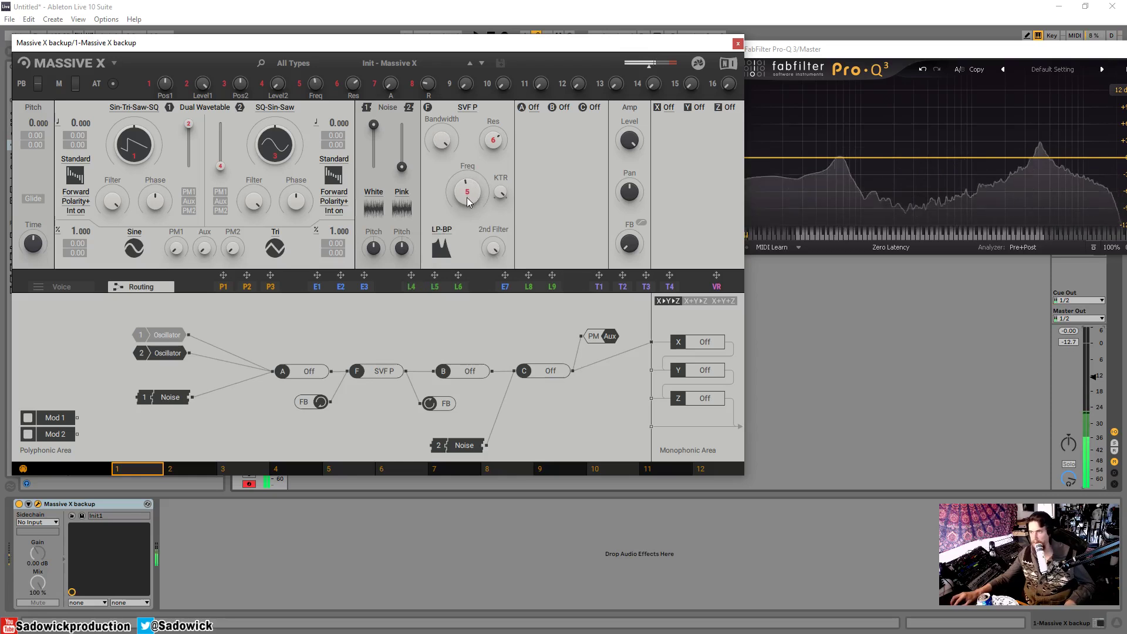
drag(466, 197, 466, 193)
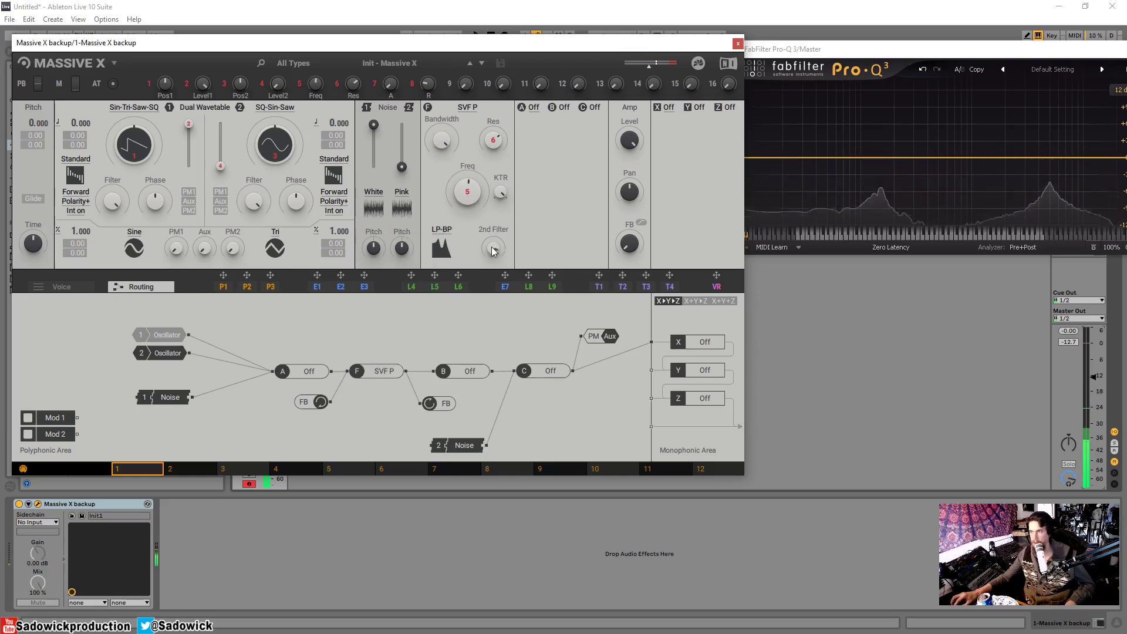
drag(492, 248, 492, 278)
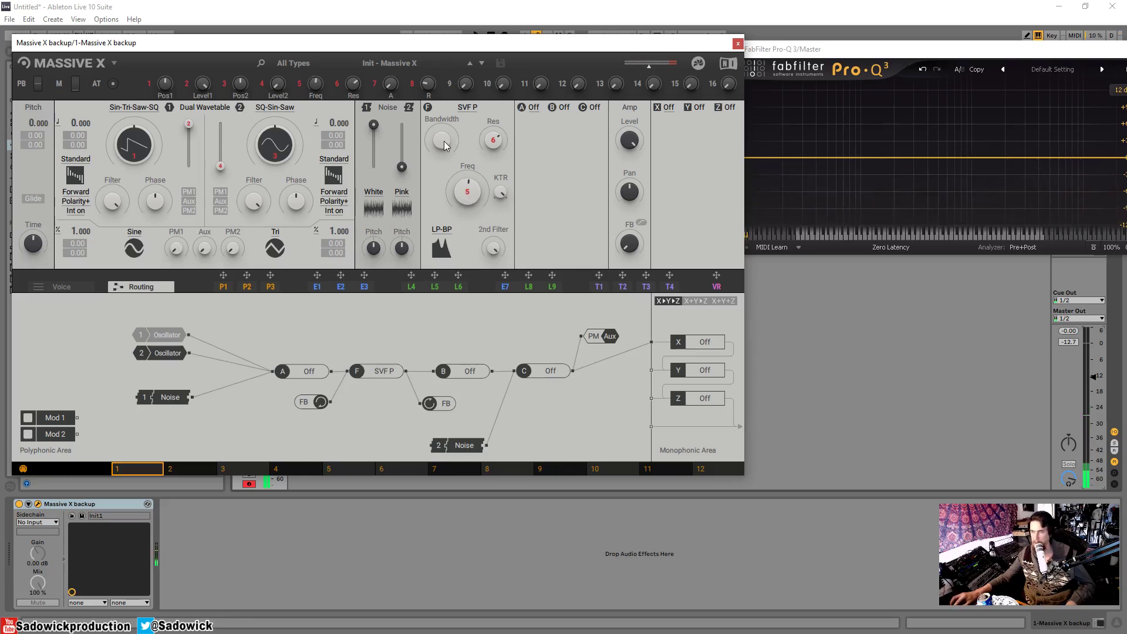
mouse_move(444, 142)
mouse_down()
mouse_move(445, 194)
mouse_move(443, 138)
mouse_up()
Keep SVF Parallel as the filter and set its mode to LP-LP
click(470, 108)
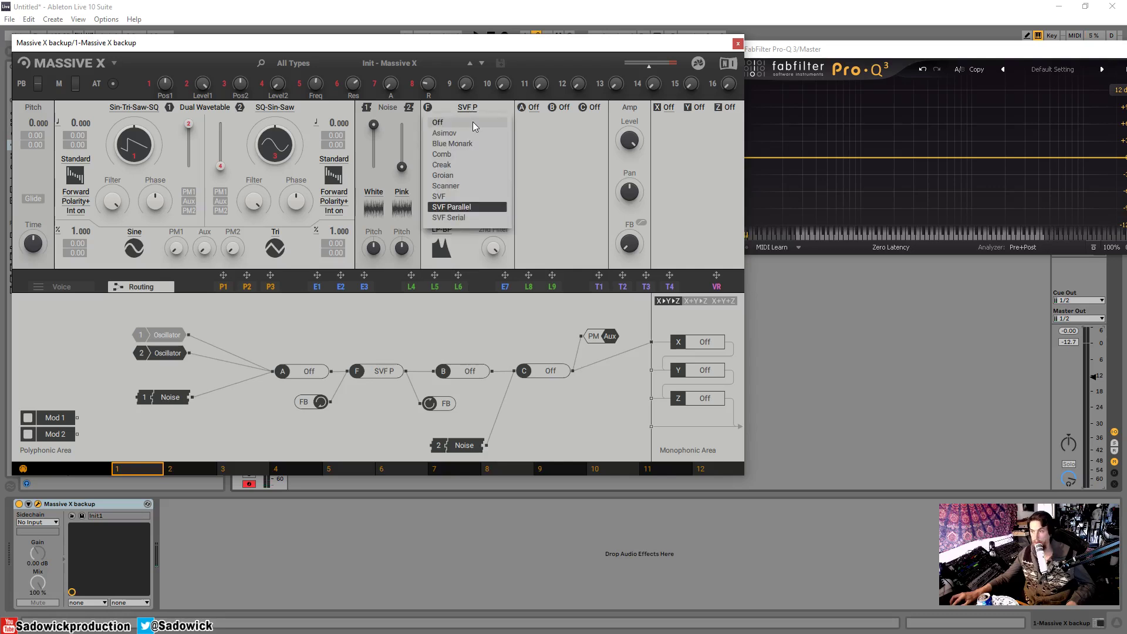
click(473, 109)
click(443, 230)
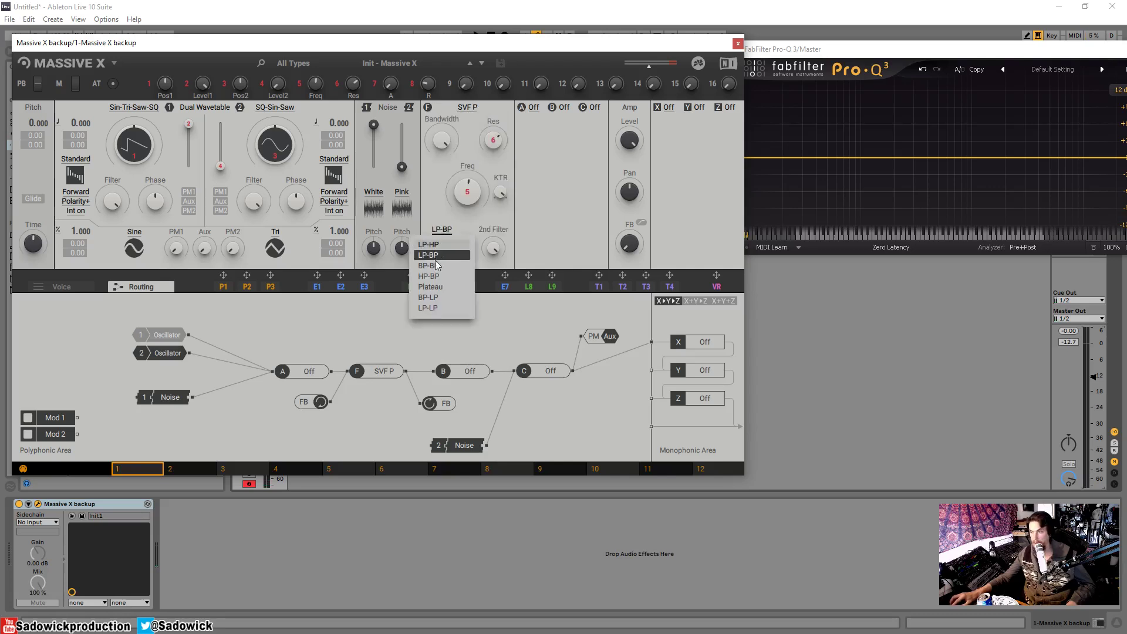
click(436, 308)
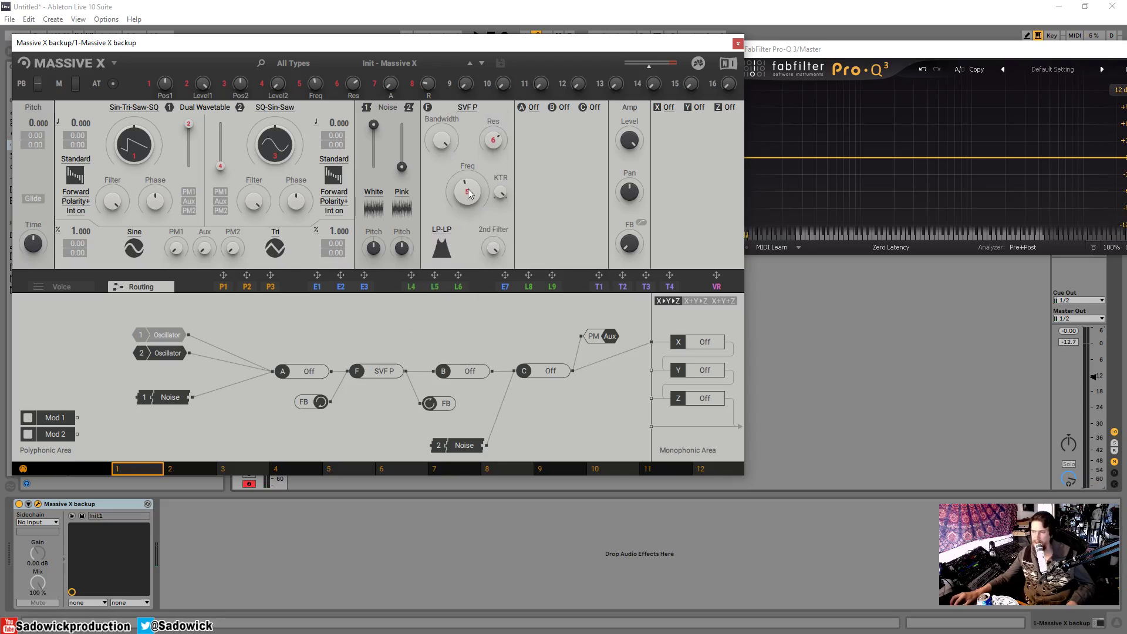
Audition SVF Parallel's LP-LP mode with noise by varying Bandwidth and 2nd Filter while sweeping Freq
mouse_move(467, 193)
mouse_down()
mouse_move(467, 207)
mouse_move(467, 196)
mouse_up()
drag(443, 147, 439, 139)
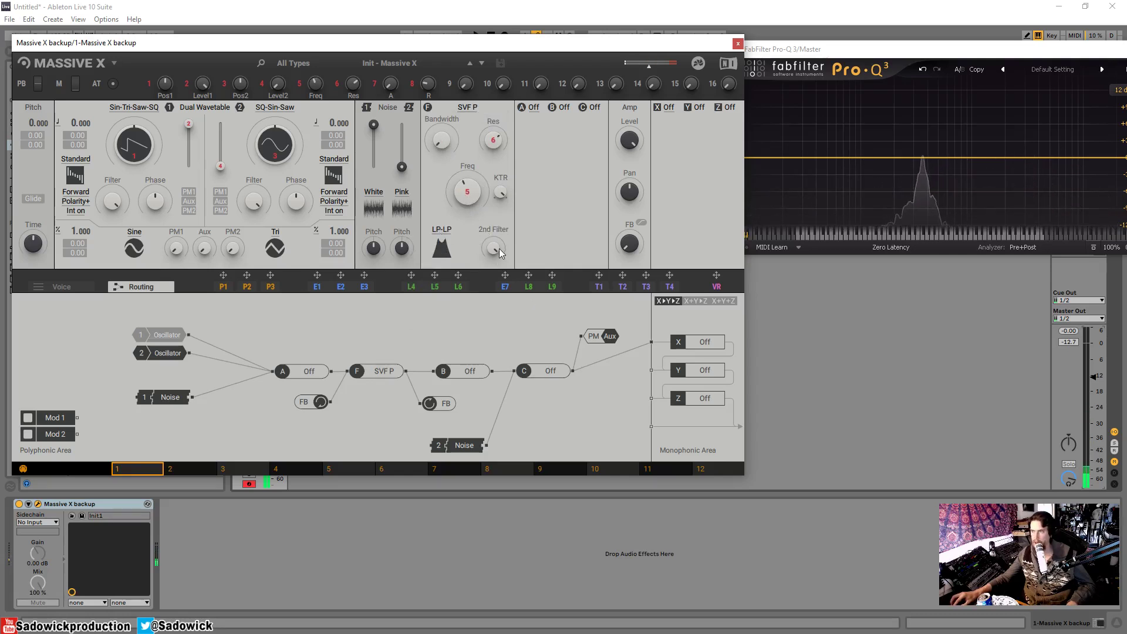
drag(498, 247, 497, 294)
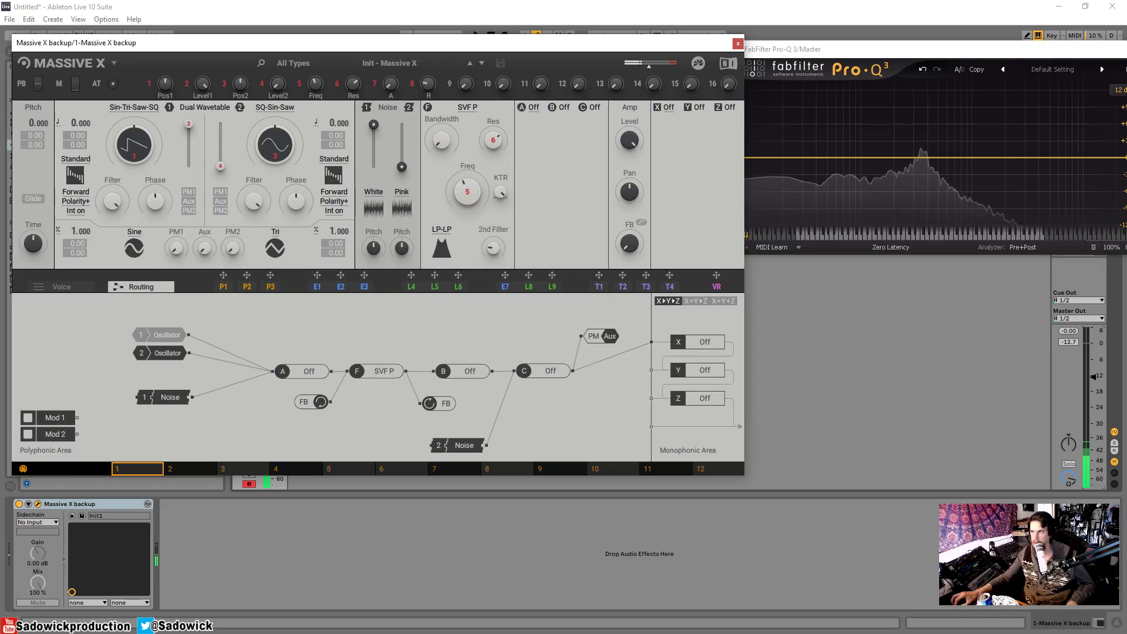
drag(466, 201, 466, 180)
drag(499, 247, 498, 223)
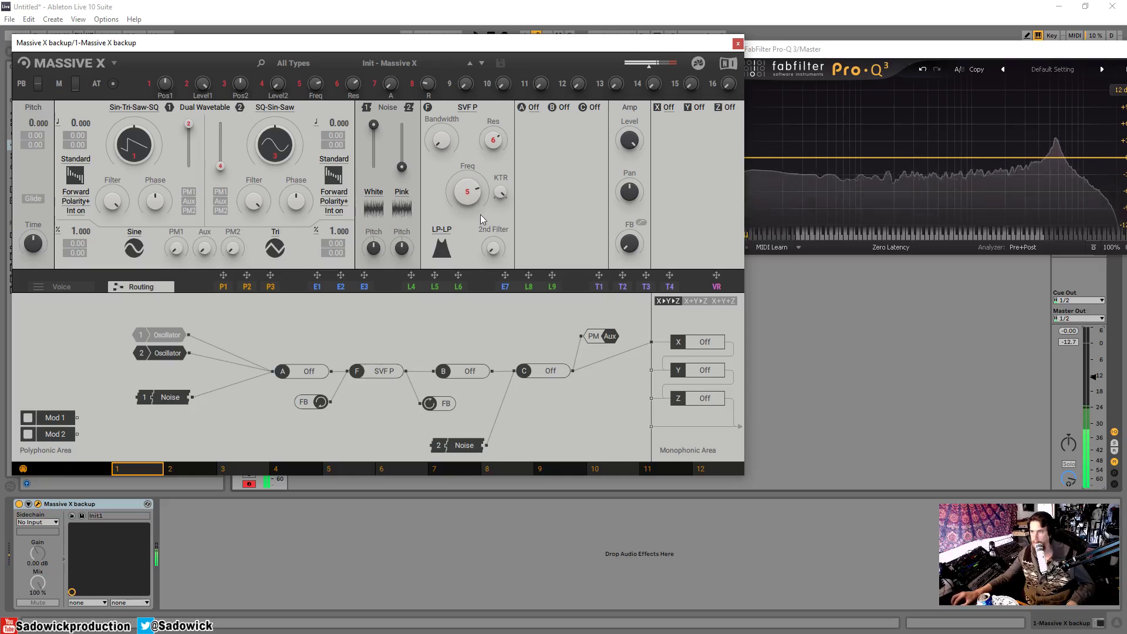
drag(462, 189, 463, 211)
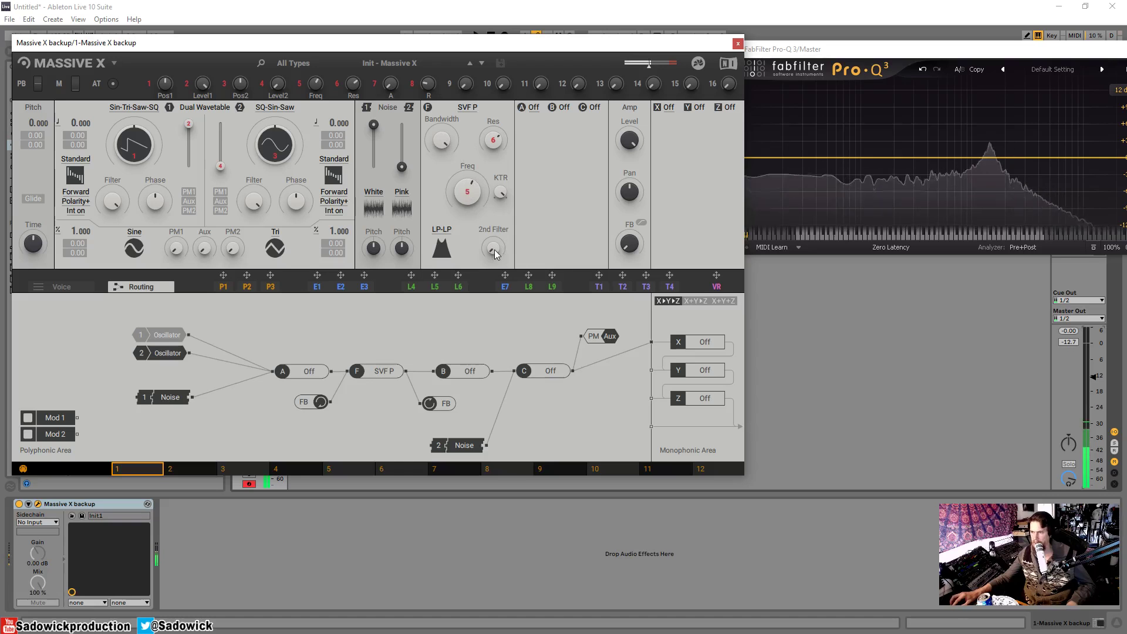
drag(494, 251, 494, 226)
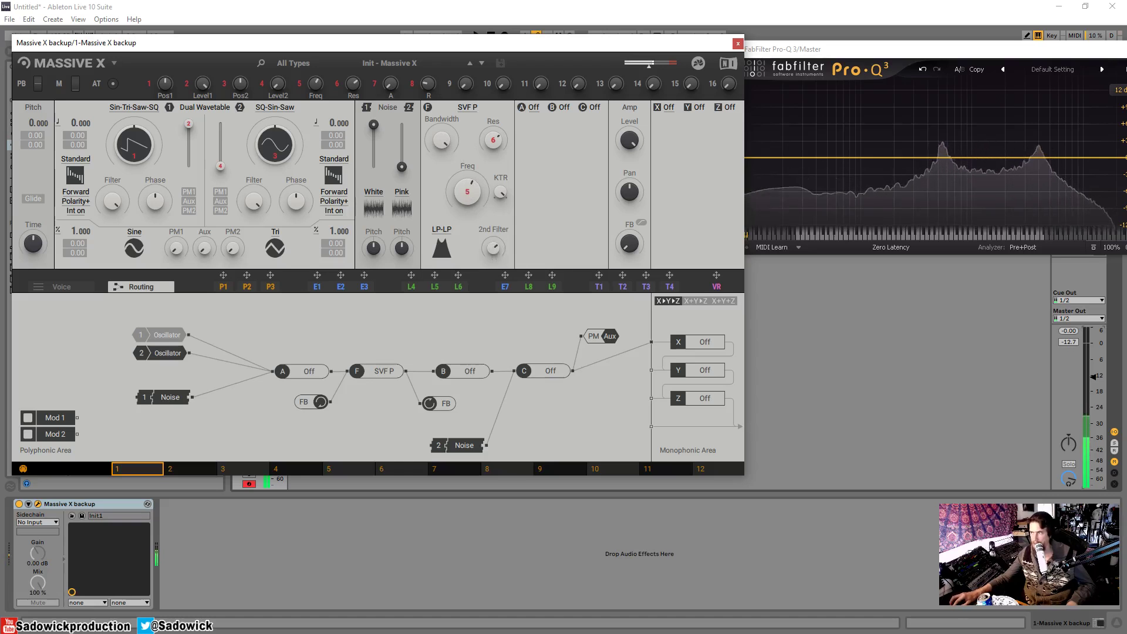
drag(472, 191, 471, 209)
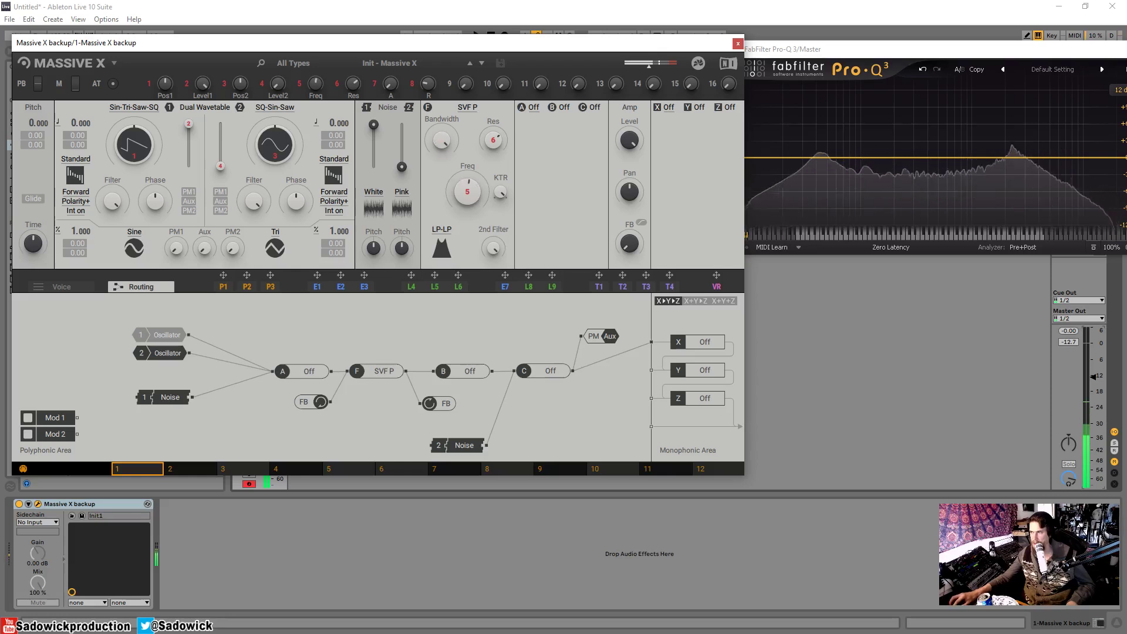
drag(468, 189, 468, 166)
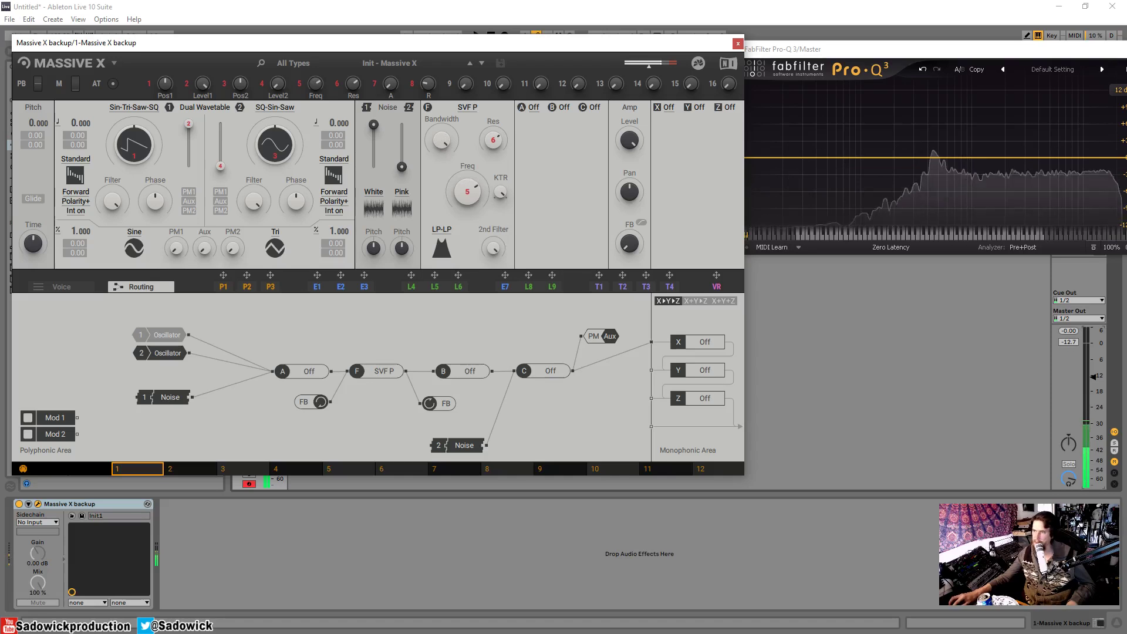
Switch SVF Parallel to BP-LP mode and audition it by raising Freq and 2nd Filter
click(439, 232)
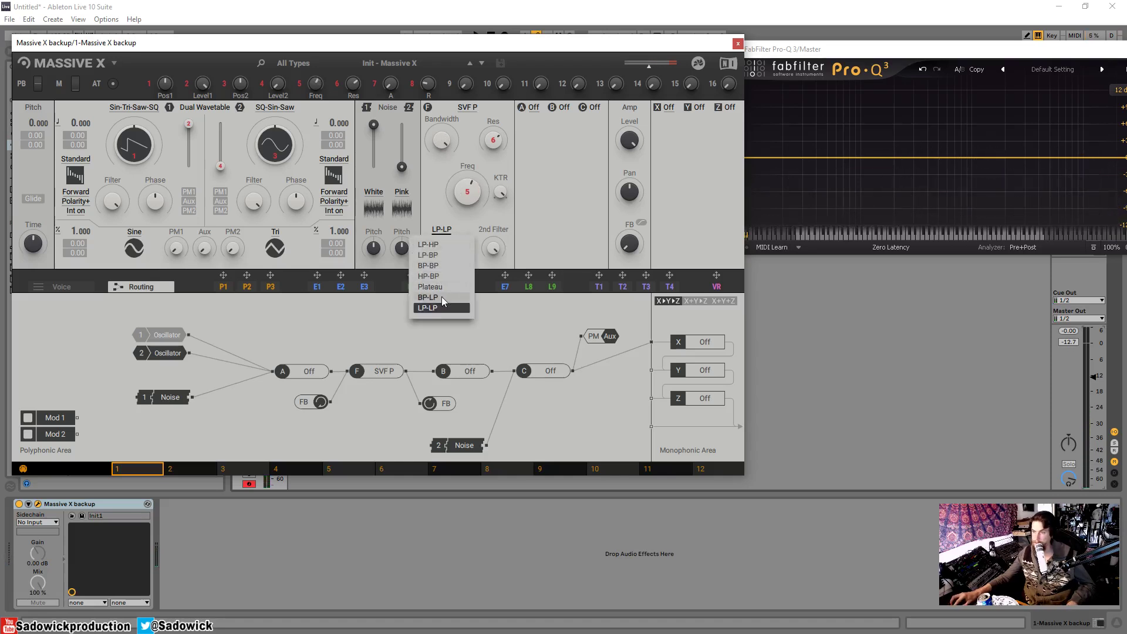
click(441, 298)
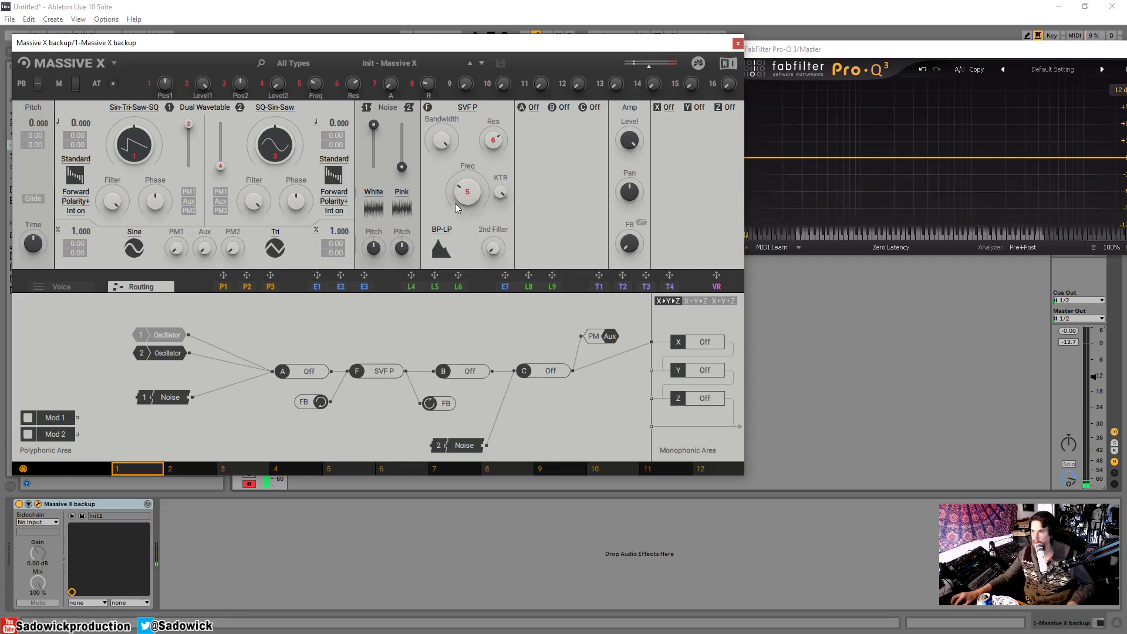
drag(468, 194, 468, 182)
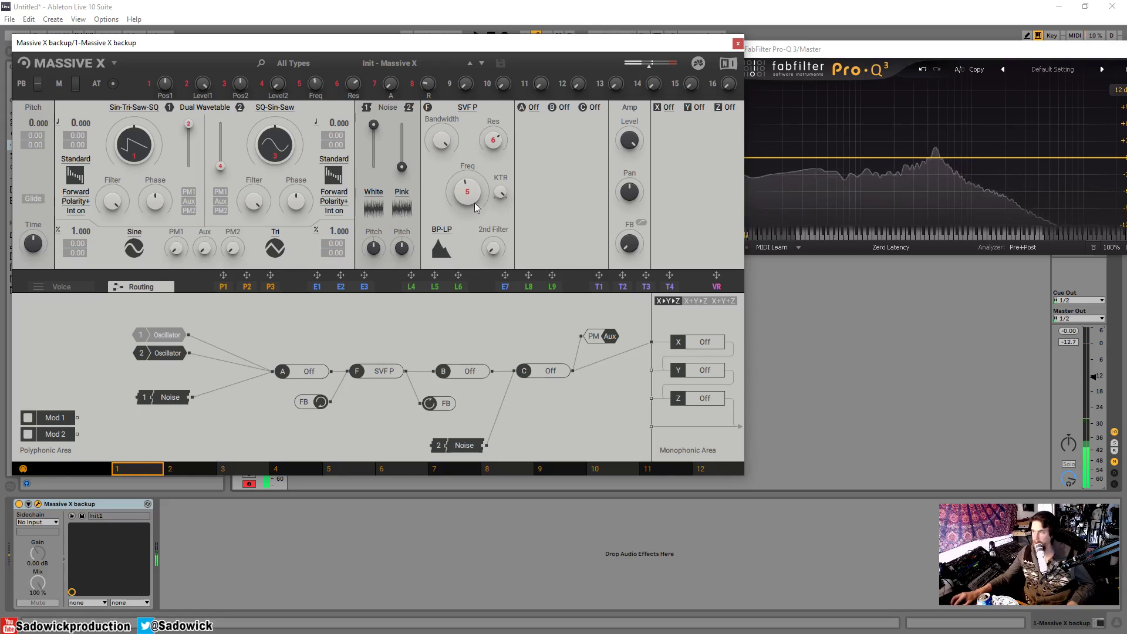
drag(495, 250, 495, 235)
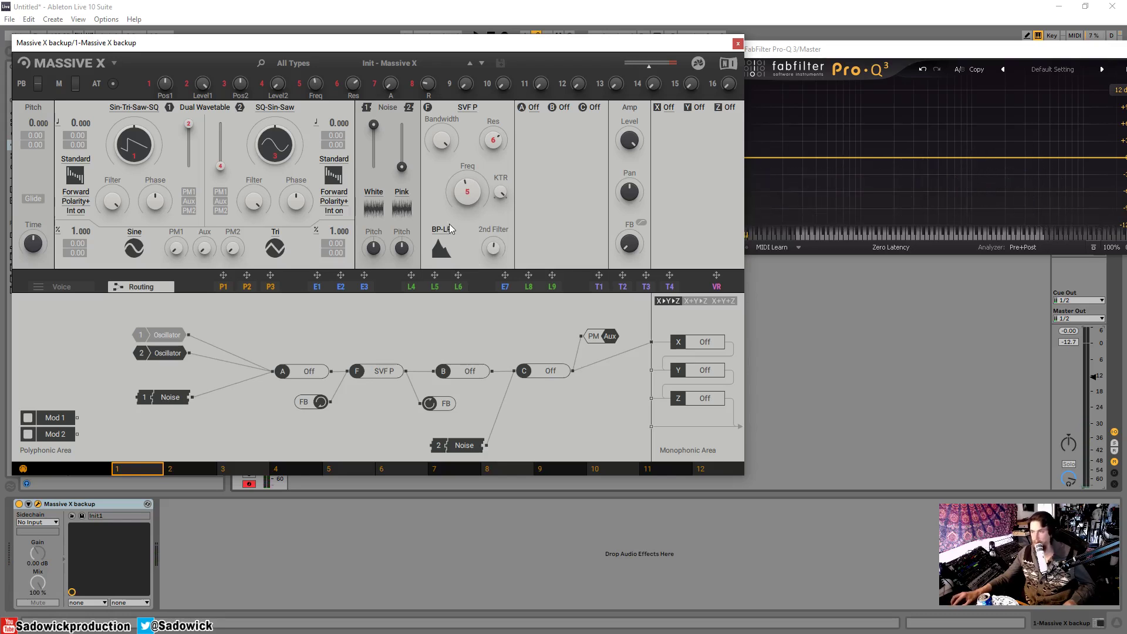
Keep the BP-LP mode and change the filter type to SVF Serial
click(441, 232)
click(501, 112)
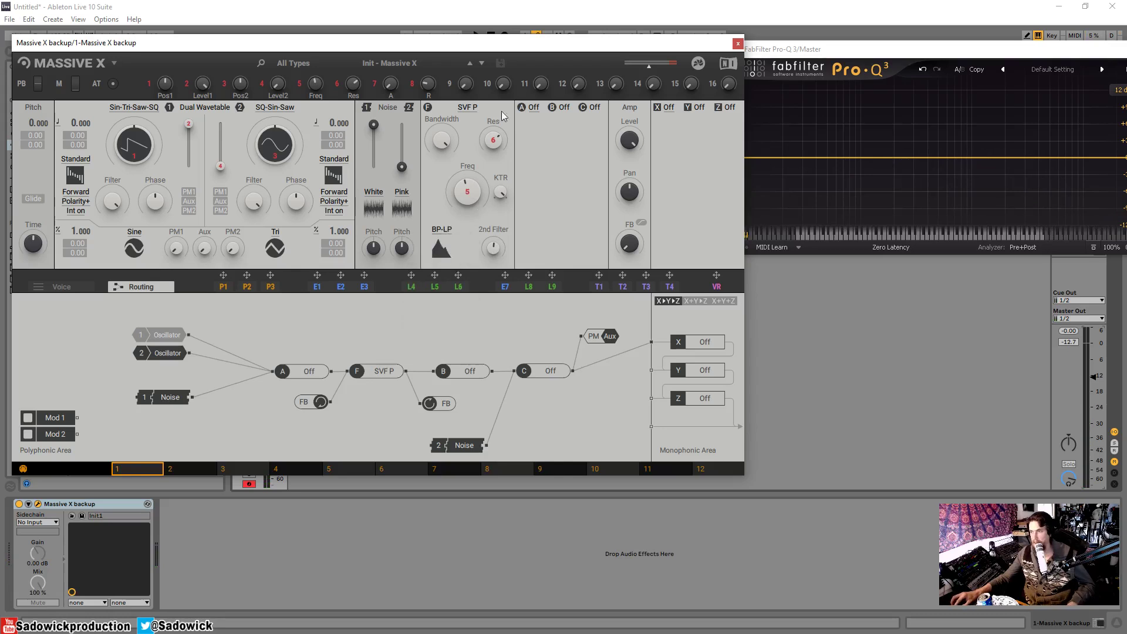
click(468, 113)
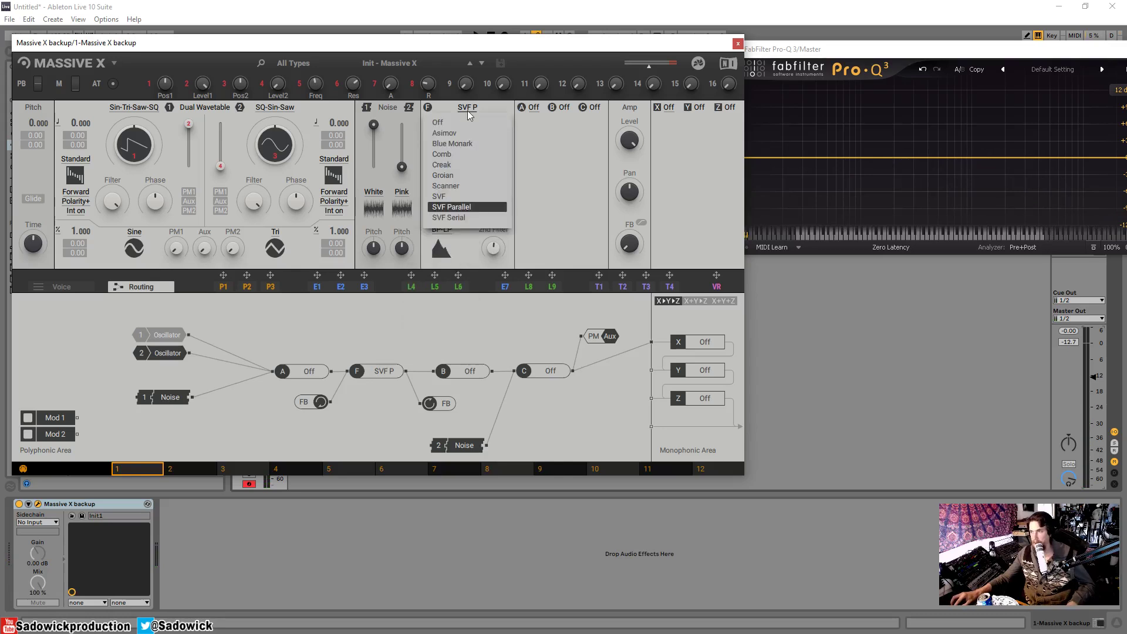
click(467, 218)
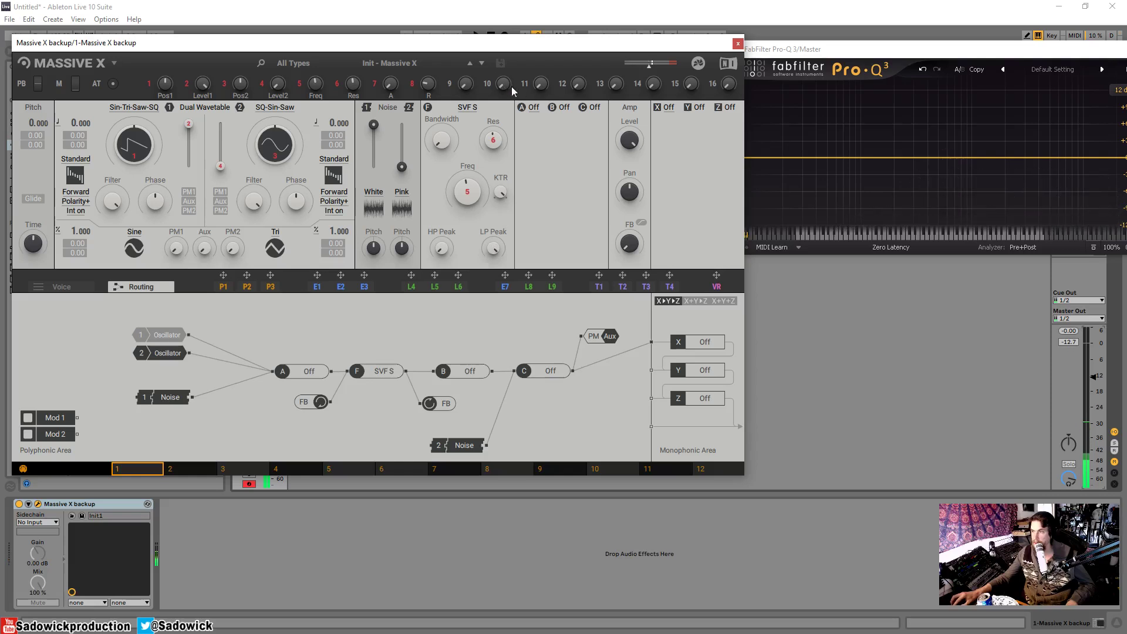
Assign Macro 10 to both HP Peak and LP Peak, and sweep the macro to audition them
drag(490, 83, 438, 257)
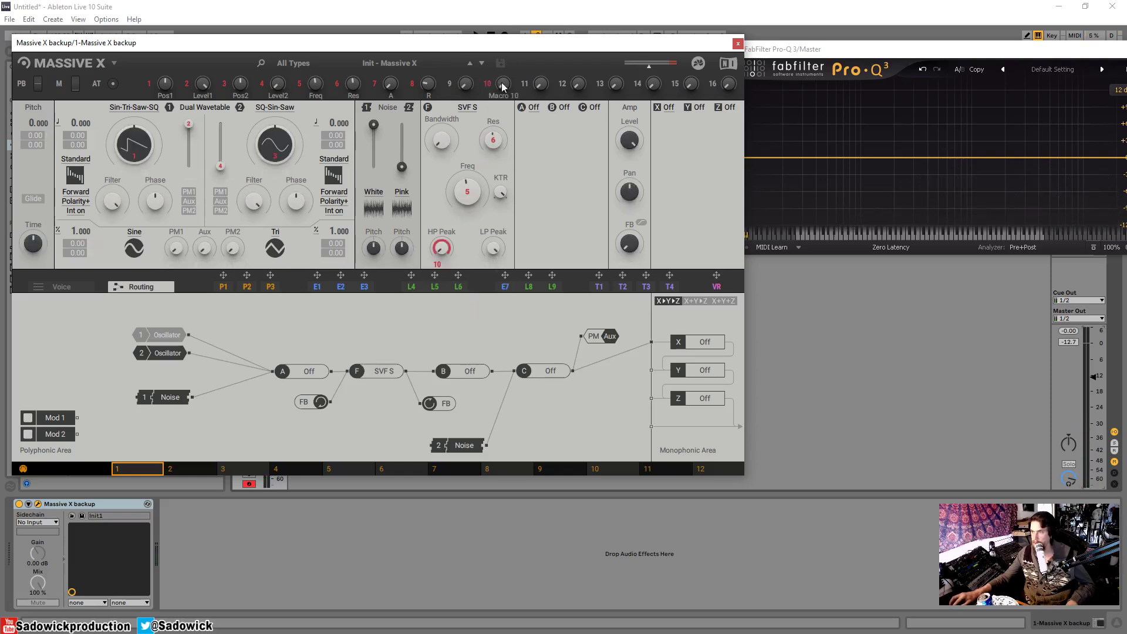
drag(493, 85, 487, 257)
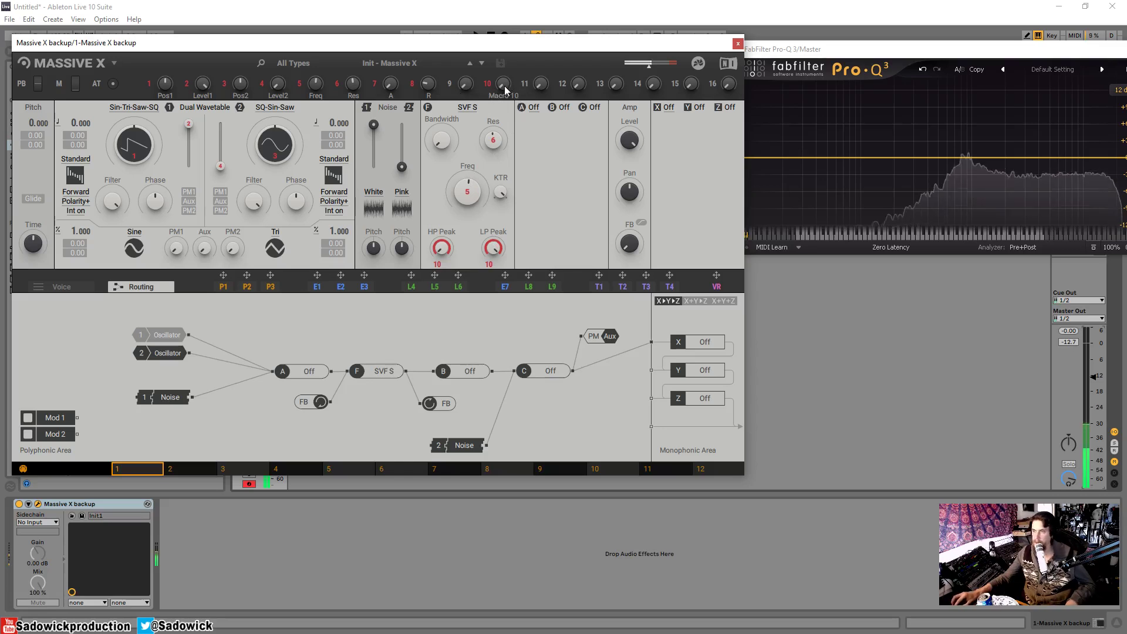
drag(505, 85, 505, 23)
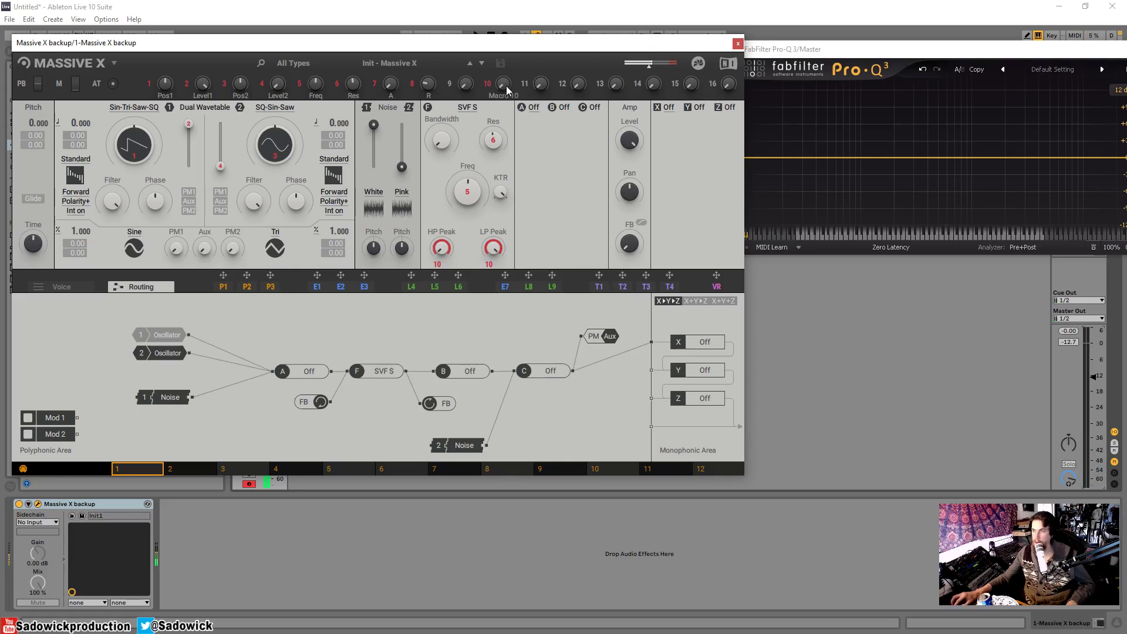
mouse_move(505, 84)
mouse_down()
mouse_move(504, 26)
mouse_move(505, 84)
mouse_up()
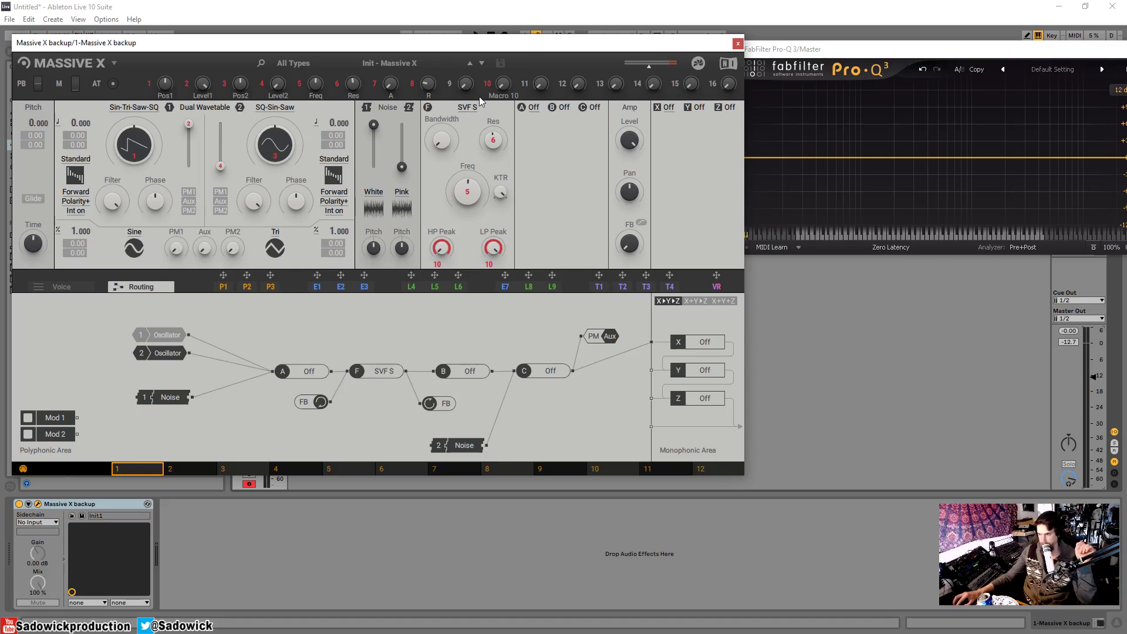
Load Utility into insert slot A, try LP2 as its first filter type, and set that filter back to Off
click(532, 107)
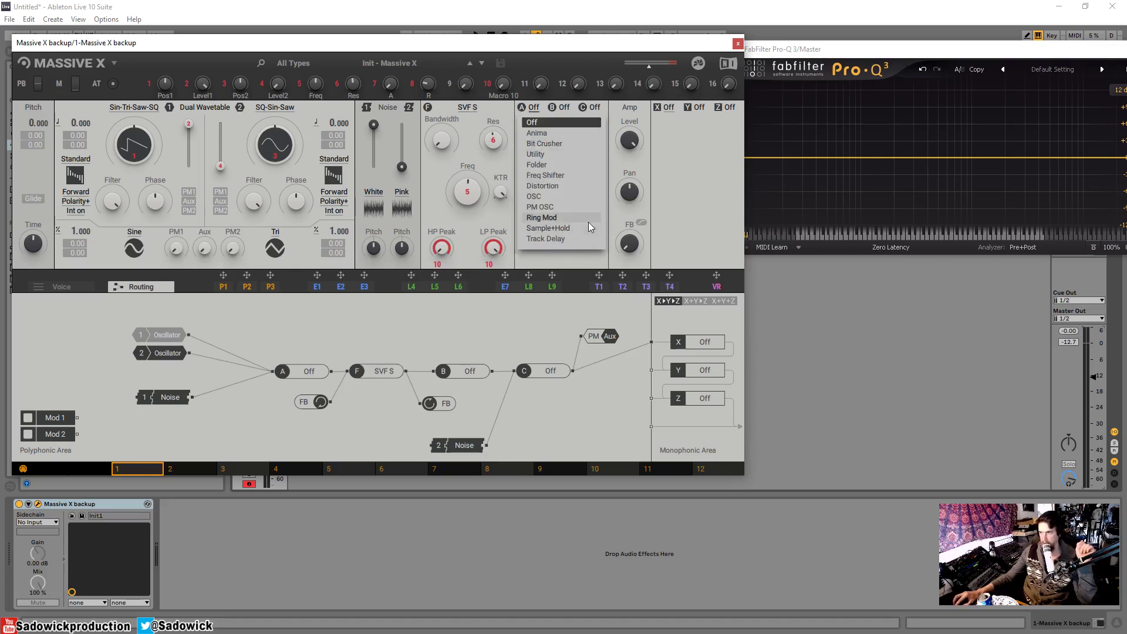
click(551, 155)
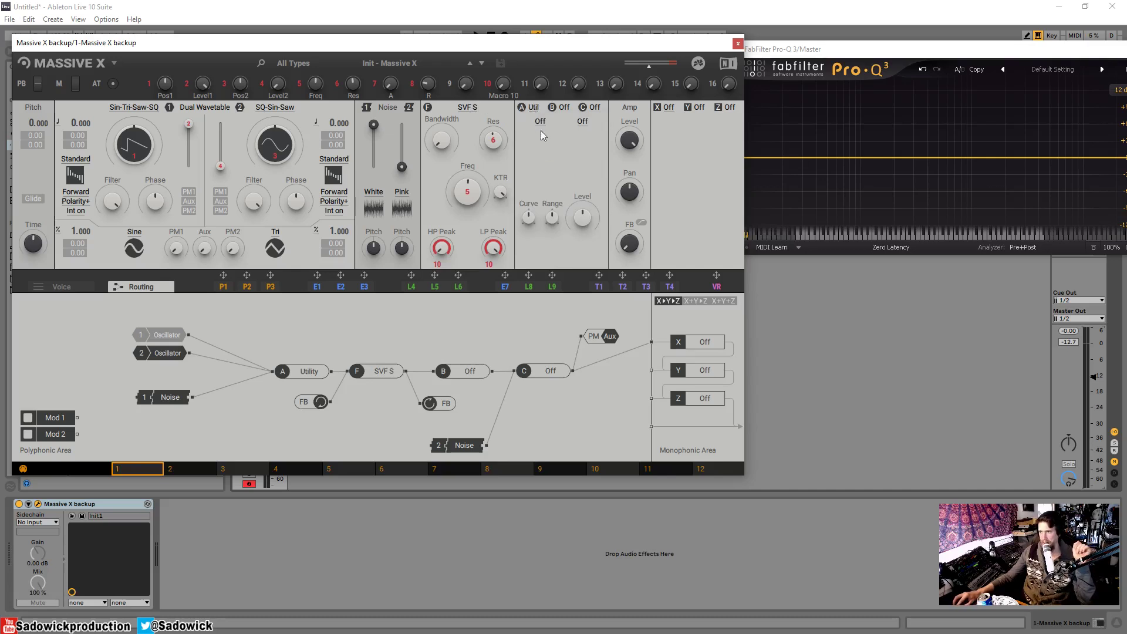
click(541, 130)
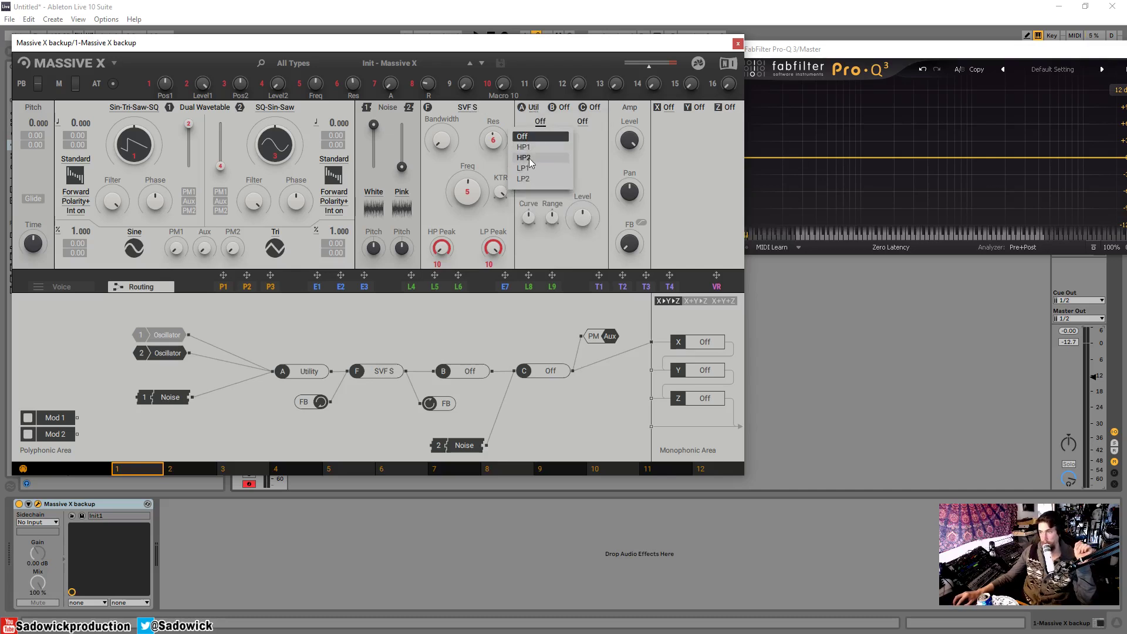
click(531, 178)
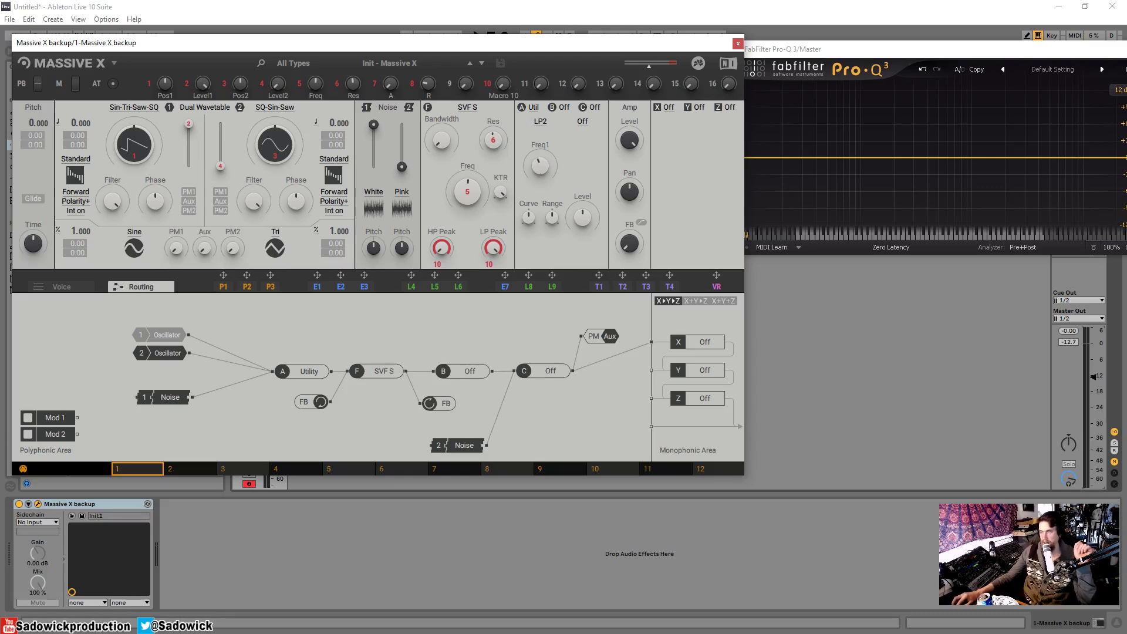
click(540, 121)
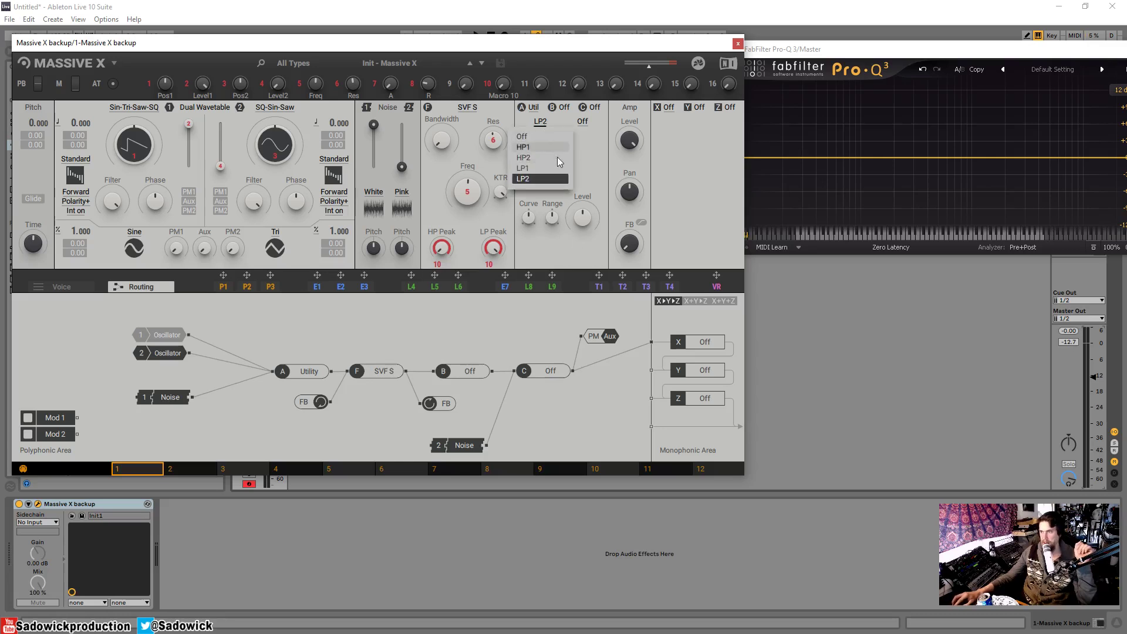
click(530, 136)
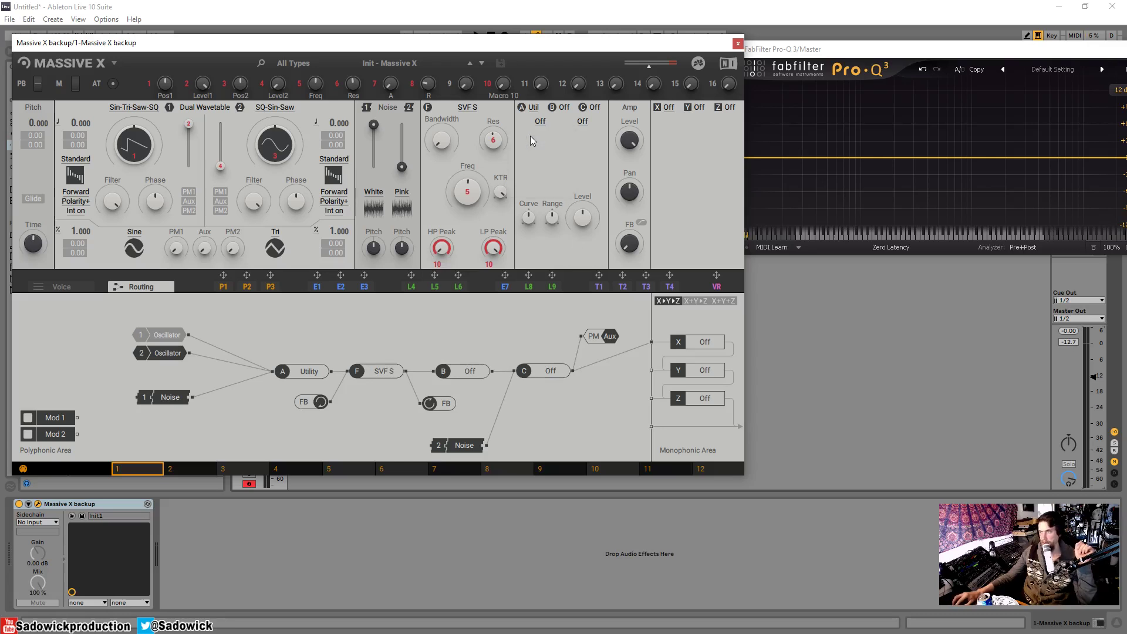
click(668, 110)
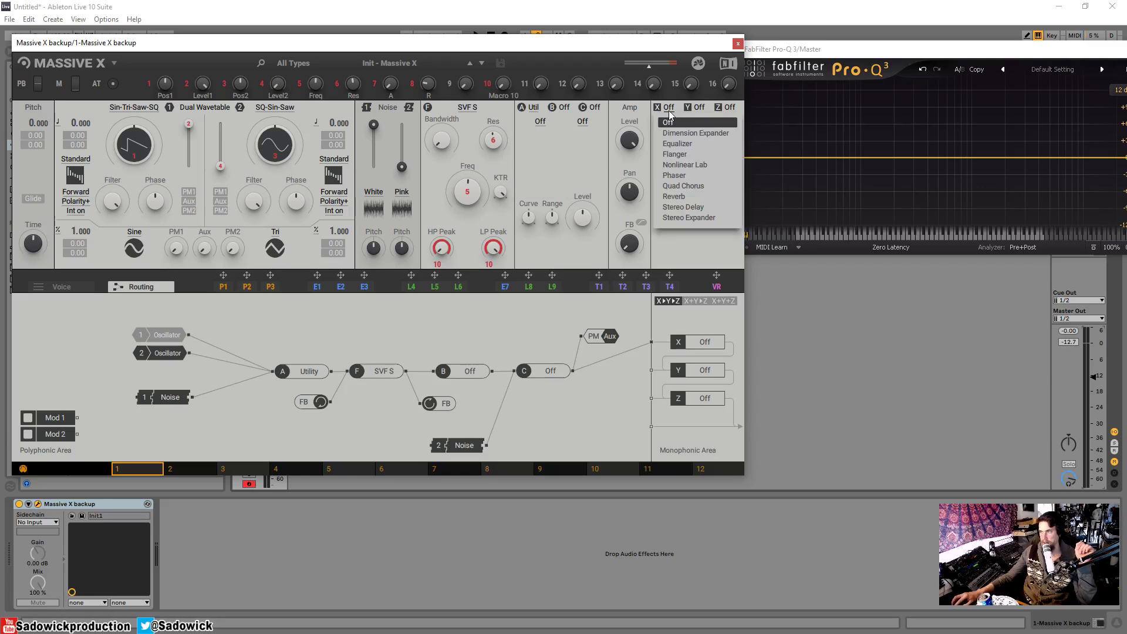
click(668, 110)
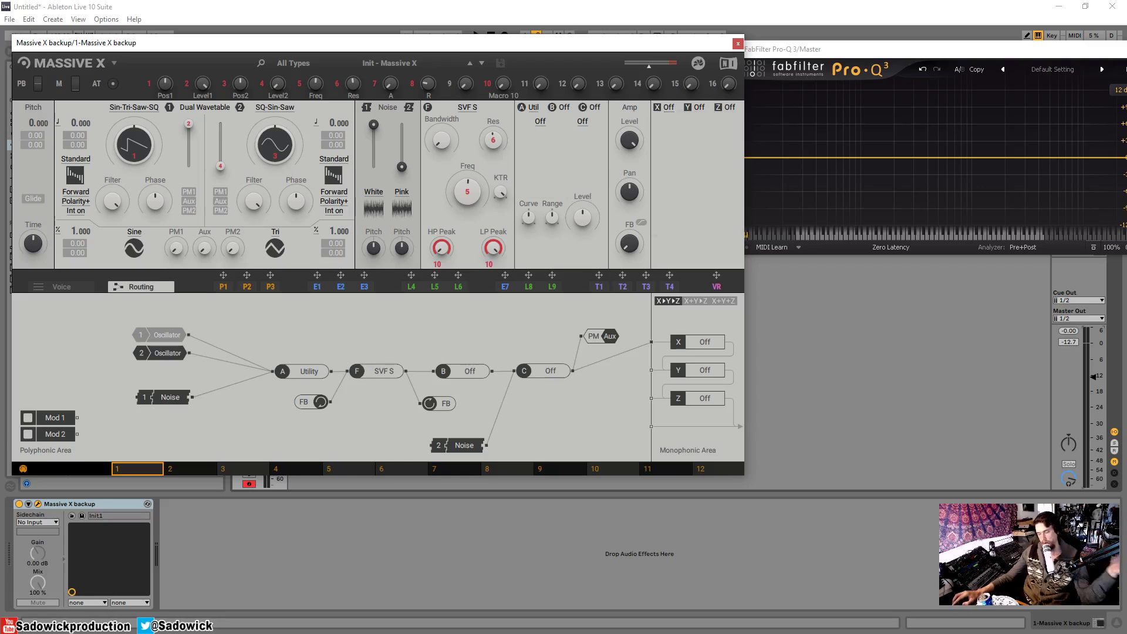